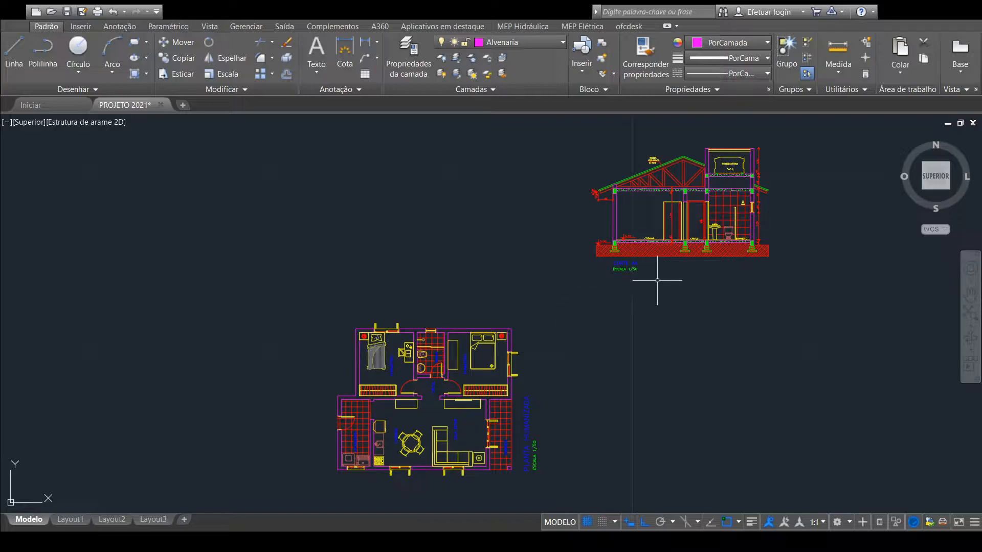
Step: Look over the rotated furnished floor plan, section AA and the dimensioned plan with its section markers
middle_drag(658, 281, 657, 313)
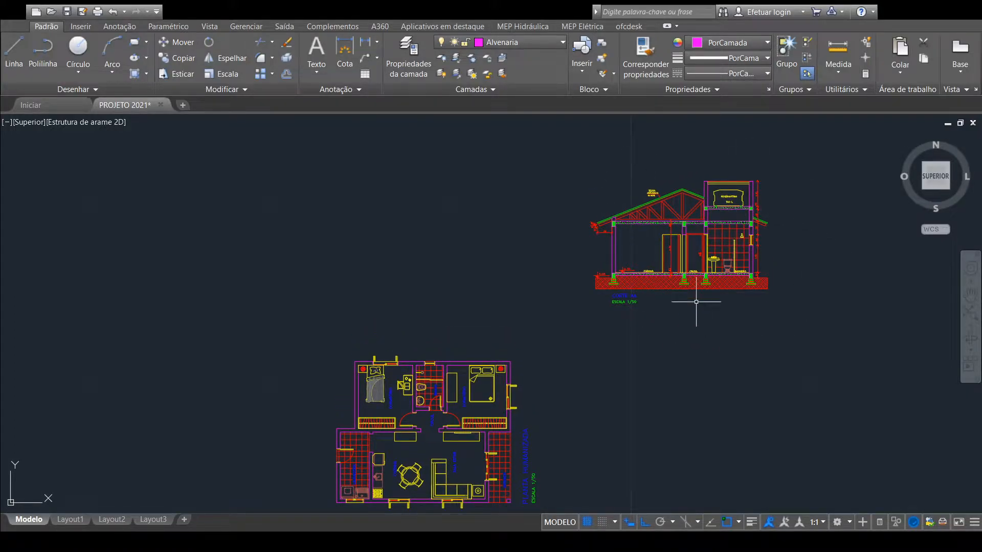
mouse_move(595, 444)
middle_down()
mouse_move(620, 368)
mouse_move(631, 366)
middle_up()
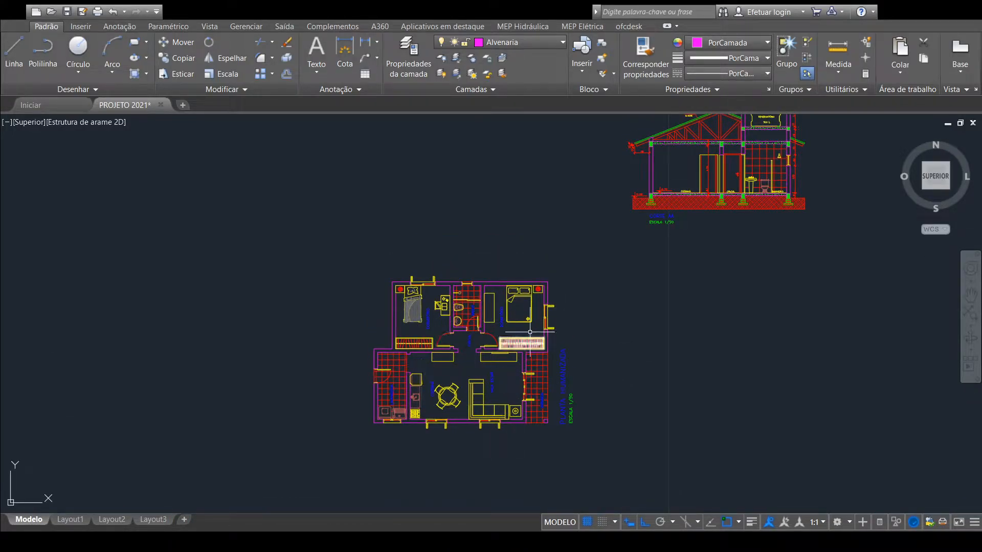
middle_drag(541, 300, 551, 400)
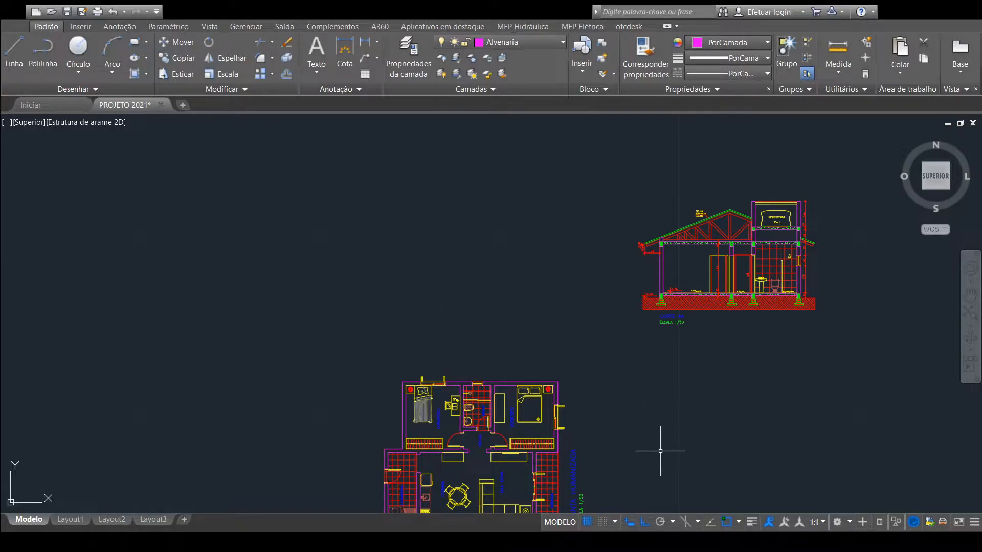
middle_drag(661, 451, 626, 340)
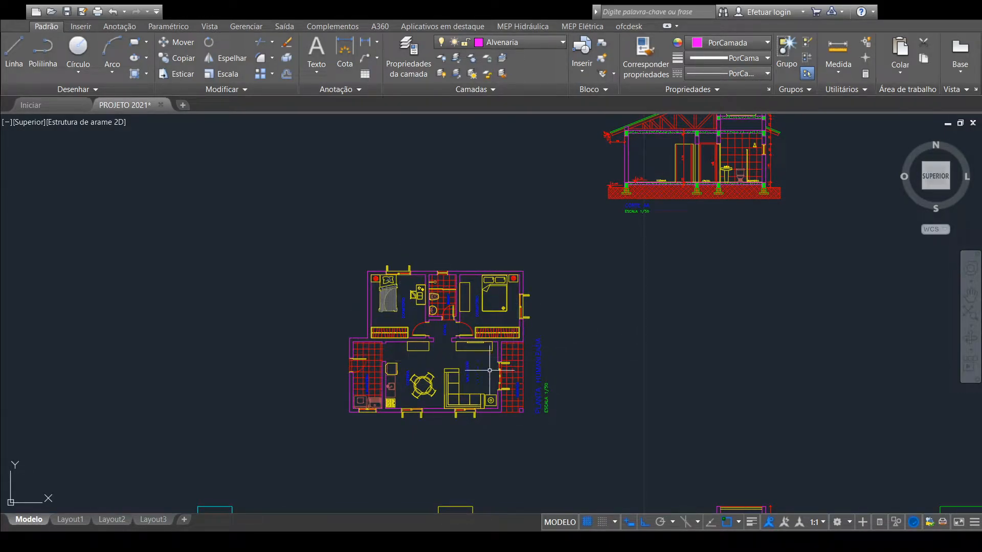
middle_drag(640, 424, 603, 158)
middle_drag(778, 401, 668, 173)
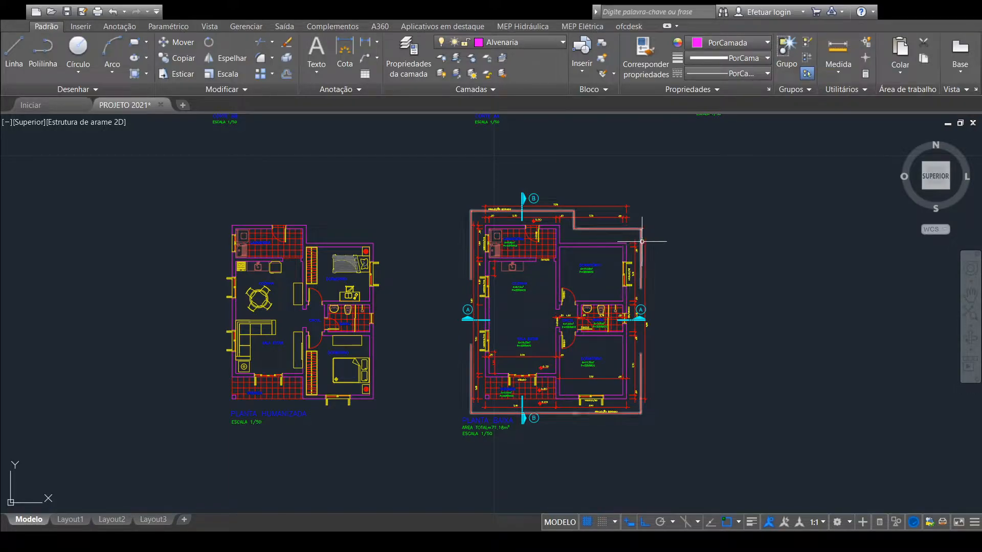
middle_drag(653, 244, 708, 404)
middle_drag(434, 140, 500, 296)
middle_drag(477, 255, 595, 401)
scroll(513, 215, up, 2)
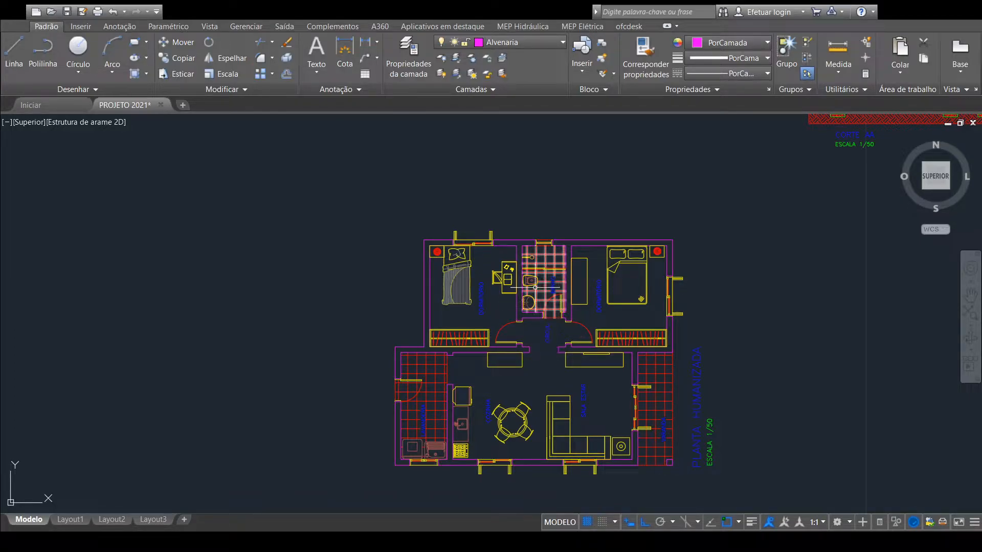
mouse_move(597, 201)
middle_down()
mouse_move(599, 233)
mouse_move(598, 202)
middle_up()
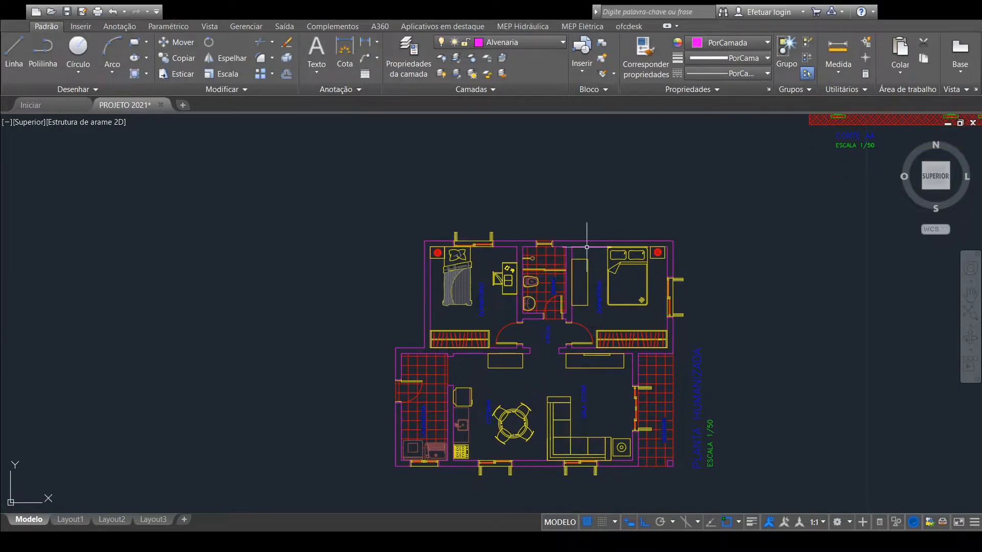
scroll(594, 265, down, 3)
mouse_move(608, 240)
middle_down()
mouse_move(612, 252)
mouse_move(570, 324)
mouse_move(558, 306)
middle_up()
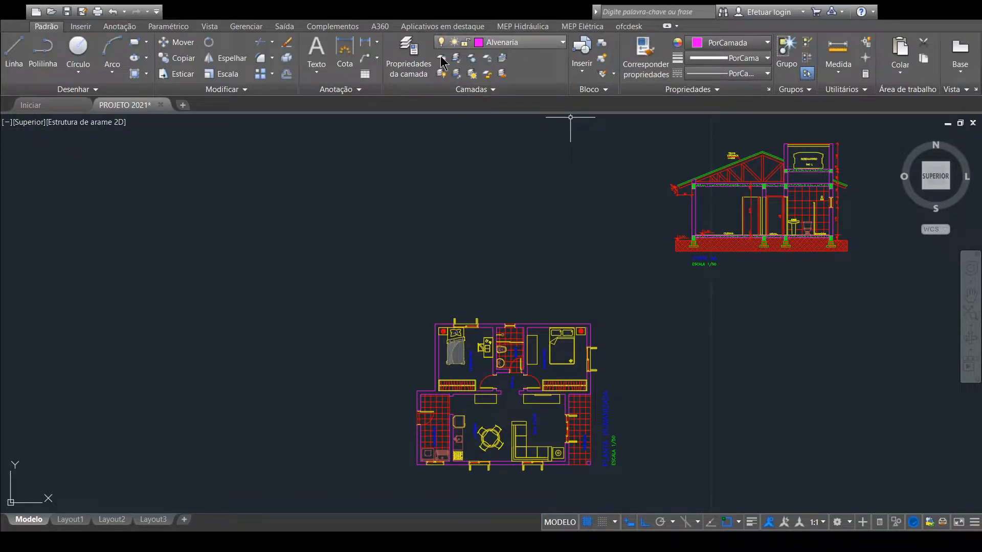
Step: Project vertical construction lines from both faces of the laundry's outer wall and of the single-bed bedroom's outer wall
click(101, 91)
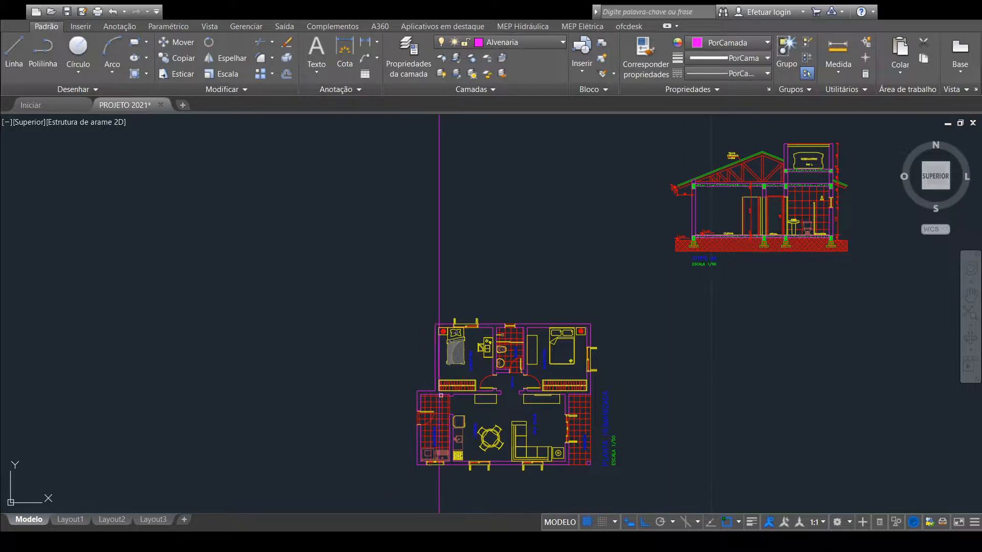
scroll(413, 407, up, 2)
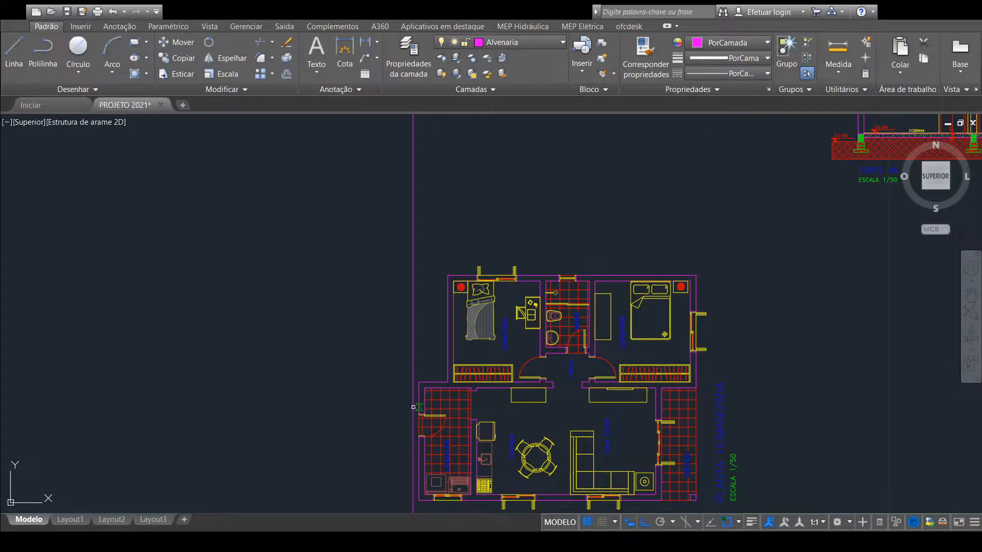
scroll(418, 391, up, 4)
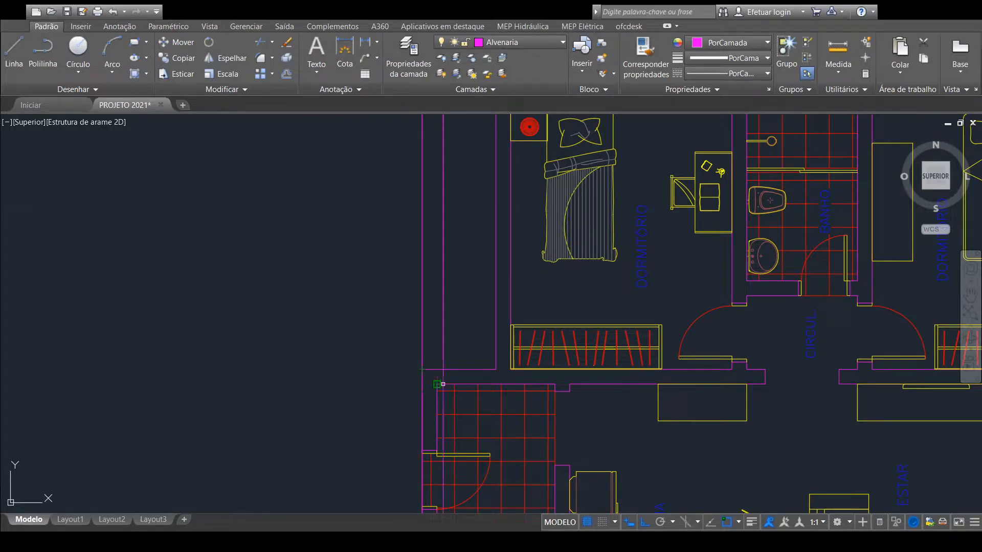
click(437, 384)
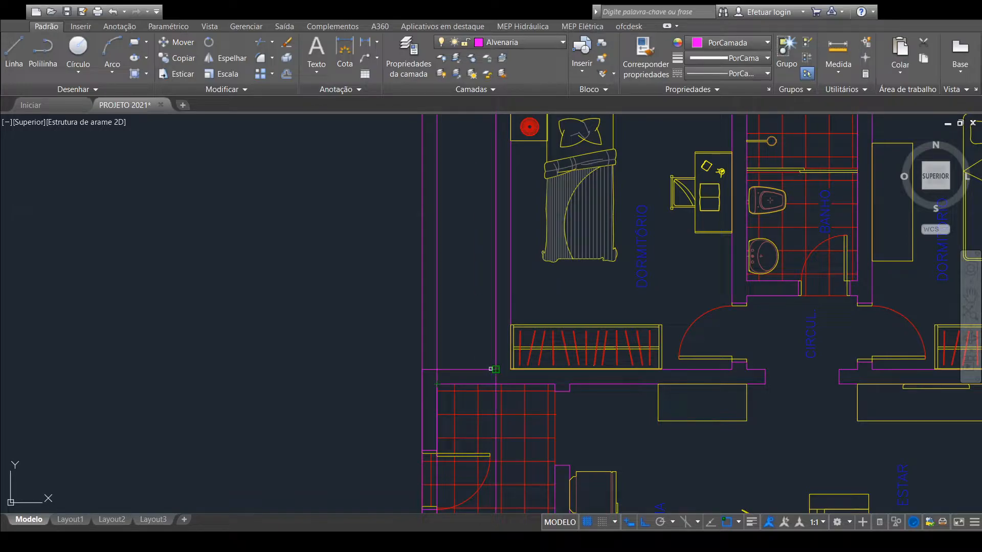
mouse_move(519, 294)
middle_down()
mouse_move(505, 403)
mouse_move(489, 436)
middle_up()
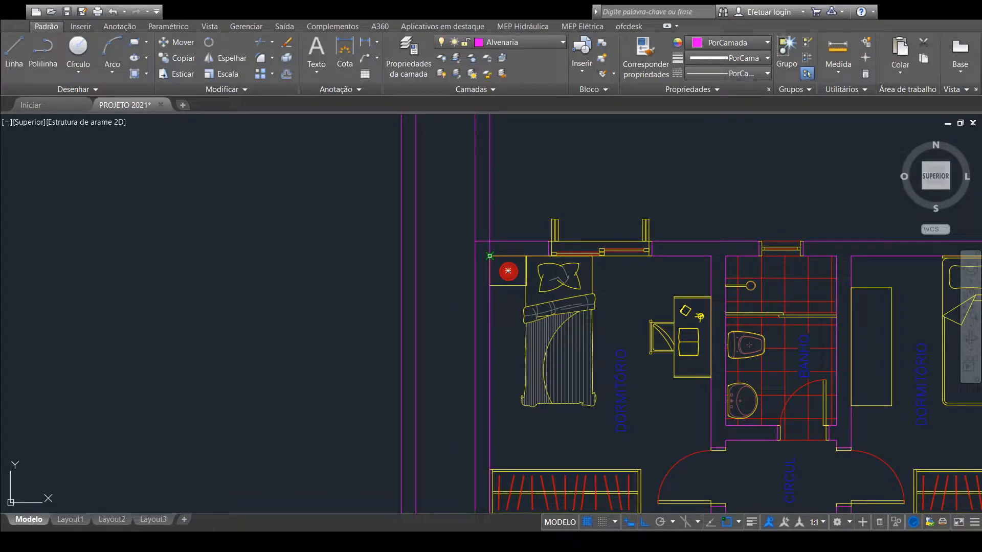
click(489, 256)
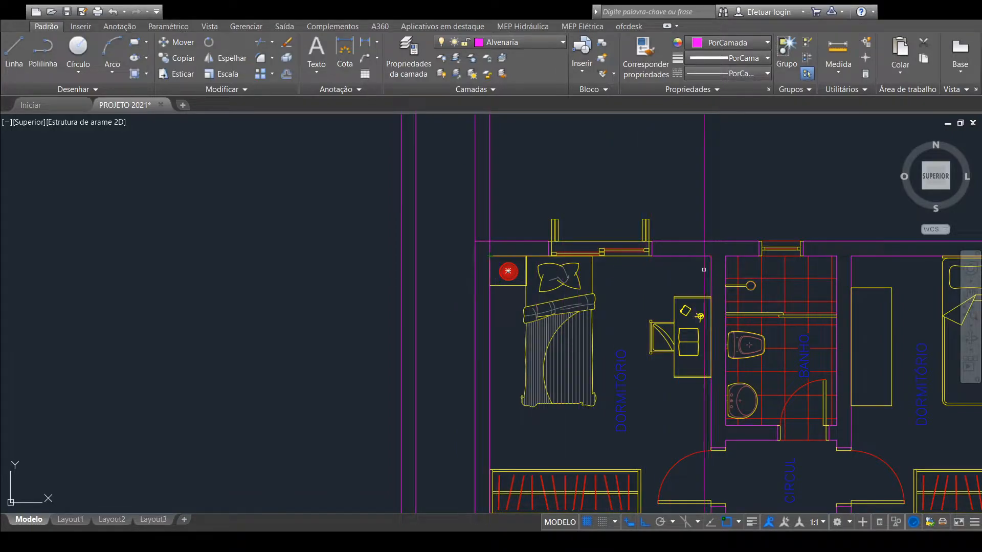
Step: Place vertical construction lines through both wall ends of the opening between the circulation area and the living space
scroll(694, 341, down, 2)
middle_drag(718, 374, 535, 309)
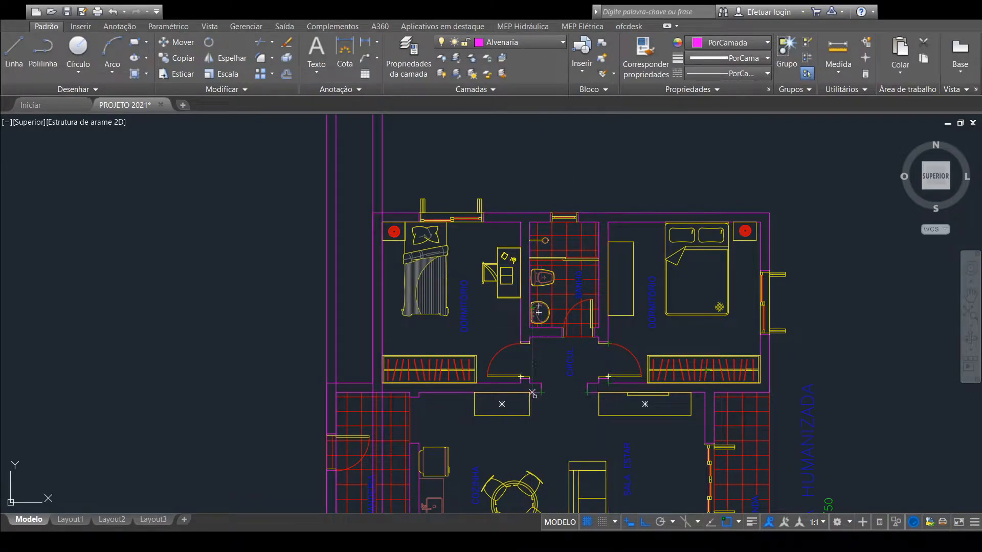
mouse_move(647, 388)
middle_down()
mouse_move(545, 391)
mouse_move(562, 390)
middle_up()
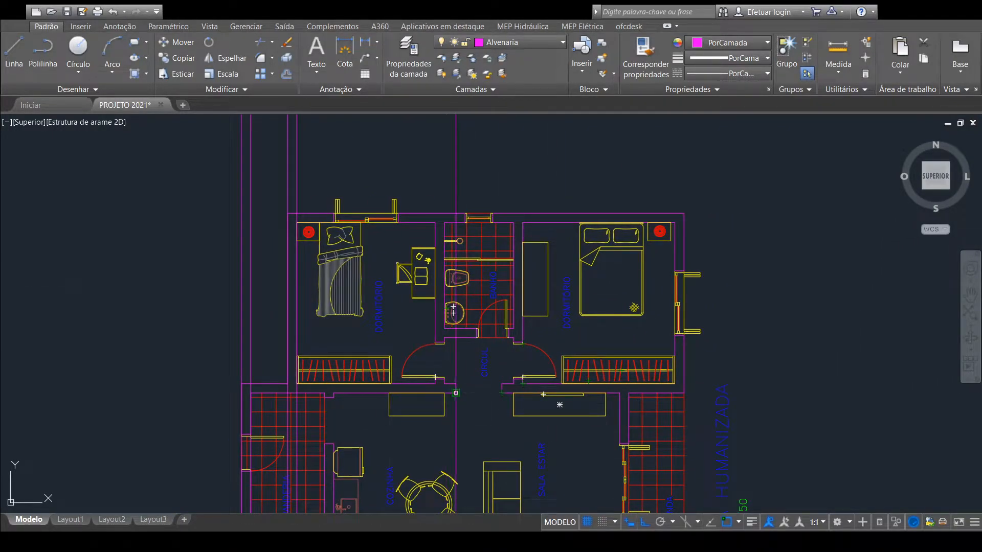
click(456, 392)
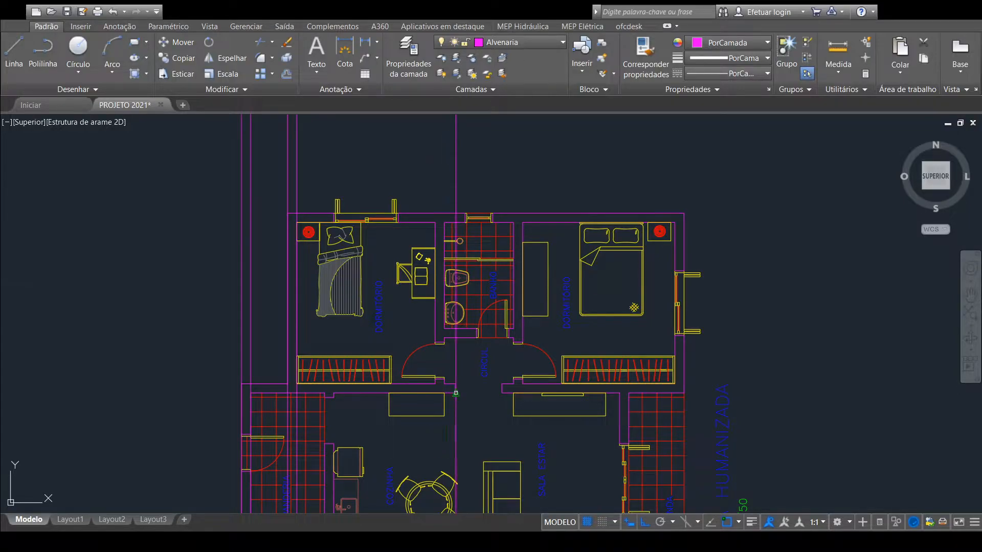
click(502, 393)
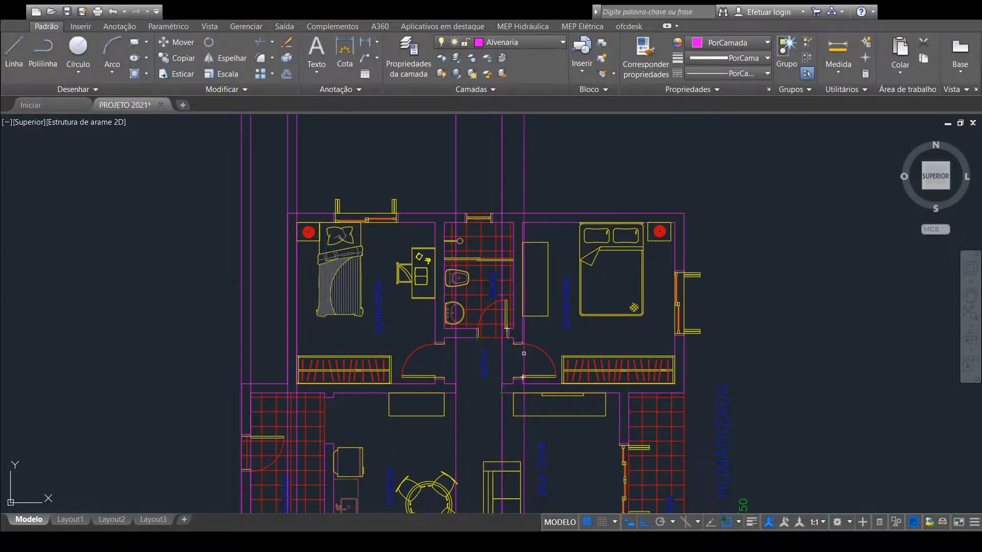
Step: Place vertical construction lines through both faces of the wall between living room and veranda and at the veranda's outer edge
mouse_move(623, 399)
middle_down()
mouse_move(549, 393)
mouse_move(519, 363)
middle_up()
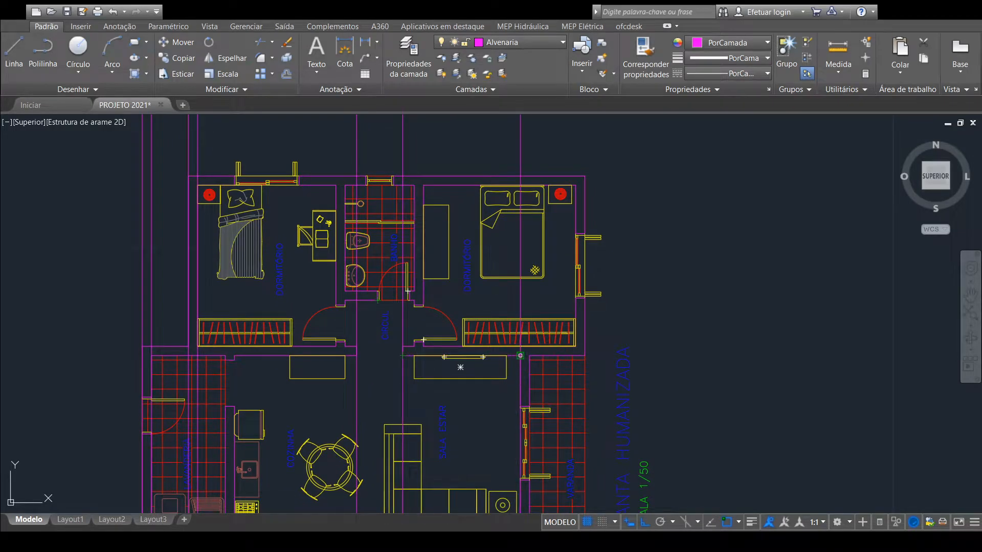
click(520, 355)
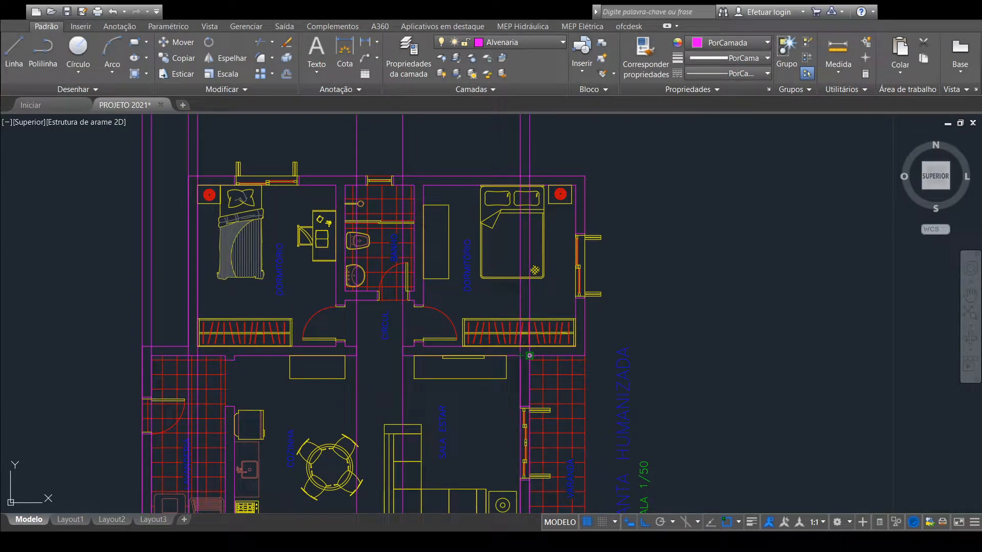
click(530, 355)
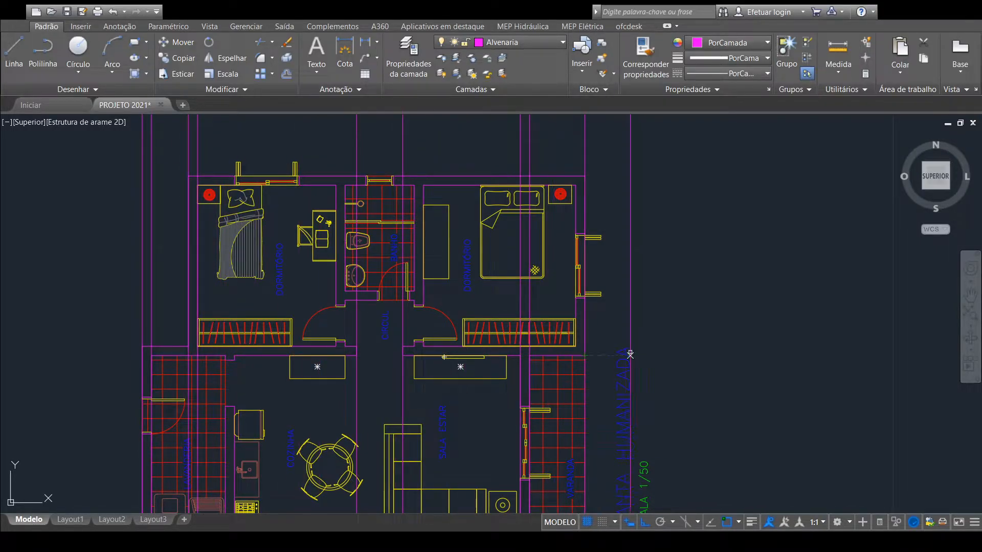
scroll(668, 333, down, 2)
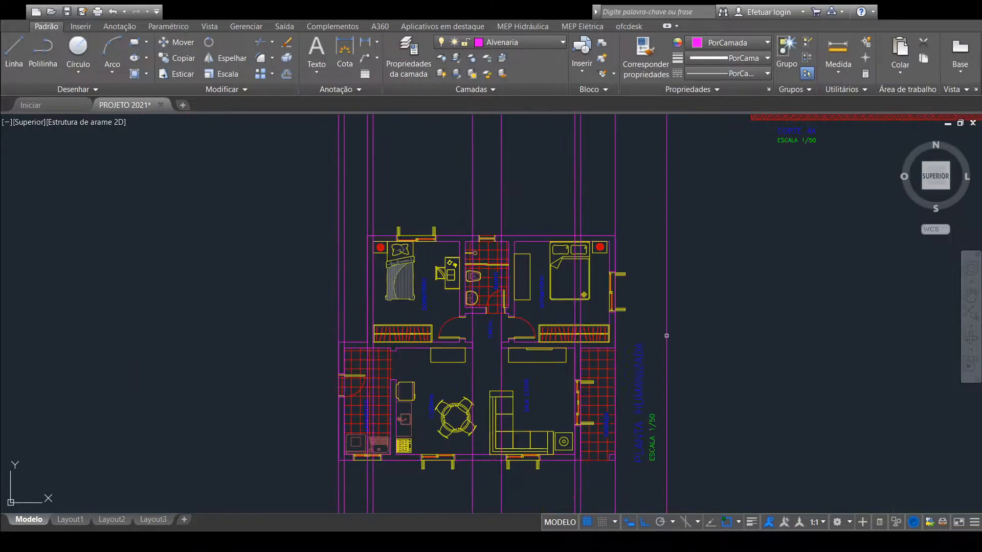
middle_drag(664, 301, 648, 390)
scroll(640, 353, down, 2)
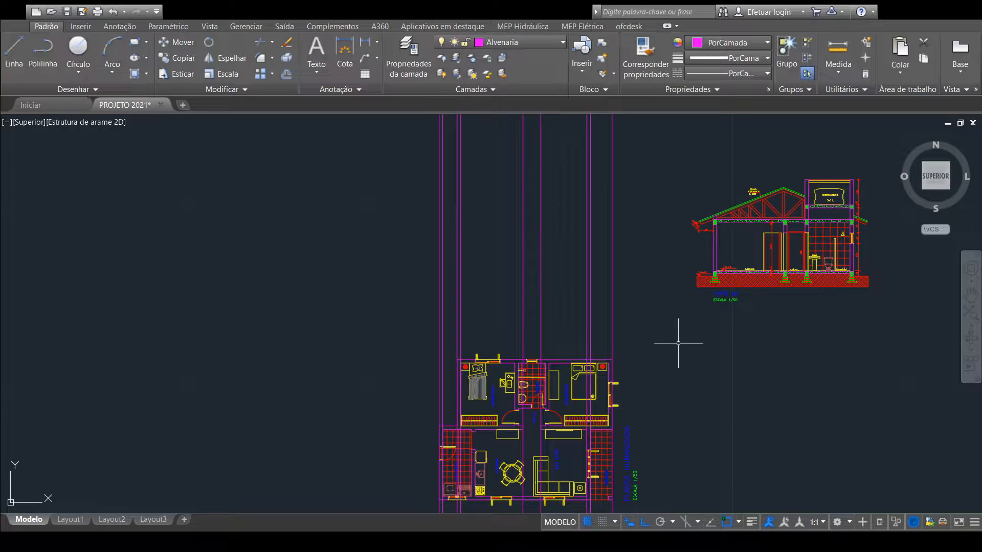
Step: Move the two construction lines at the single-bed bedroom's outer wall onto the faces of the wall between laundry and kitchen
middle_drag(678, 345, 639, 377)
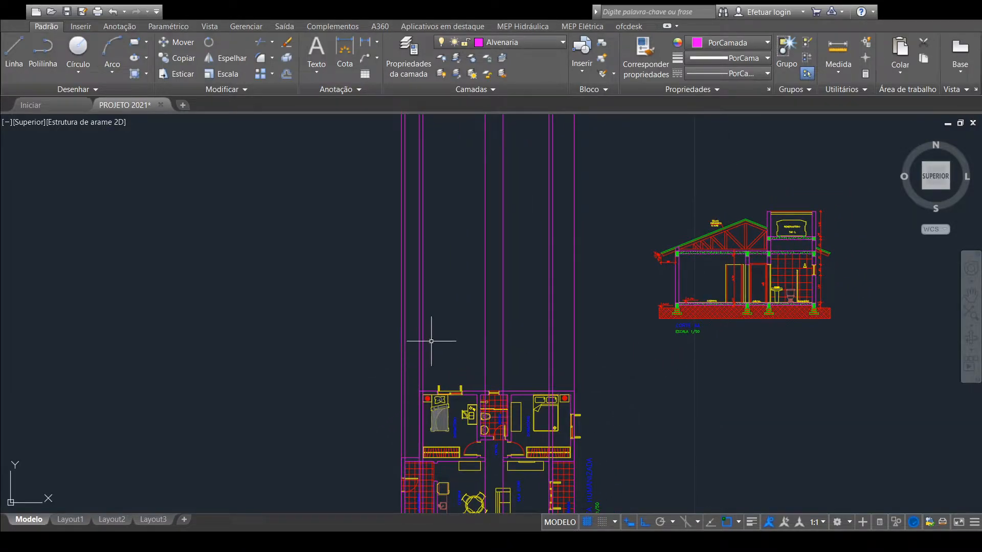
scroll(434, 328, up, 2)
click(435, 308)
click(414, 316)
scroll(468, 333, down, 2)
mouse_move(471, 345)
middle_down()
mouse_move(449, 274)
mouse_move(450, 295)
middle_up()
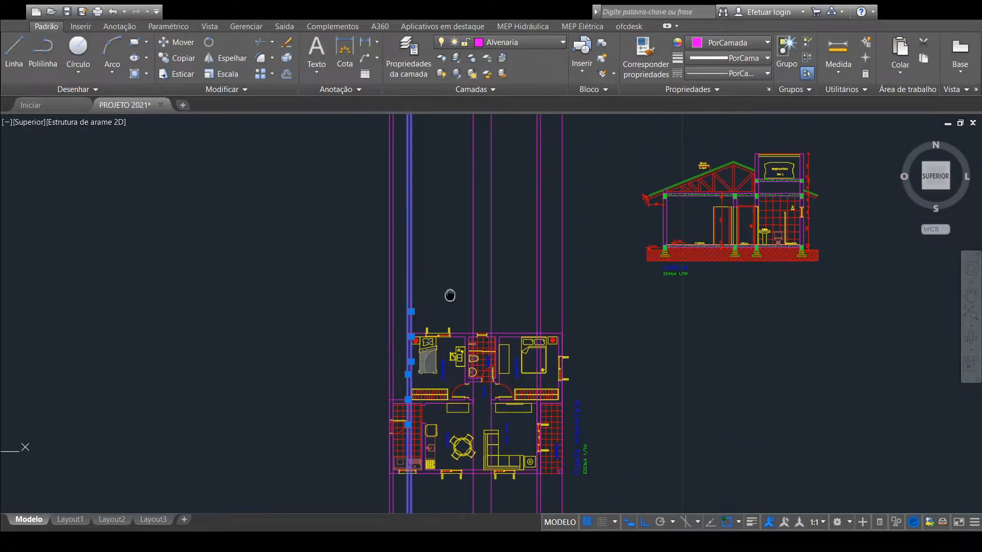
scroll(438, 386, up, 5)
scroll(437, 386, down, 3)
mouse_move(476, 350)
middle_down()
mouse_move(421, 374)
mouse_move(407, 350)
middle_up()
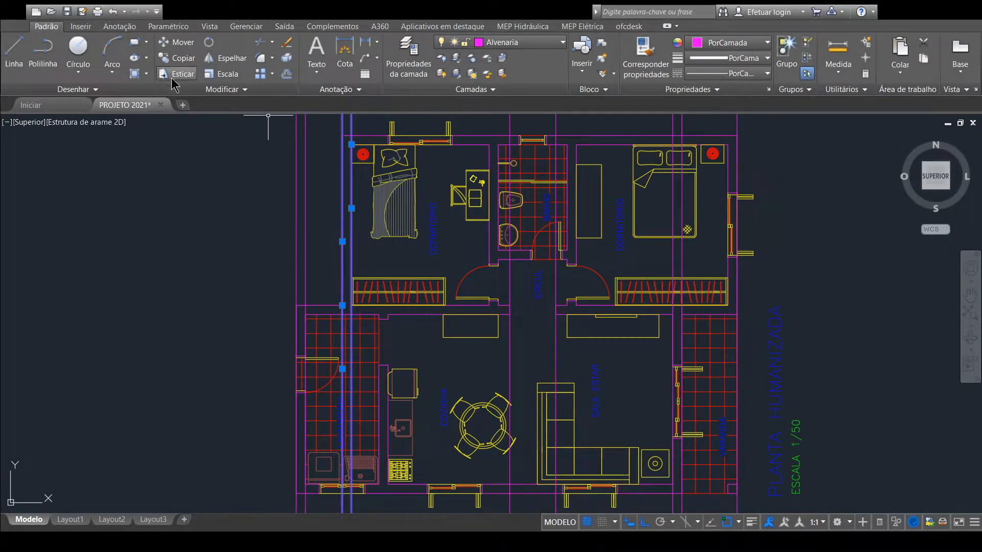
click(181, 49)
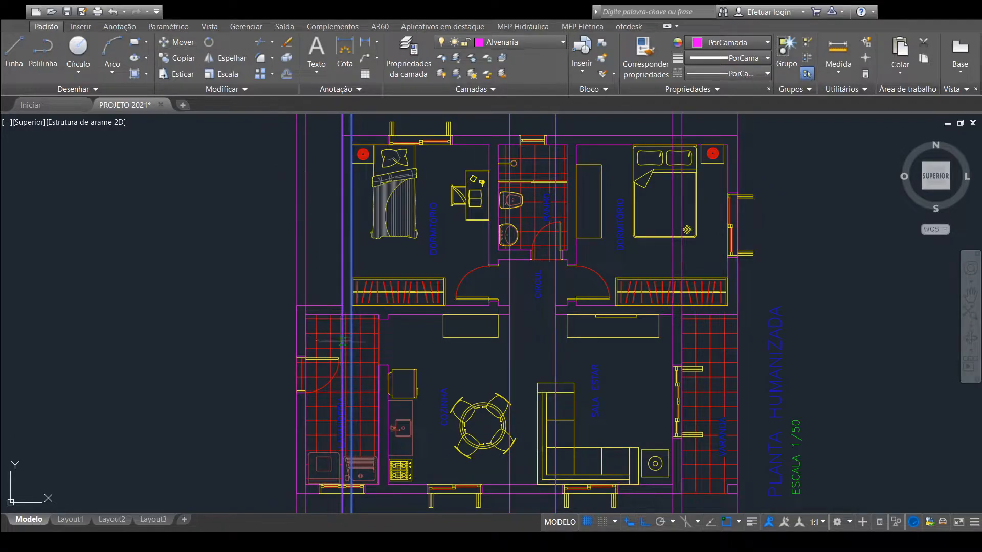
click(343, 305)
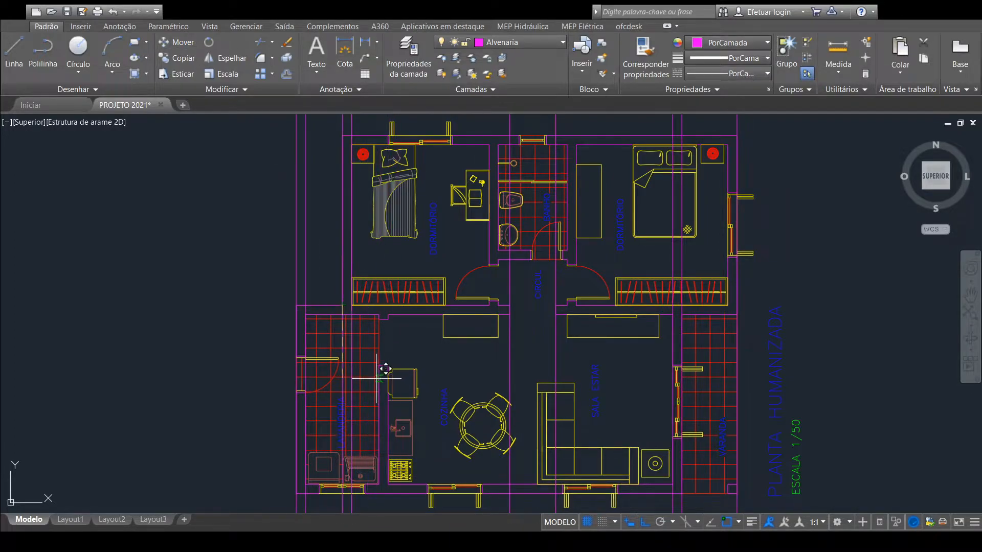
click(386, 355)
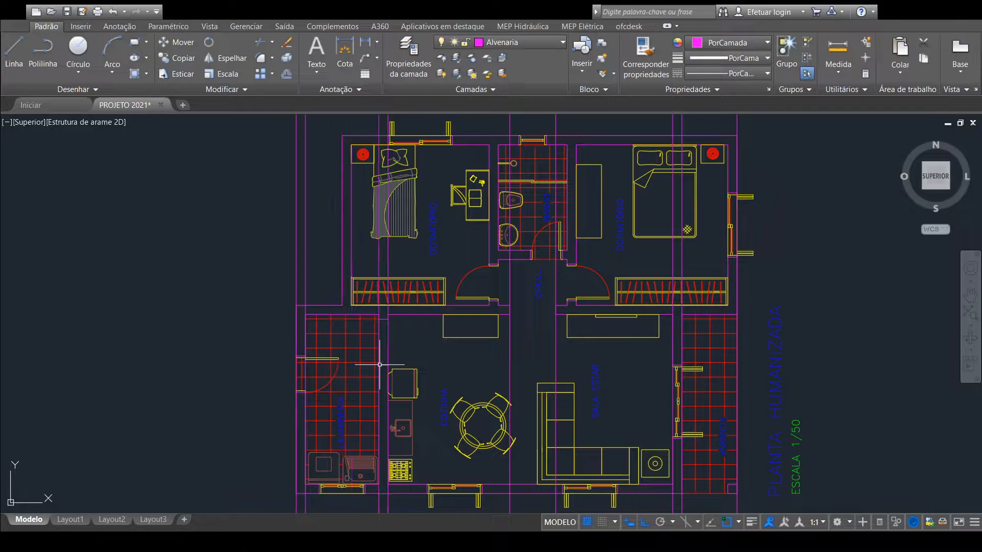
Step: Project horizontal construction lines from section AA's floor slab top, slab underside and foundation beam underside
scroll(552, 372, down, 2)
middle_drag(652, 328, 529, 398)
middle_drag(604, 289, 570, 392)
scroll(570, 393, down, 2)
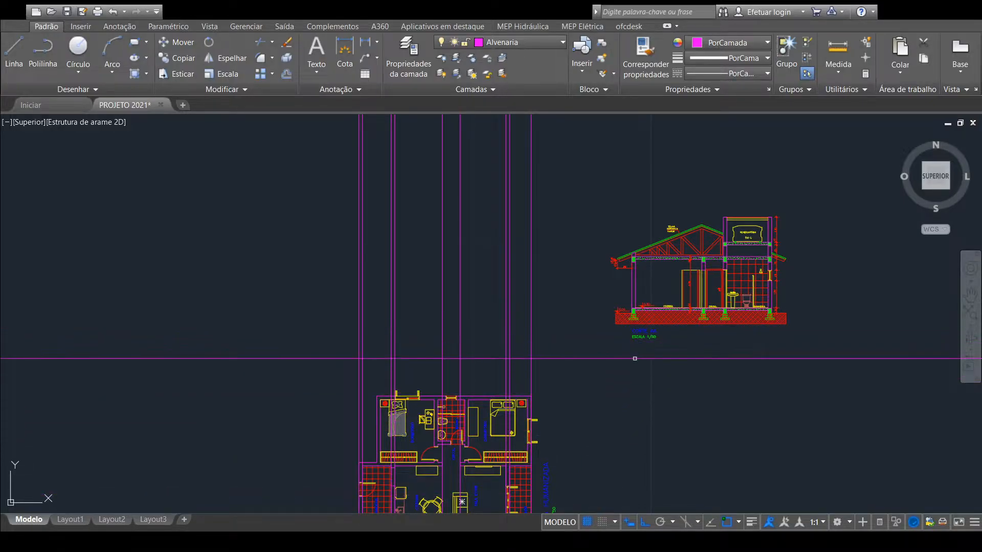
scroll(666, 318, up, 10)
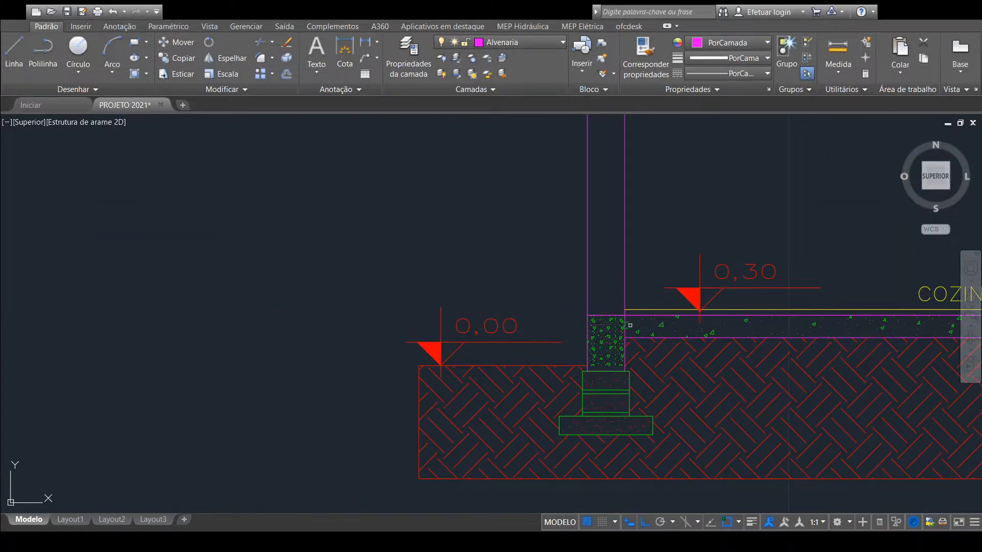
scroll(629, 320, up, 2)
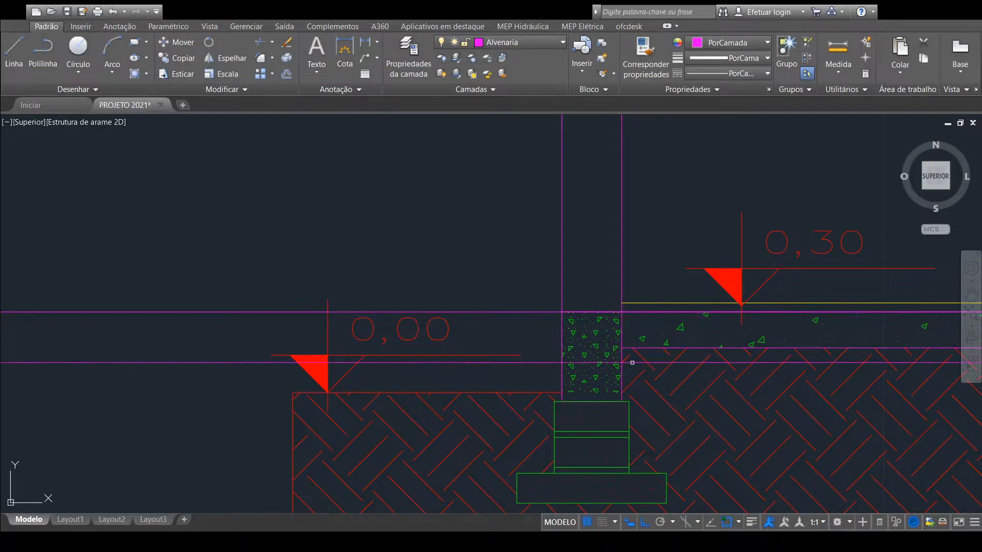
click(621, 348)
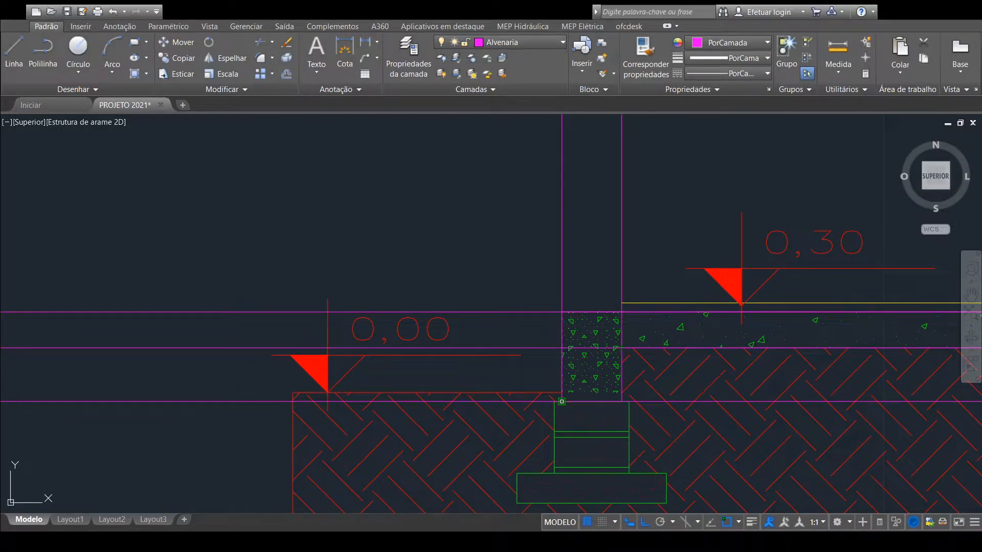
click(562, 401)
scroll(709, 309, down, 3)
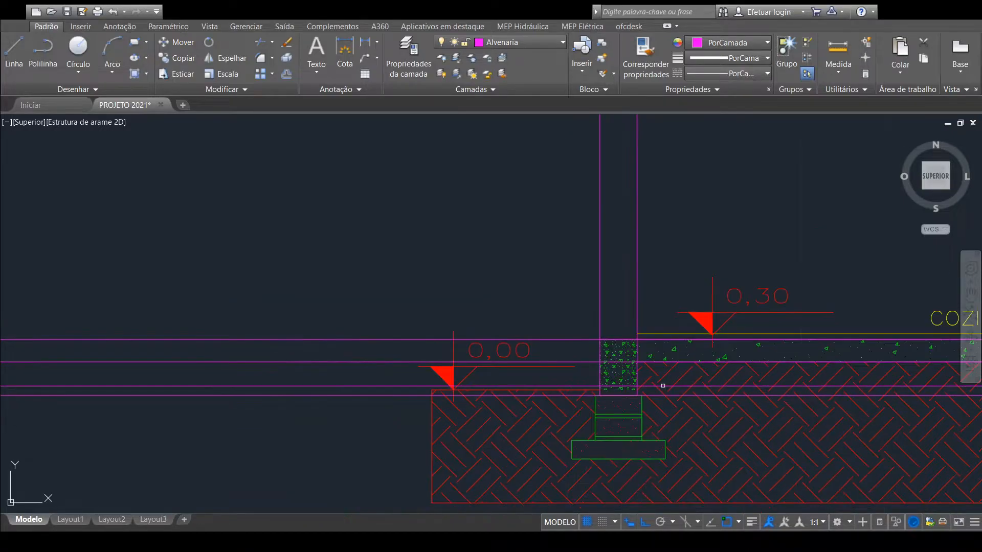
mouse_move(720, 271)
middle_down()
mouse_move(668, 336)
mouse_move(573, 394)
middle_up()
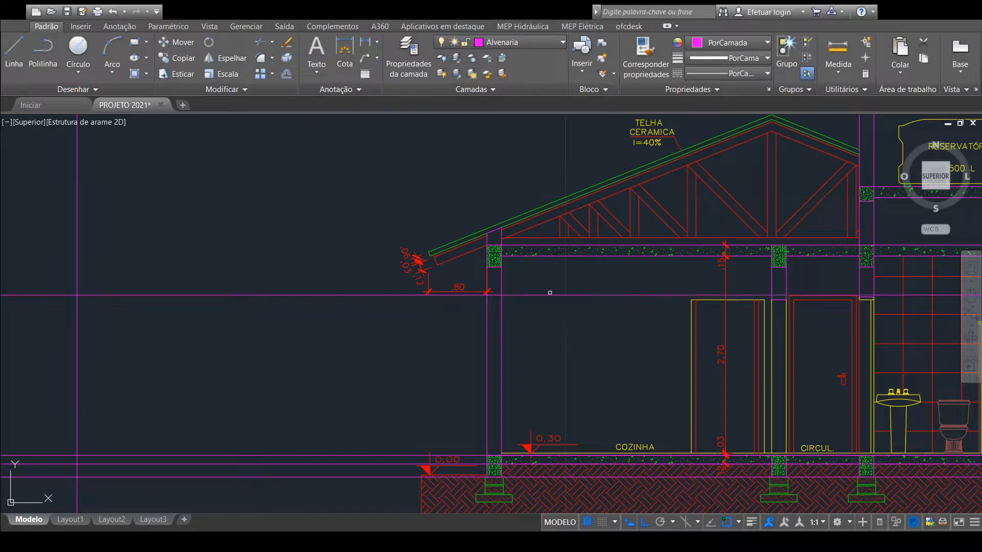
Step: Project horizontal construction lines from section AA's ceiling slab underside, slab top and the underside of the beam above the kitchen's outer wall
scroll(505, 258, up, 3)
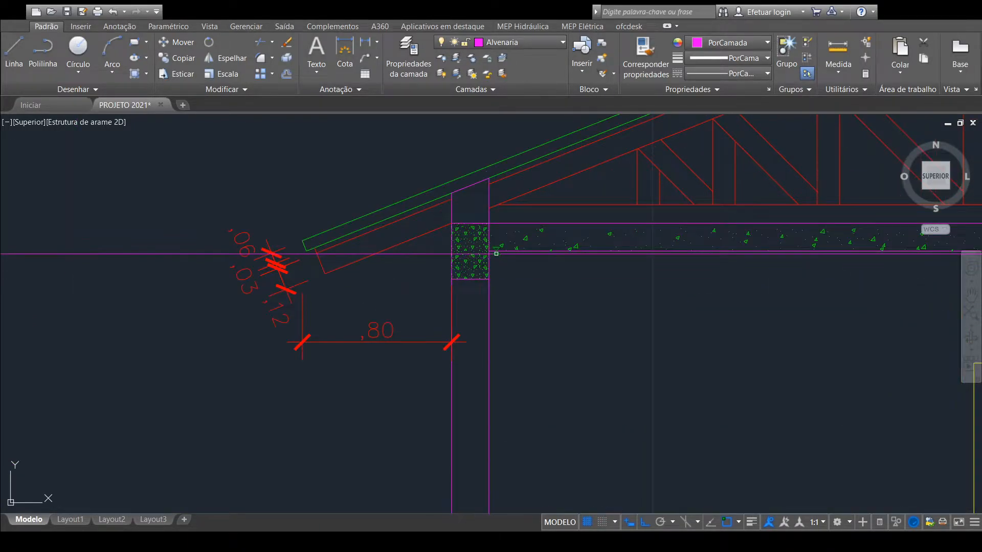
click(489, 223)
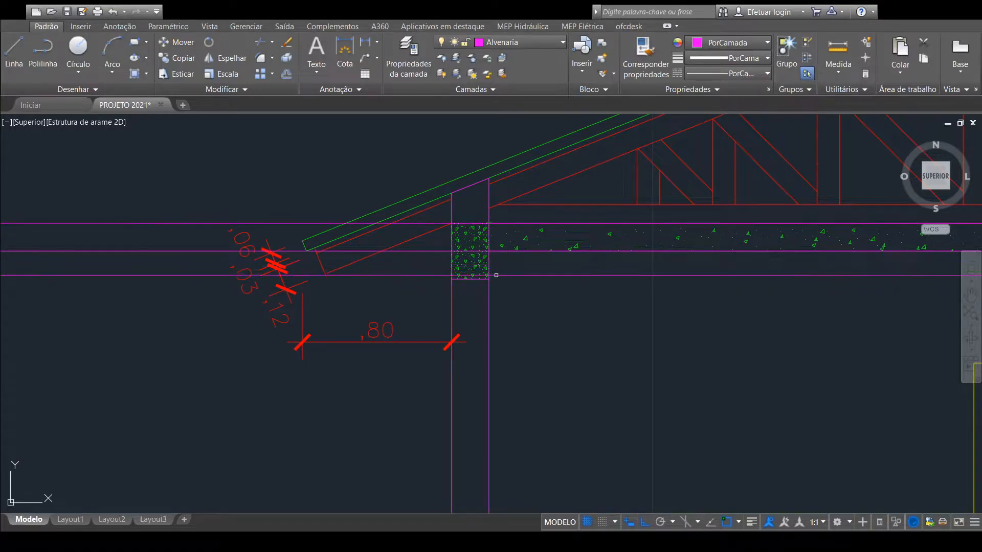
click(452, 278)
scroll(568, 327, down, 4)
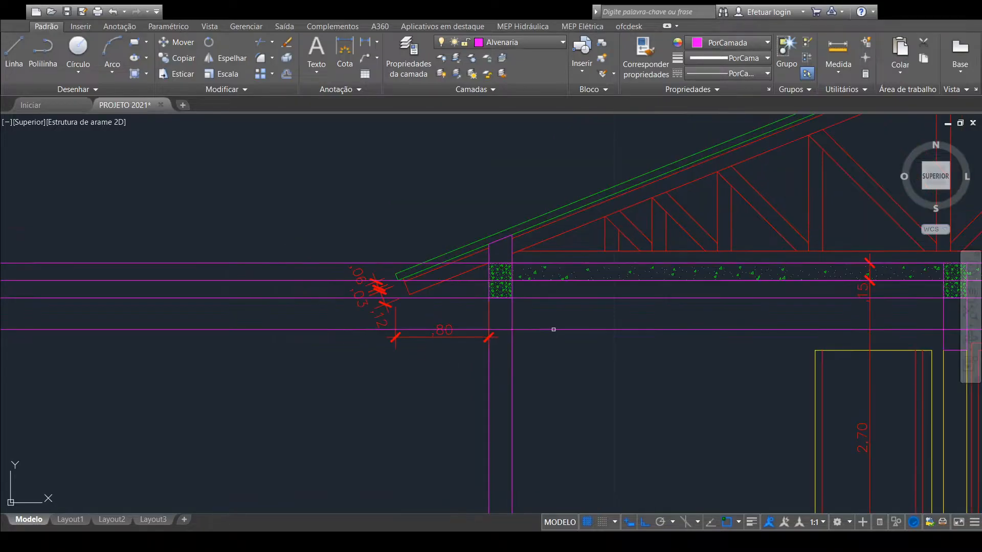
Step: Project a horizontal construction line from the top of the kitchen door opening in section AA and finish the construction lines
scroll(573, 330, down, 3)
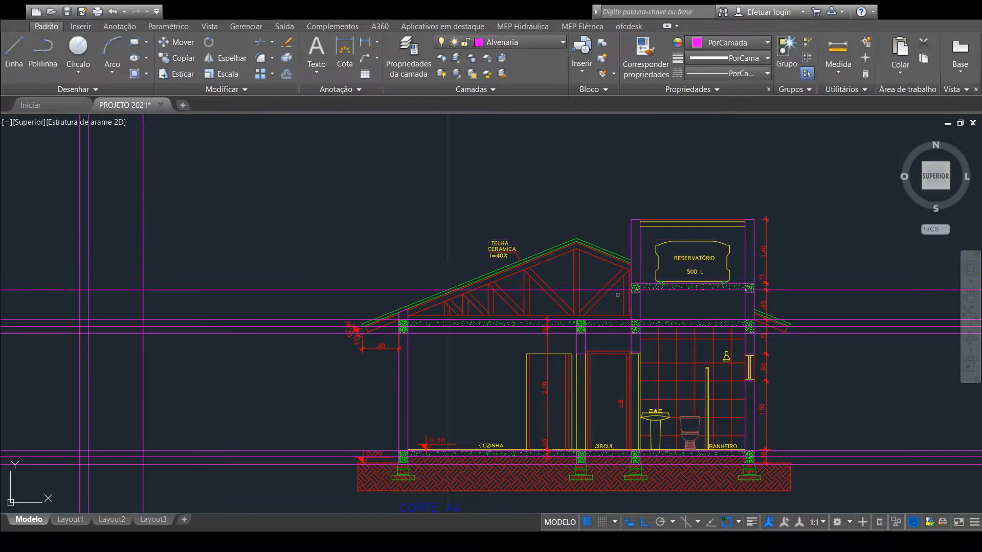
scroll(628, 236, up, 4)
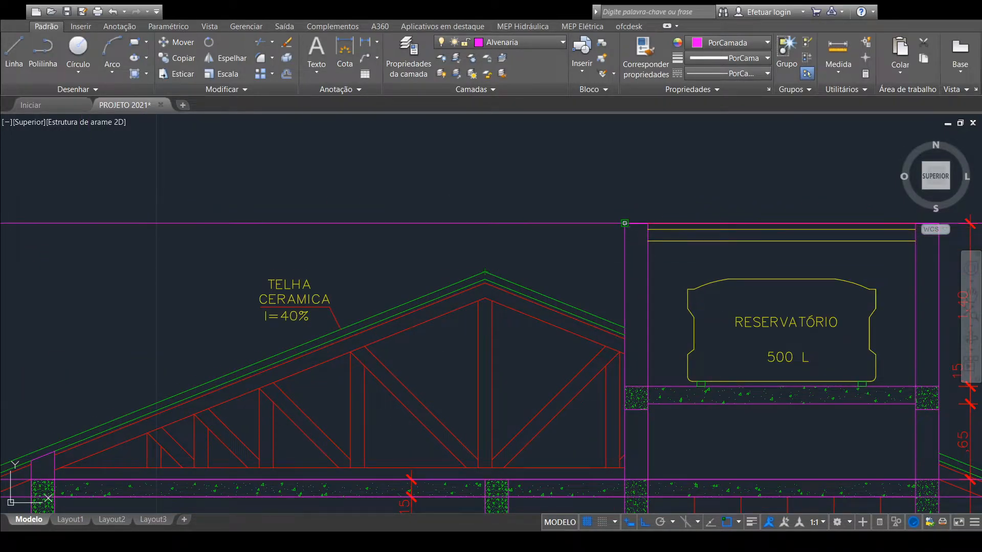
scroll(750, 191, down, 4)
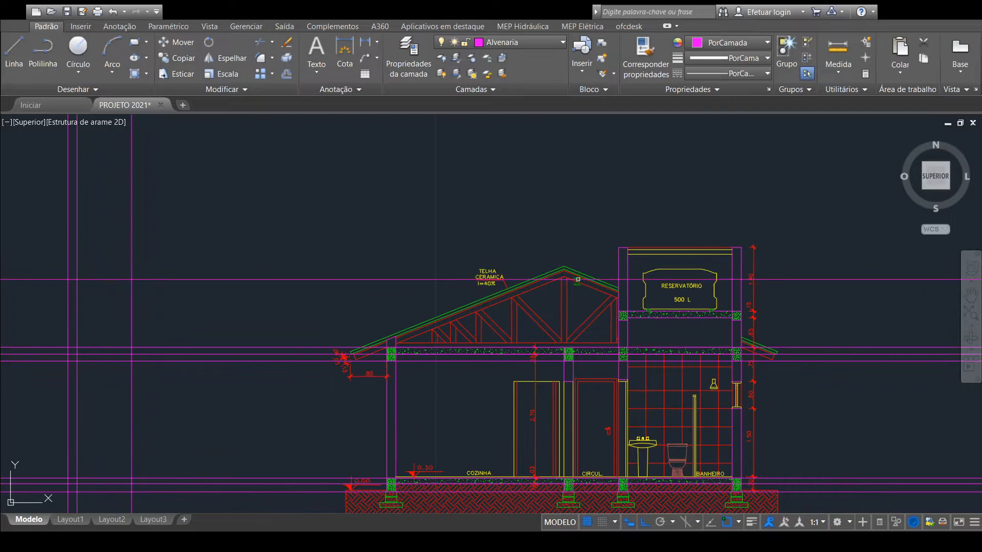
scroll(646, 247, down, 2)
middle_drag(552, 275, 624, 294)
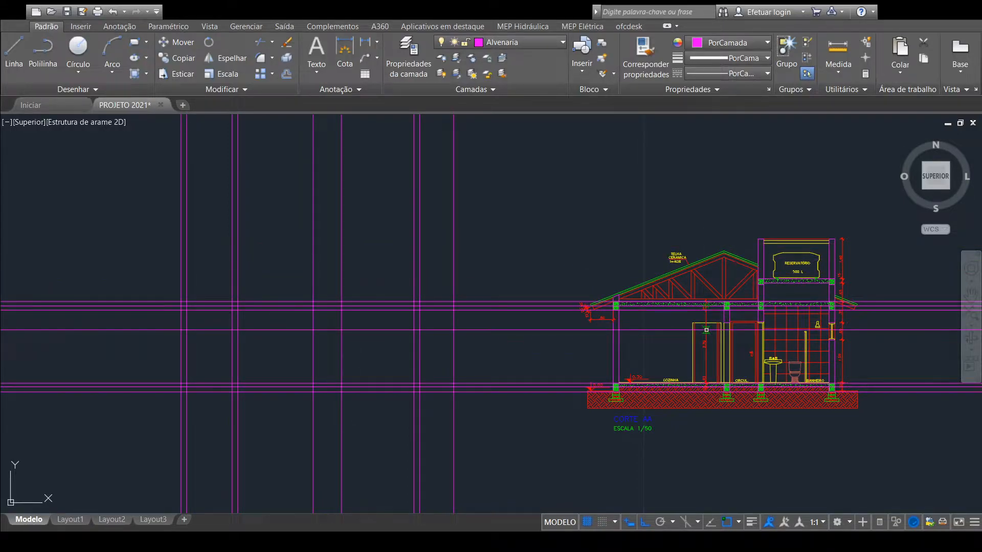
scroll(707, 330, up, 6)
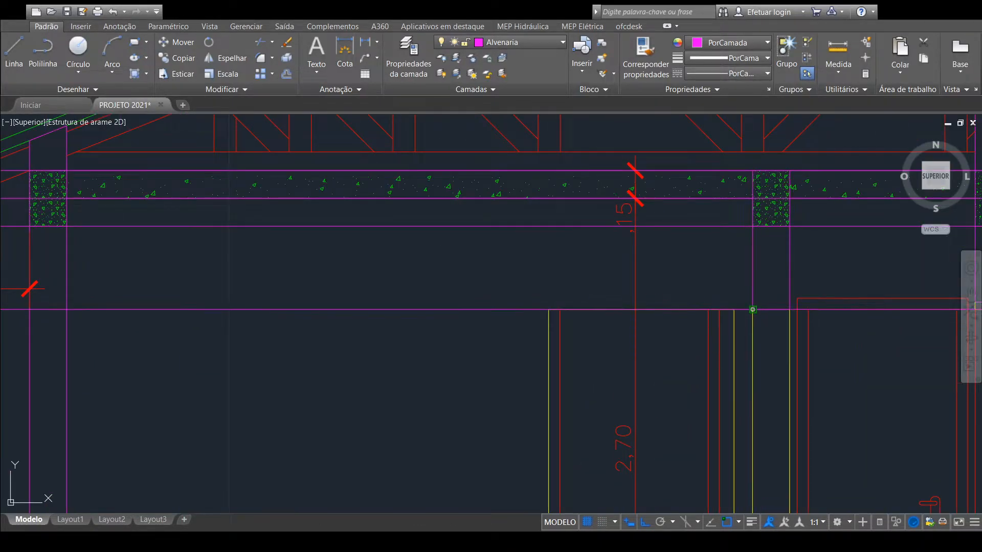
scroll(557, 309, down, 5)
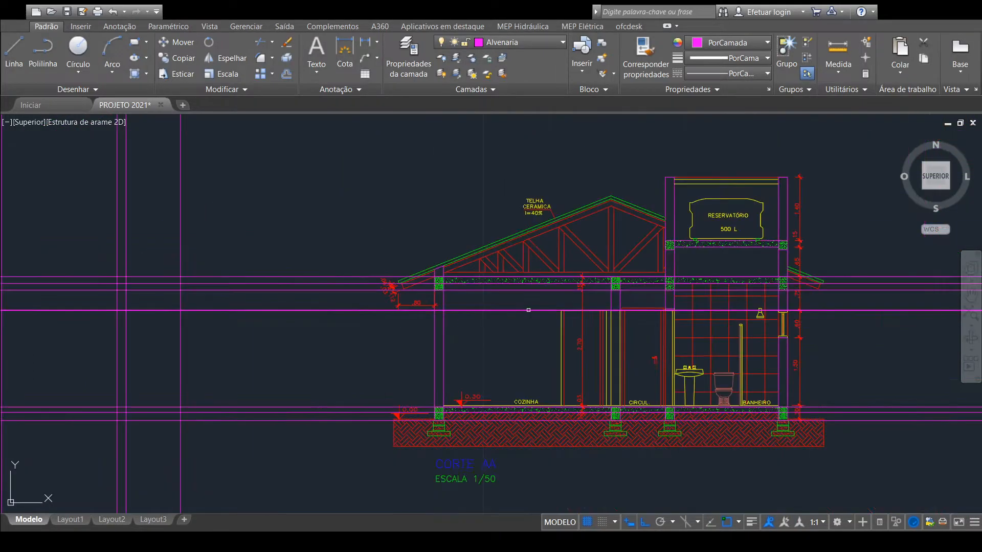
middle_drag(478, 322, 600, 305)
scroll(581, 319, down, 2)
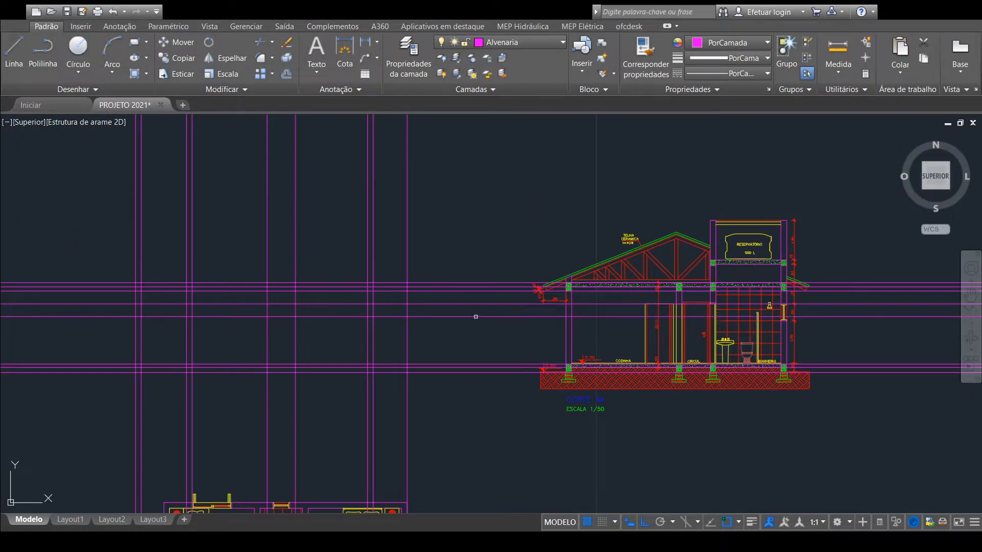
mouse_move(469, 314)
middle_down()
mouse_move(547, 313)
mouse_move(625, 290)
mouse_move(596, 292)
middle_up()
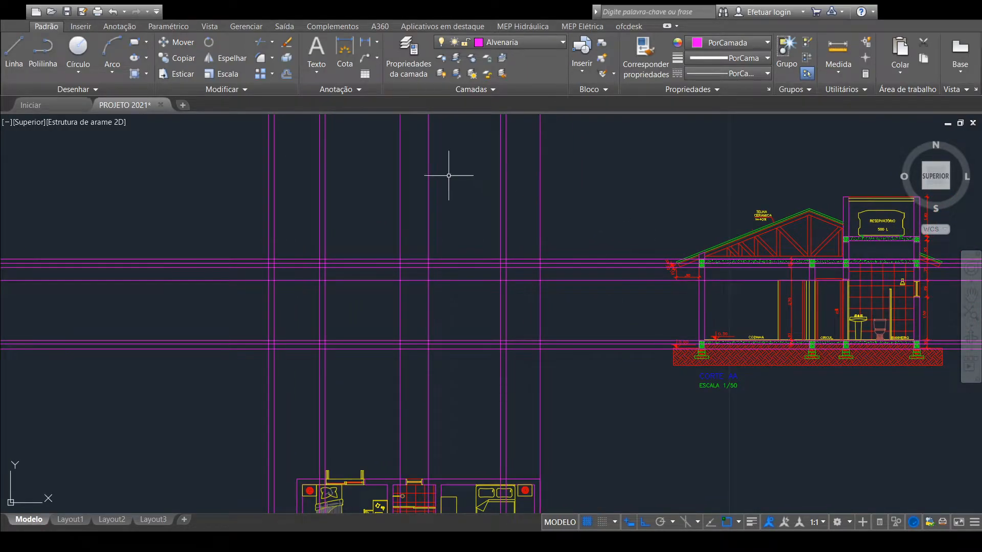
Step: Trim the vertical construction lines above the ceiling slab top and between the foundation beam underside and the floor plan
click(261, 45)
scroll(577, 199, down, 2)
scroll(576, 199, up, 2)
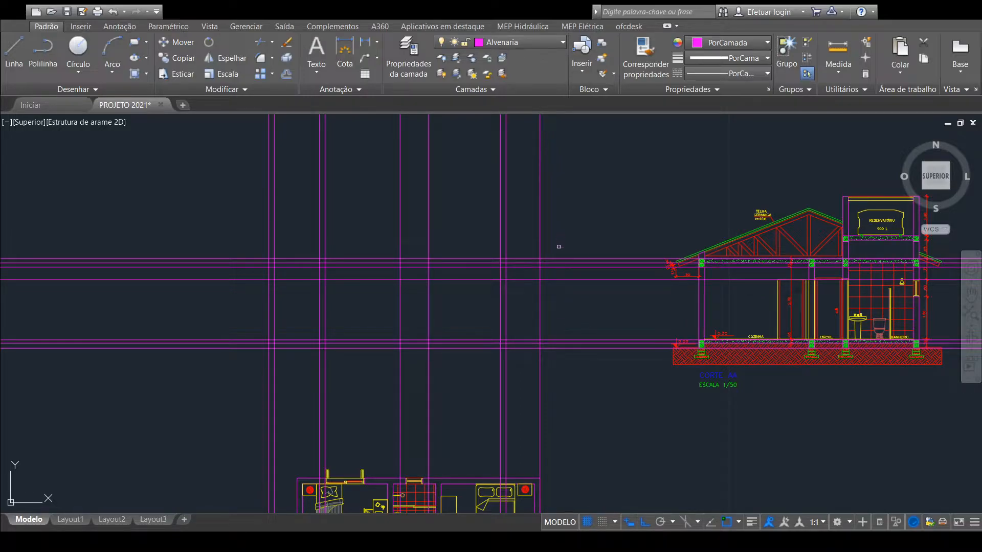
click(568, 154)
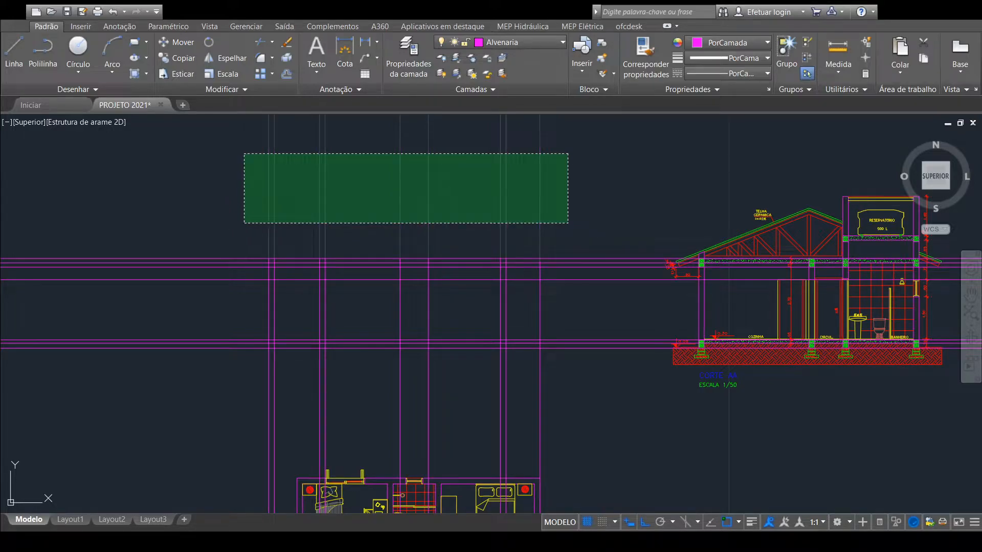
key(Escape)
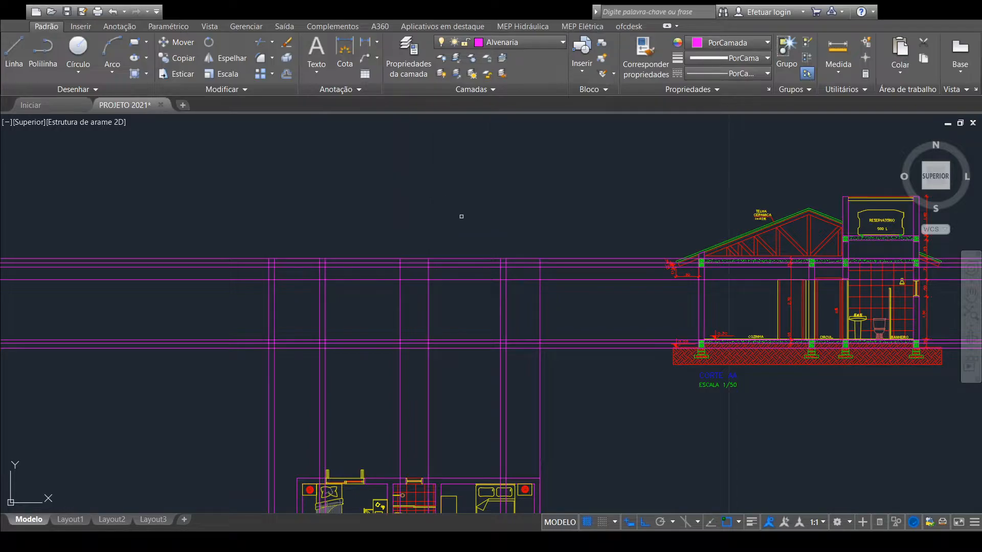
middle_drag(552, 298, 550, 195)
click(559, 265)
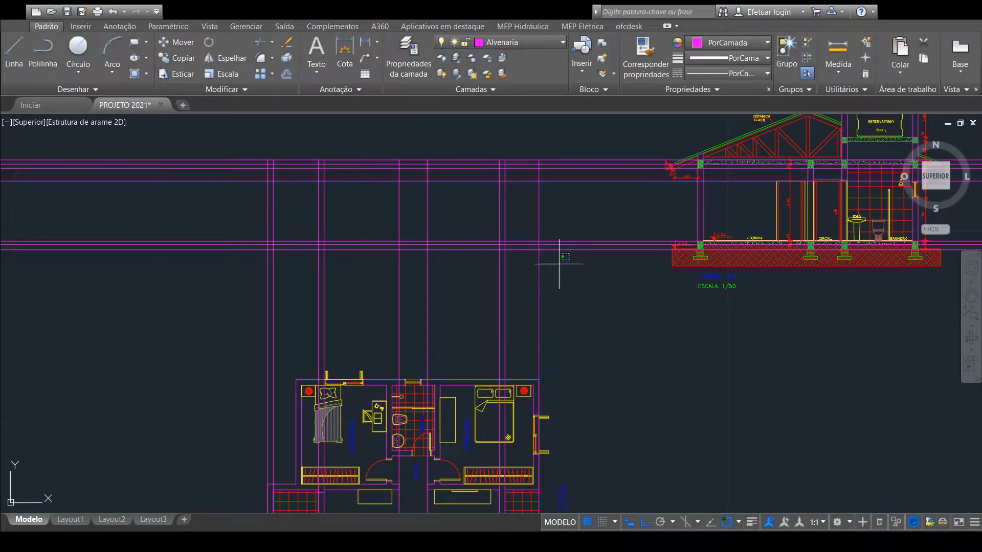
click(245, 313)
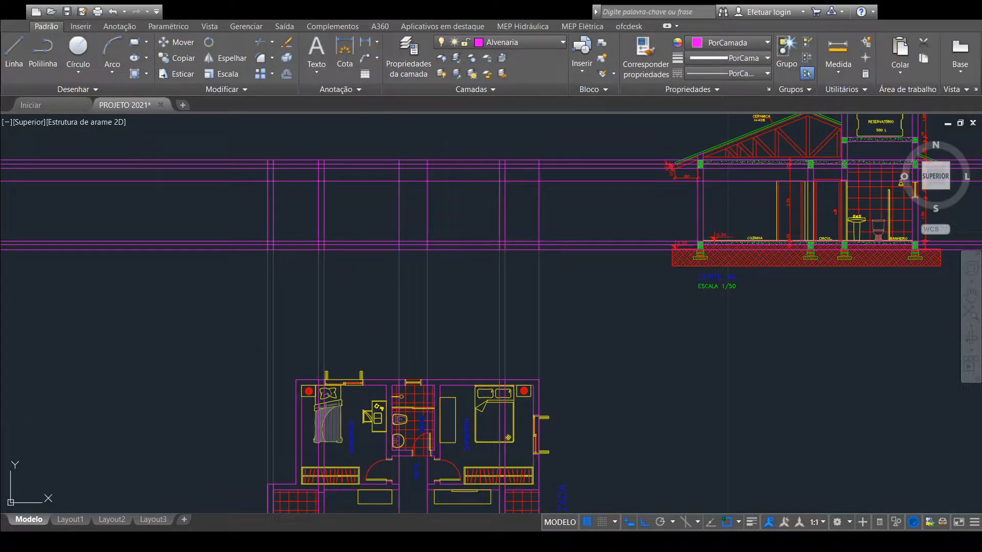
Step: Trim the horizontal construction lines beyond the veranda's outer edge and beyond the laundry's outer wall
scroll(533, 337, down, 2)
middle_drag(550, 336, 537, 150)
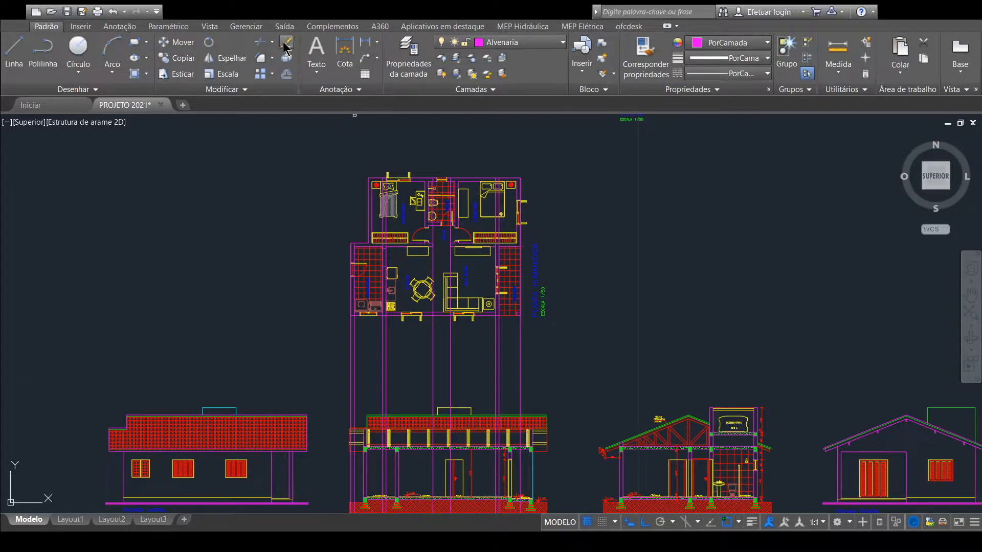
scroll(580, 258, down, 2)
middle_drag(578, 191, 567, 307)
scroll(557, 271, up, 2)
scroll(553, 252, up, 2)
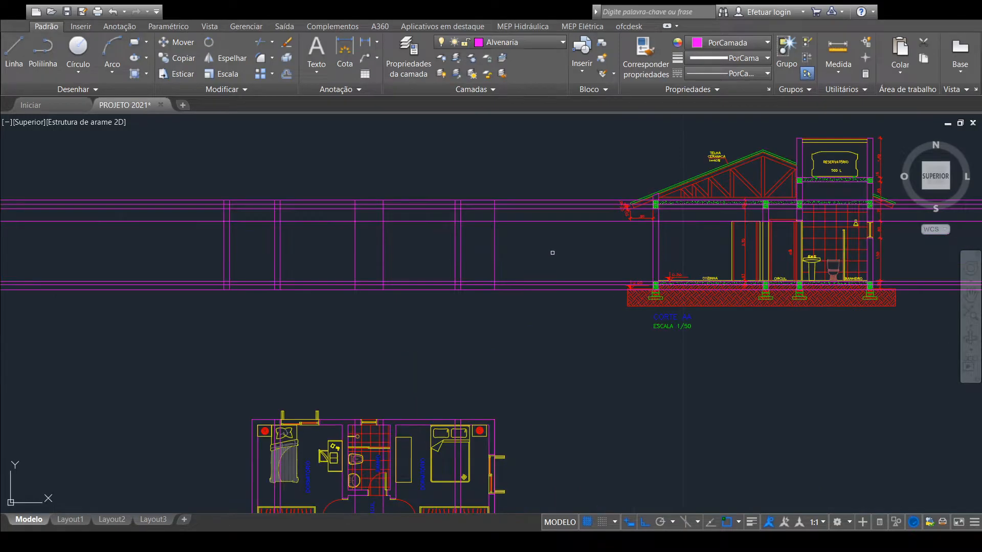
mouse_move(550, 243)
middle_down()
mouse_move(539, 140)
mouse_move(563, 92)
mouse_move(589, 335)
middle_up()
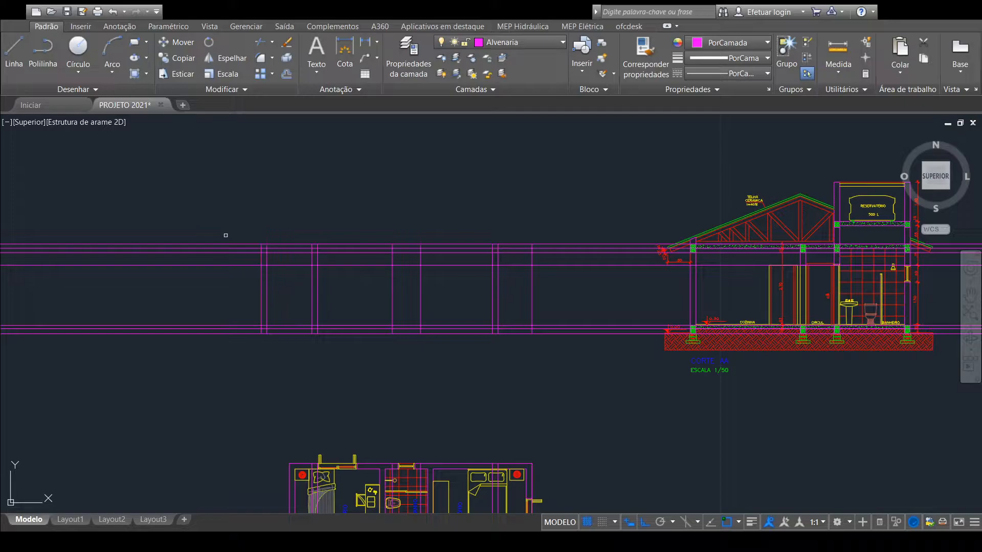
click(590, 210)
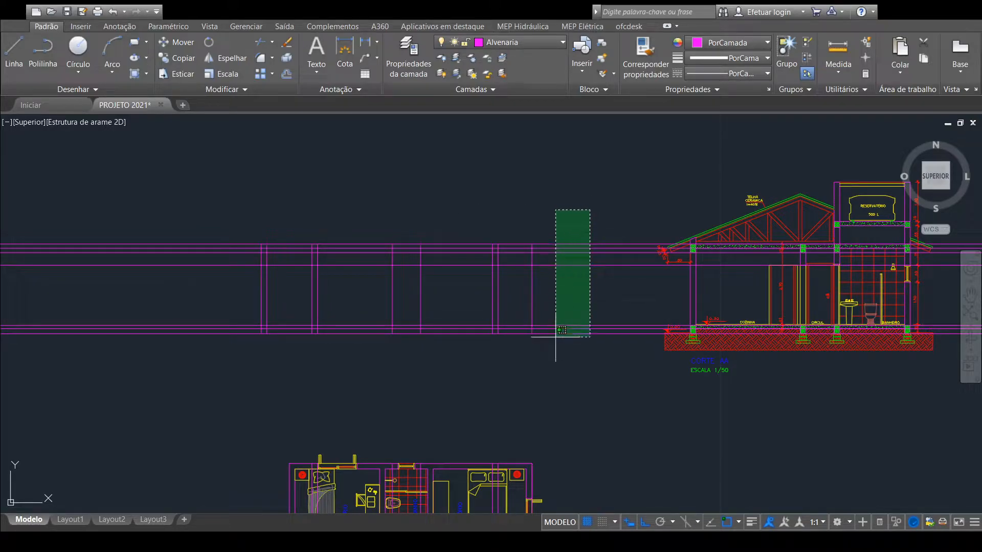
click(553, 358)
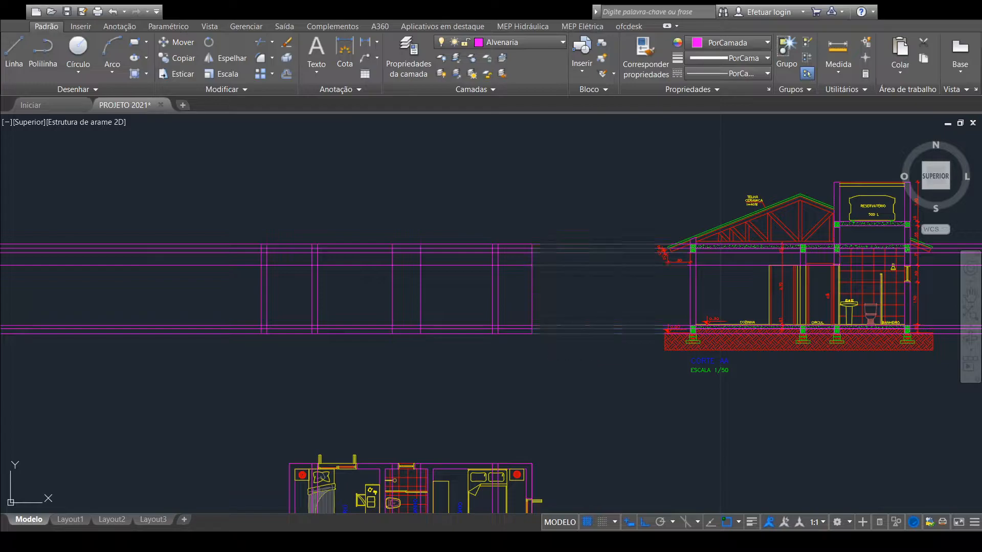
middle_drag(489, 353, 674, 348)
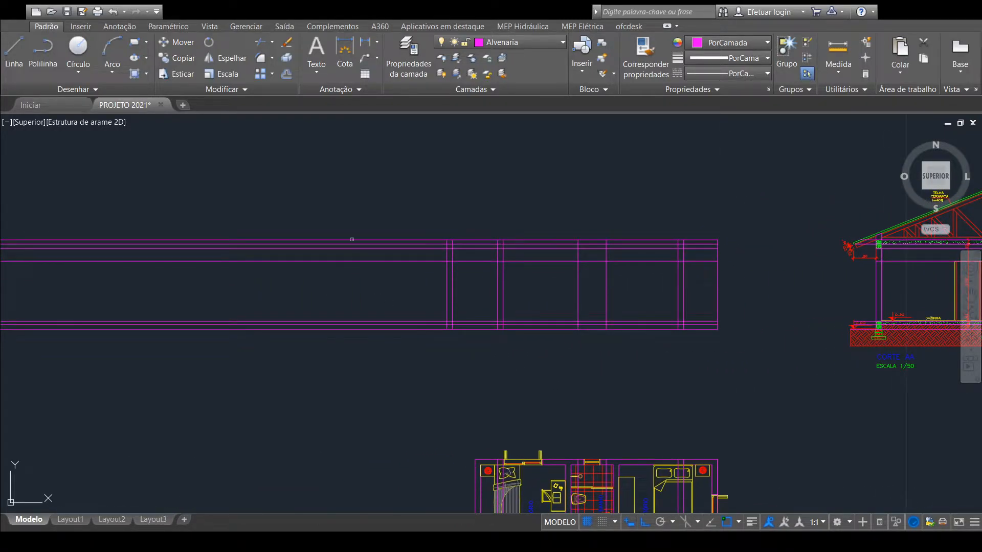
click(393, 209)
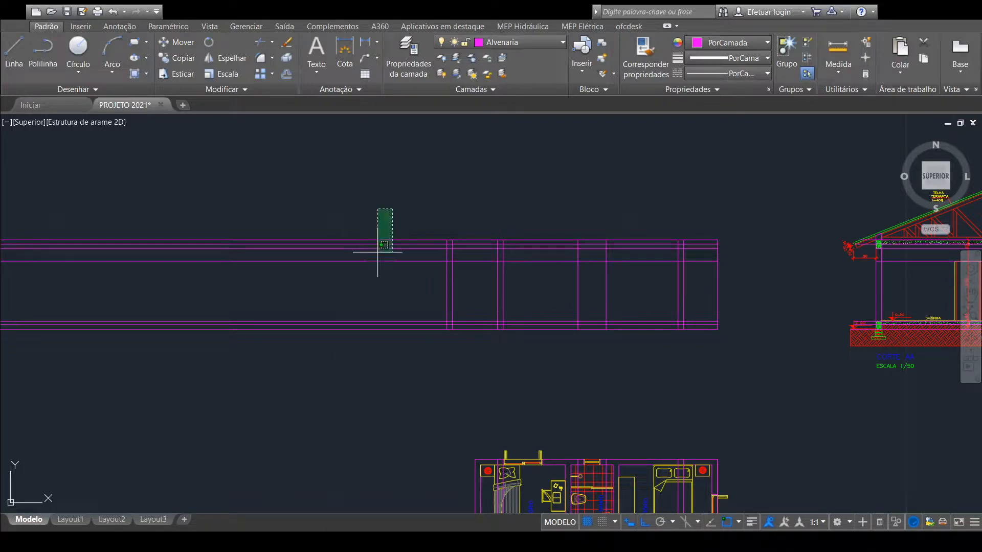
click(303, 388)
mouse_move(732, 296)
middle_down()
mouse_move(527, 325)
mouse_move(529, 313)
mouse_move(508, 317)
middle_up()
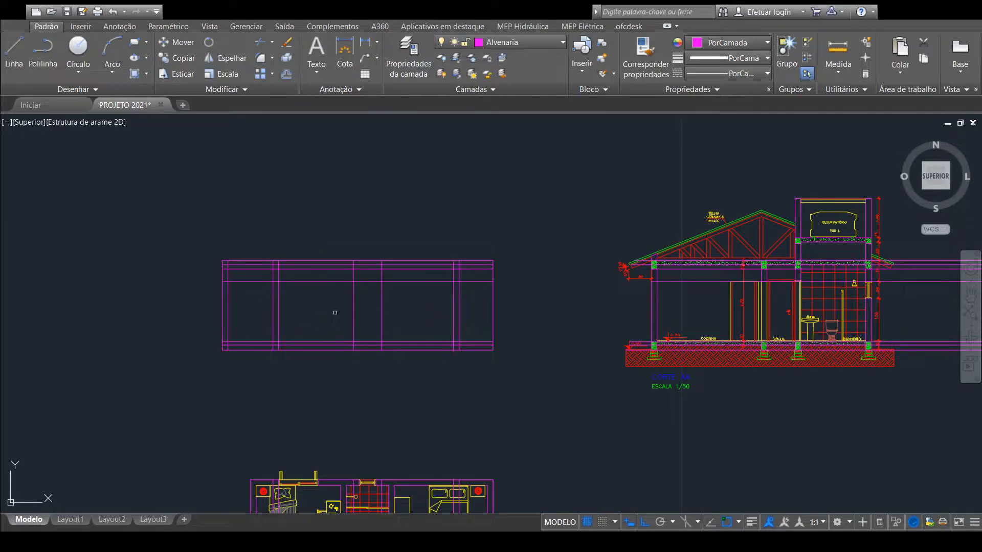
Step: Trim the foundation beam underside line across the laundry, kitchen, living room and veranda spans, keeping the segments under the walls and the circulation opening
scroll(260, 369, up, 2)
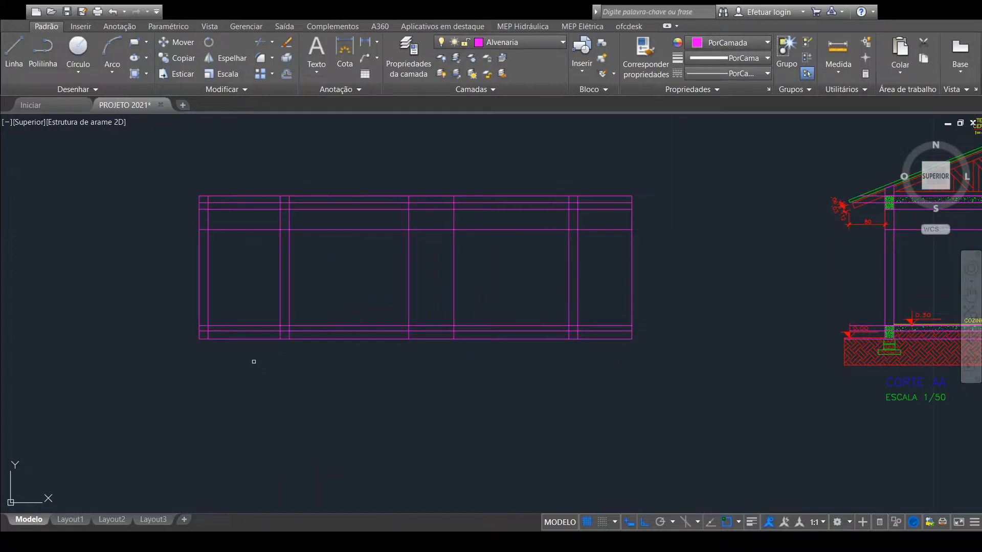
scroll(251, 360, up, 2)
middle_drag(257, 357, 357, 362)
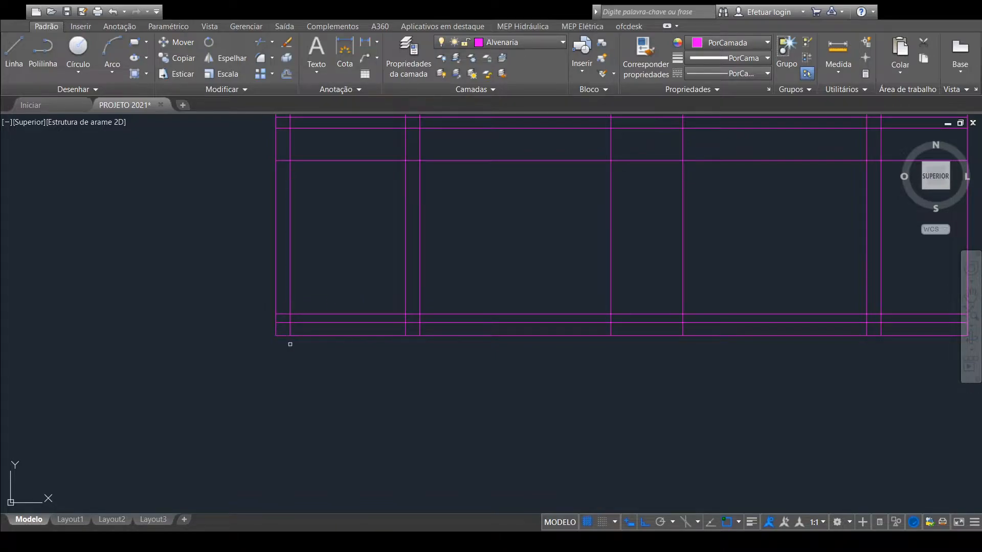
click(332, 330)
click(316, 351)
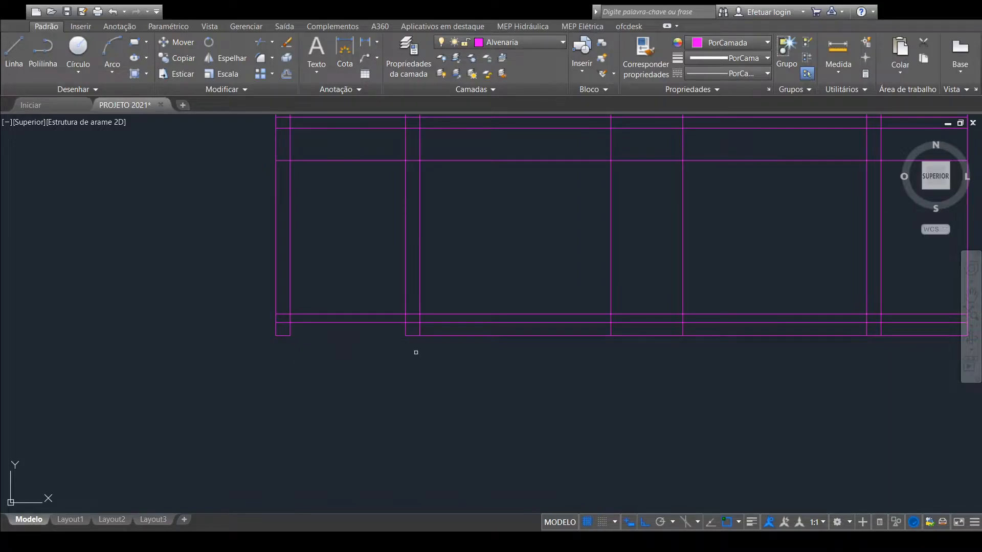
click(514, 326)
click(500, 342)
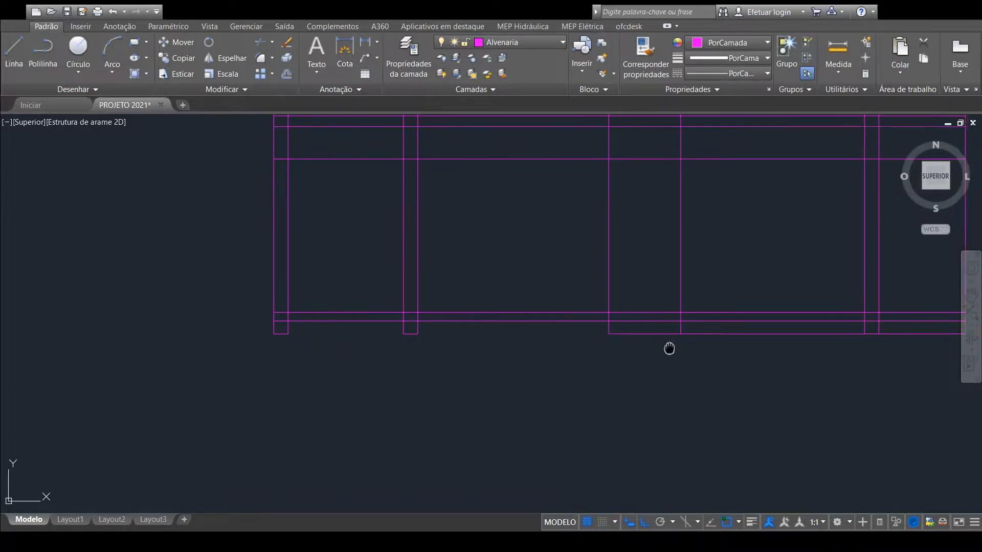
middle_drag(673, 346, 497, 338)
click(557, 322)
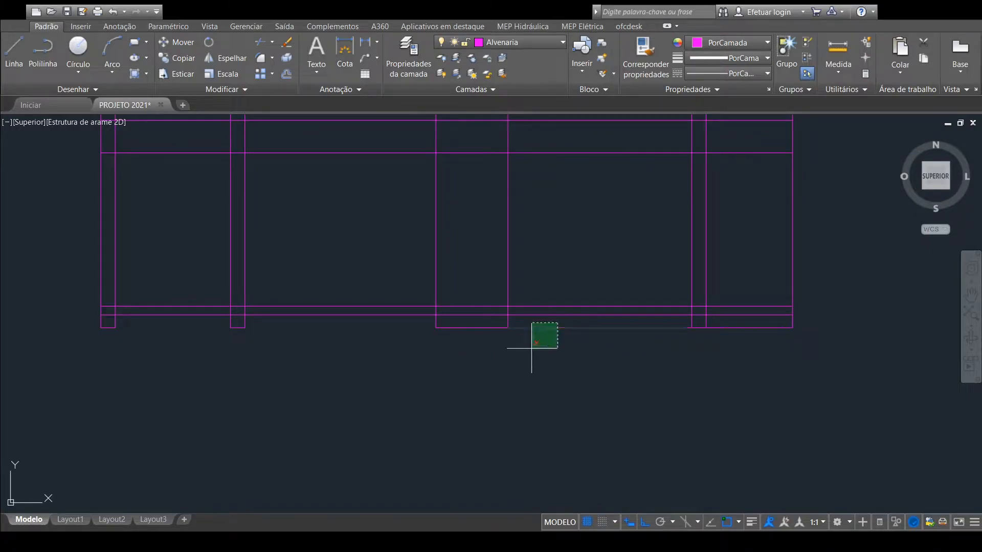
click(523, 357)
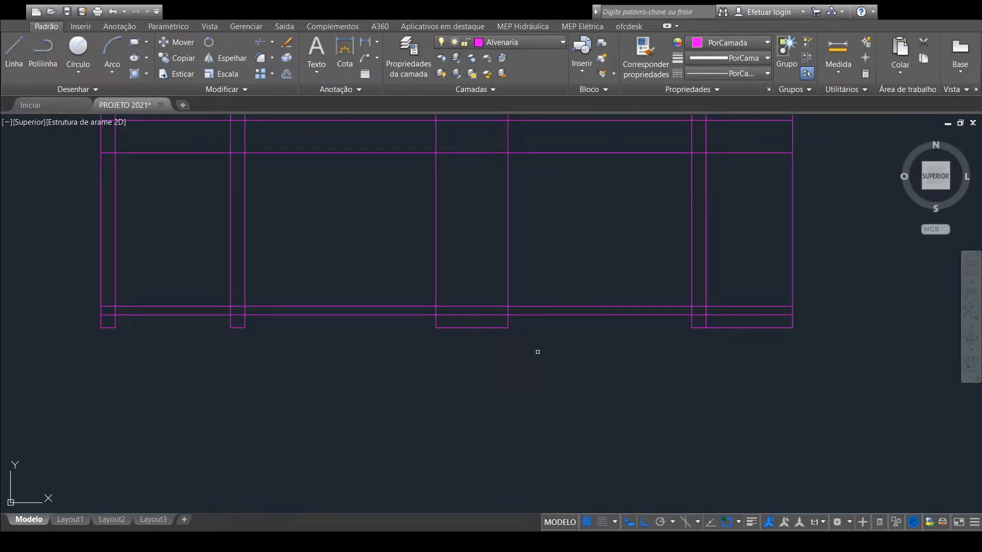
click(757, 323)
click(721, 353)
scroll(731, 343, down, 6)
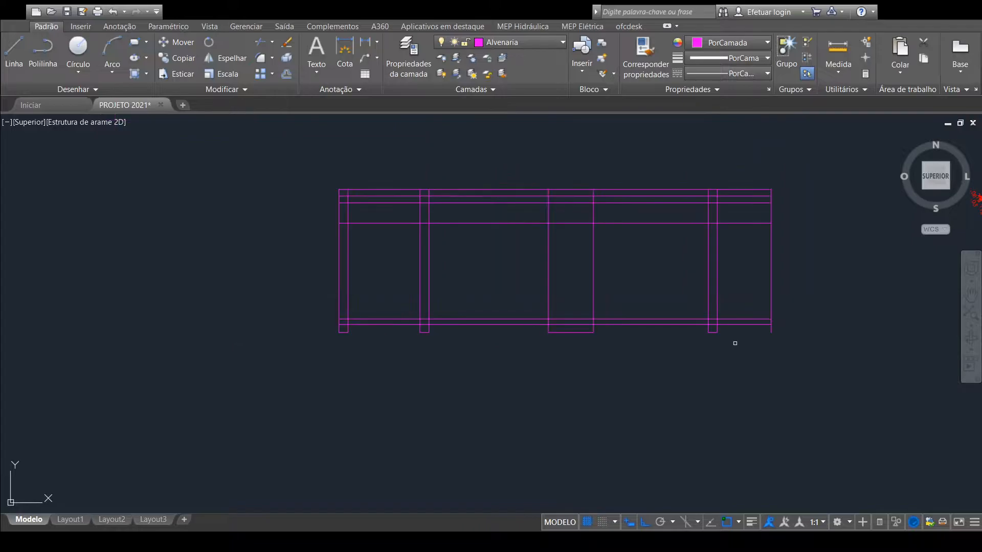
Step: Examine the finished section BB's foundations and the floor plan's kitchen and living area, comparing them with the new outline
mouse_move(741, 395)
middle_down()
mouse_move(565, 484)
mouse_move(647, 292)
middle_up()
scroll(642, 312, down, 2)
middle_drag(642, 492, 611, 287)
scroll(610, 302, up, 5)
scroll(609, 316, up, 2)
scroll(608, 316, down, 2)
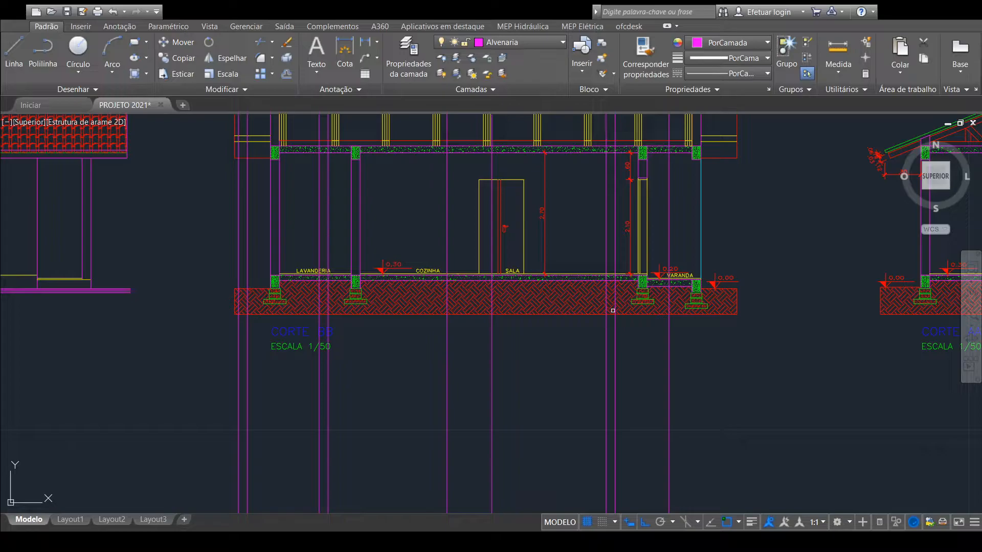
middle_drag(613, 310, 638, 459)
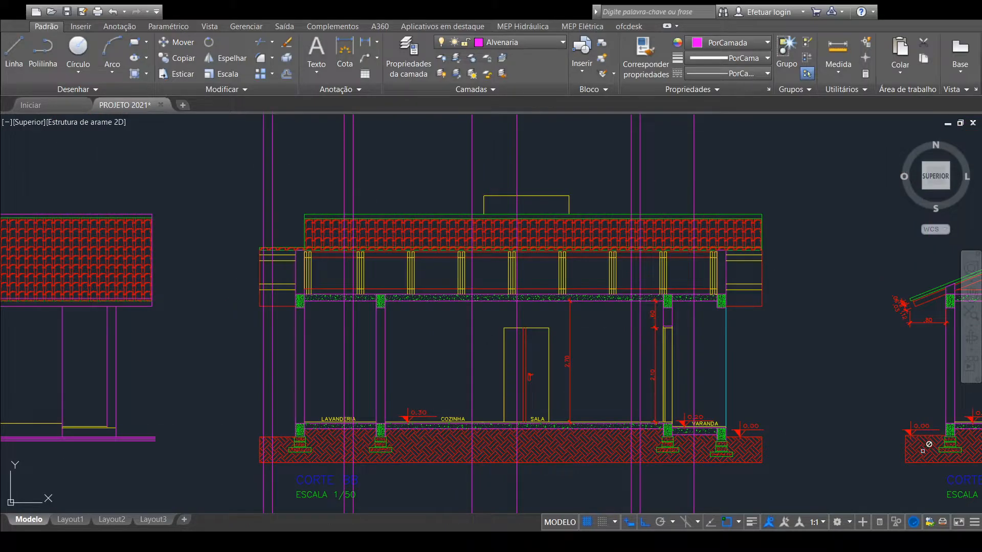
scroll(554, 276, down, 2)
middle_drag(583, 215, 608, 396)
middle_drag(593, 253, 591, 512)
mouse_move(587, 217)
middle_down()
mouse_move(612, 366)
mouse_move(587, 174)
middle_up()
middle_drag(630, 504, 636, 267)
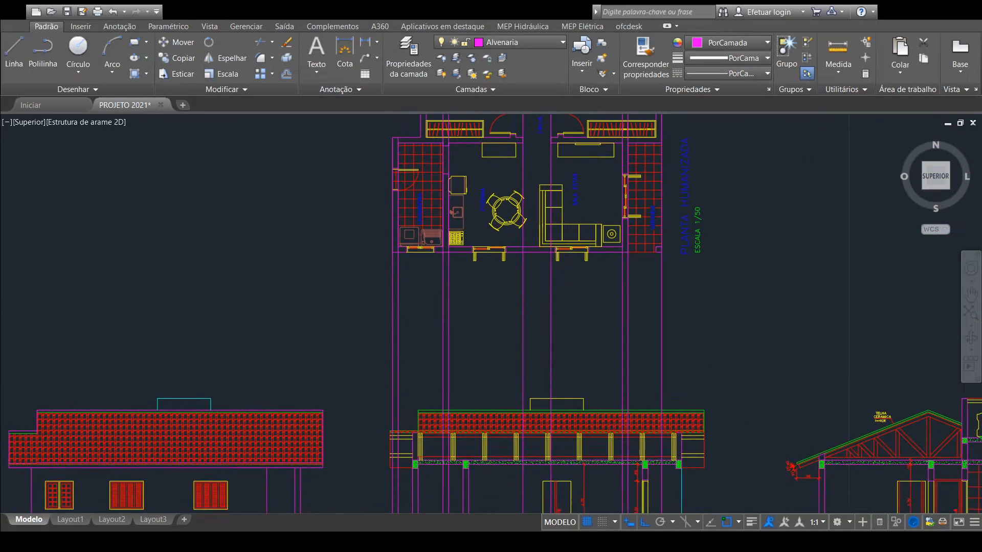
middle_drag(578, 380, 568, 548)
middle_drag(562, 256, 619, 506)
scroll(604, 312, up, 6)
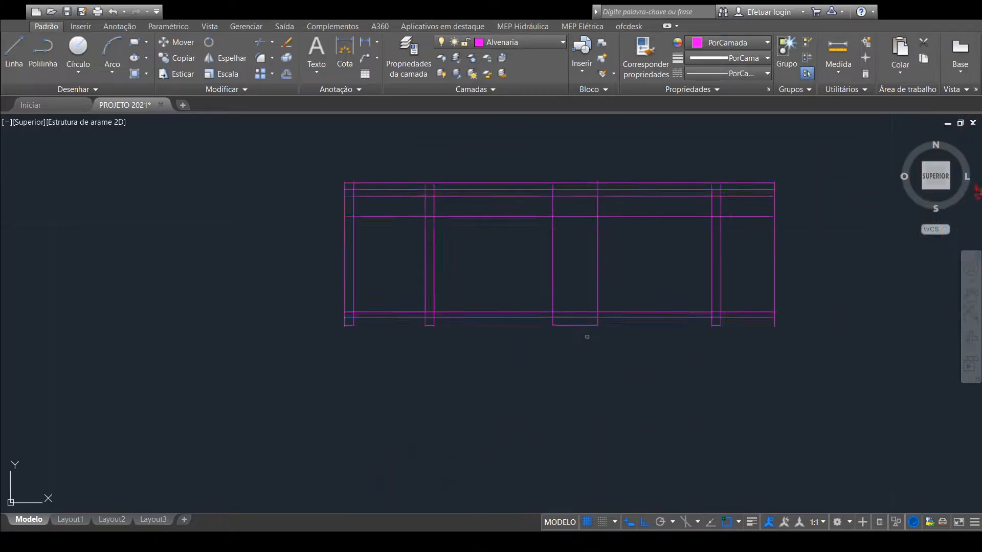
Step: Trim the two vertical lines of the circulation opening between the floor slab underside and the foundation beam underside
click(629, 296)
click(419, 376)
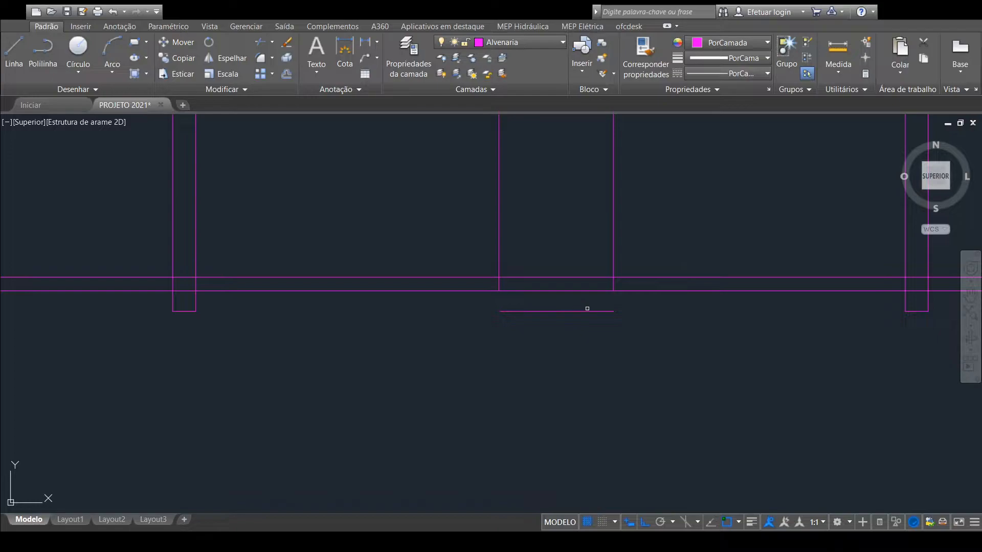
scroll(609, 325, down, 3)
mouse_move(605, 327)
middle_down()
mouse_move(609, 340)
mouse_move(640, 321)
middle_up()
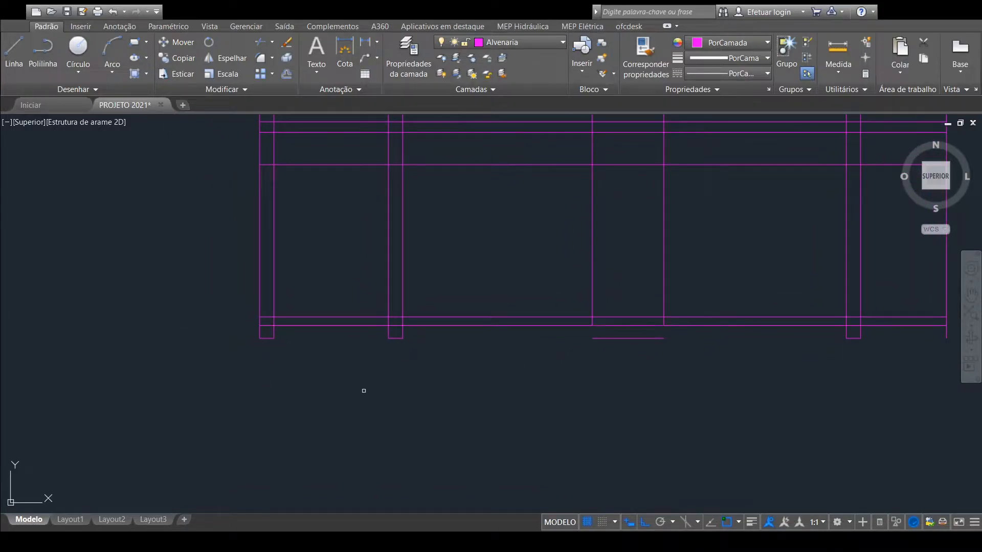
Step: Trim the floor slab underside line inside the foundation beams of the laundry's outer wall, the laundry–kitchen wall and the living room–veranda wall
scroll(260, 328, up, 2)
scroll(262, 328, up, 4)
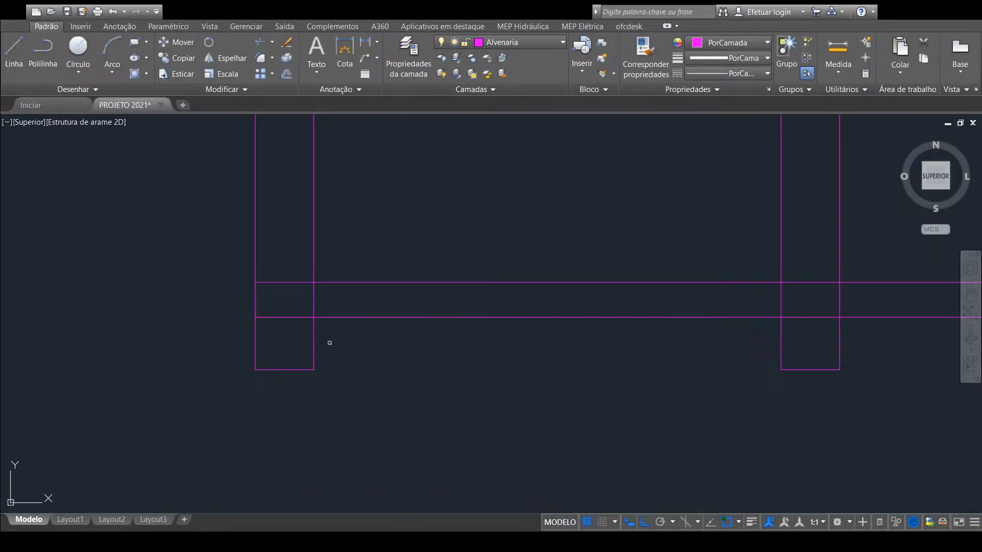
click(294, 301)
click(278, 330)
middle_drag(776, 312, 509, 298)
click(542, 292)
click(528, 321)
scroll(603, 324, down, 2)
middle_drag(754, 328, 141, 316)
scroll(586, 316, down, 2)
middle_drag(704, 322, 486, 341)
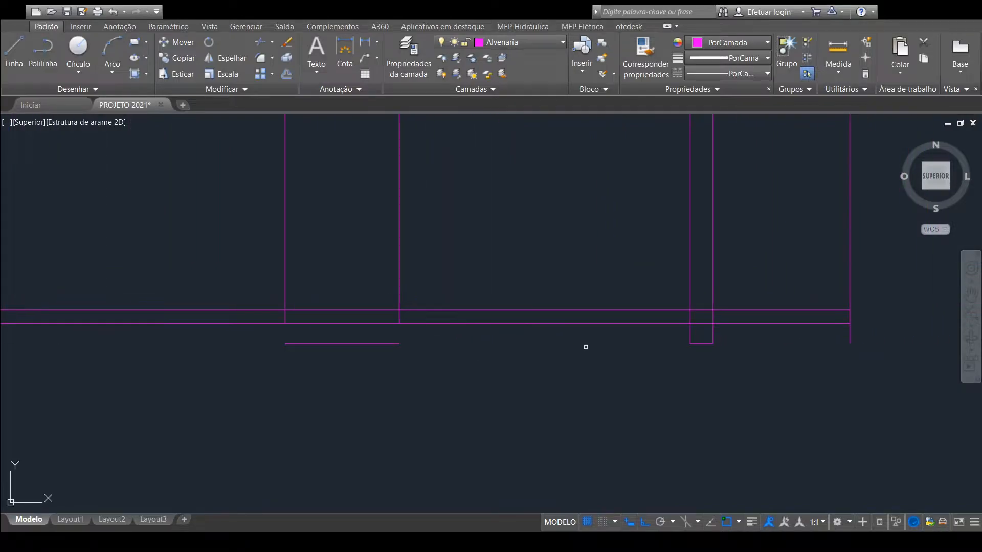
scroll(643, 344, up, 2)
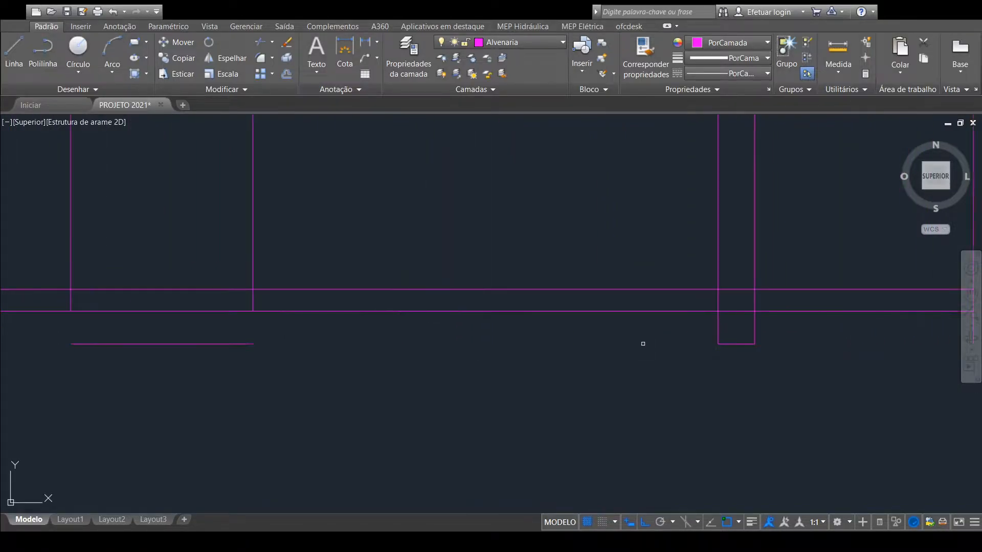
scroll(688, 327, down, 2)
scroll(472, 326, down, 4)
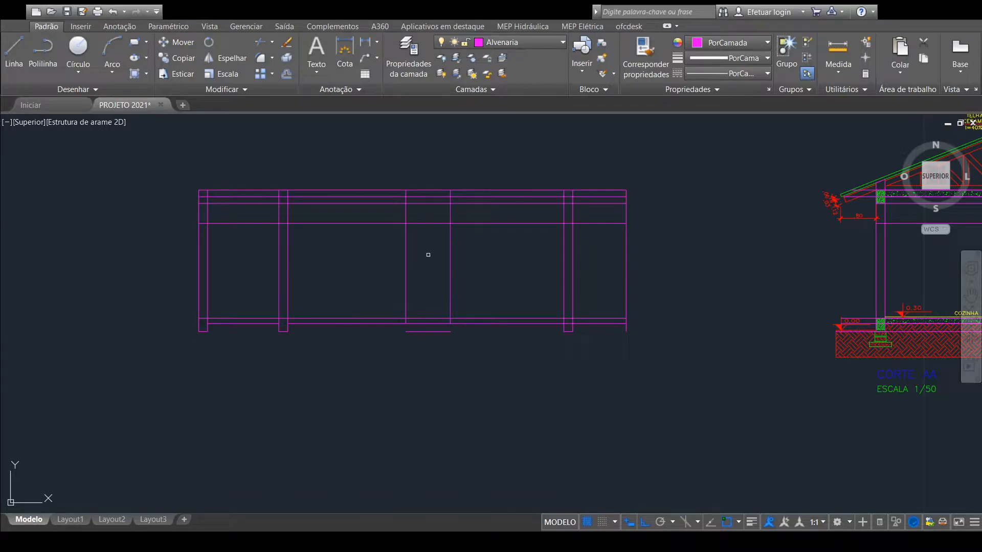
click(426, 319)
scroll(565, 336, up, 6)
click(578, 293)
scroll(639, 317, down, 8)
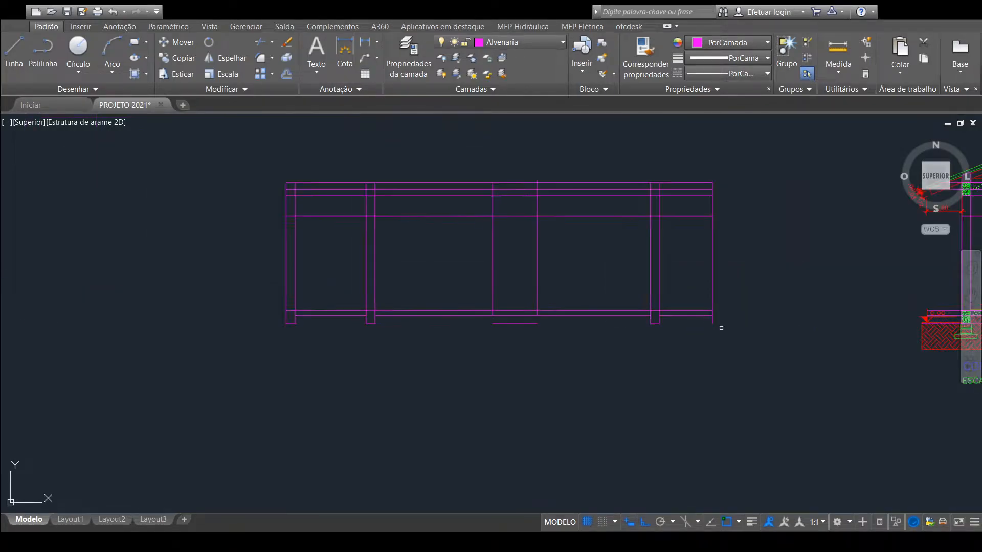
Step: Check the veranda edge against the finished section BB and trim the new outline's veranda edge line below the floor slab underside
mouse_move(747, 362)
middle_down()
mouse_move(678, 325)
mouse_move(615, 170)
middle_up()
scroll(649, 266, down, 4)
middle_drag(652, 347, 643, 208)
scroll(609, 333, up, 6)
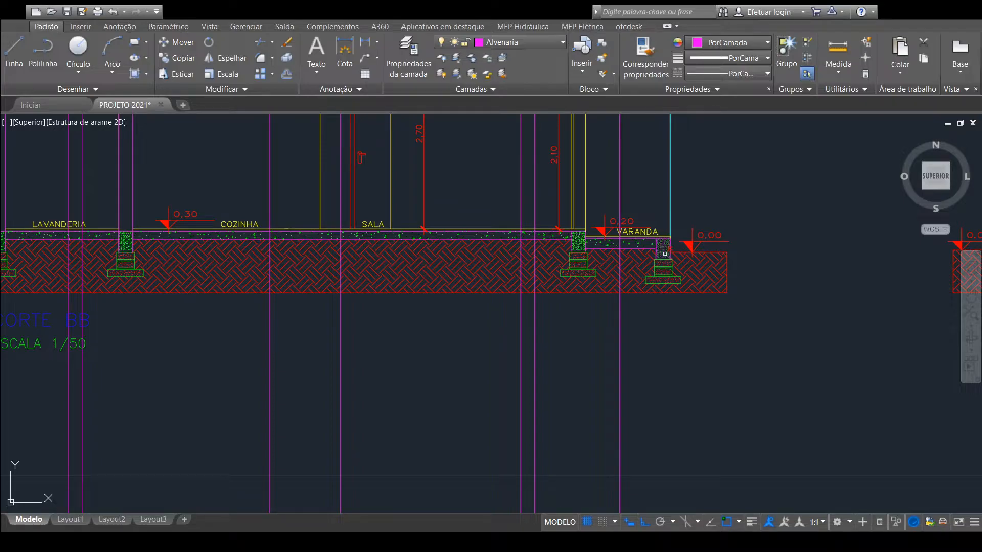
scroll(665, 254, down, 8)
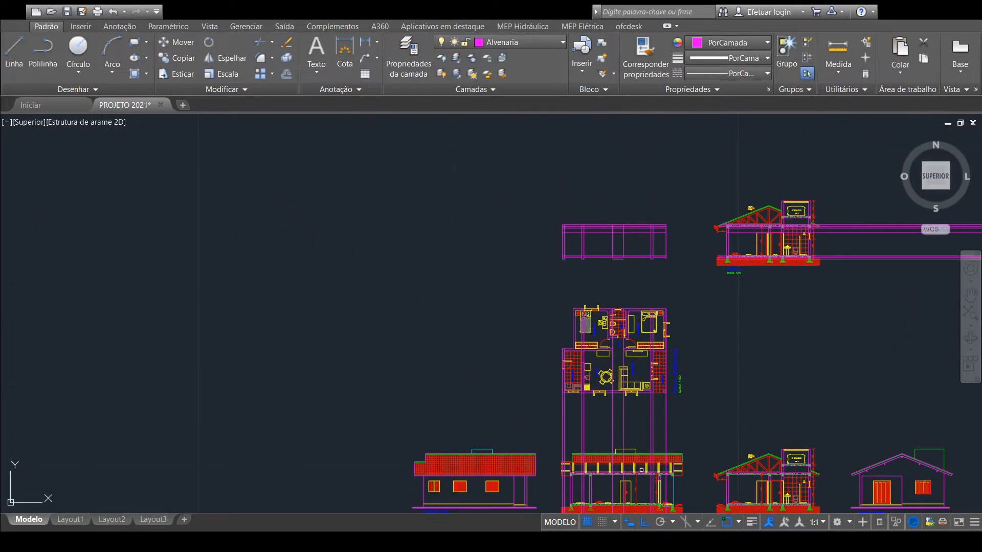
scroll(613, 240, up, 10)
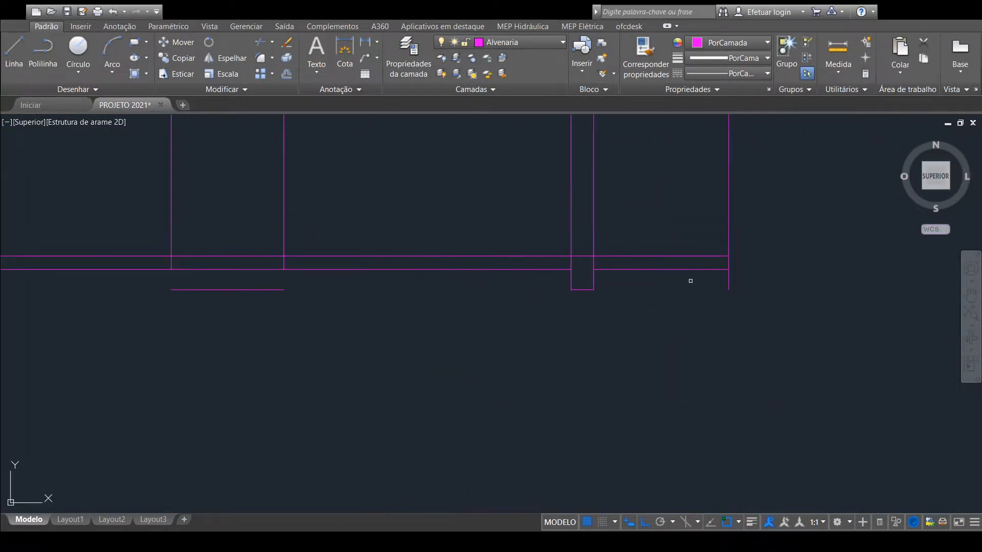
scroll(675, 317, down, 2)
middle_drag(517, 323, 720, 337)
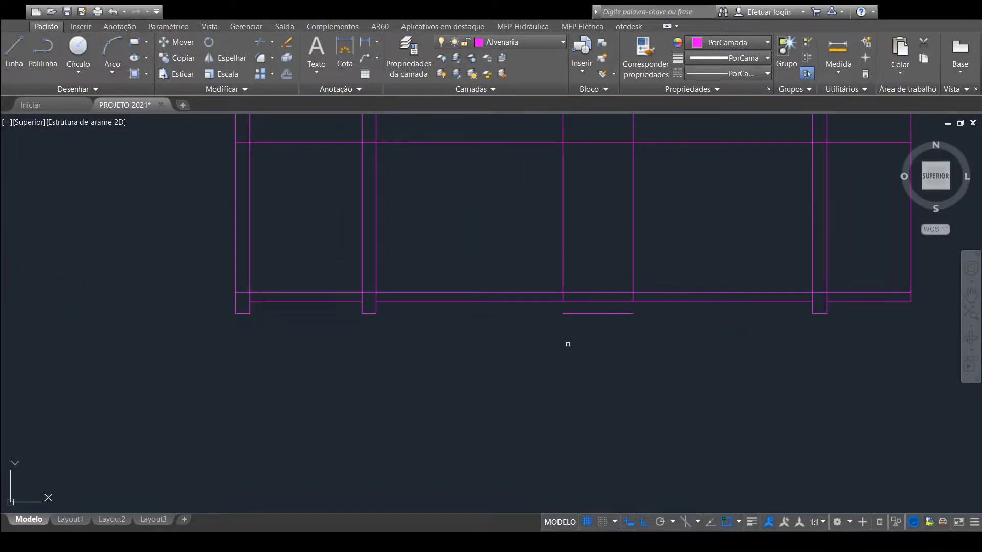
Step: Trim the circulation opening's two vertical lines within the floor slab thickness
scroll(628, 295, up, 2)
drag(651, 294, 516, 298)
scroll(562, 342, down, 2)
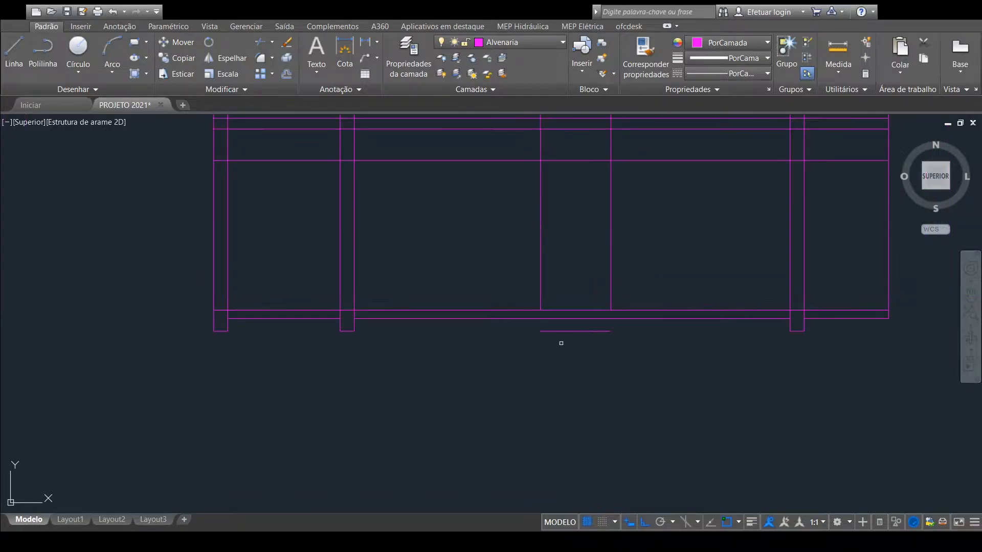
Step: Trim the ceiling slab underside inside the laundry's two walls and the ceiling beam underside across the laundry and kitchen spans
mouse_move(407, 343)
middle_down()
mouse_move(419, 377)
mouse_move(465, 385)
mouse_move(338, 369)
mouse_move(430, 406)
mouse_move(397, 408)
mouse_move(401, 388)
mouse_move(414, 401)
mouse_move(407, 399)
middle_up()
mouse_move(447, 287)
middle_down()
mouse_move(465, 316)
mouse_move(539, 360)
middle_up()
scroll(302, 264, up, 2)
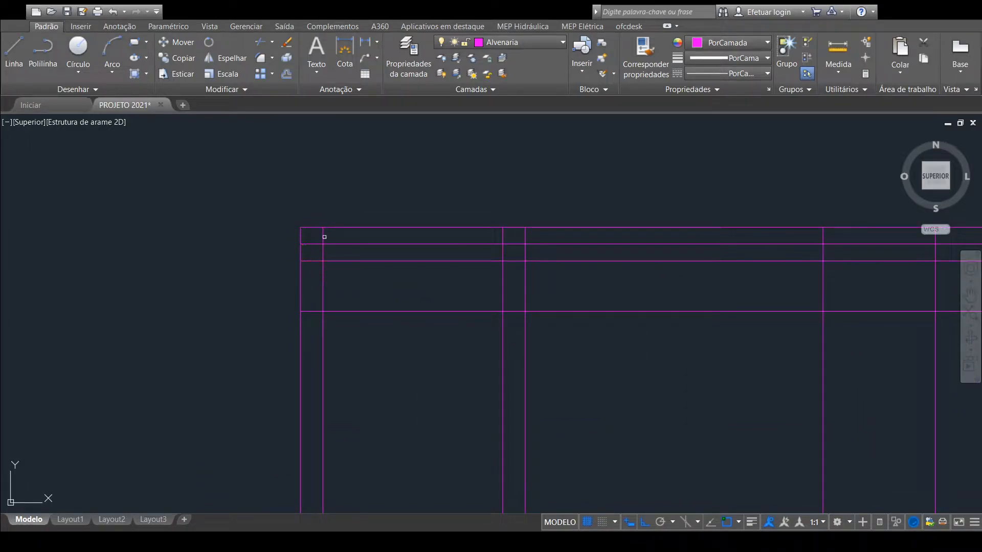
click(312, 245)
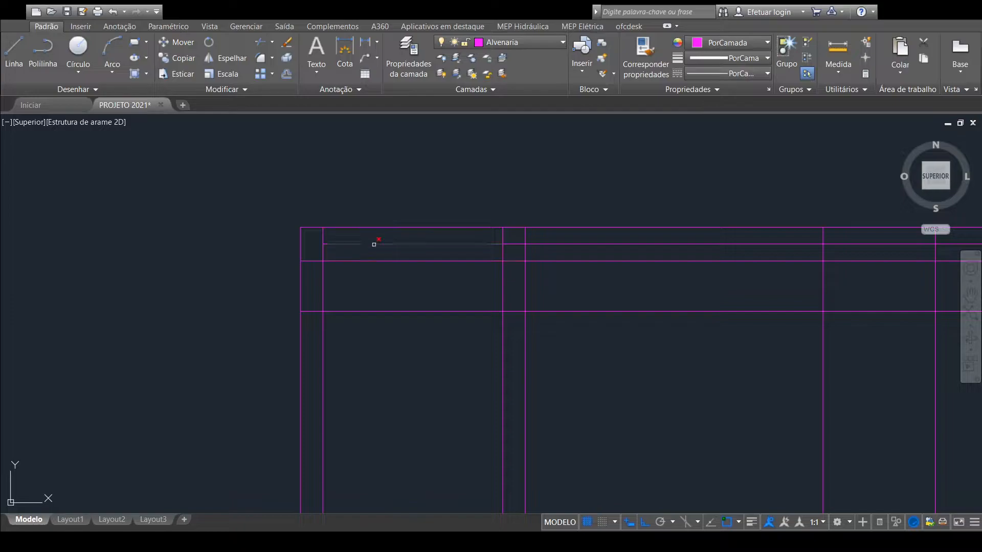
click(381, 261)
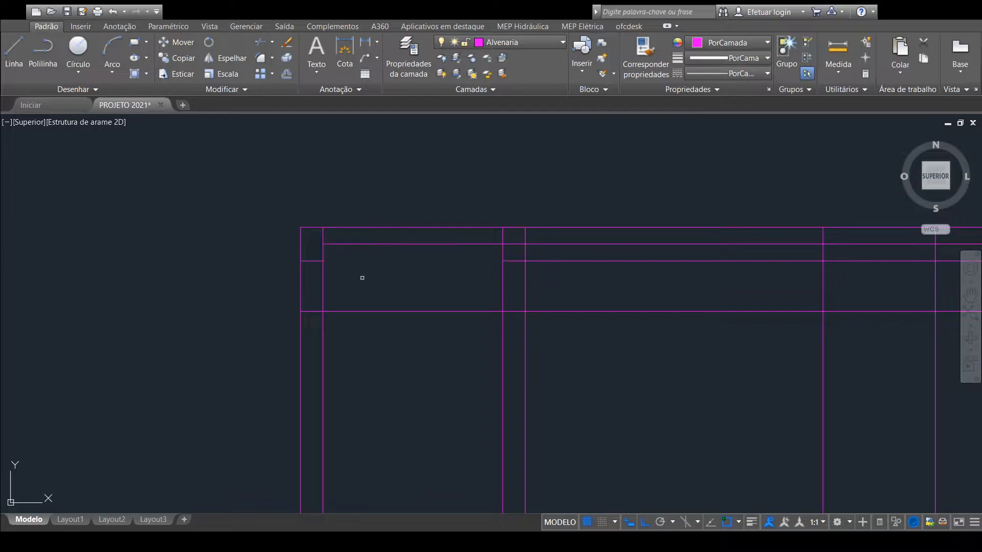
click(607, 261)
click(514, 245)
scroll(607, 274, down, 2)
middle_drag(377, 272, 389, 261)
scroll(478, 256, up, 2)
scroll(479, 242, up, 2)
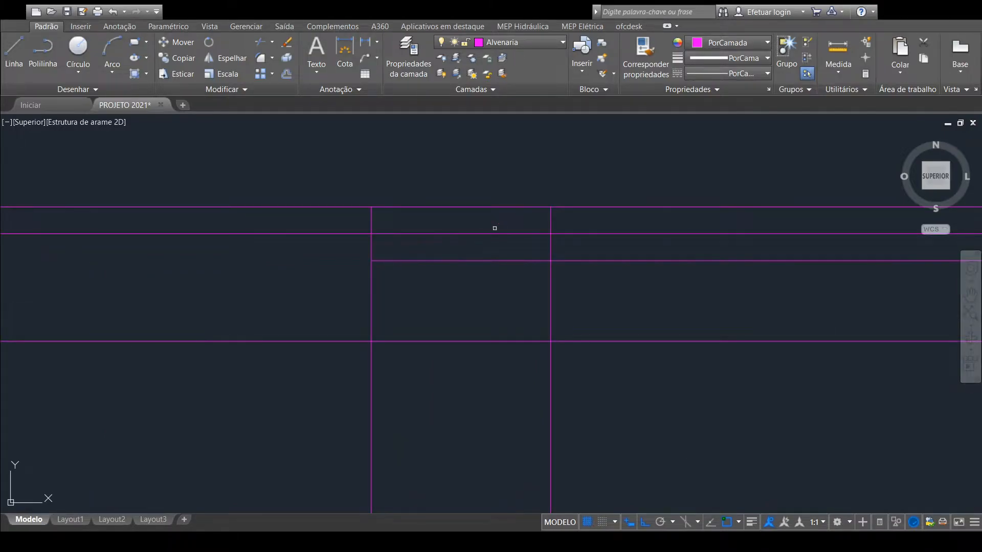
scroll(506, 221, down, 4)
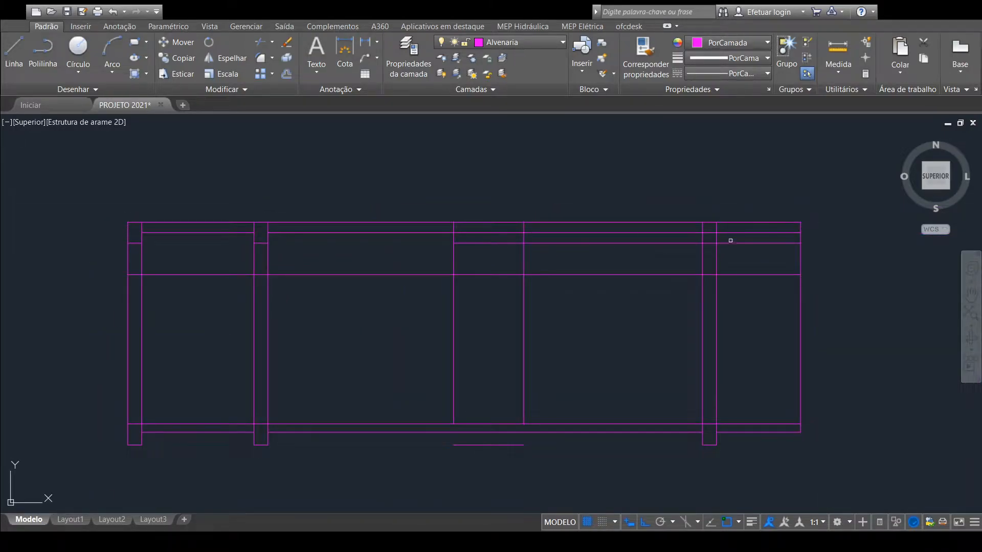
Step: Trim the ceiling beam underside across the living room and veranda spans and the slab underside inside the wall between them
scroll(727, 241, up, 2)
click(594, 235)
click(574, 256)
key(Delete)
click(789, 239)
click(766, 263)
key(Delete)
scroll(696, 230, up, 2)
click(702, 213)
click(664, 256)
key(Delete)
scroll(679, 279, down, 3)
middle_drag(518, 318, 570, 272)
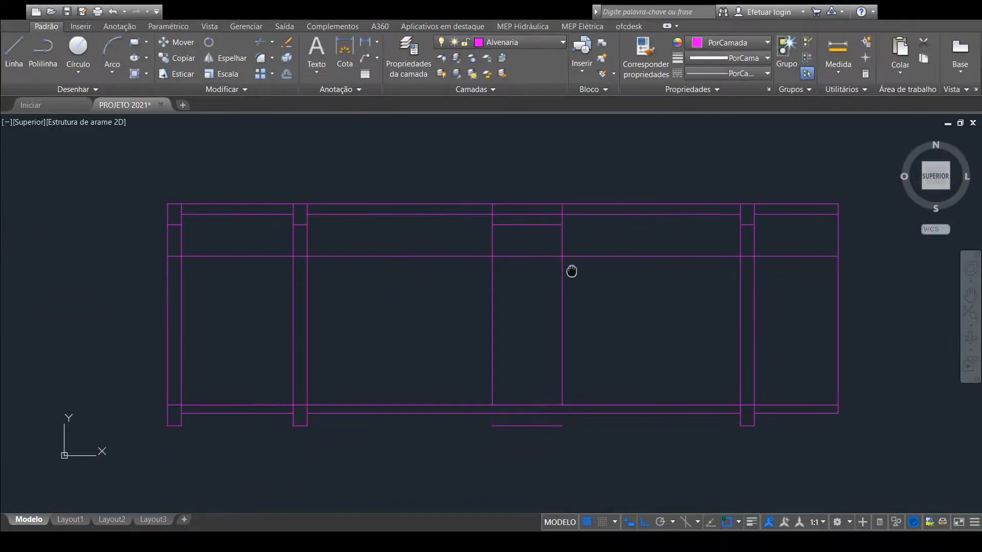
Step: Trim the circulation opening's vertical lines within the ceiling slab and between the ceiling beam underside and the door-head line
scroll(497, 211, up, 2)
scroll(624, 205, up, 2)
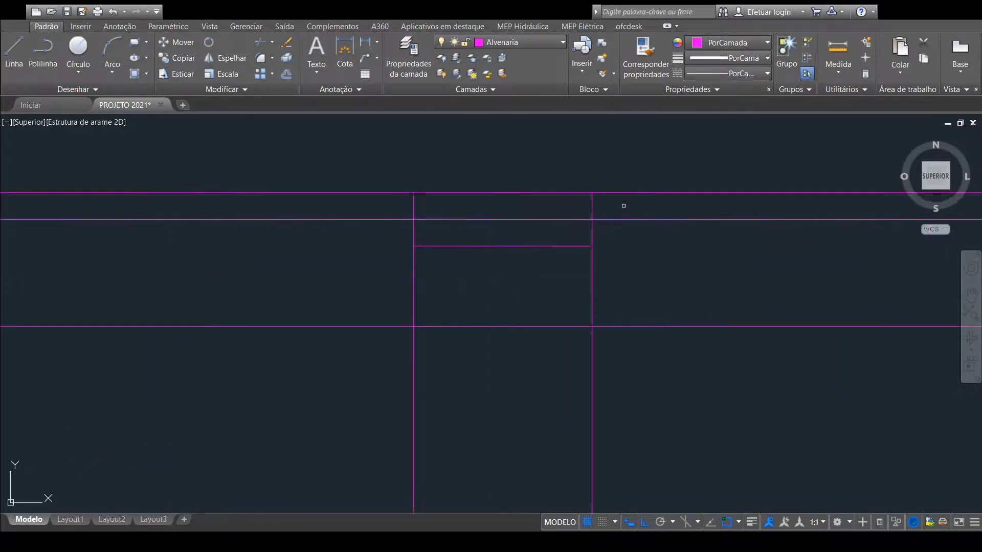
click(599, 205)
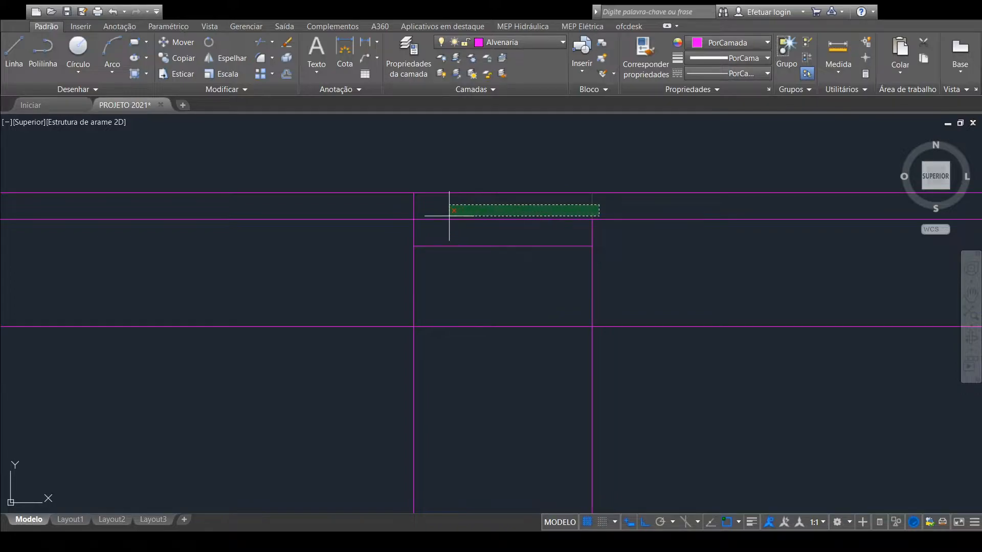
click(396, 210)
key(Delete)
scroll(560, 271, down, 4)
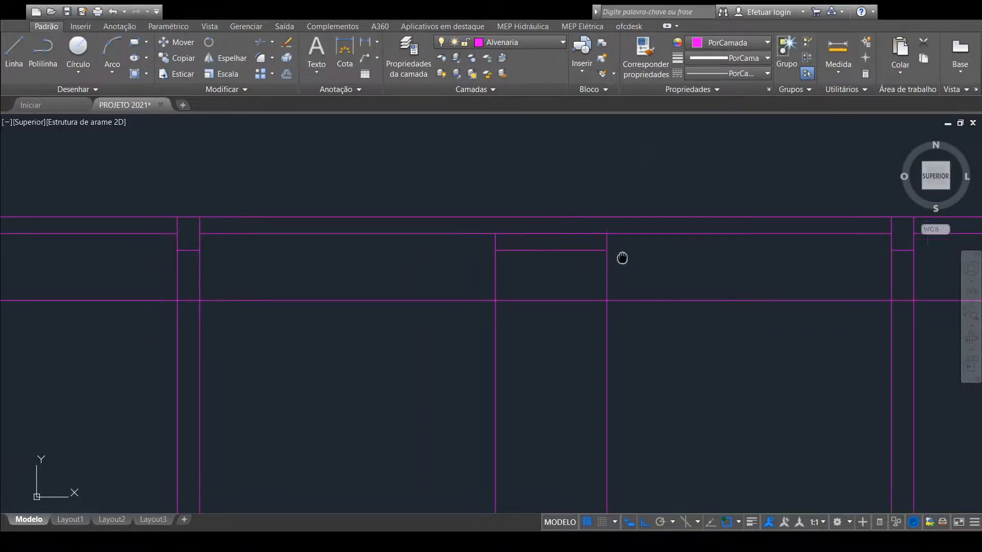
click(618, 238)
click(507, 288)
key(Delete)
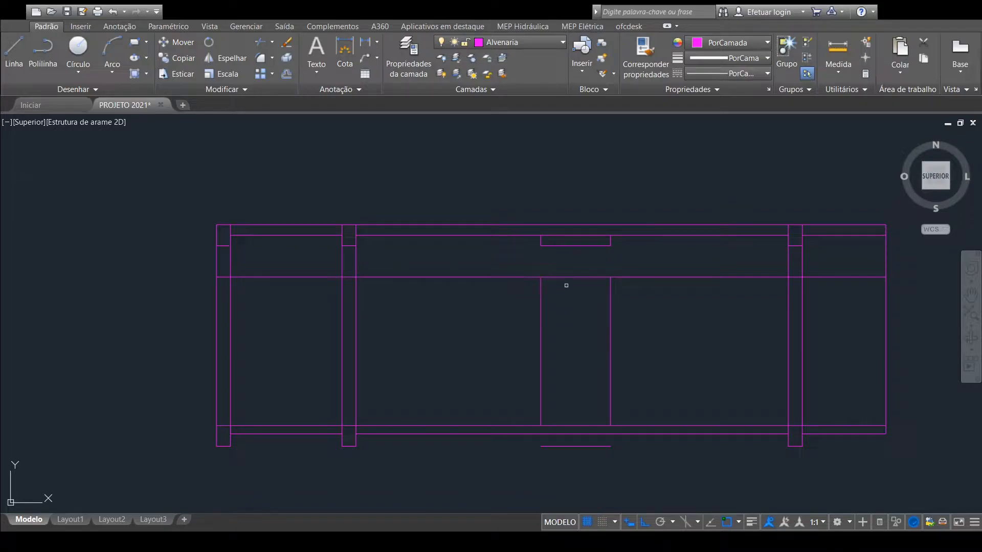
Step: Trim the door-head line across the kitchen, living room, laundry and veranda spans, keeping it over the circulation opening and in the walls
click(714, 260)
click(678, 293)
click(490, 269)
click(455, 290)
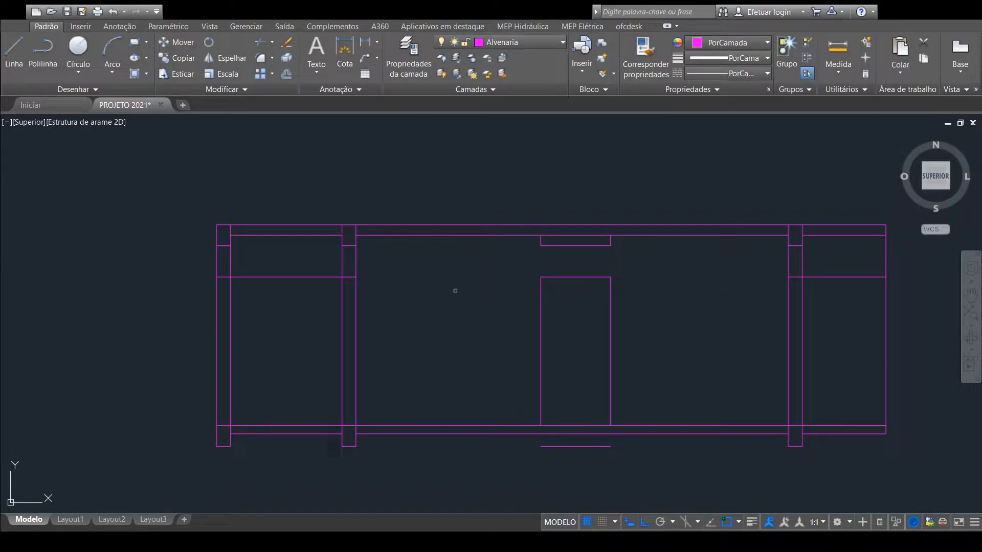
click(304, 266)
click(283, 289)
click(842, 263)
click(807, 303)
scroll(720, 290, down, 2)
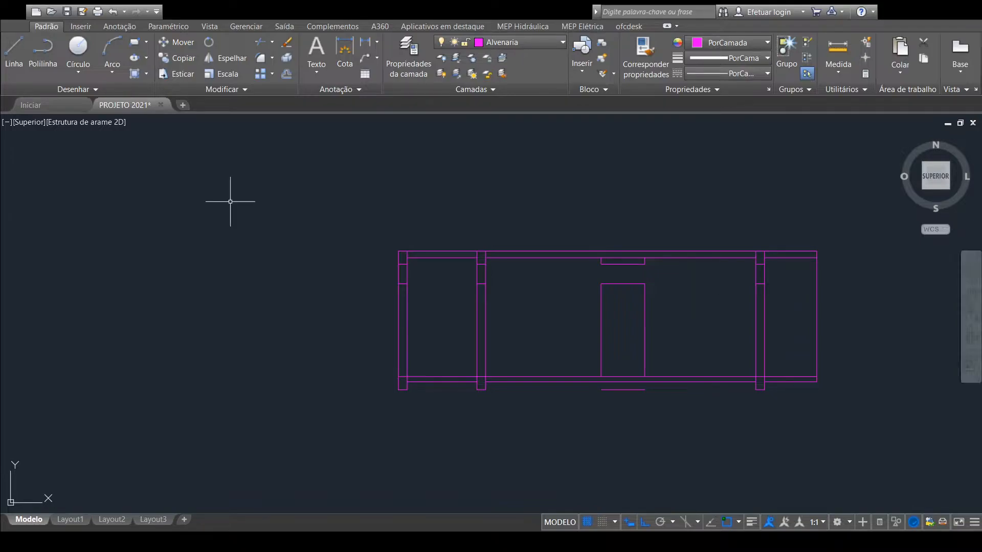
Step: Erase the ceiling beam outline above the circulation opening and the loose foundation beam line beneath it
scroll(661, 261, up, 2)
scroll(629, 256, up, 2)
mouse_move(627, 252)
mouse_down()
mouse_move(566, 276)
mouse_move(458, 281)
mouse_move(467, 279)
mouse_up()
scroll(928, 380, down, 2)
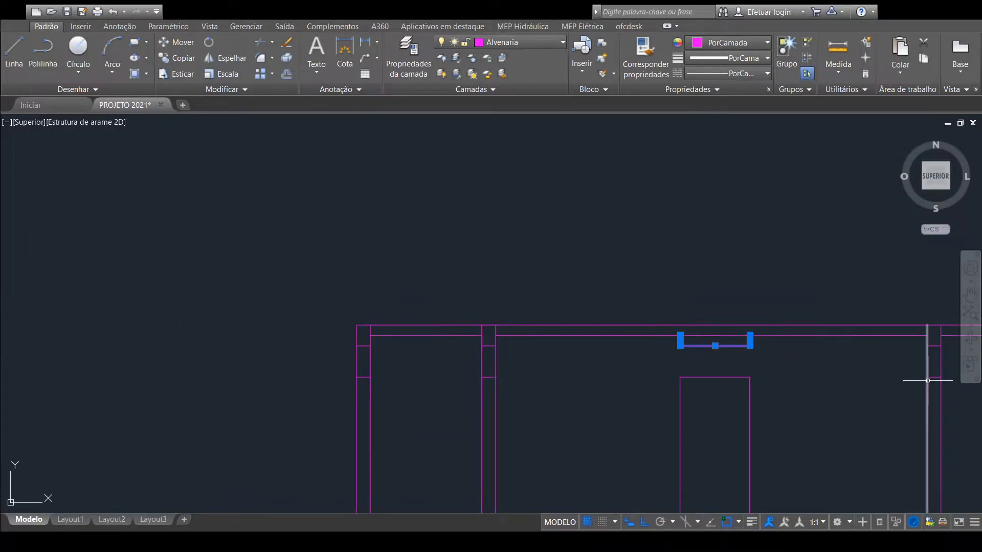
middle_drag(749, 364, 547, 165)
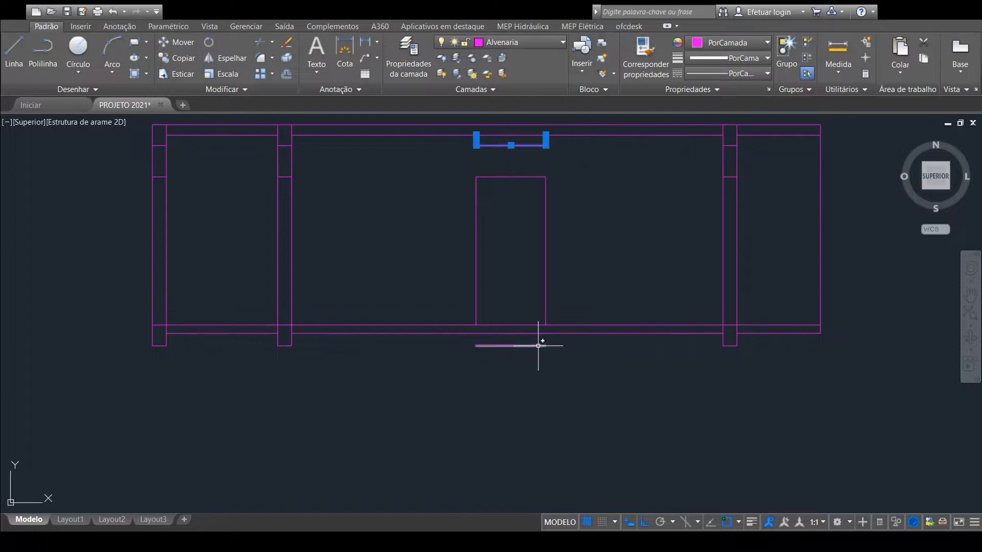
scroll(538, 346, up, 2)
drag(537, 336, 491, 376)
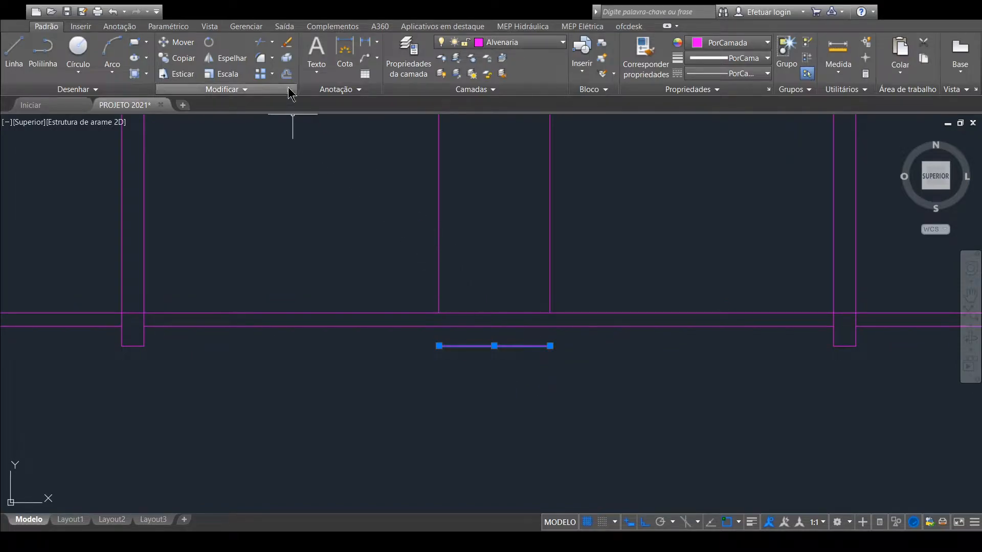
click(286, 43)
scroll(609, 287, down, 4)
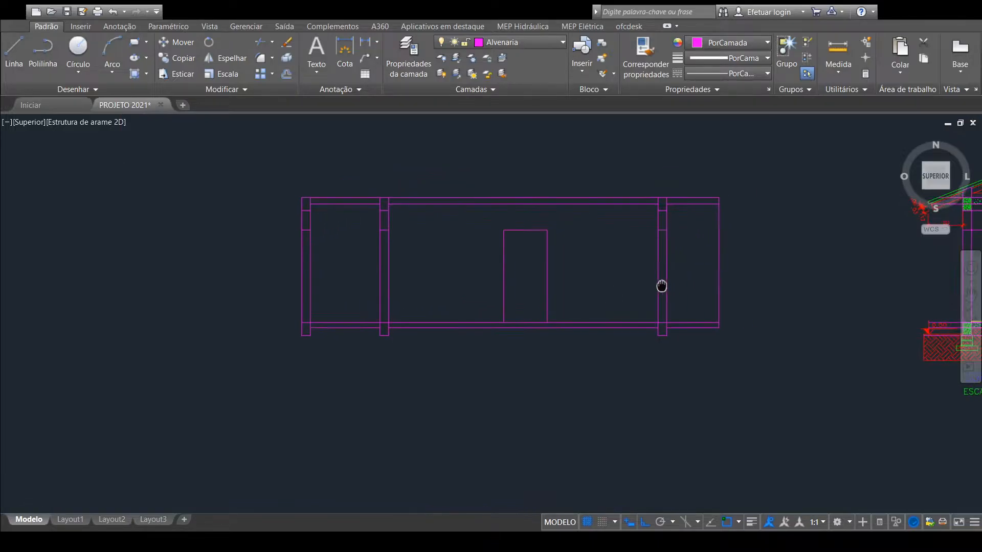
Step: Erase all the vertical construction lines running from the rotated floor plan down through the finished section BB
scroll(665, 291, down, 2)
mouse_move(808, 320)
middle_down()
mouse_move(654, 314)
mouse_move(673, 283)
mouse_move(660, 245)
mouse_move(681, 175)
mouse_move(680, 254)
middle_up()
scroll(680, 254, down, 2)
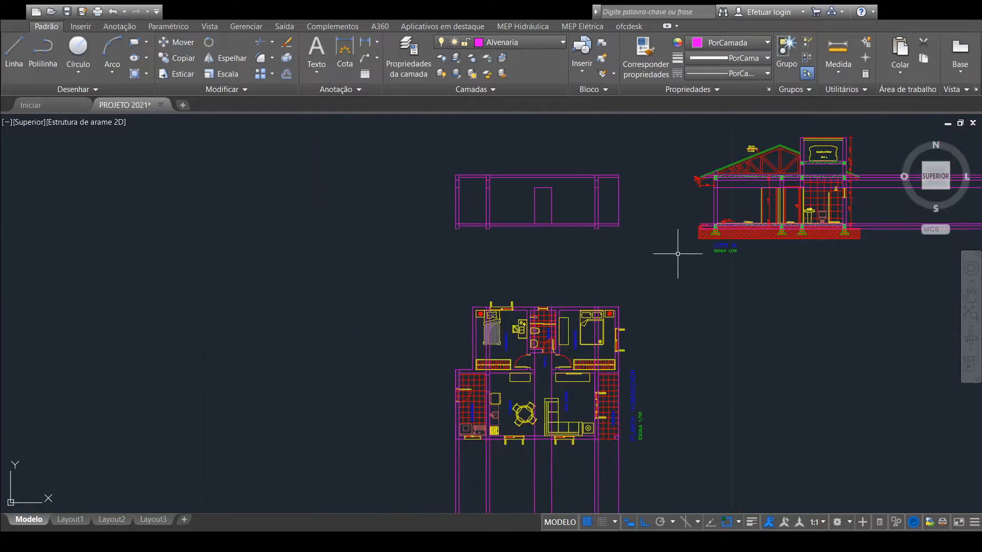
middle_drag(684, 344, 606, 162)
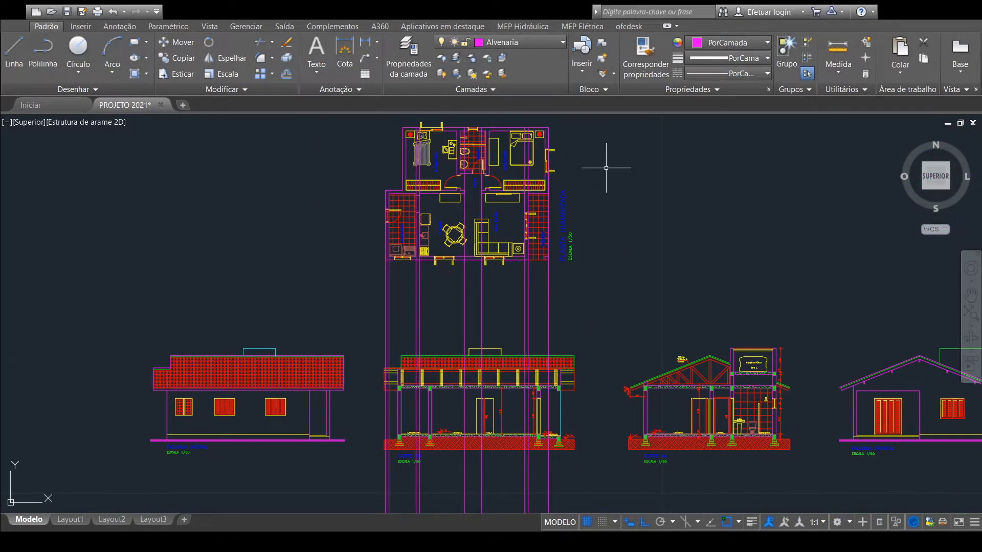
click(578, 291)
click(371, 313)
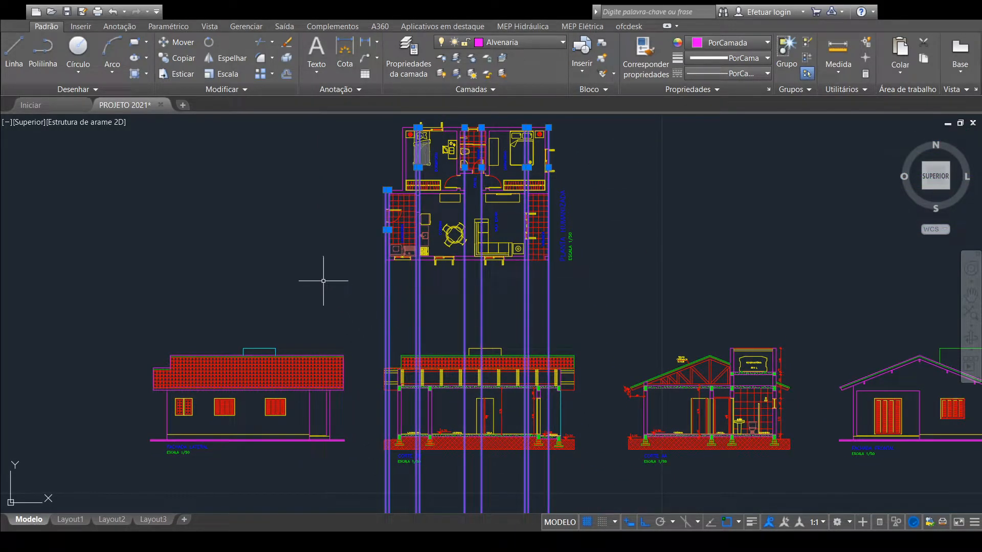
key(Delete)
scroll(477, 349, down, 5)
mouse_move(537, 284)
middle_down()
mouse_move(524, 446)
mouse_move(527, 464)
mouse_move(557, 263)
mouse_move(568, 476)
mouse_move(539, 285)
mouse_move(558, 241)
mouse_move(560, 264)
middle_up()
scroll(557, 322, up, 2)
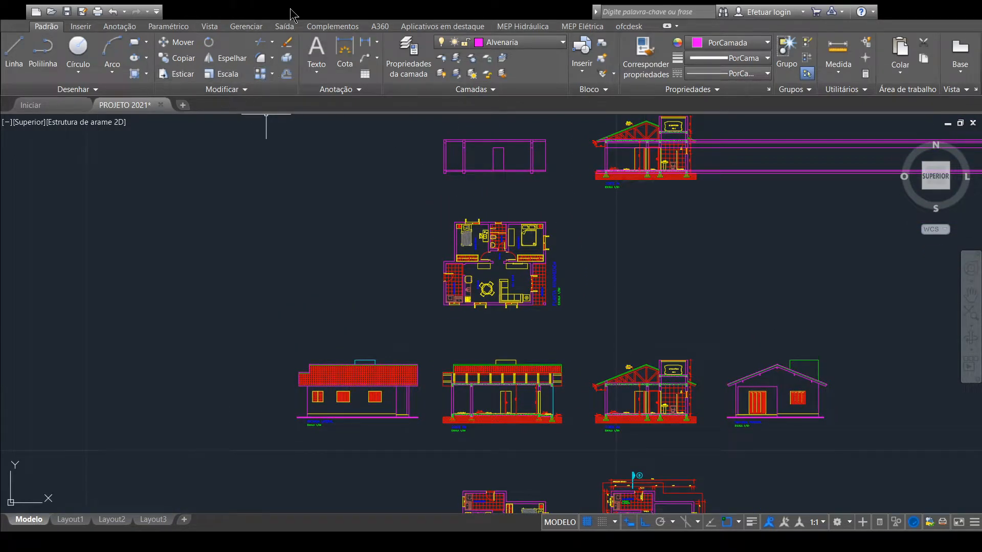
Step: Copy the finished section BB with its title from the drawings row below the floor plan to directly above the new section
click(178, 58)
click(578, 346)
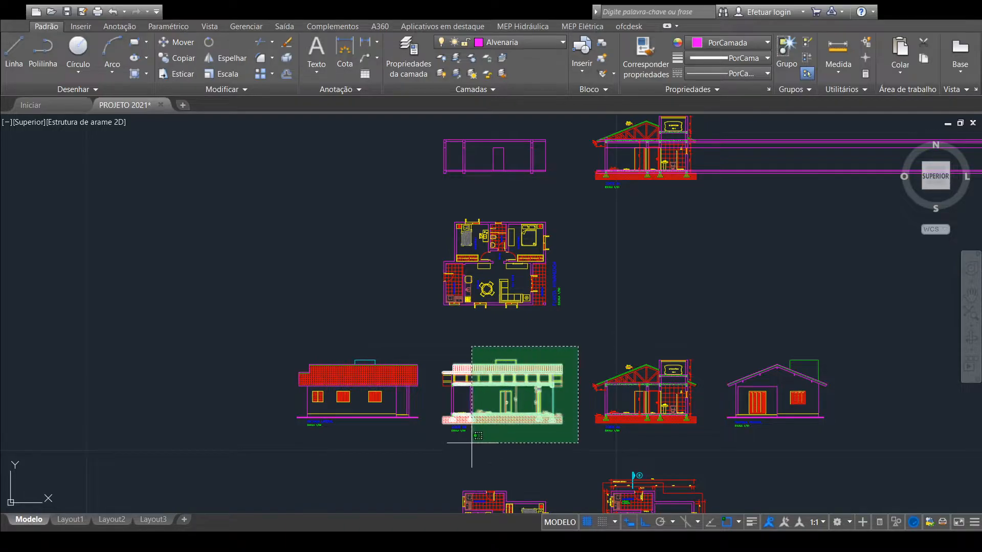
click(433, 445)
click(459, 435)
scroll(495, 307, down, 2)
middle_drag(495, 271, 477, 299)
scroll(477, 300, up, 4)
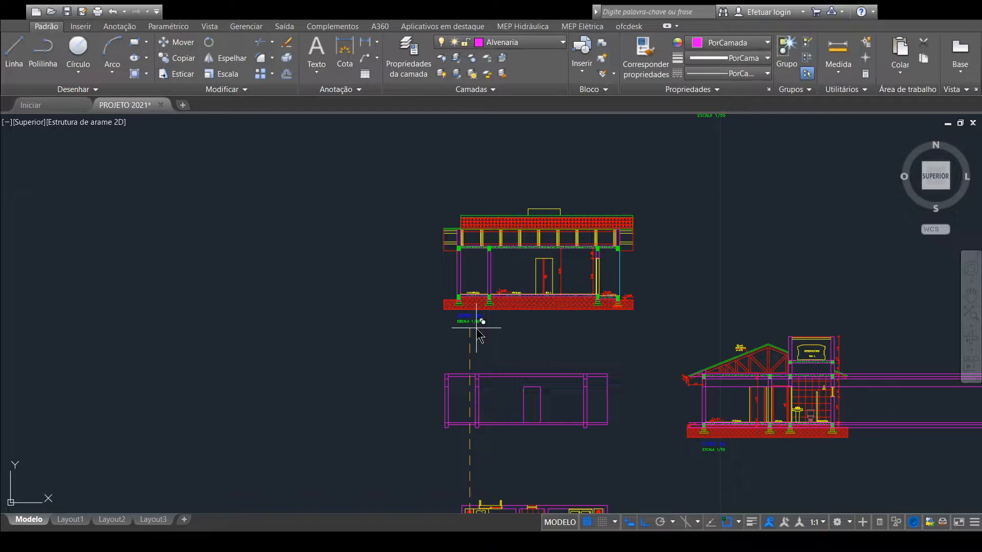
scroll(464, 351, up, 4)
middle_drag(438, 351, 467, 315)
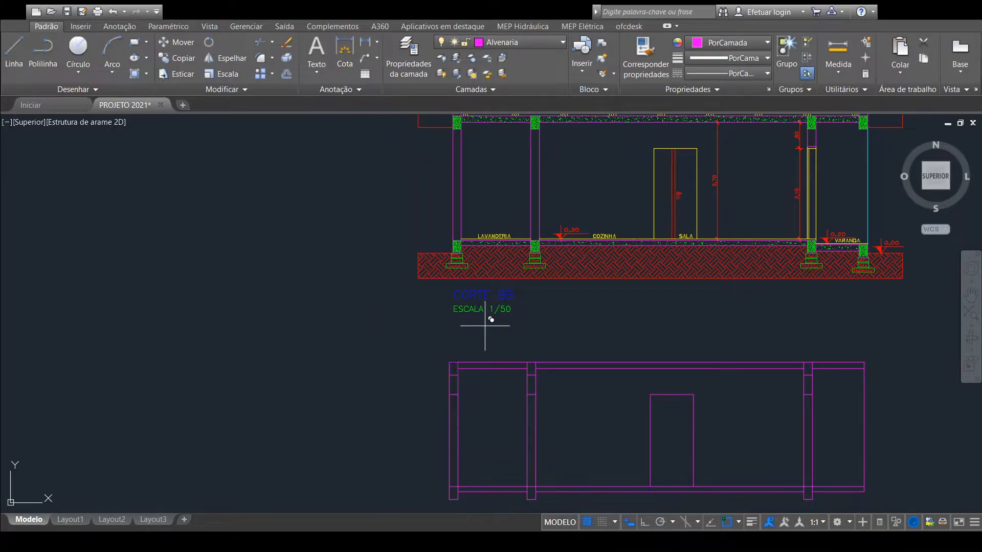
scroll(491, 308, down, 2)
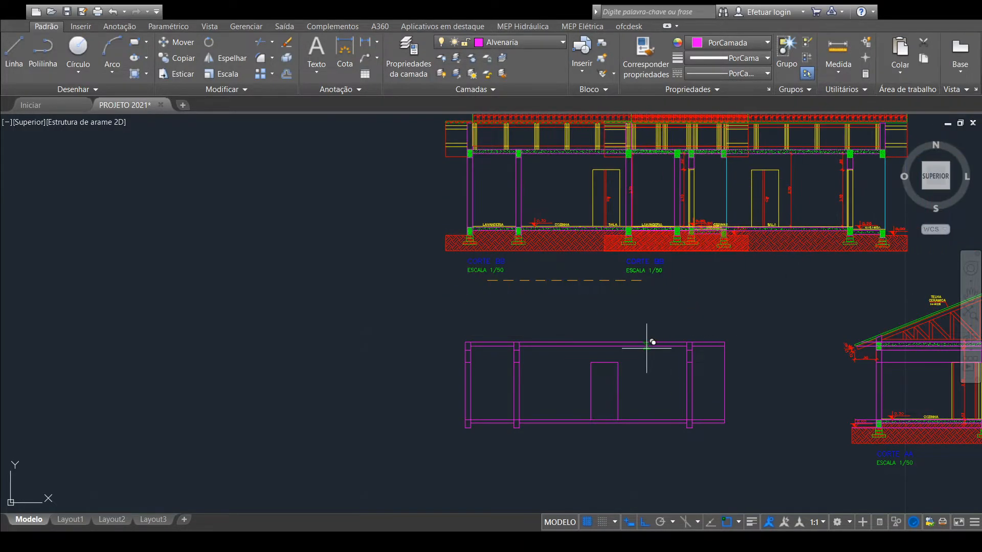
key(Escape)
scroll(613, 312, down, 2)
middle_drag(615, 300, 574, 307)
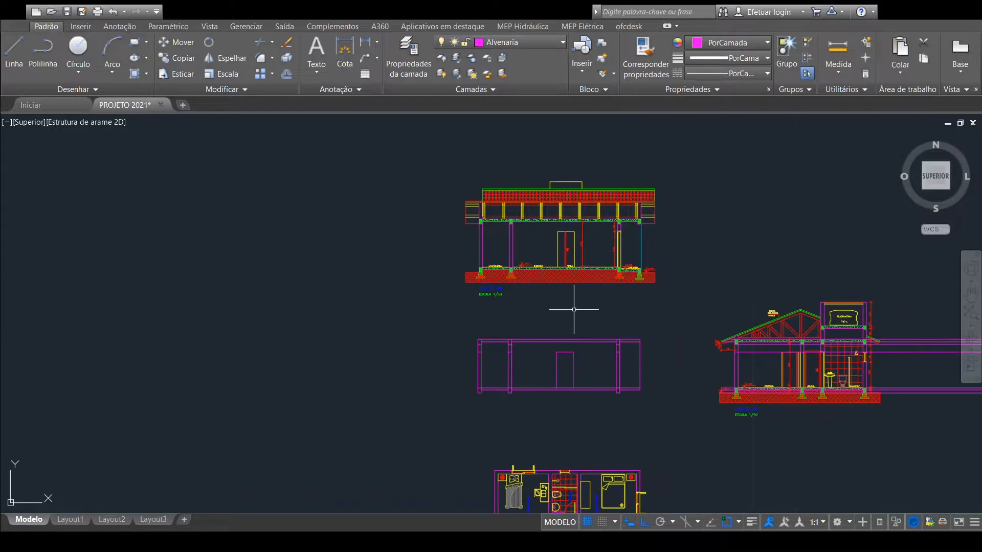
Step: Examine the floor levels, slab step and foundation beams between living room and veranda in the finished section BB
scroll(645, 287, up, 4)
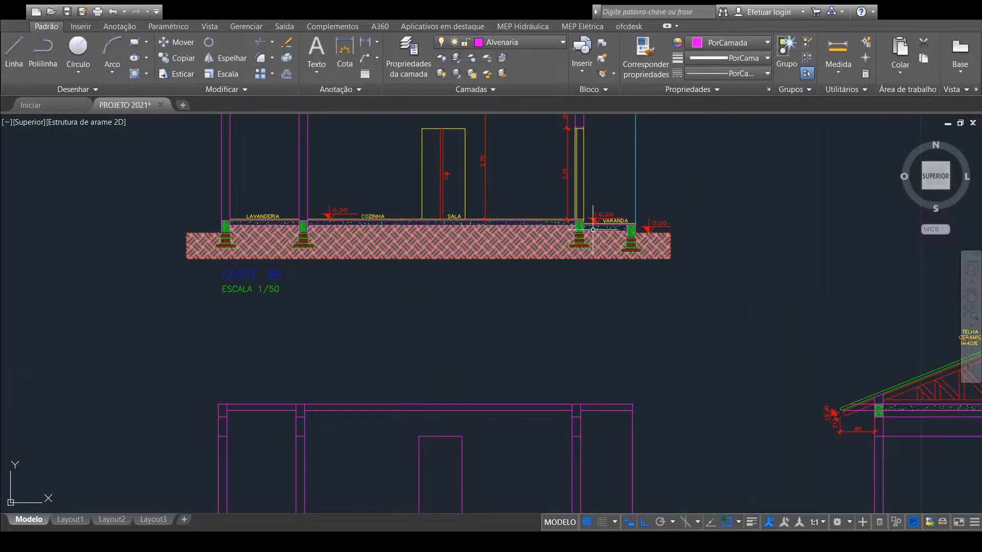
scroll(605, 209, up, 6)
scroll(588, 206, down, 3)
scroll(601, 223, up, 5)
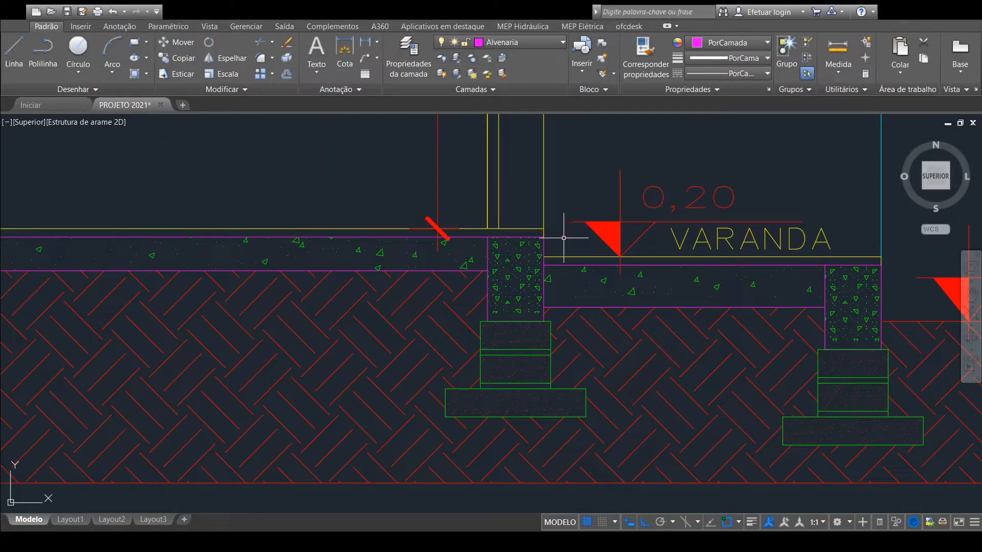
scroll(564, 238, down, 5)
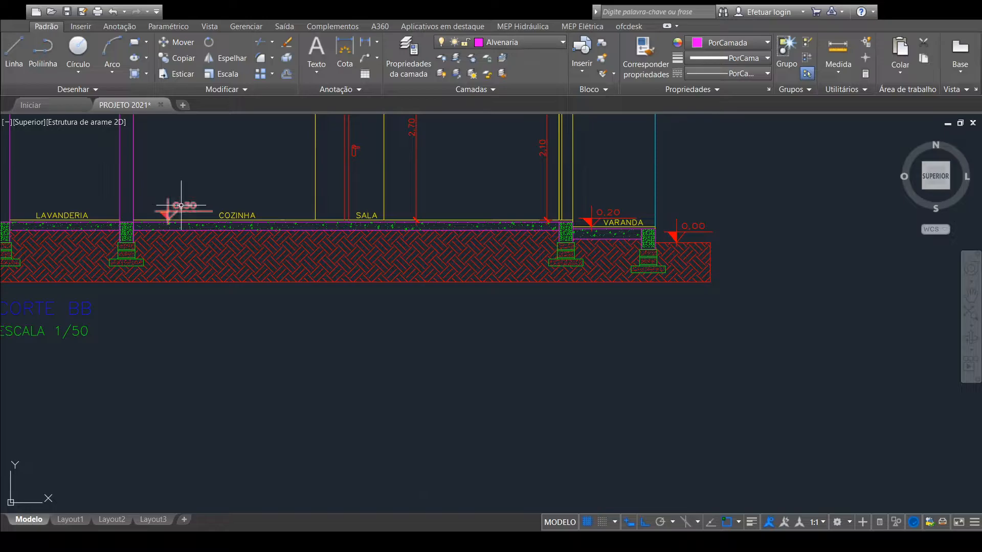
scroll(579, 230, up, 4)
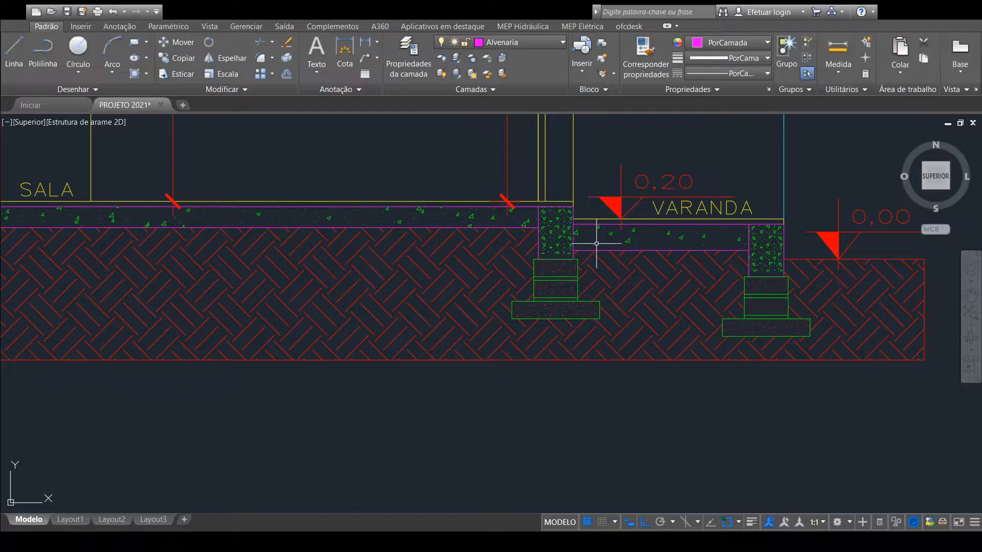
scroll(617, 245, down, 4)
Step: Trim away the upper floor slab line across the veranda span of the new section
middle_drag(664, 294, 617, 152)
scroll(647, 275, down, 2)
middle_drag(646, 279, 576, 146)
scroll(509, 337, up, 4)
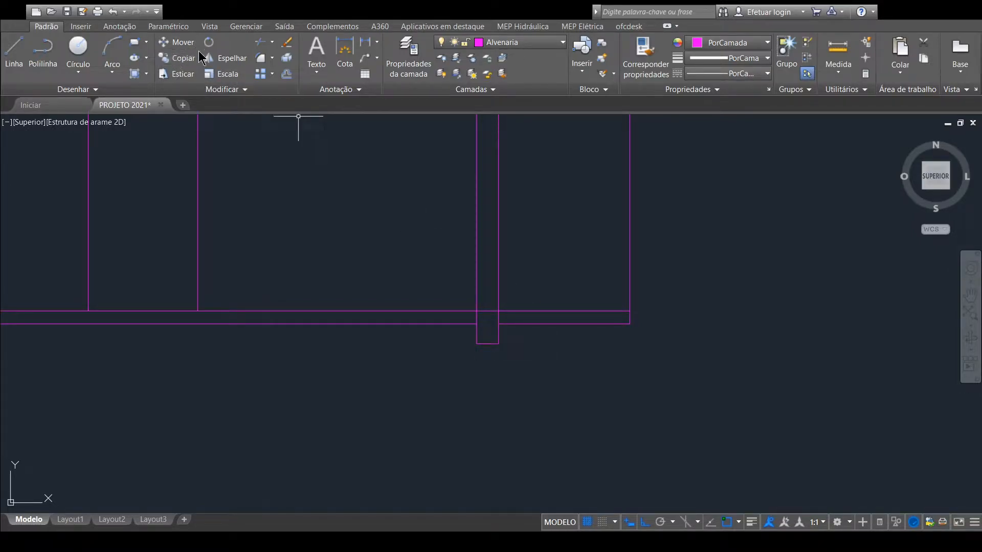
click(260, 44)
click(579, 292)
click(539, 316)
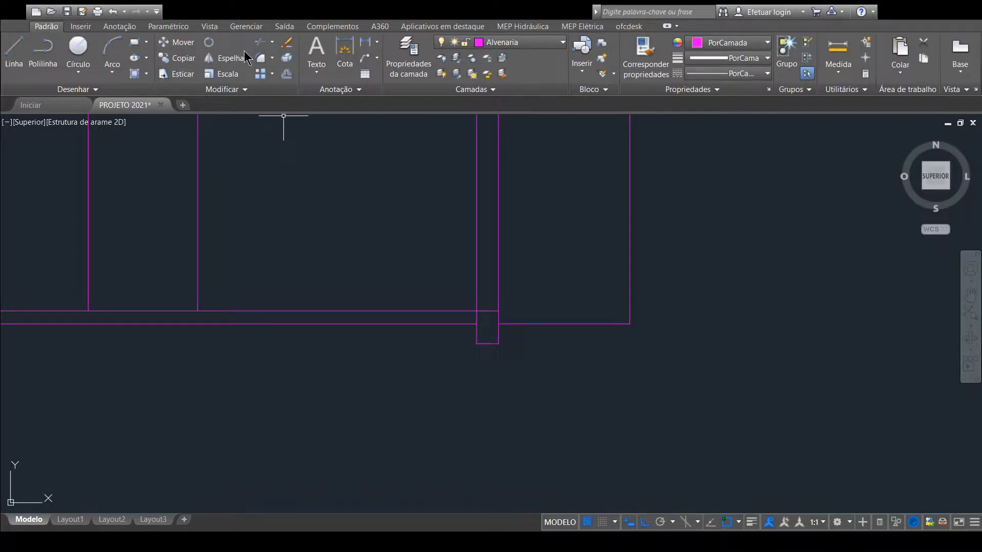
Step: Move the remaining veranda slab line straight down along the face of the adjoining foundation beam
click(178, 44)
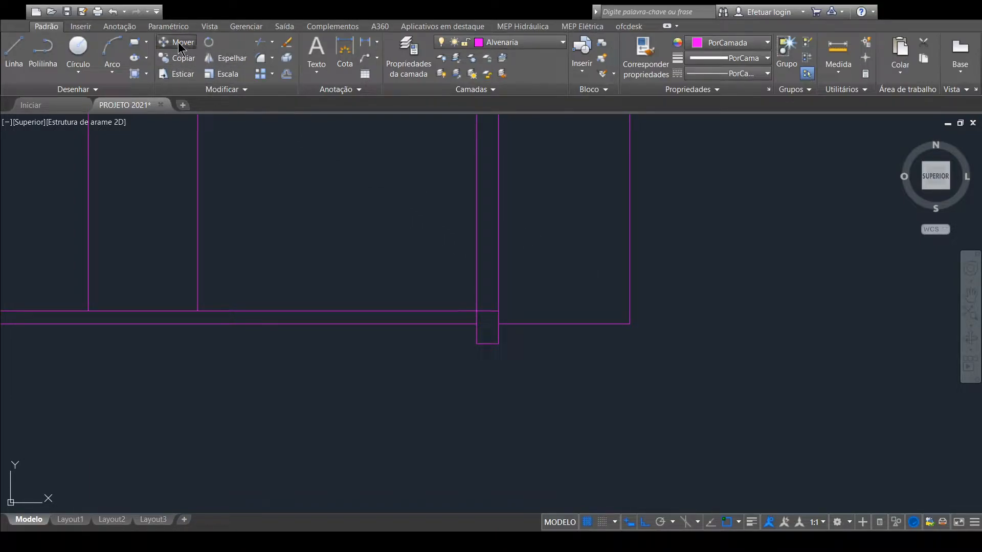
click(610, 301)
click(524, 369)
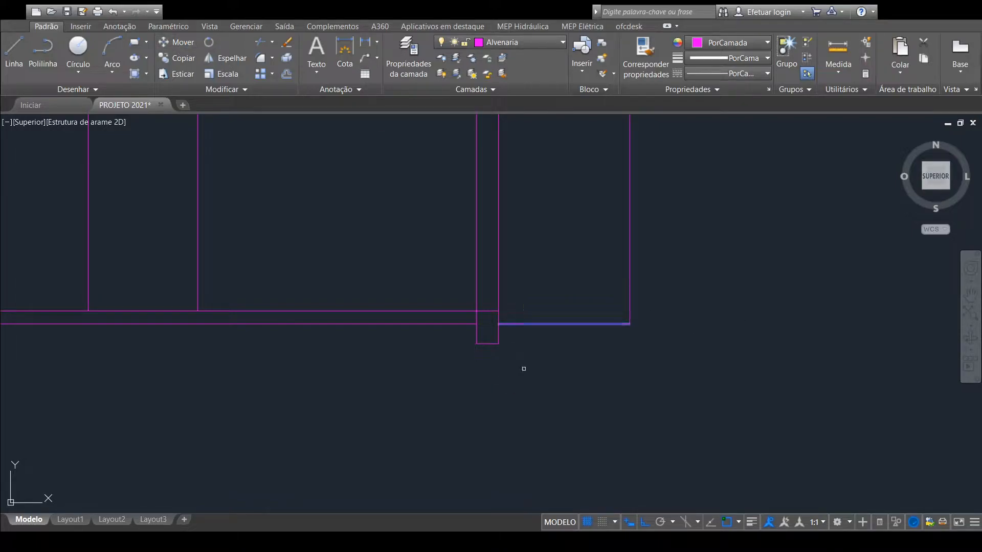
scroll(514, 353, up, 4)
key(Return)
click(480, 284)
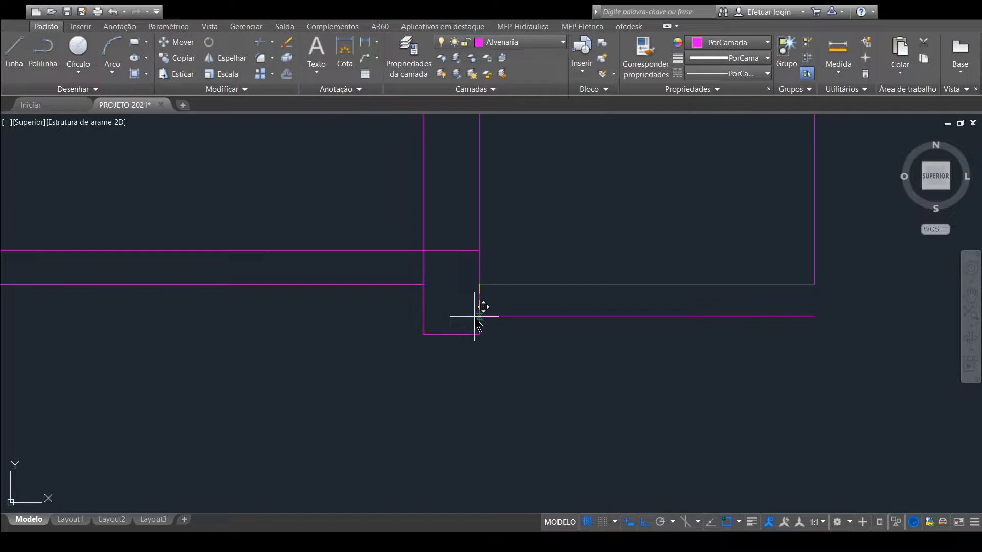
click(476, 312)
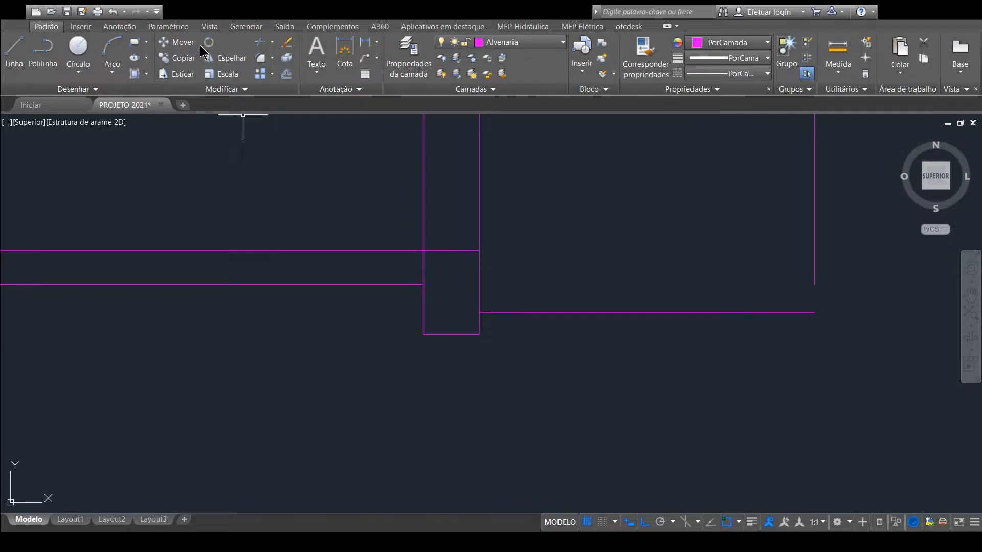
Step: Copy the lowered veranda slab line 0.10 upward to form the top of the slab
click(181, 59)
click(665, 312)
click(646, 312)
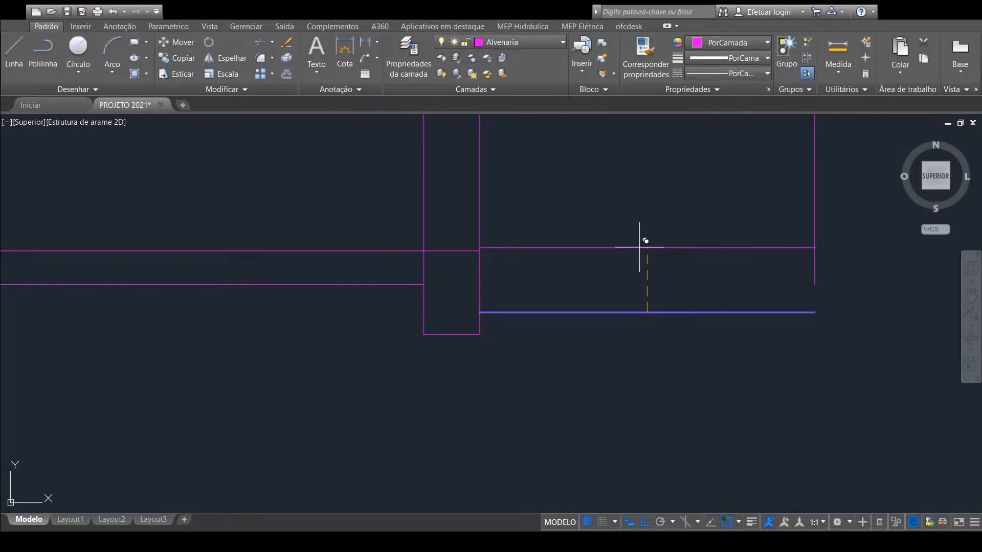
text(0.10)
key(Return)
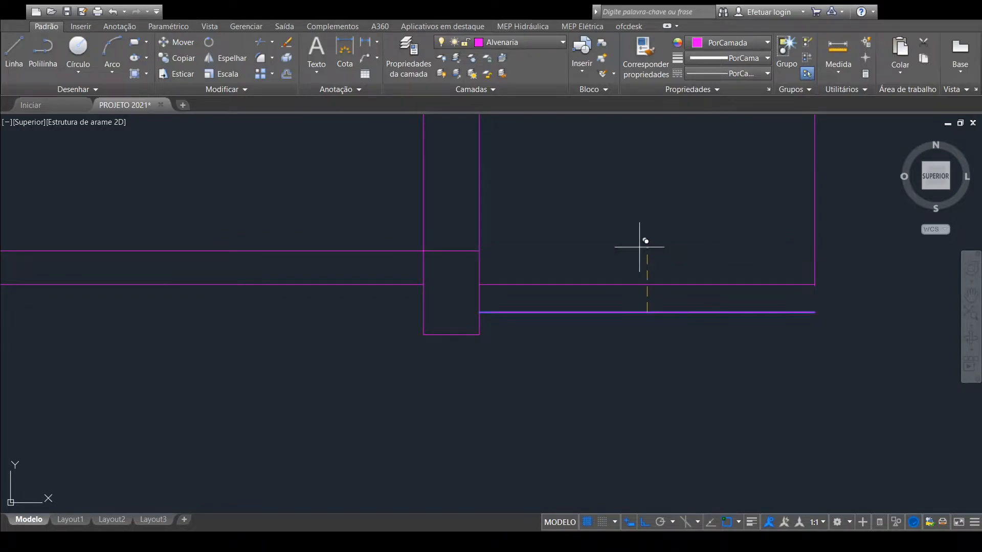
key(Escape)
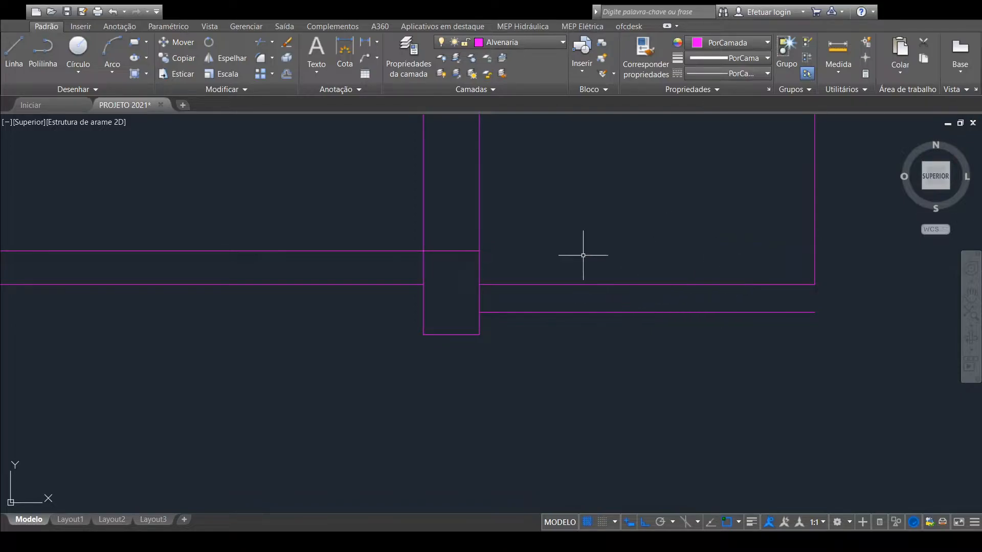
Step: Outline the foundation beam beside the veranda with a rectangle, move it to the slab's outer end and trim the slab underside within it
click(136, 44)
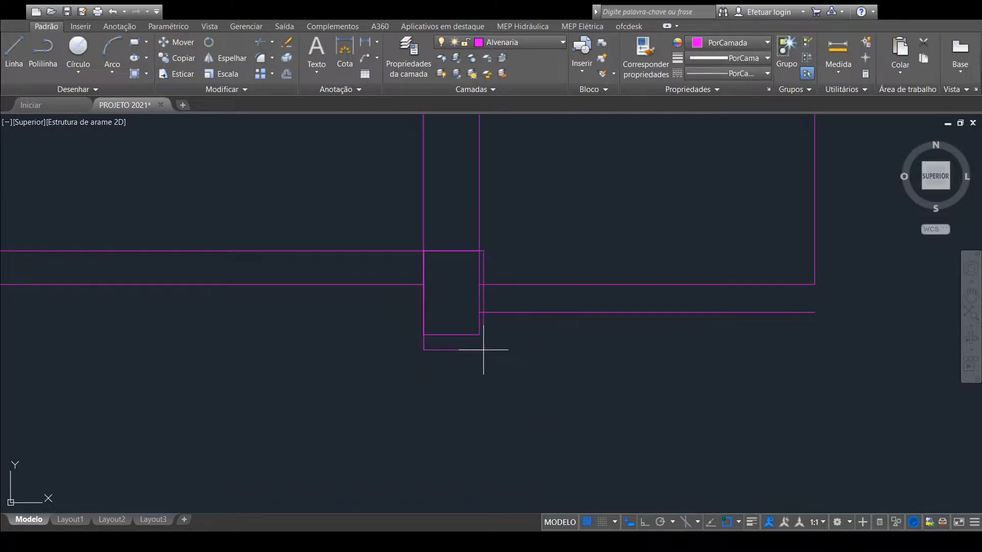
click(479, 335)
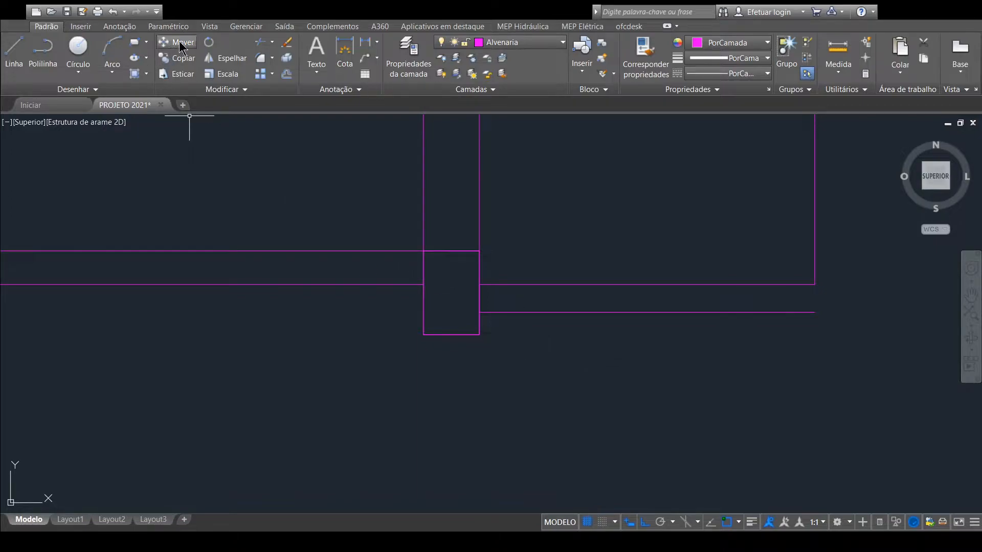
click(480, 331)
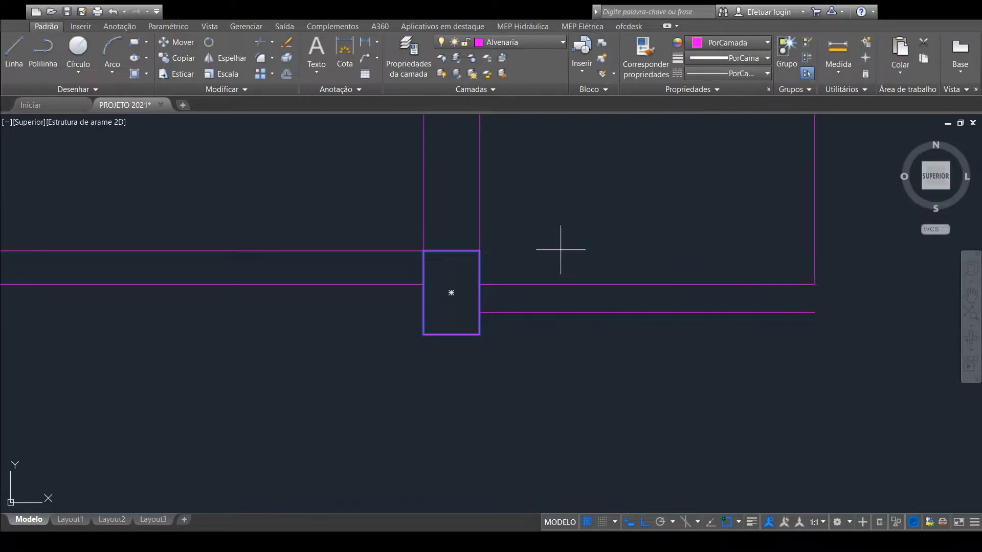
click(479, 250)
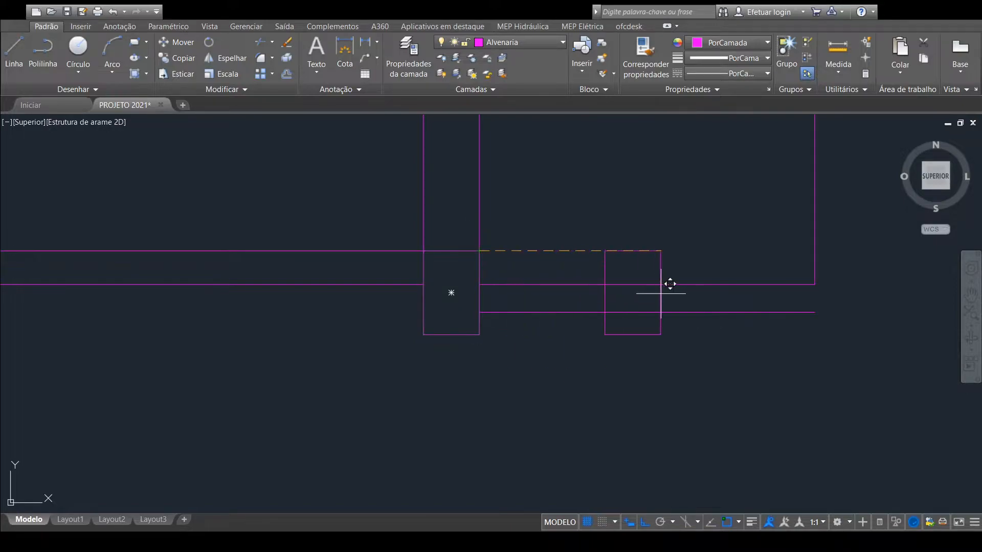
click(815, 285)
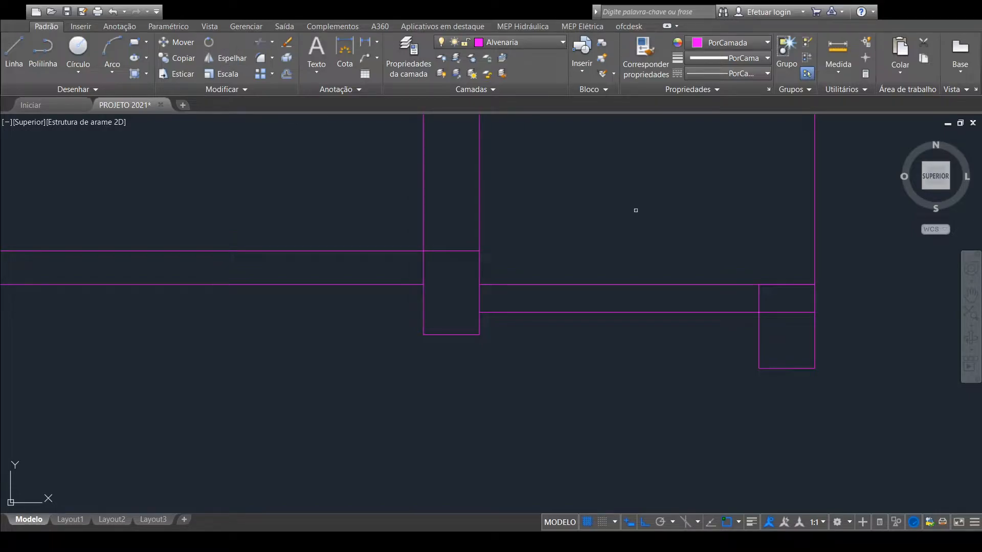
click(778, 310)
Step: Compare the new section's veranda slab and beams with the floor levels, floor finish and openings of the finished section BB
scroll(610, 314, down, 2)
scroll(565, 305, down, 2)
mouse_move(487, 289)
middle_down()
mouse_move(615, 309)
mouse_move(694, 342)
mouse_move(688, 352)
middle_up()
scroll(615, 309, down, 2)
mouse_move(629, 362)
middle_down()
mouse_move(594, 313)
mouse_move(595, 342)
middle_up()
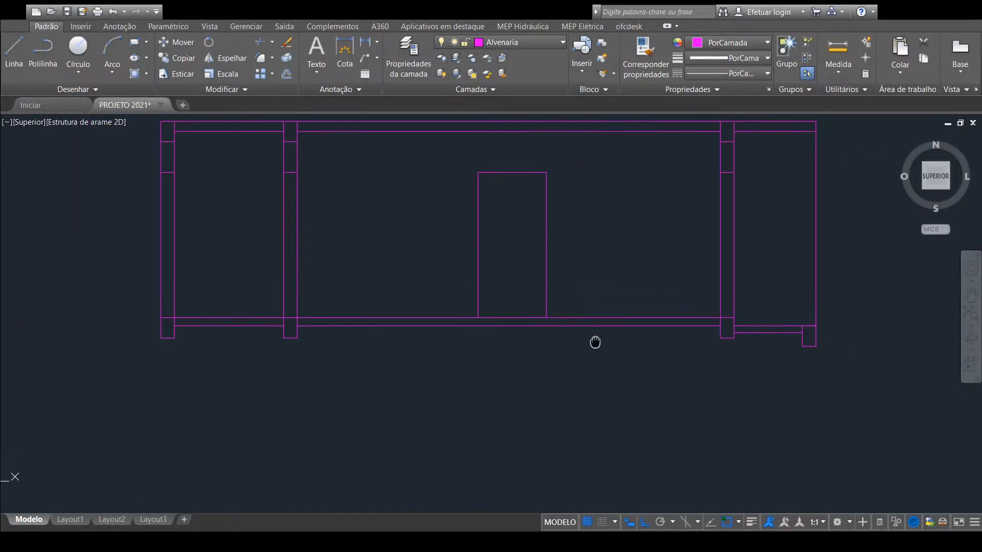
scroll(507, 346, down, 2)
middle_drag(561, 388, 500, 130)
scroll(587, 238, down, 2)
middle_drag(659, 267, 673, 519)
scroll(420, 172, up, 6)
scroll(438, 267, up, 4)
scroll(508, 253, down, 6)
mouse_move(576, 342)
middle_down()
mouse_move(537, 276)
mouse_move(508, 252)
mouse_move(506, 31)
mouse_move(545, 345)
mouse_move(467, 118)
mouse_move(521, 351)
middle_up()
scroll(419, 176, up, 4)
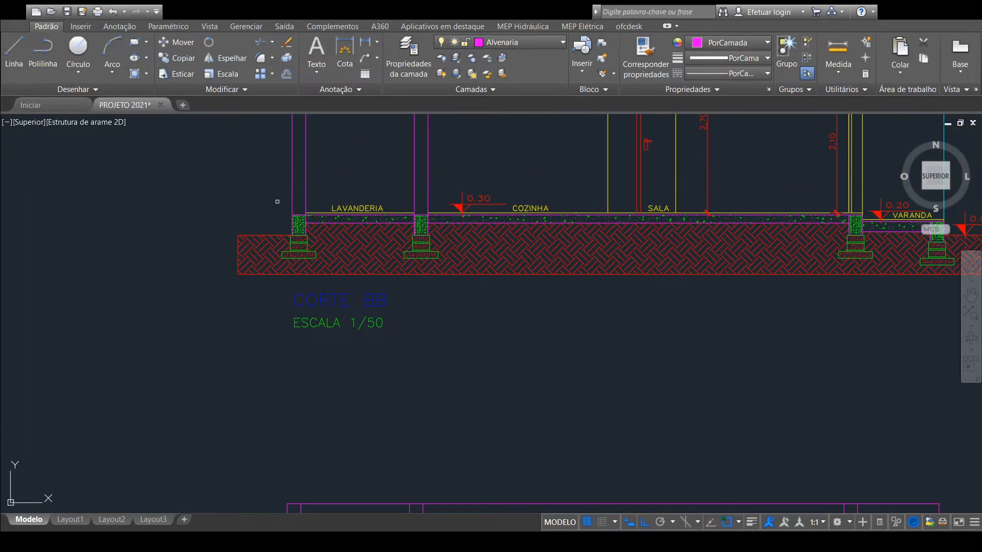
scroll(417, 227, down, 2)
middle_drag(671, 239, 161, 263)
scroll(622, 229, up, 2)
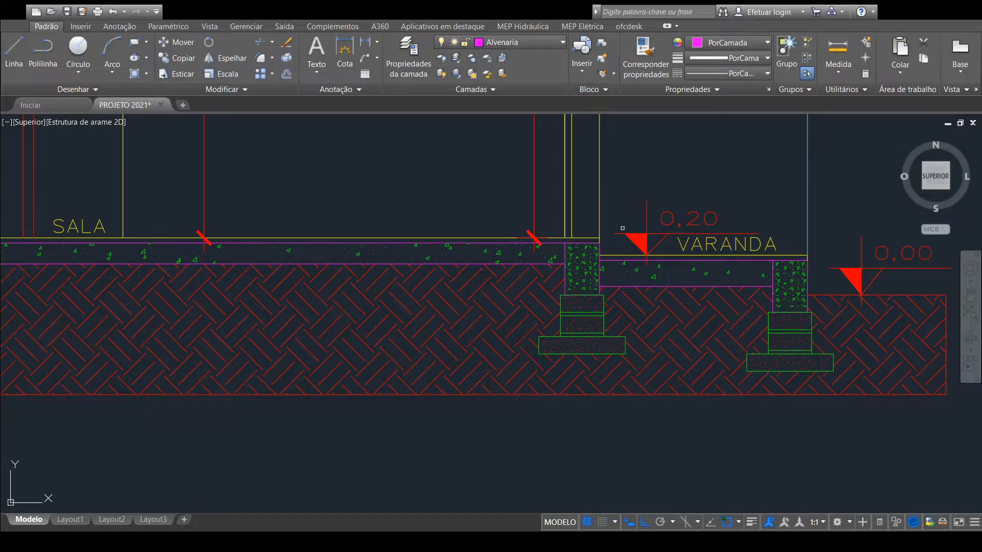
scroll(623, 228, down, 4)
middle_drag(624, 224, 605, 261)
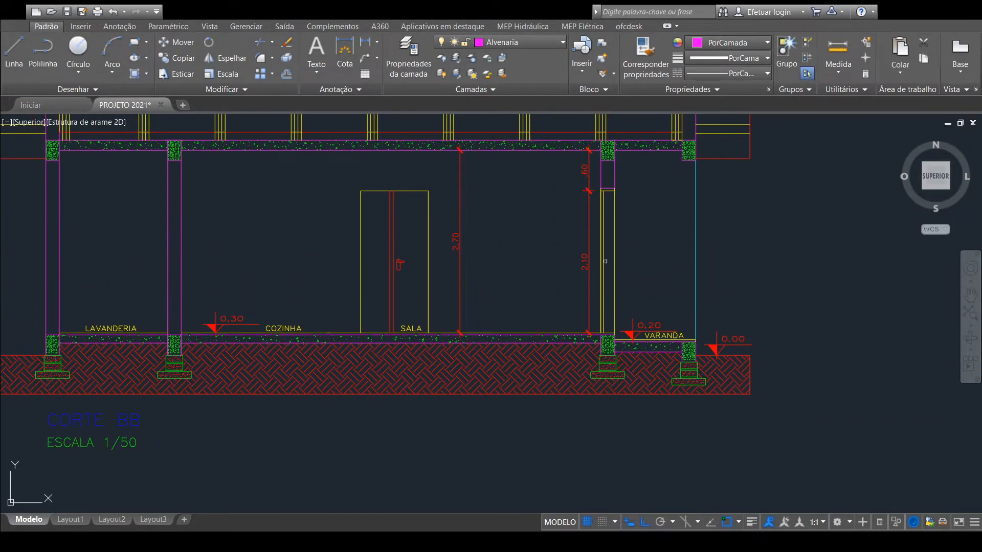
scroll(600, 187, up, 2)
scroll(625, 219, down, 2)
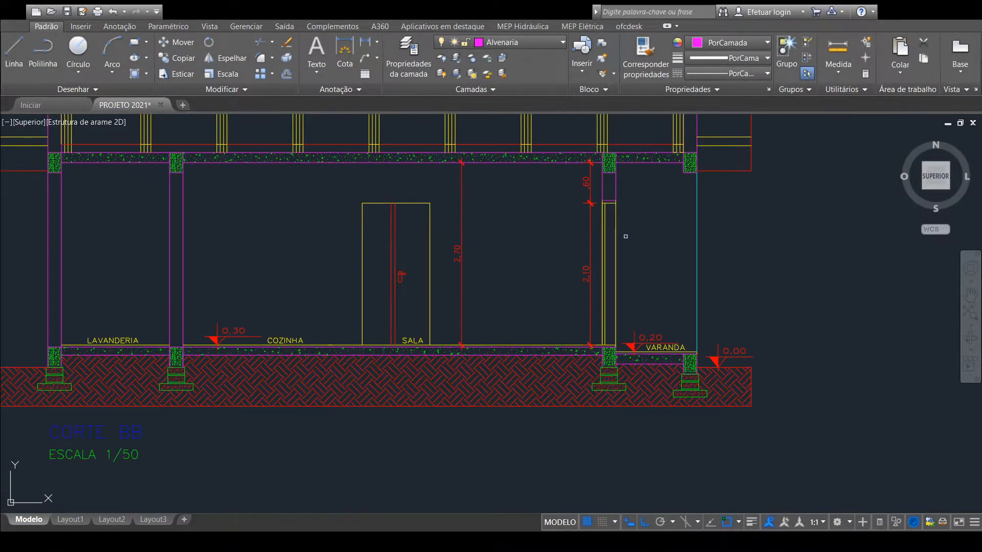
Step: Make pena 2 the current layer for drawing in the new section
middle_drag(488, 323, 505, 256)
scroll(509, 364, down, 2)
middle_drag(509, 401, 515, 247)
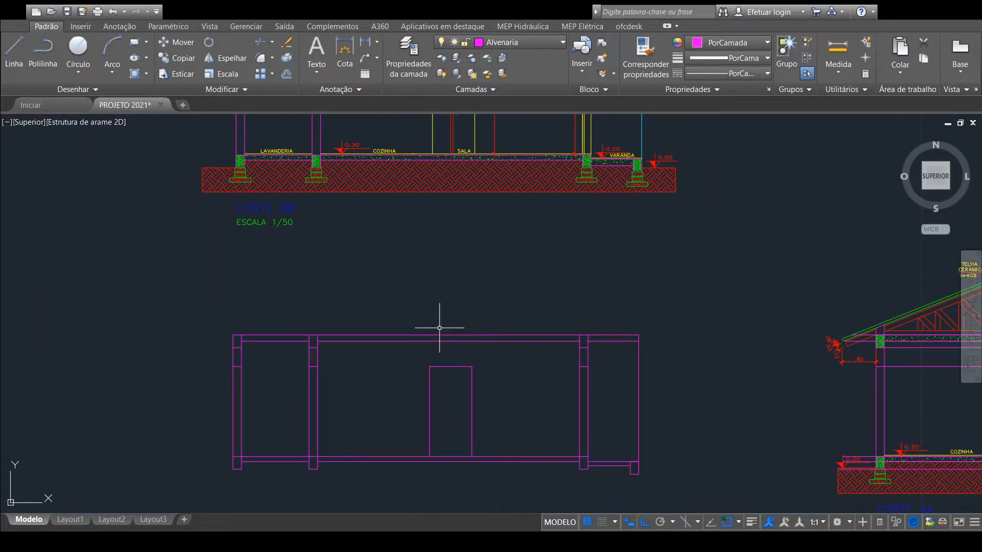
middle_drag(454, 358, 491, 220)
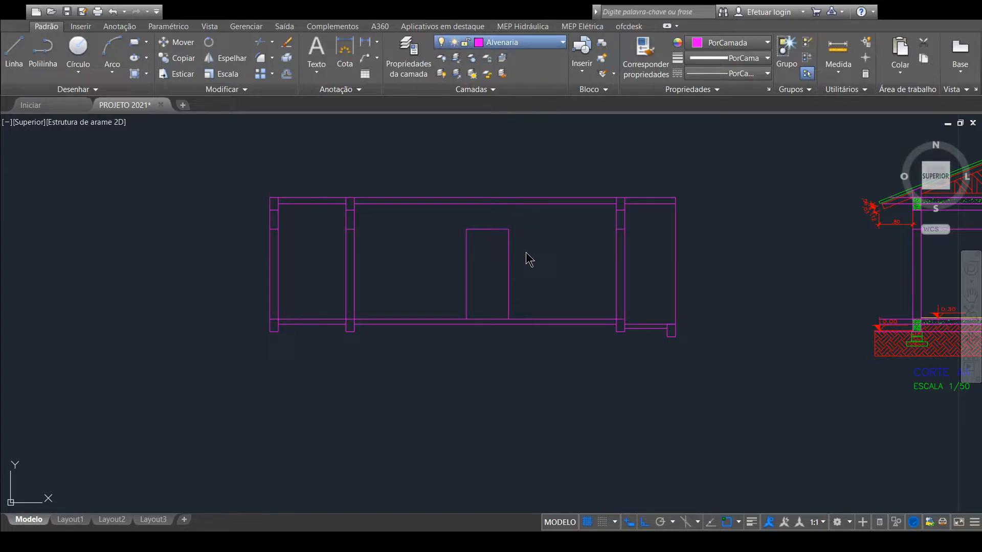
click(518, 335)
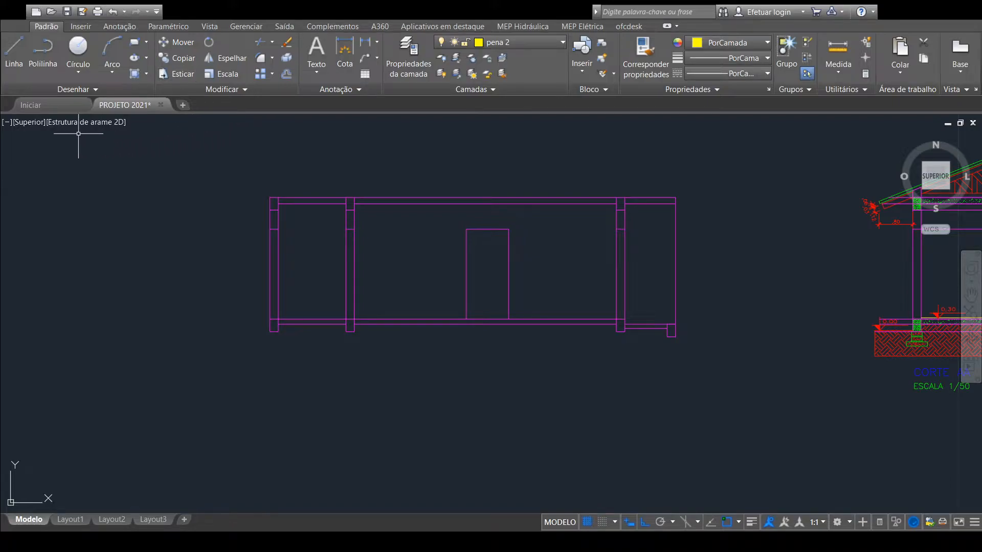
Step: Draw the main floor finish as a polyline just above the slab, from the outer end wall's inner face to the veranda wall's outer face
click(42, 60)
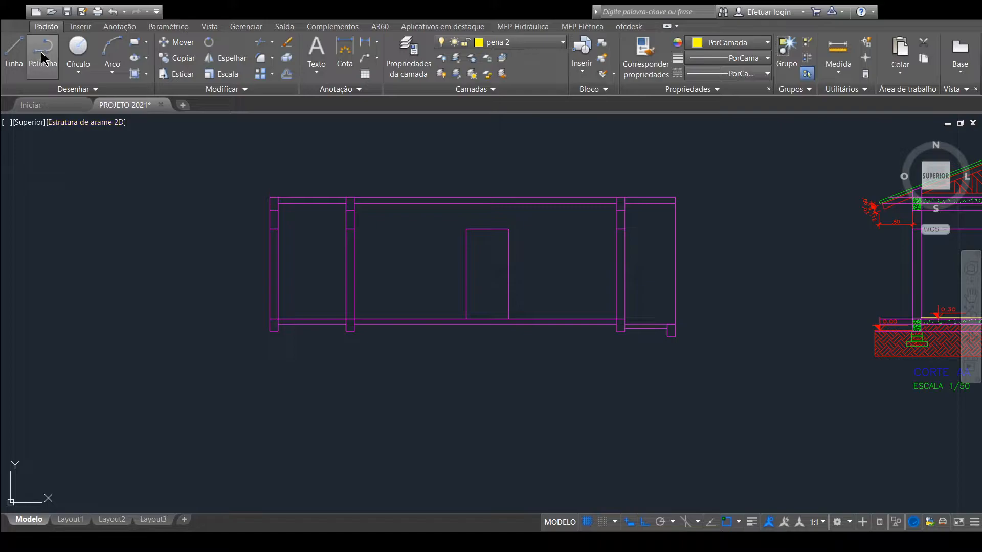
scroll(280, 325, up, 5)
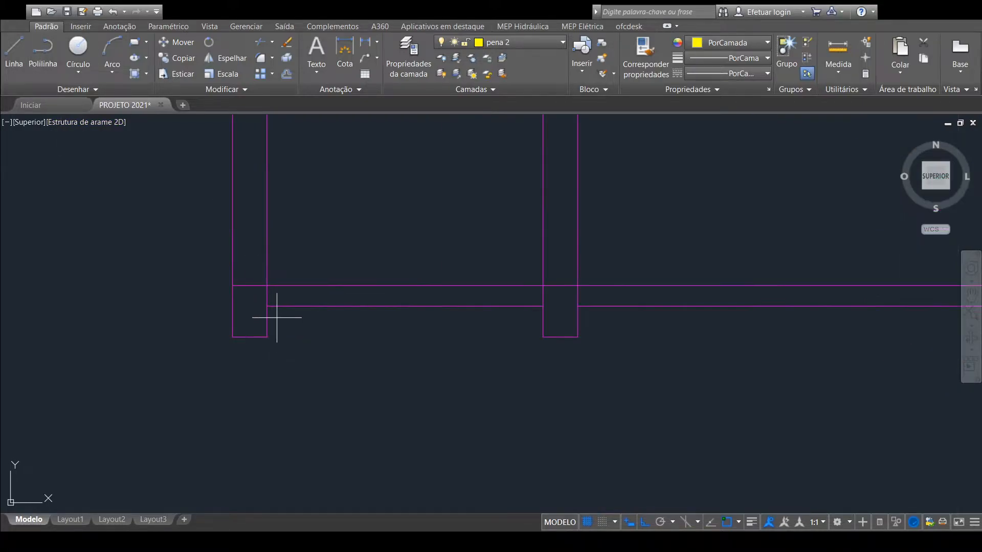
scroll(272, 287, up, 2)
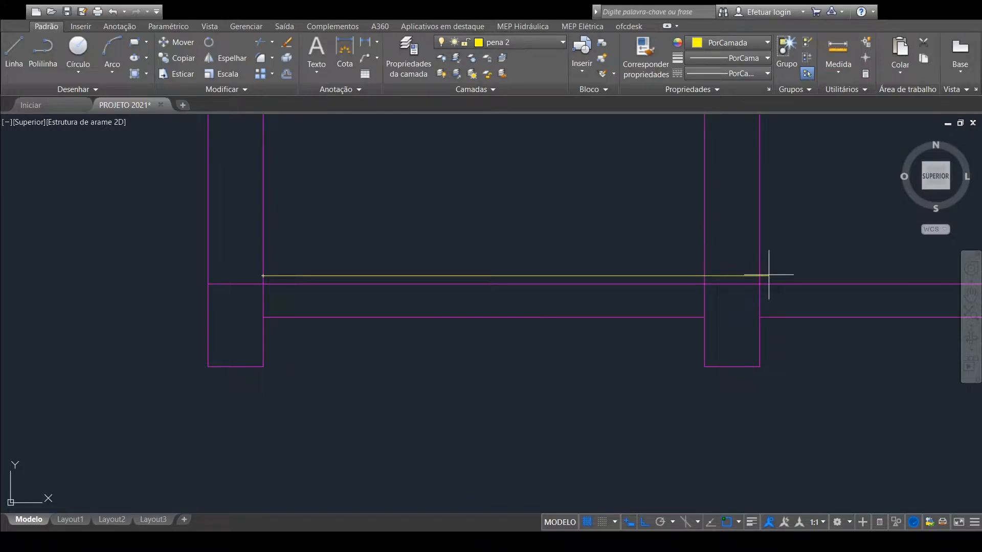
scroll(758, 276, down, 3)
middle_drag(798, 281, 253, 290)
scroll(531, 293, down, 2)
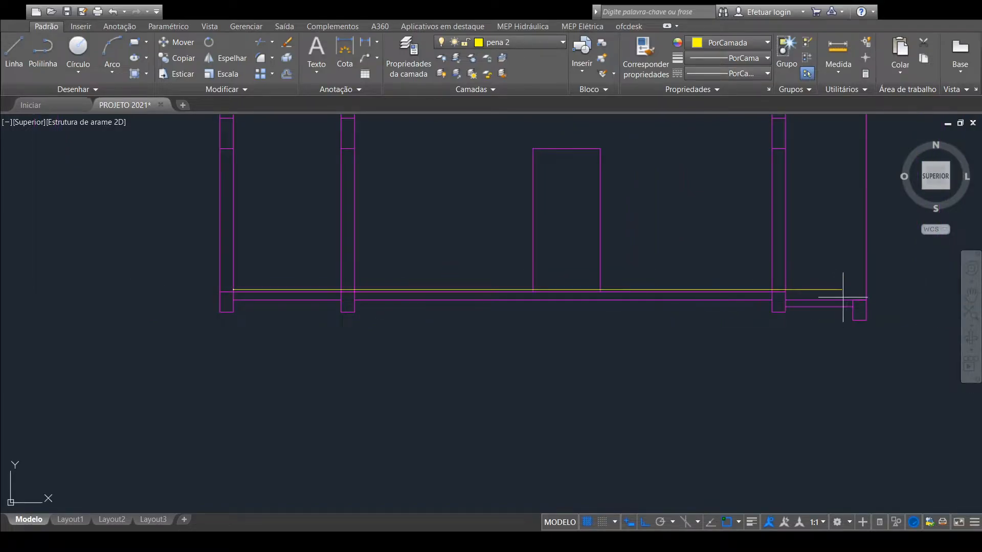
scroll(795, 289, up, 3)
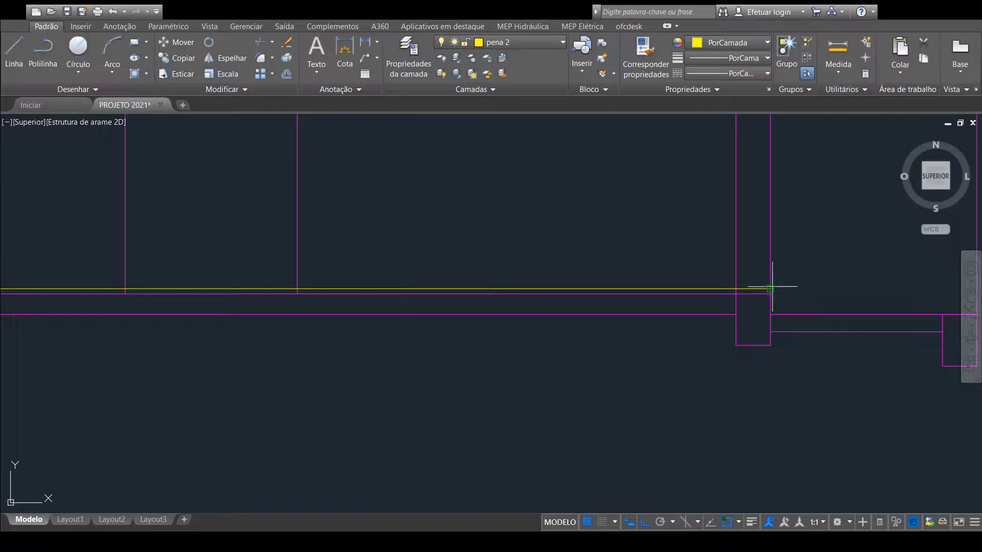
click(770, 289)
middle_drag(813, 285, 368, 264)
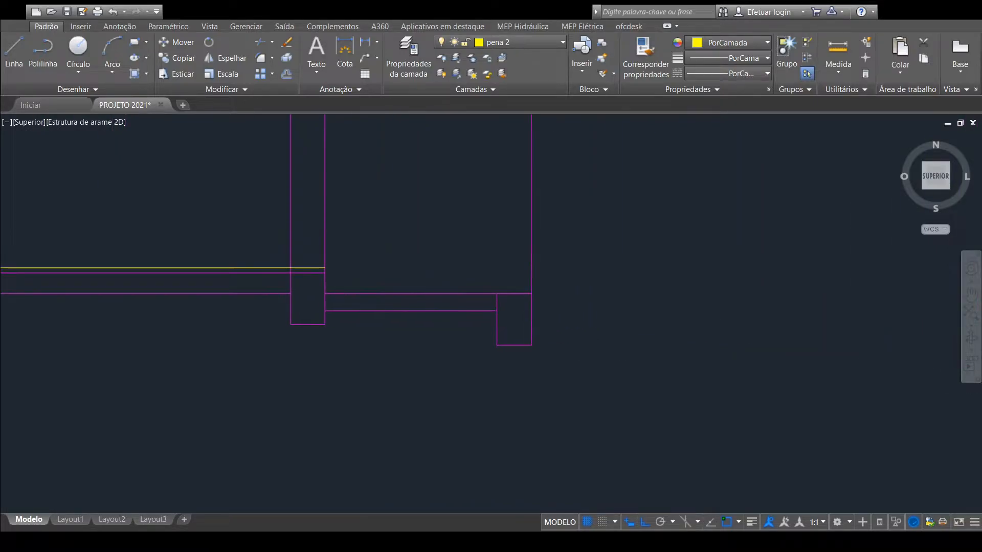
Step: Draw the veranda floor finish as a polyline just above the lowered slab, from the veranda wall to the veranda's outer edge
click(44, 61)
scroll(330, 284, up, 3)
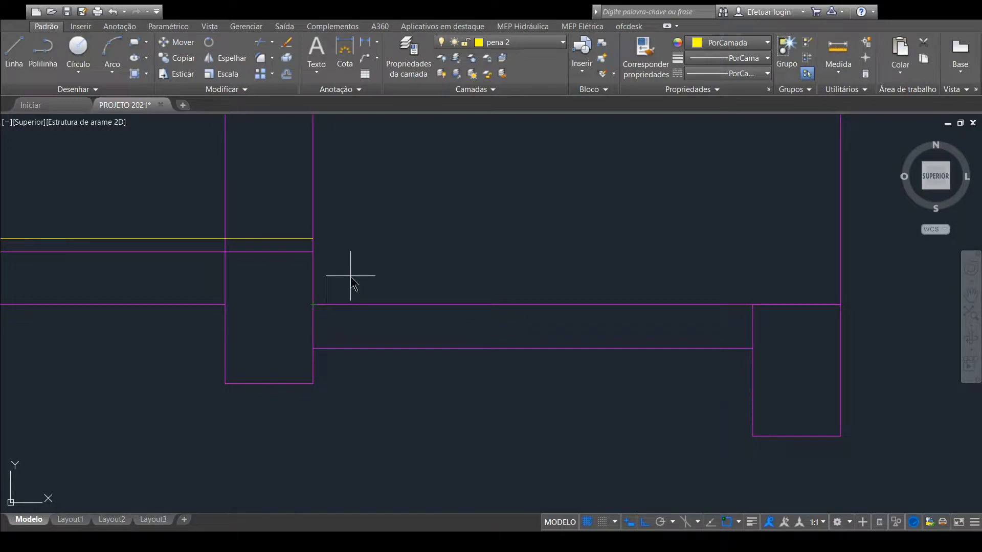
click(313, 291)
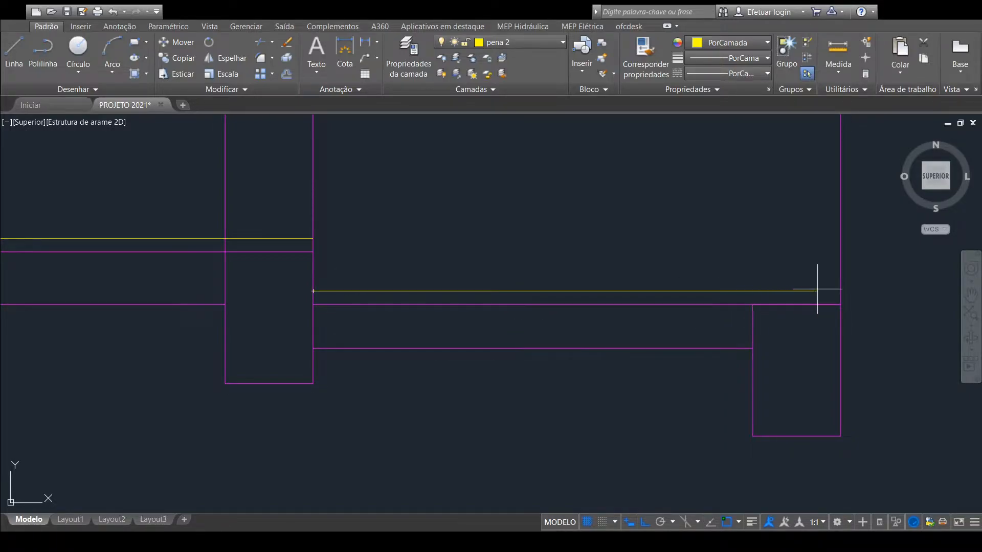
key(Escape)
click(841, 291)
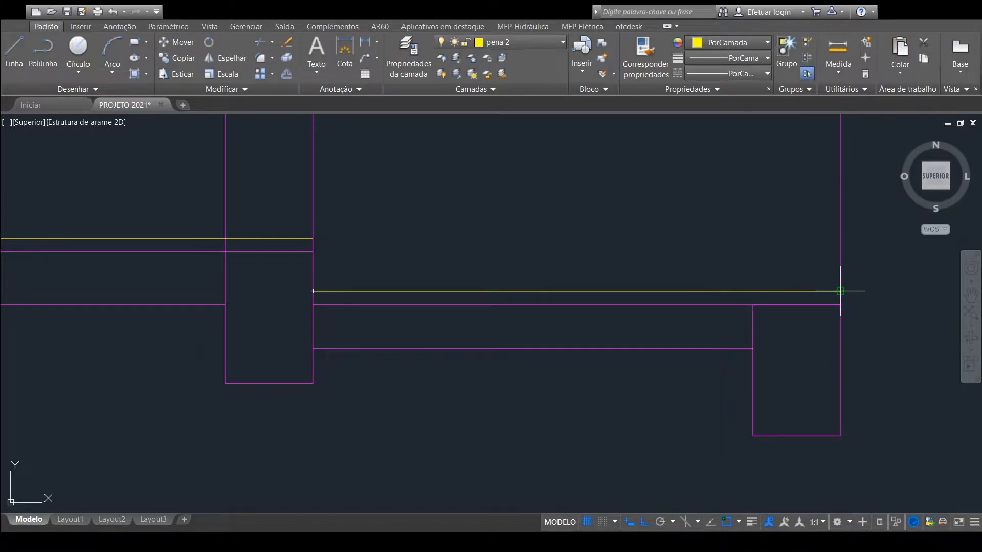
Step: Trim the floor finish line where it passes through the interior wall
scroll(532, 351, down, 6)
scroll(728, 368, down, 5)
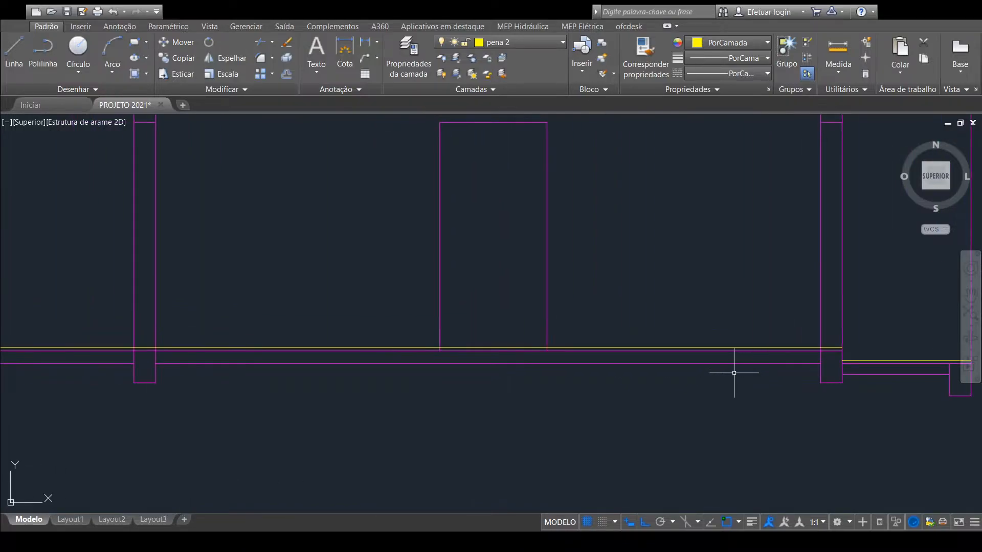
scroll(390, 358, up, 2)
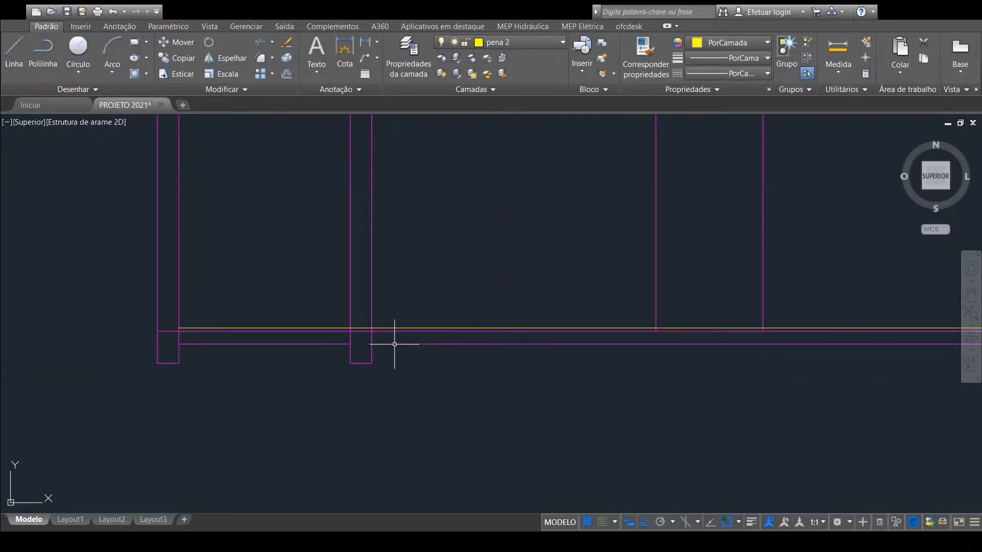
scroll(406, 327, up, 2)
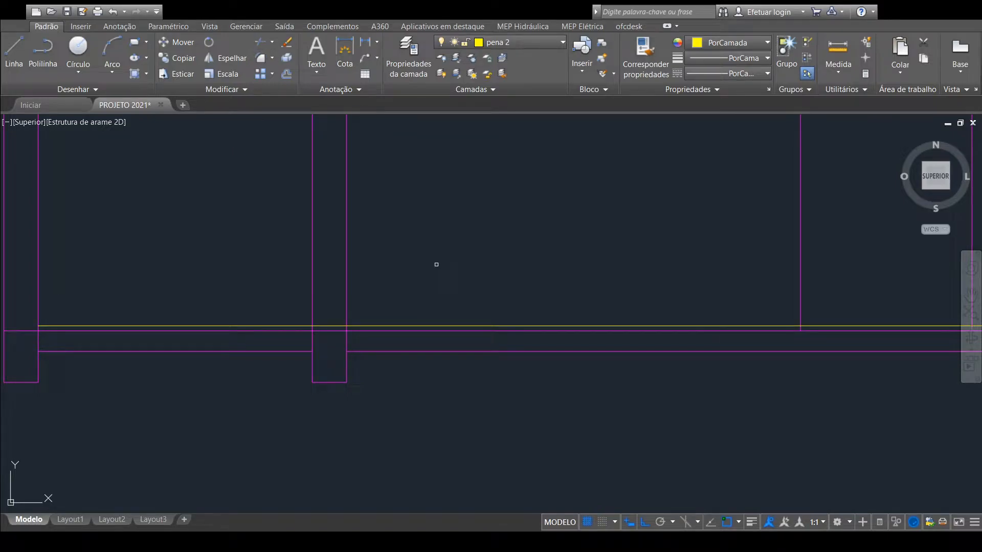
scroll(355, 323, down, 2)
scroll(352, 320, up, 4)
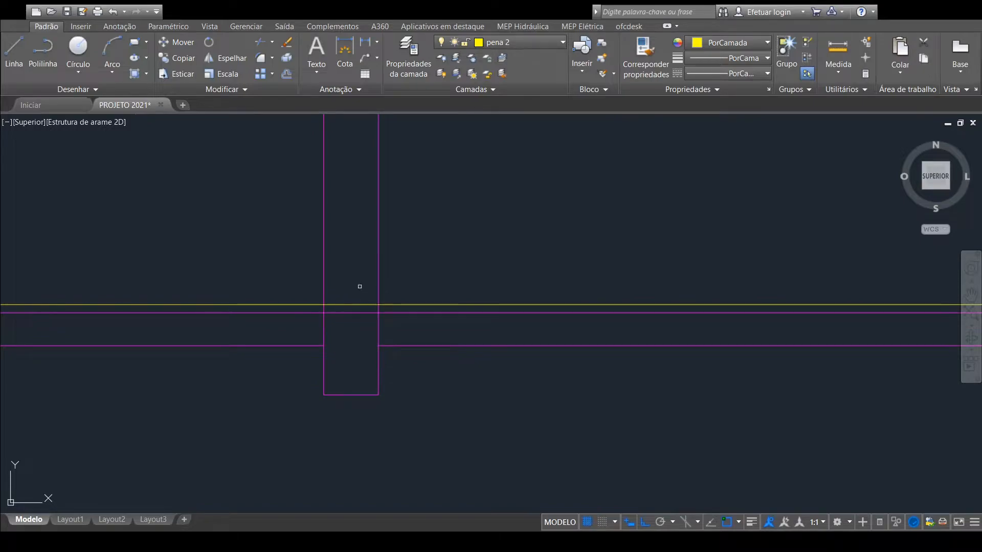
click(342, 305)
scroll(418, 278, down, 2)
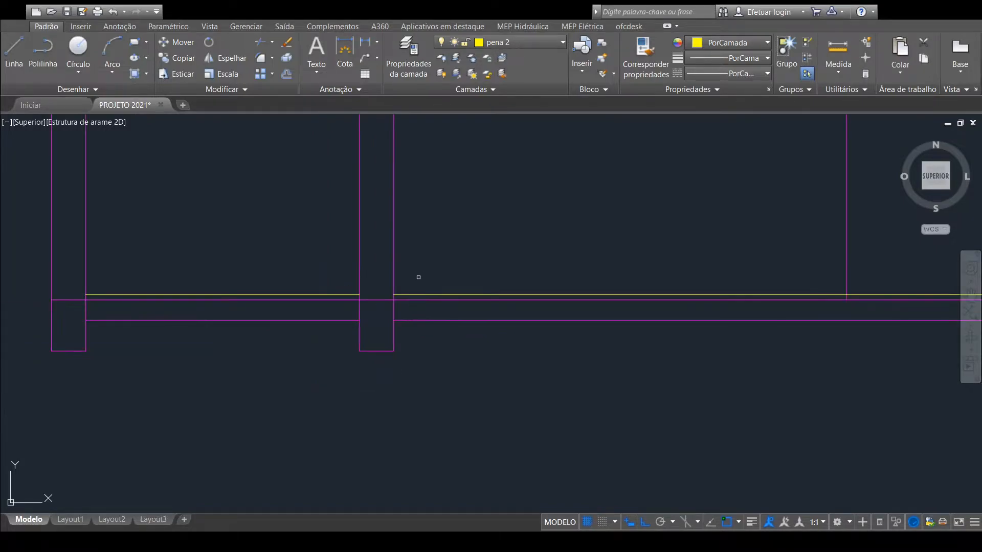
scroll(418, 282, down, 2)
middle_drag(427, 283, 407, 329)
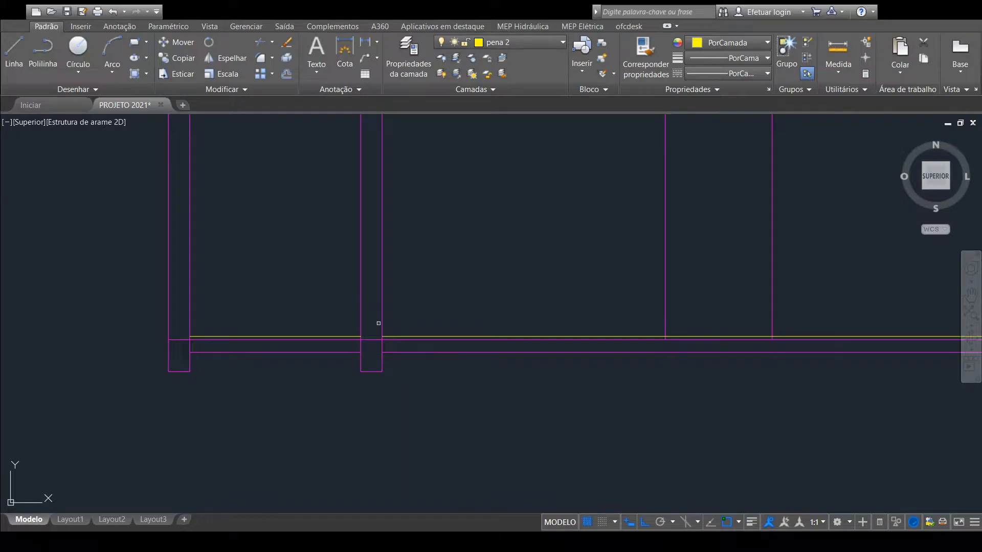
Step: Trim both jambs of the interior door opening at the floor finish line, removing the parts that reach down to the slab
middle_drag(694, 369, 507, 359)
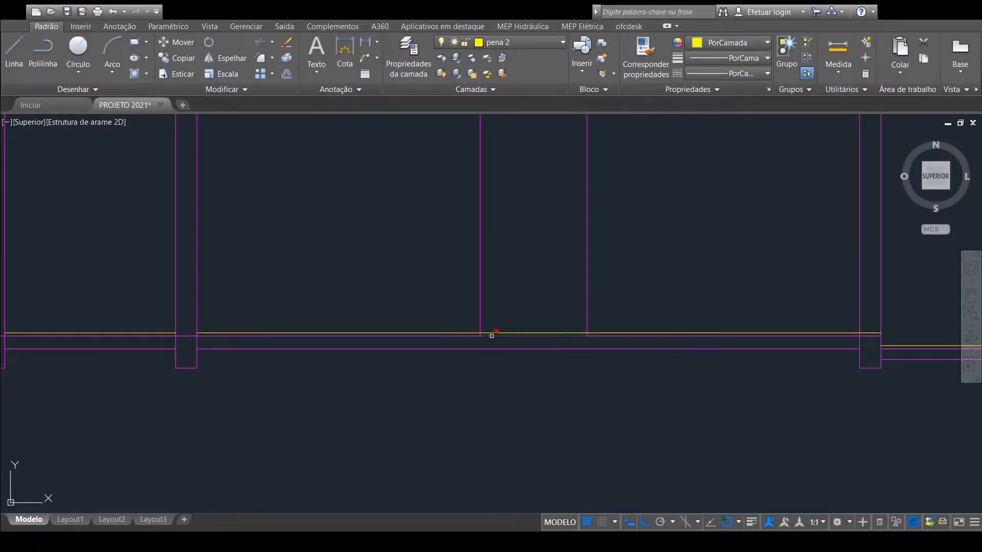
scroll(490, 336, up, 5)
click(524, 332)
click(503, 336)
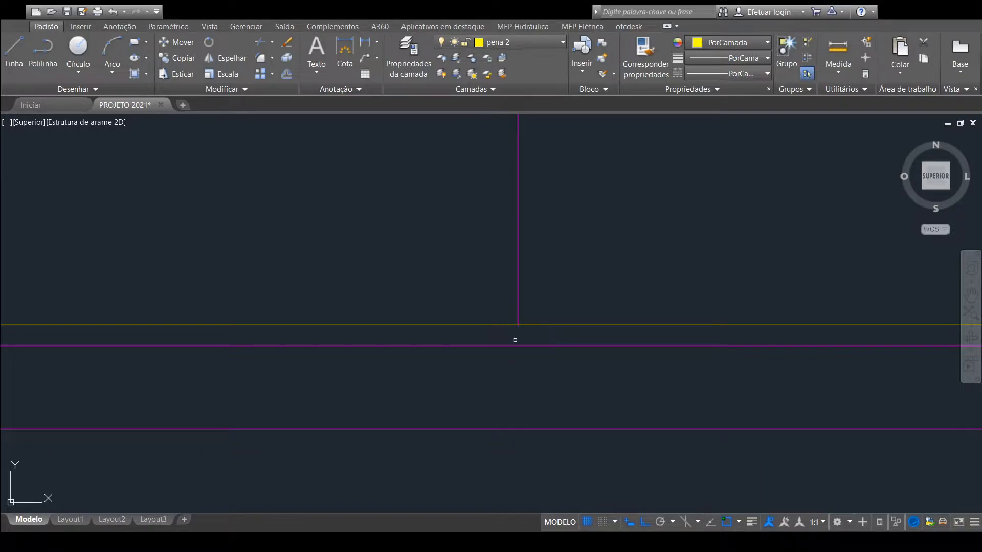
scroll(517, 313, down, 5)
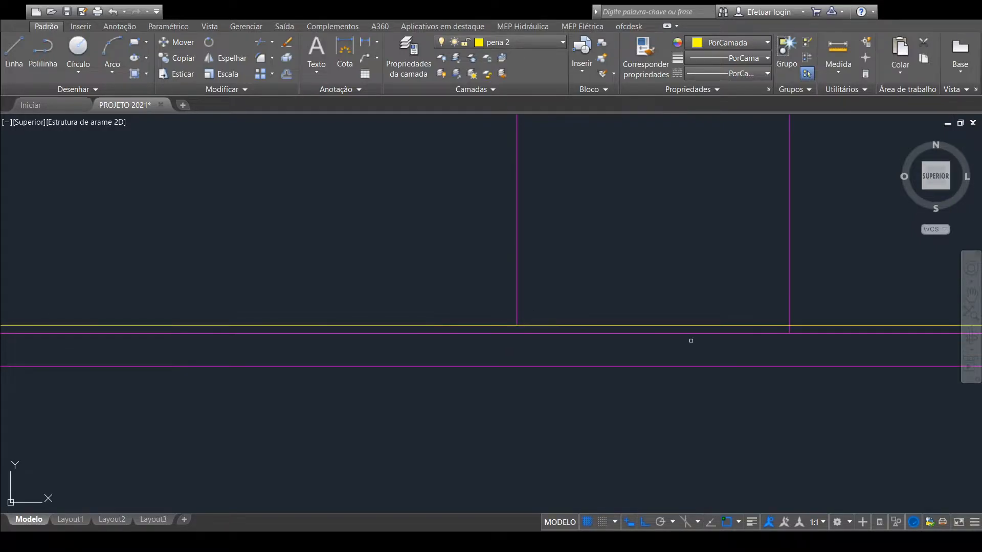
scroll(788, 328, up, 8)
click(738, 345)
click(679, 372)
scroll(692, 357, down, 3)
middle_drag(771, 378, 414, 367)
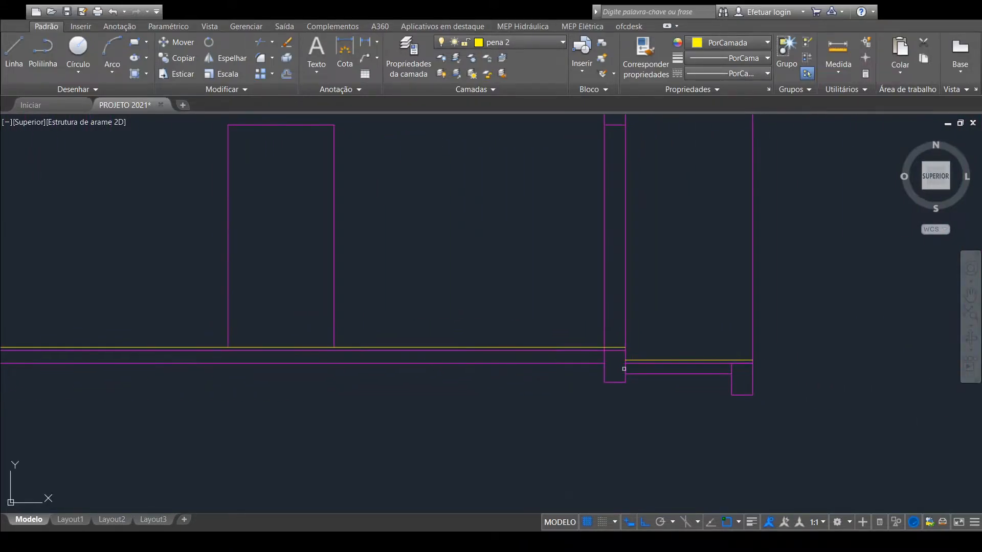
Step: Open the doorway to the veranda by trimming both wall faces between lintel and floor, including the inner face's stub within the floor finish
scroll(639, 348, up, 4)
scroll(614, 352, down, 2)
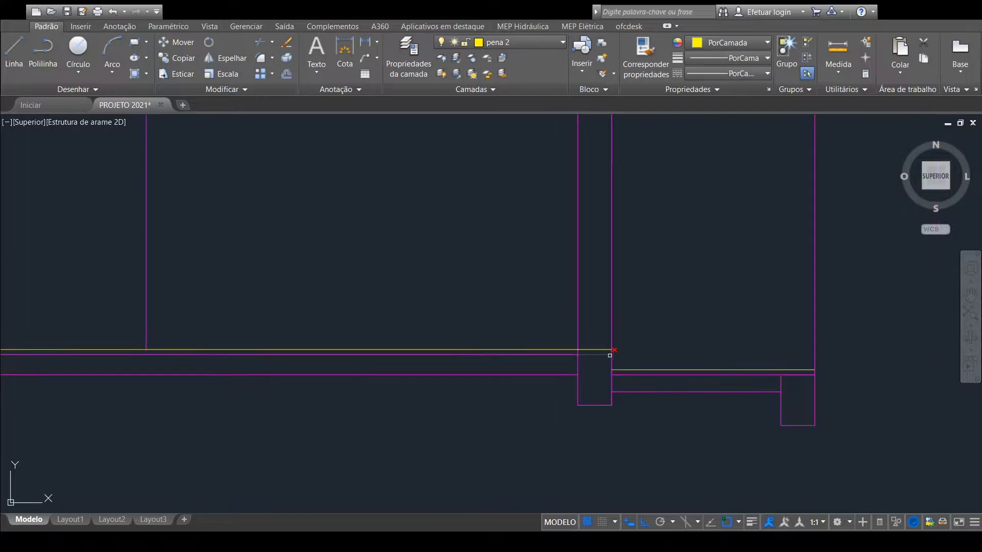
middle_drag(585, 356, 597, 346)
middle_drag(630, 307, 624, 346)
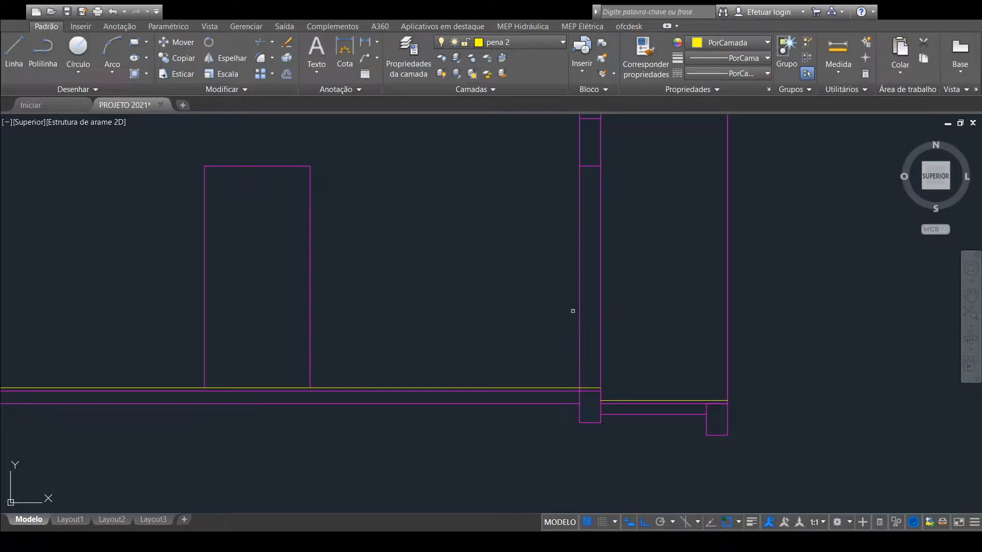
click(614, 298)
click(572, 304)
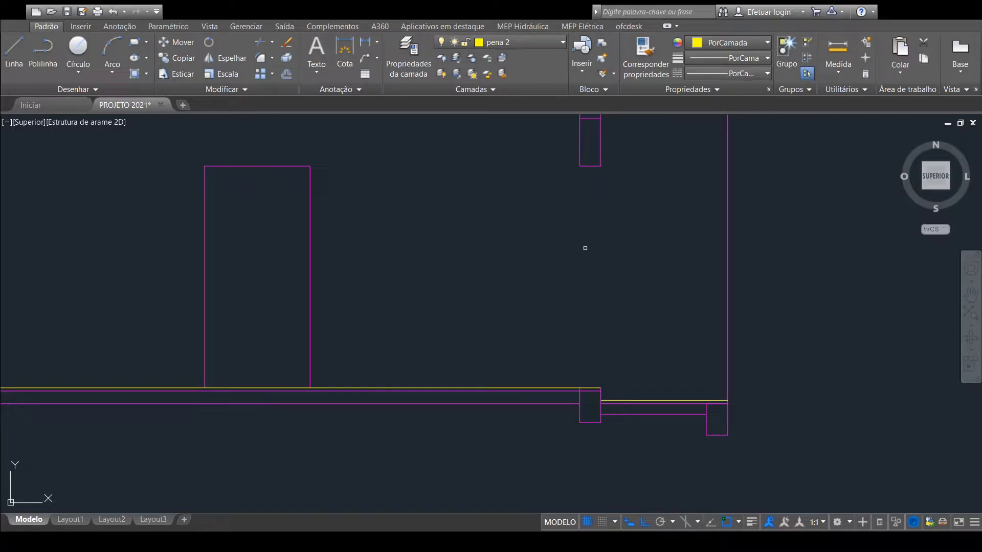
scroll(593, 411, up, 10)
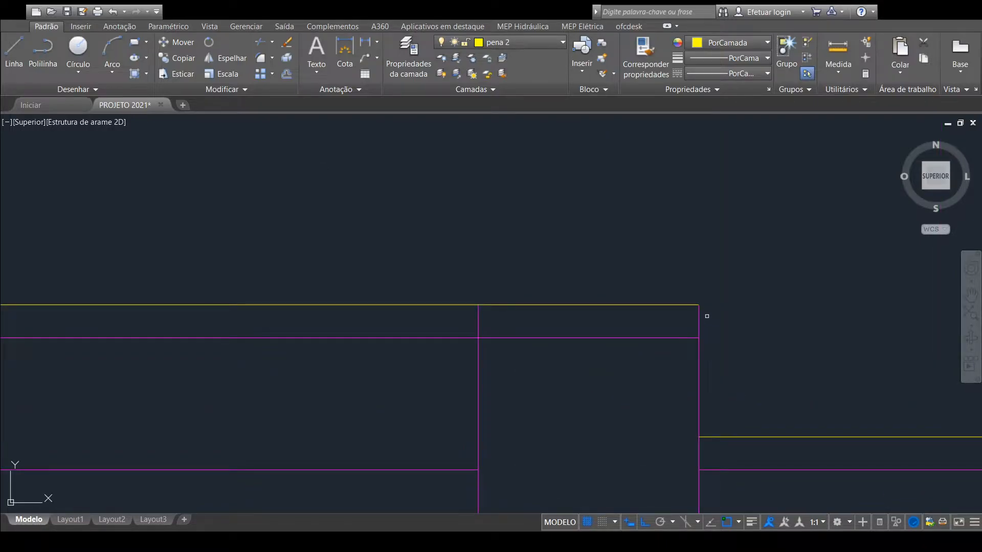
click(488, 313)
click(458, 327)
scroll(524, 316, down, 6)
middle_drag(541, 302, 535, 282)
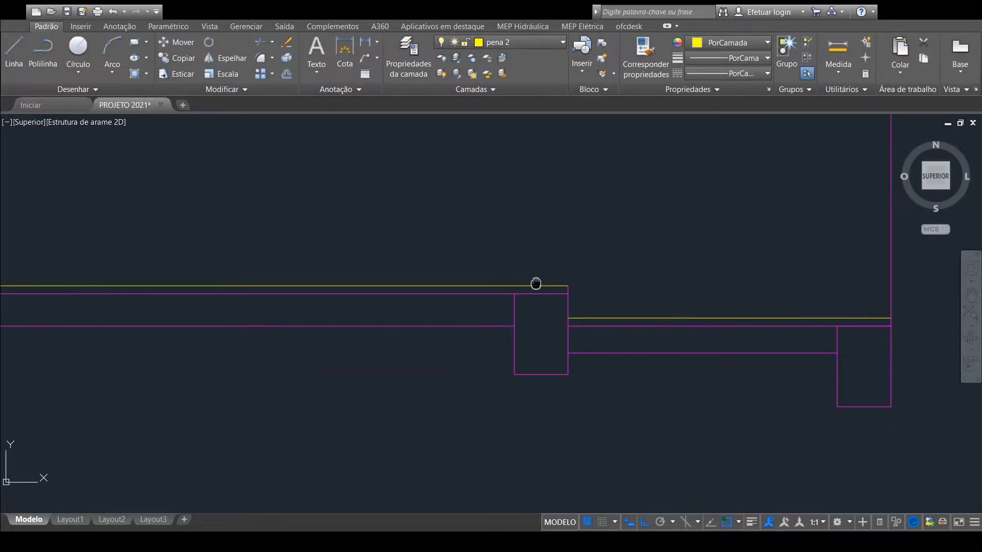
Step: Examine the veranda door in the finished section BB, especially its frame under the lintel, and compare it with the new section's opening
scroll(544, 283, down, 2)
mouse_move(662, 261)
middle_down()
mouse_move(624, 305)
mouse_move(751, 351)
middle_up()
scroll(624, 306, down, 2)
mouse_move(654, 298)
middle_down()
mouse_move(811, 309)
mouse_move(809, 285)
middle_up()
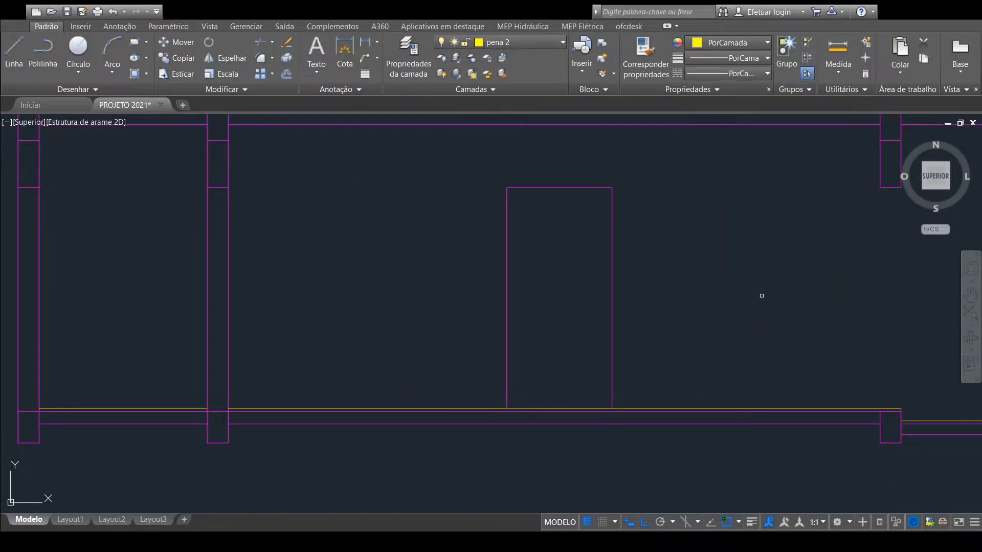
scroll(665, 285, down, 4)
mouse_move(711, 287)
middle_down()
mouse_move(613, 296)
mouse_move(568, 235)
middle_up()
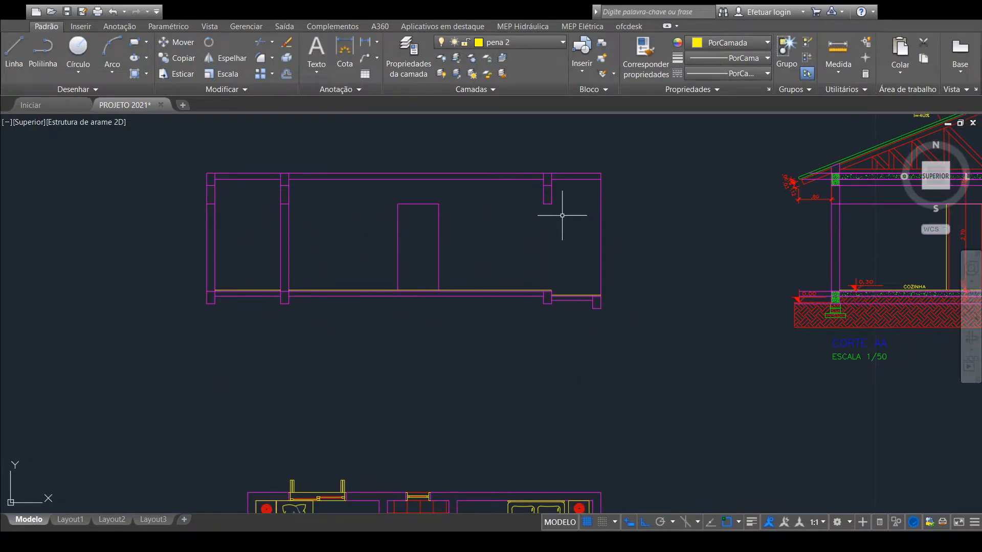
scroll(552, 200, up, 4)
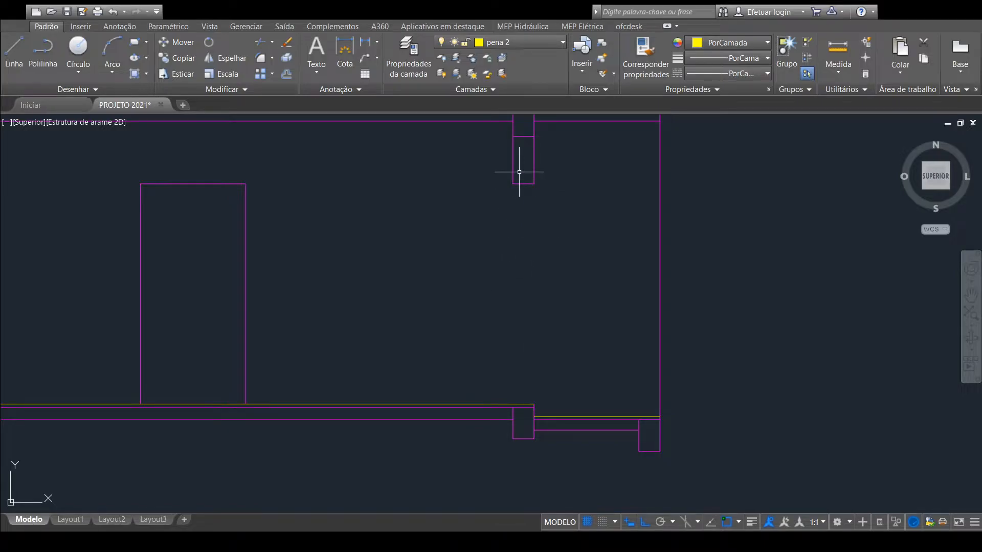
scroll(545, 375, down, 6)
mouse_move(633, 460)
middle_down()
mouse_move(570, 198)
mouse_move(603, 543)
middle_up()
scroll(540, 189, up, 6)
middle_drag(527, 176, 558, 244)
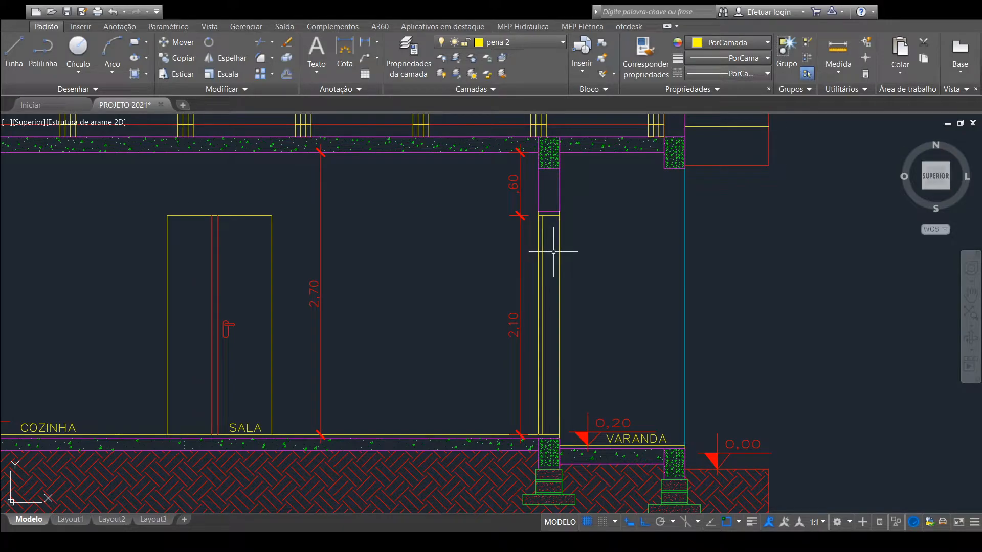
scroll(556, 205, up, 4)
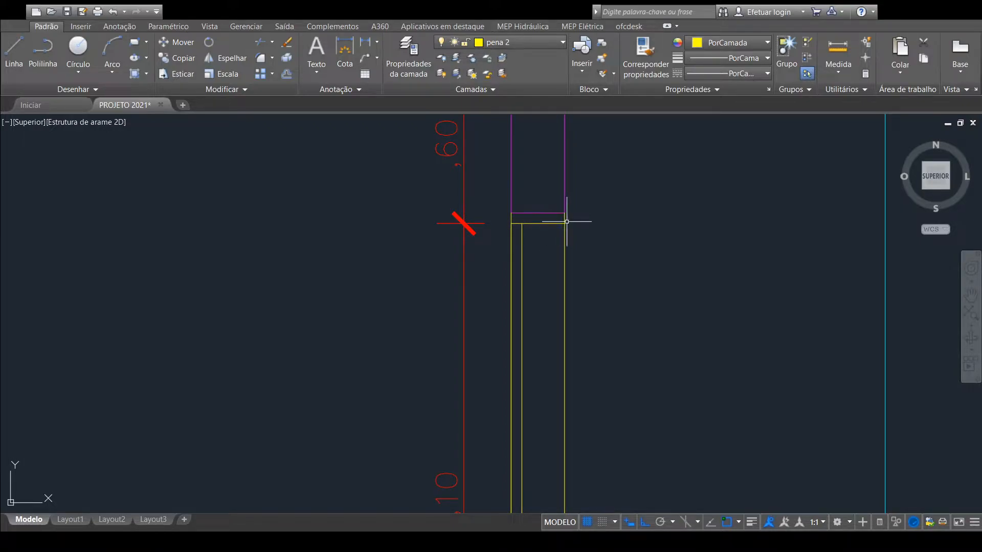
scroll(512, 216, up, 2)
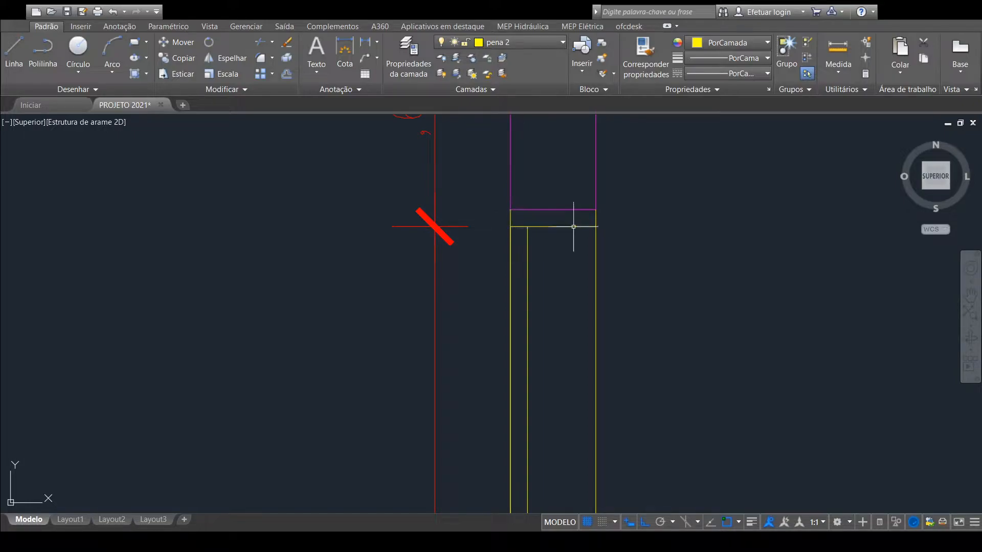
scroll(592, 241, down, 5)
scroll(585, 338, down, 5)
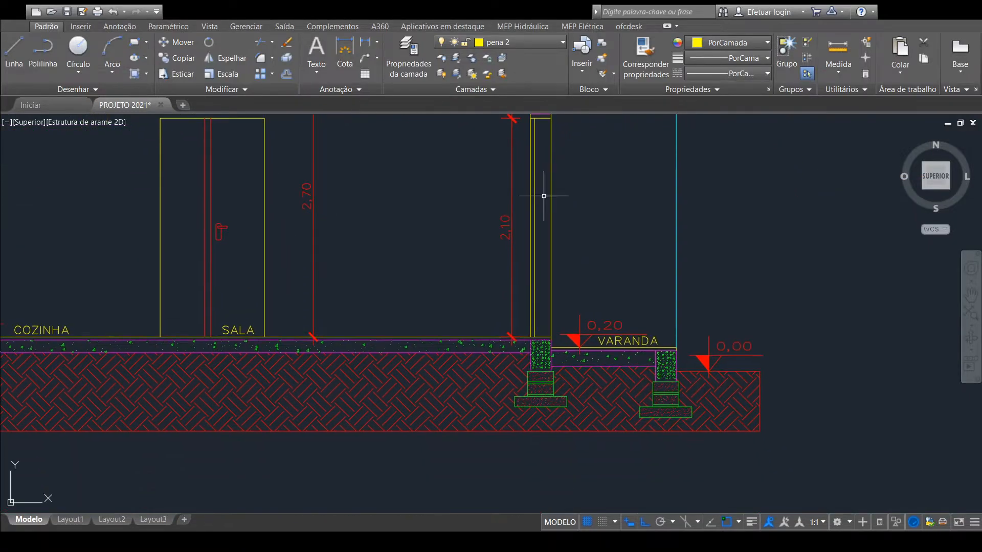
middle_drag(526, 253, 525, 159)
middle_drag(510, 388, 511, 297)
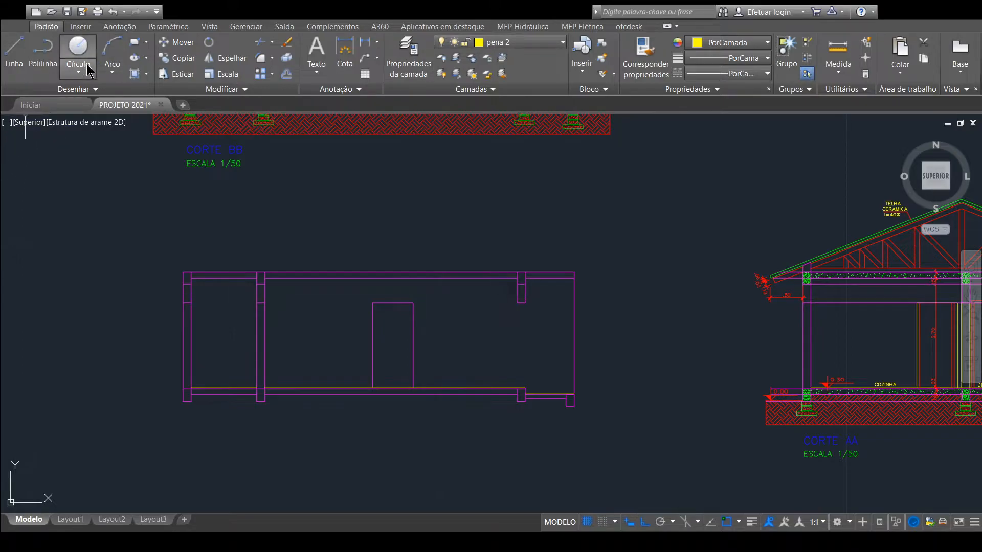
Step: Draw the veranda door's frame head as a thin polyline strip under the lintel, spanning the full wall thickness
click(41, 69)
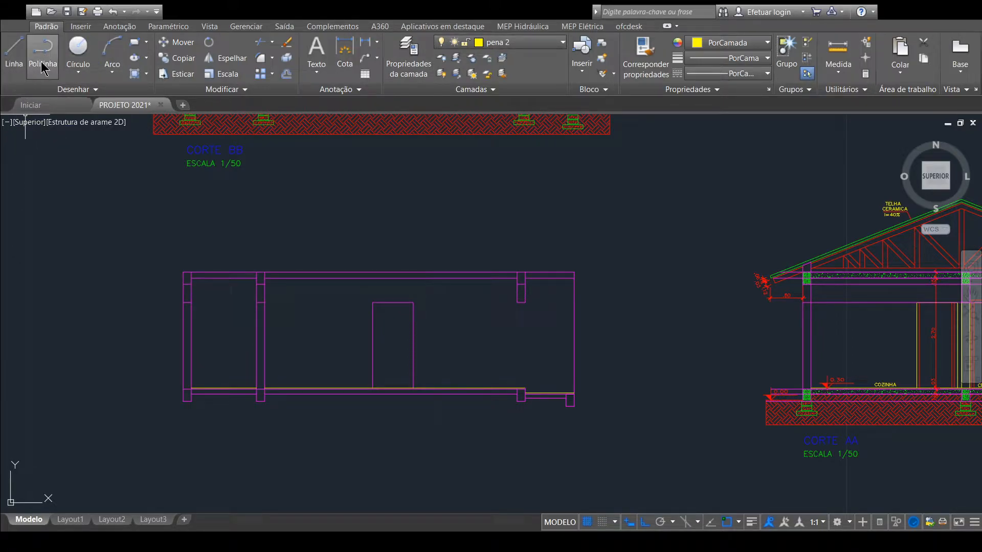
scroll(519, 314, up, 8)
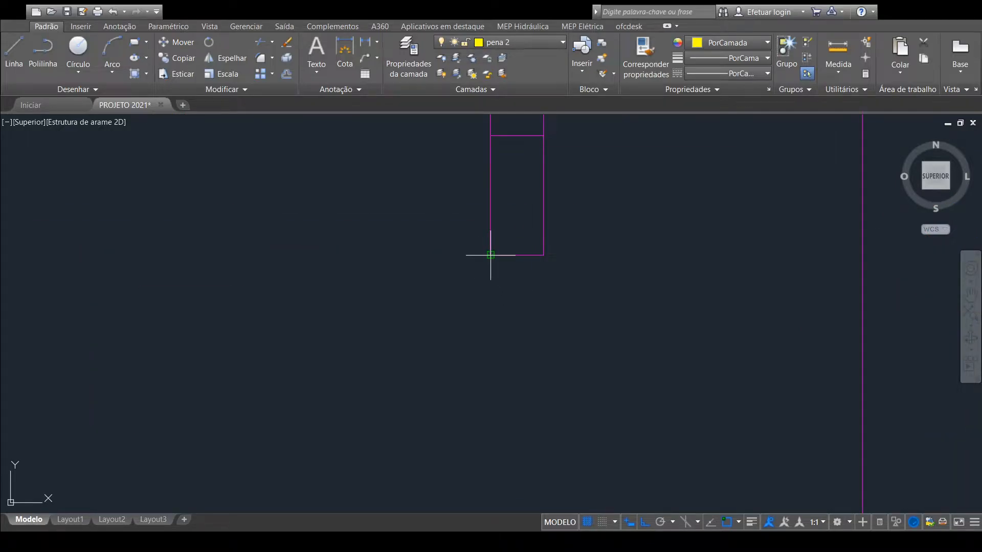
click(490, 255)
click(491, 266)
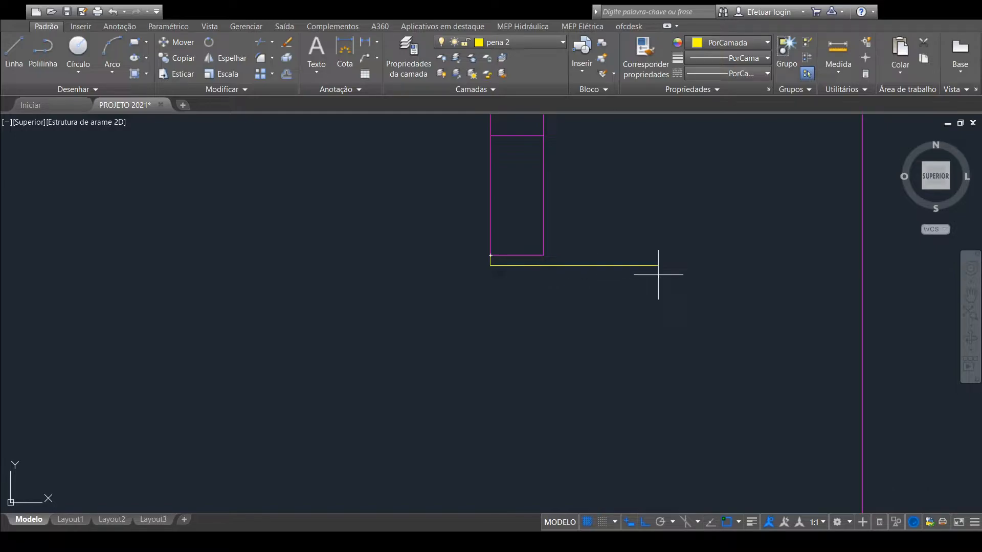
click(544, 255)
scroll(549, 253, up, 4)
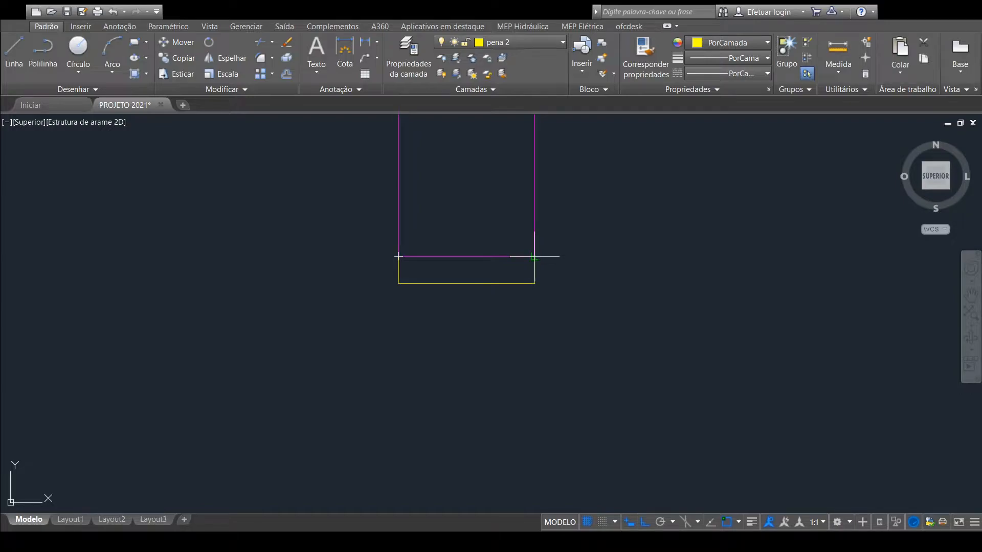
scroll(581, 285, down, 6)
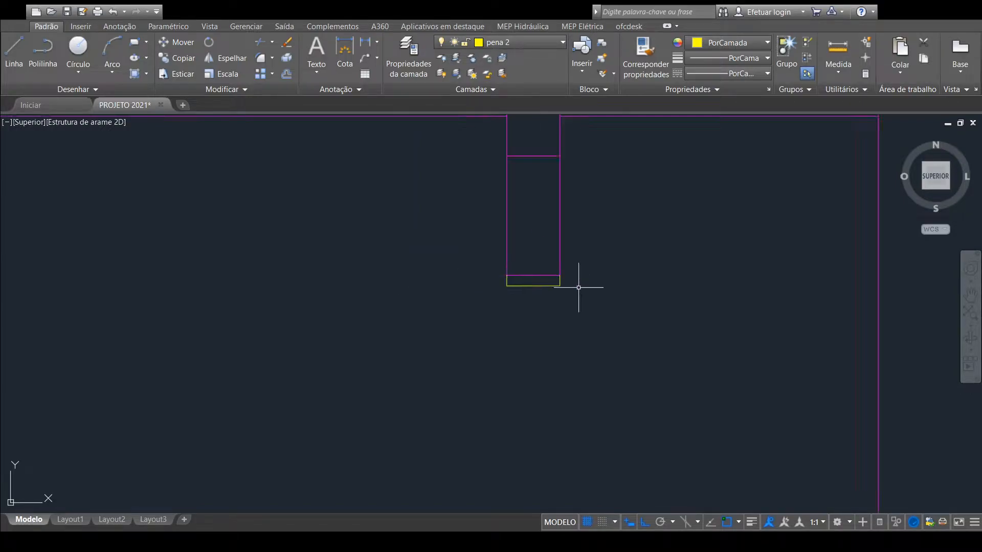
Step: Draw the veranda door frame's inner vertical line from the frame head down to the floor finish, following the finished section BB
middle_drag(588, 215, 580, 305)
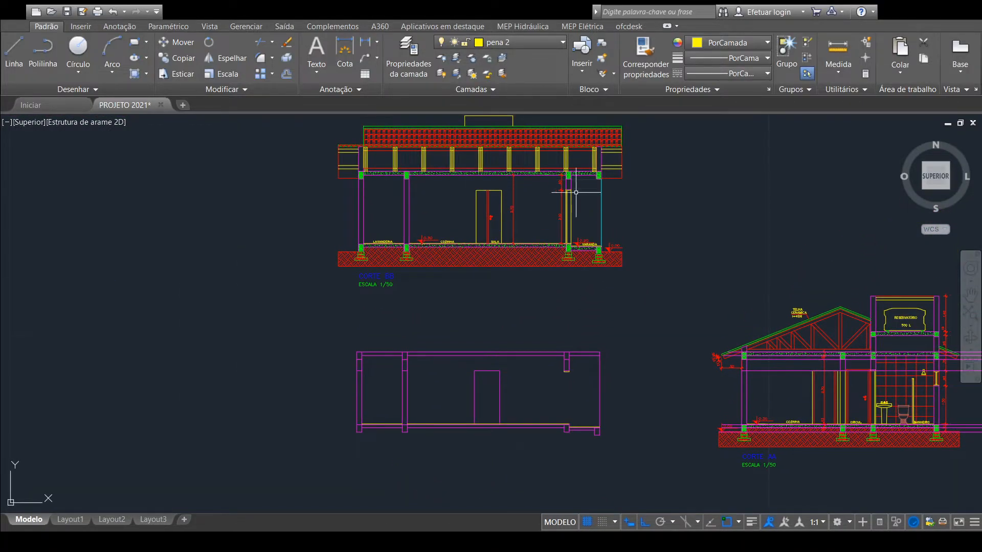
scroll(575, 199, up, 8)
scroll(565, 216, down, 3)
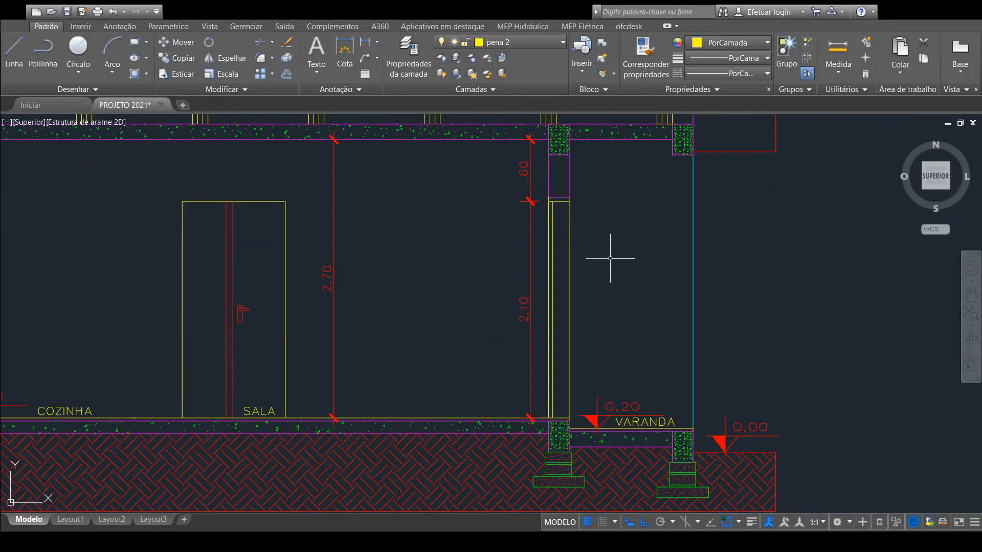
middle_drag(597, 248, 601, 230)
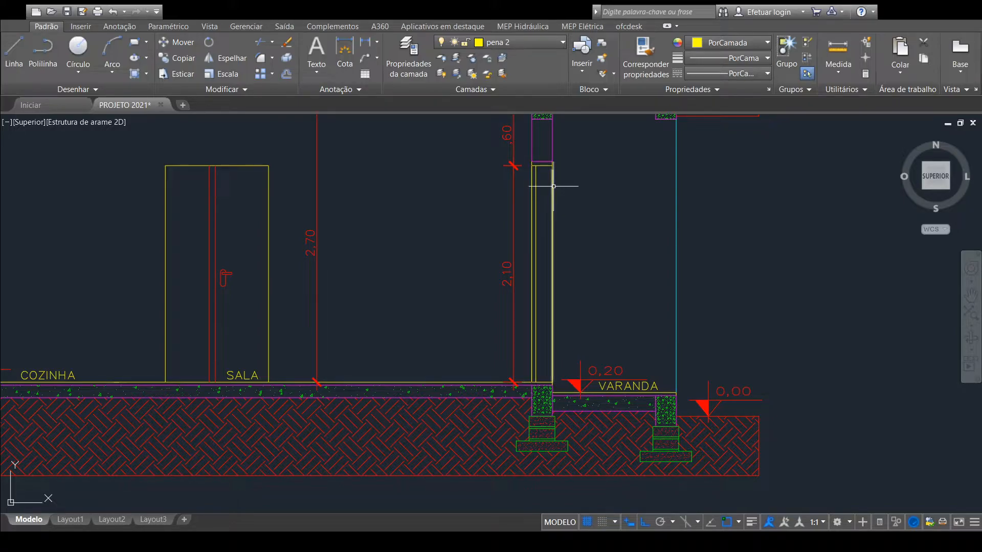
scroll(558, 255, down, 4)
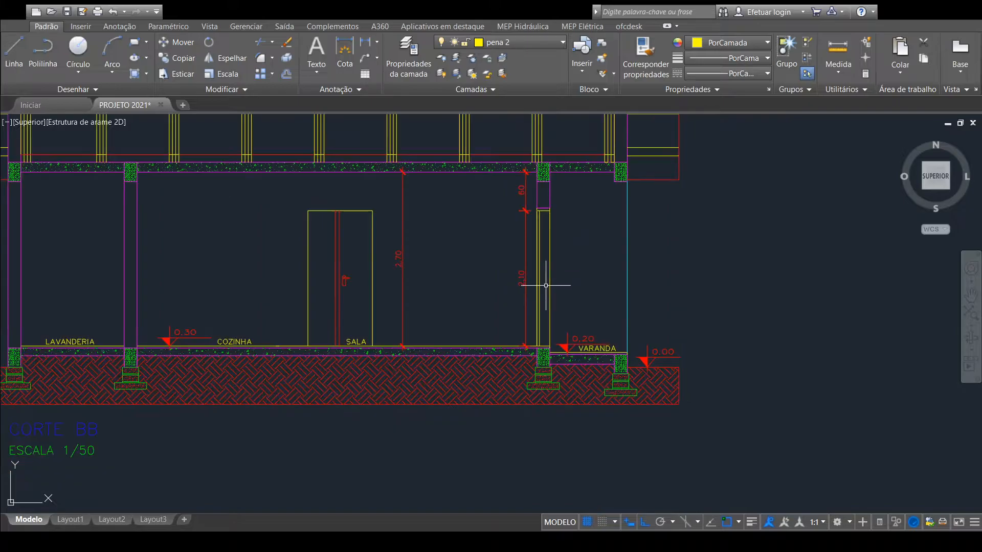
middle_drag(578, 345, 540, 169)
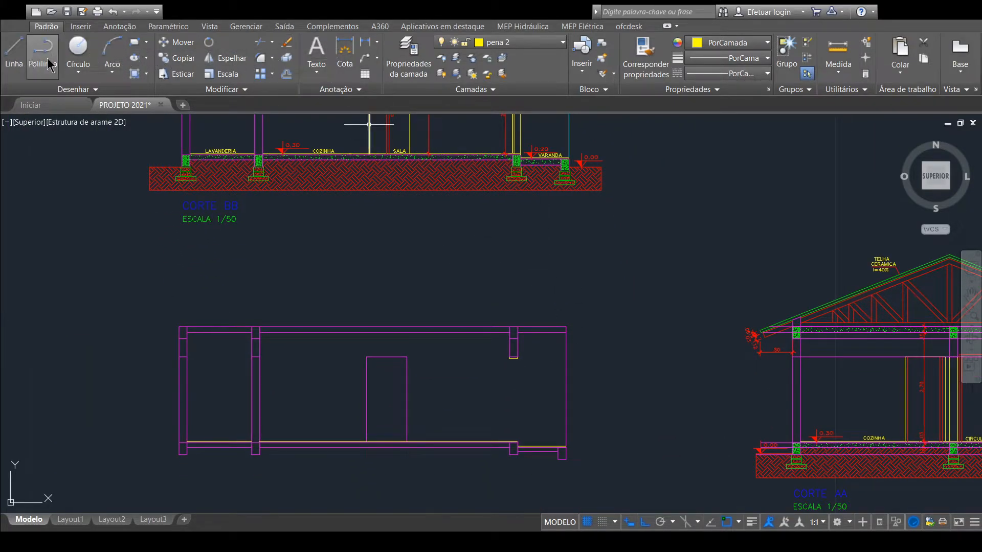
scroll(500, 382, up, 5)
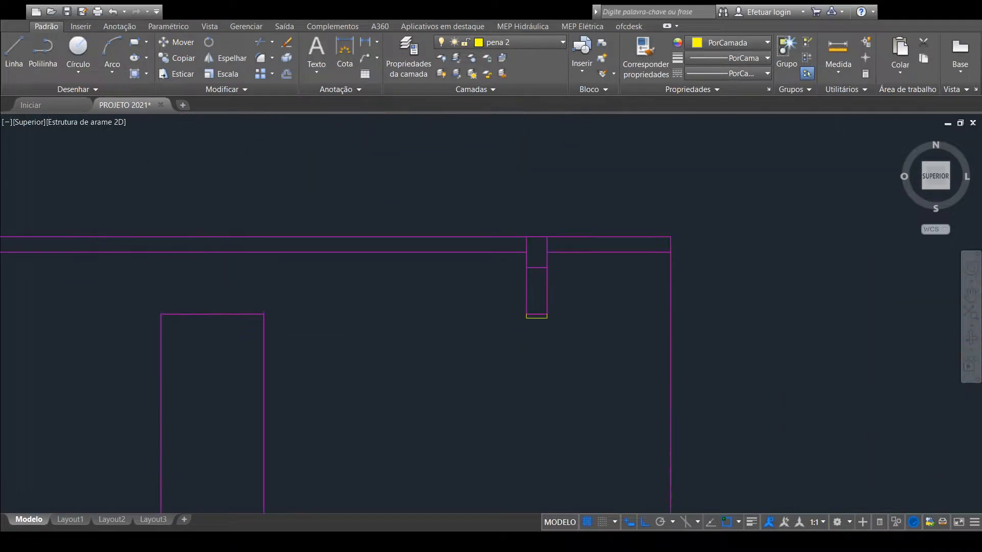
click(542, 280)
scroll(559, 384, down, 2)
middle_drag(559, 390, 554, 275)
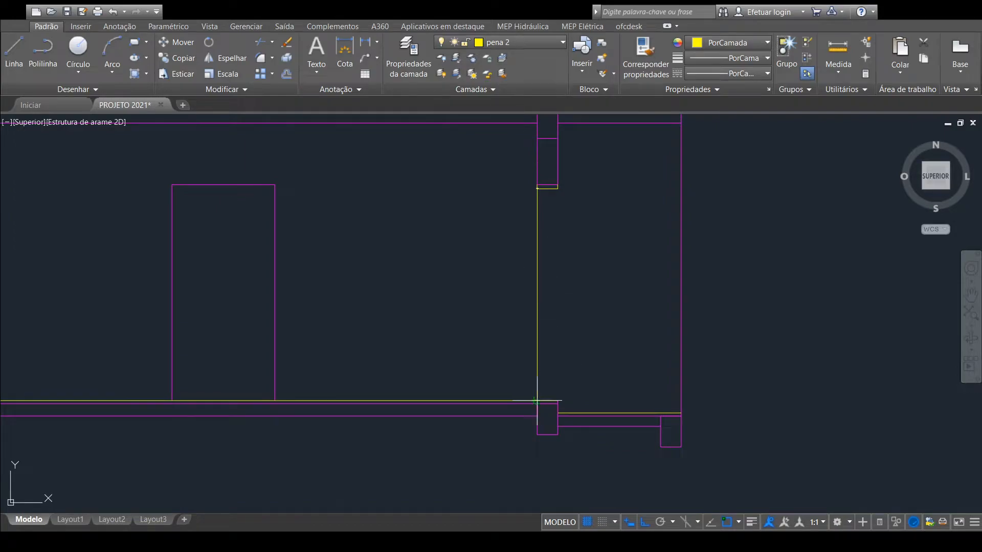
scroll(537, 402, up, 3)
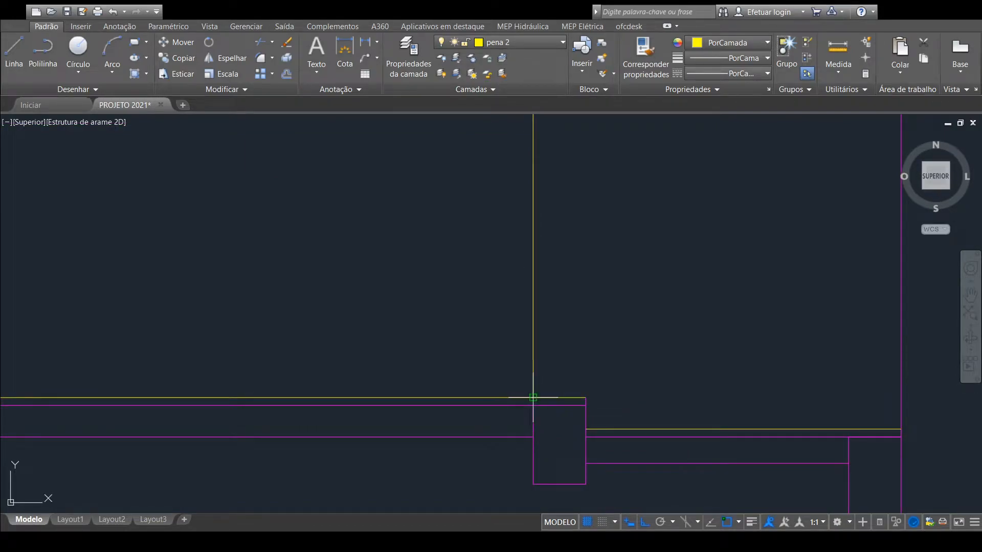
scroll(618, 333, down, 3)
middle_drag(607, 328, 581, 361)
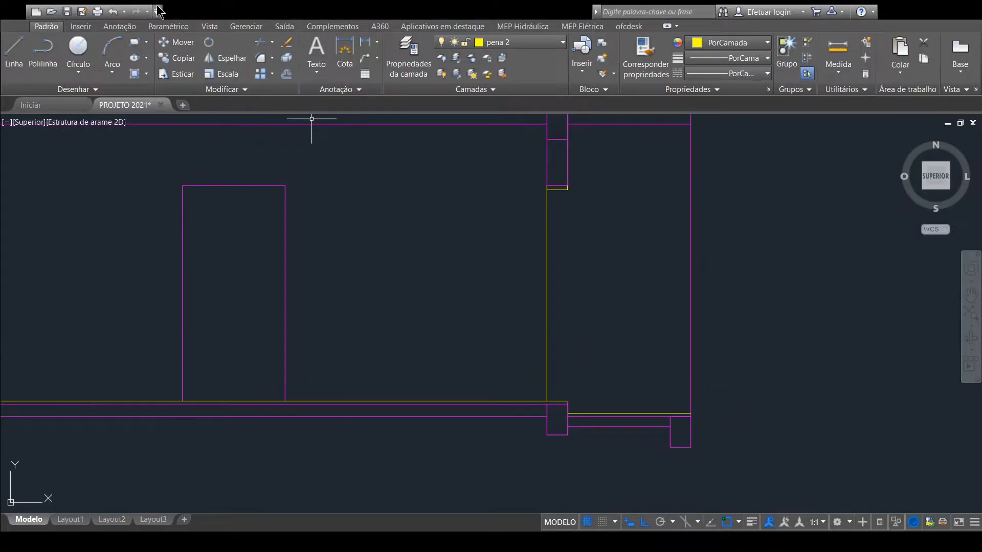
Step: Copy the frame's inner vertical line to the wall's outer face and to one frame thickness inside the opening
click(190, 60)
click(567, 257)
click(526, 282)
scroll(548, 208, up, 5)
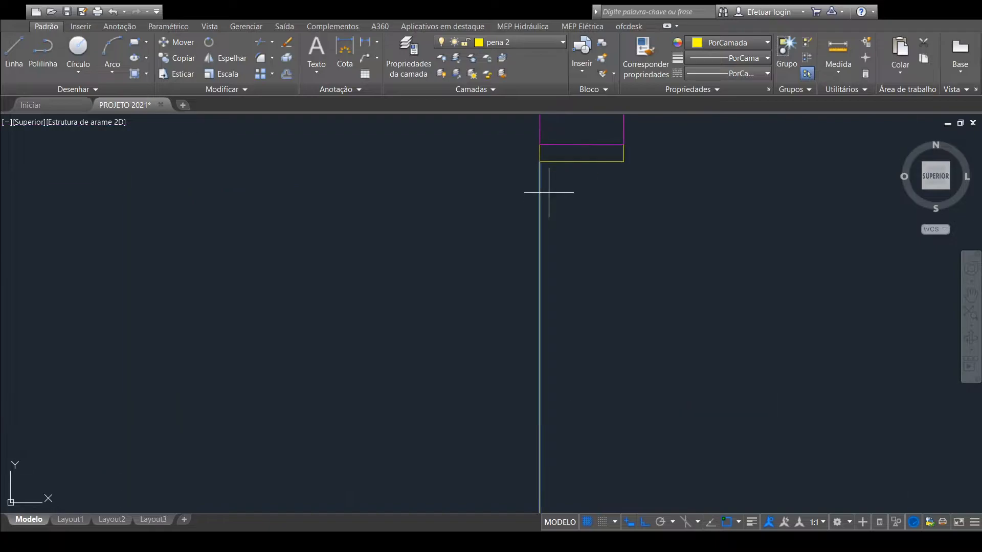
click(540, 161)
click(623, 161)
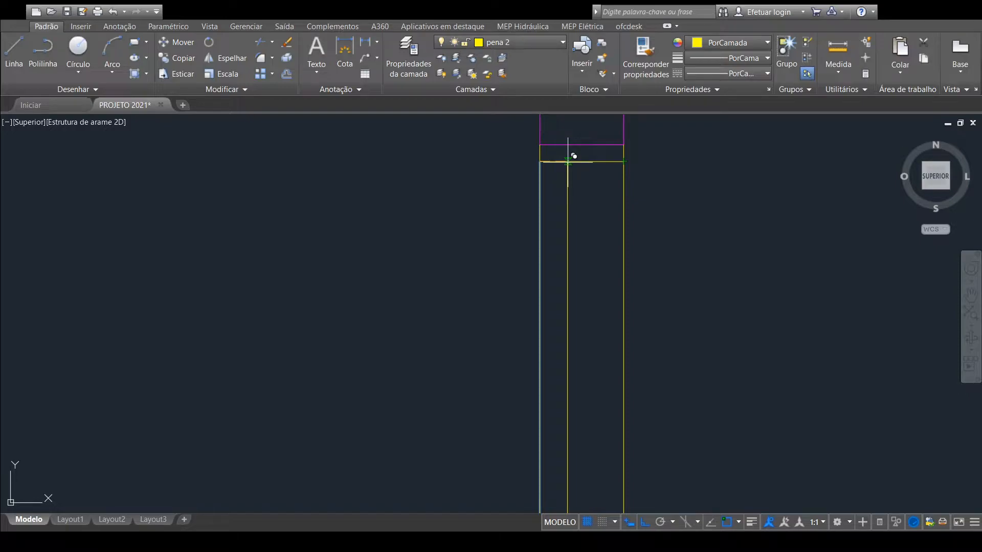
key(Return)
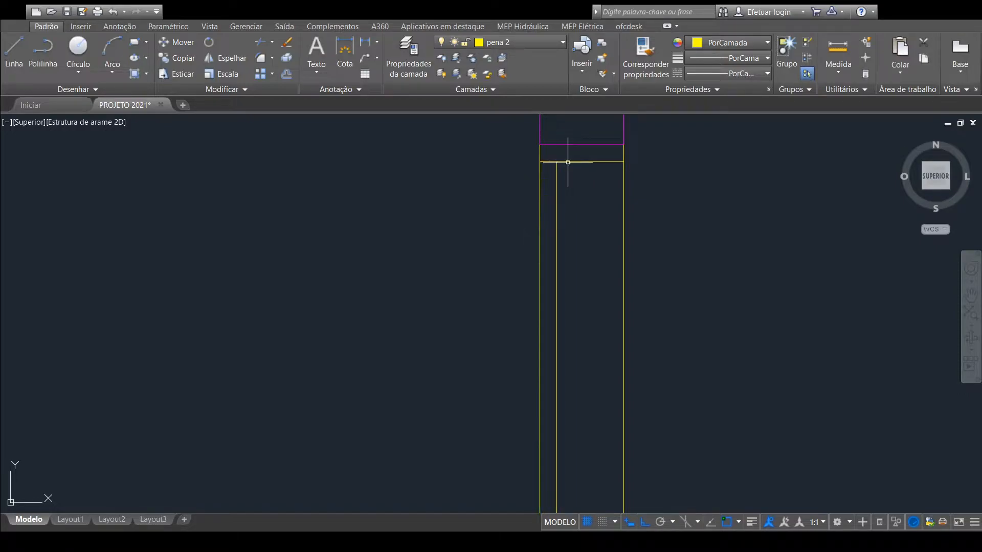
Step: Delete the leftover horizontal lines at door height inside the two solid walls enclosing the laundry
scroll(642, 248, down, 6)
scroll(659, 270, down, 2)
middle_drag(667, 252, 681, 302)
mouse_move(505, 221)
middle_down()
mouse_move(625, 354)
mouse_move(631, 397)
mouse_move(601, 234)
mouse_move(598, 397)
mouse_move(607, 305)
mouse_move(607, 371)
mouse_move(608, 352)
middle_up()
middle_drag(587, 310, 601, 152)
scroll(514, 294, up, 6)
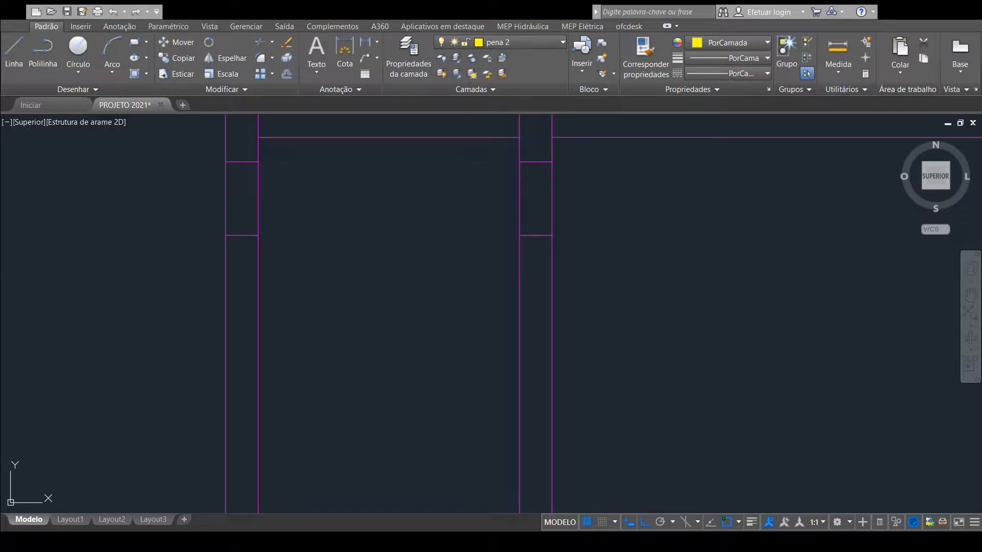
scroll(509, 285, down, 2)
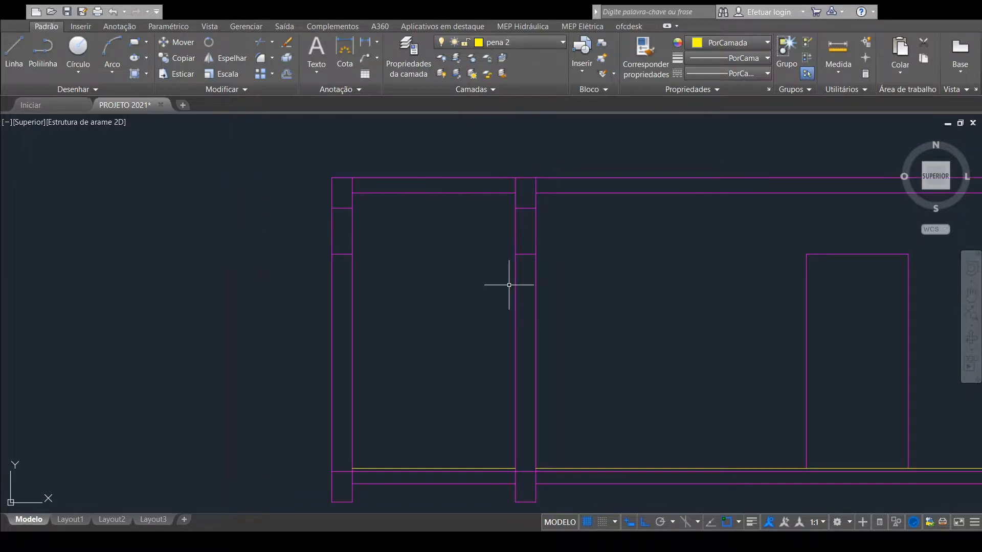
scroll(532, 265, up, 4)
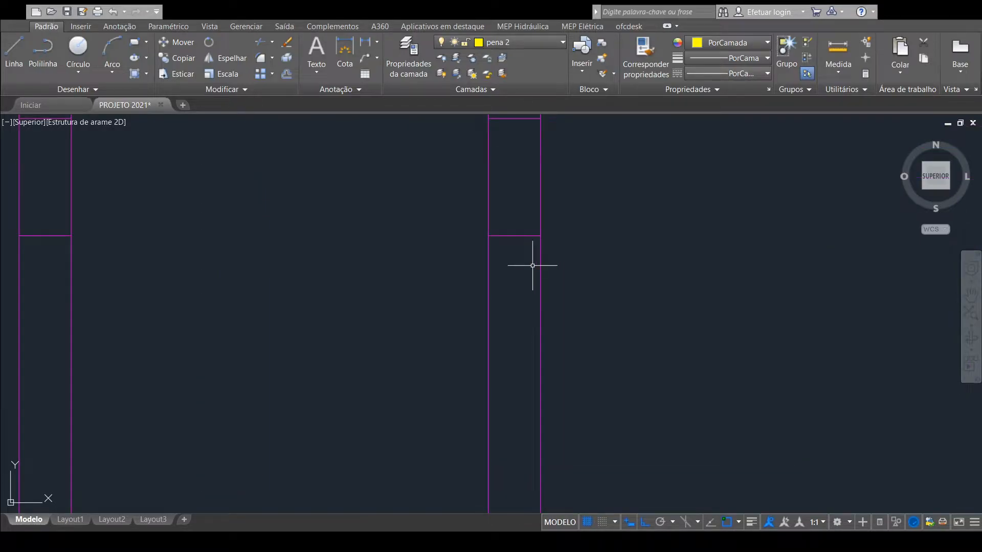
scroll(543, 259, down, 5)
scroll(548, 262, up, 2)
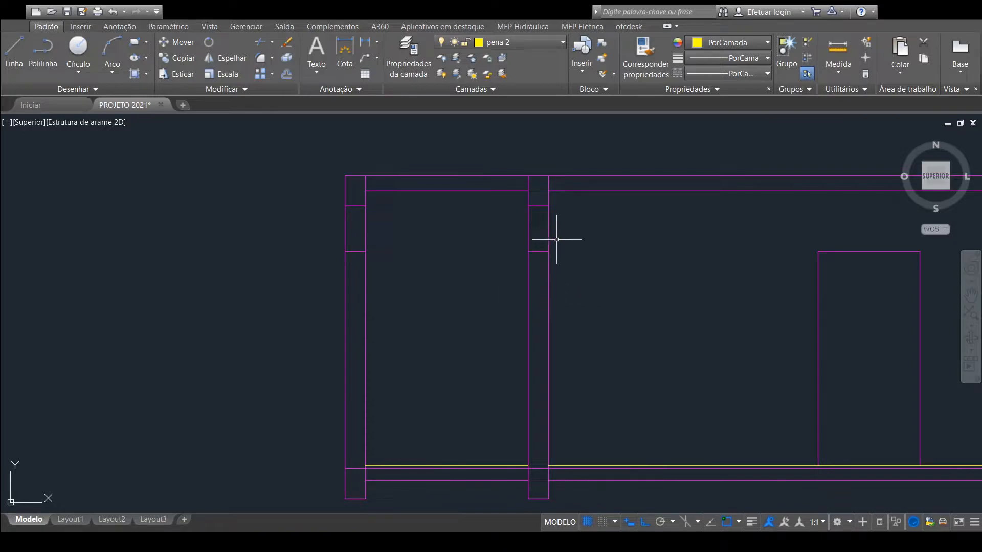
click(538, 251)
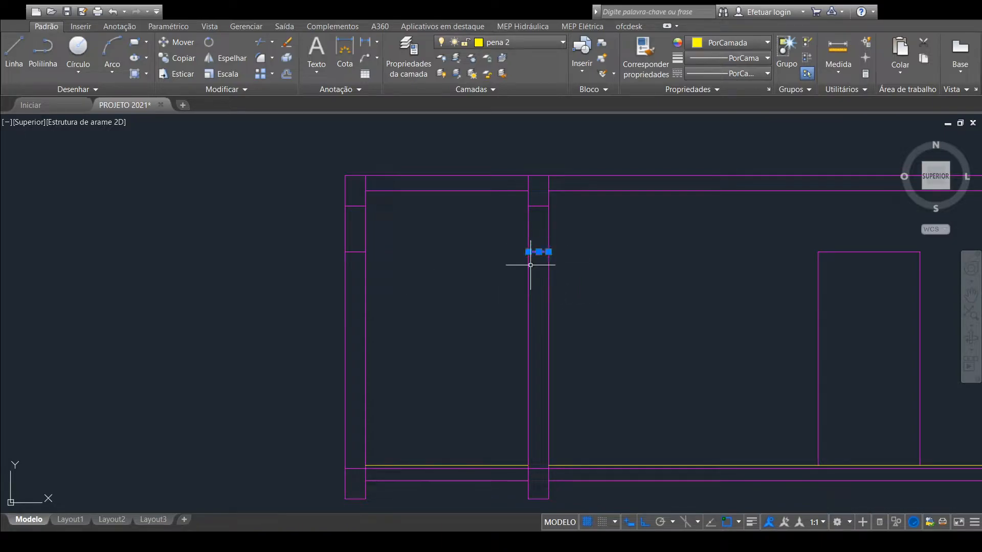
click(355, 252)
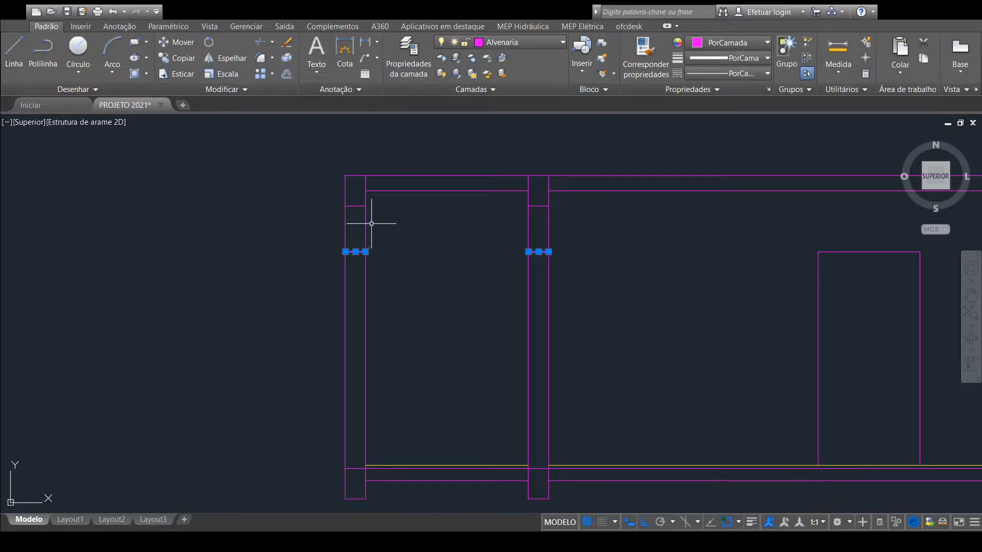
key(Escape)
Step: Compare the interior door opening with the finished section BB and move its outline to the layer pena 4
scroll(482, 286, down, 5)
mouse_move(527, 263)
middle_down()
mouse_move(496, 481)
mouse_move(484, 355)
mouse_move(500, 423)
mouse_move(508, 373)
middle_up()
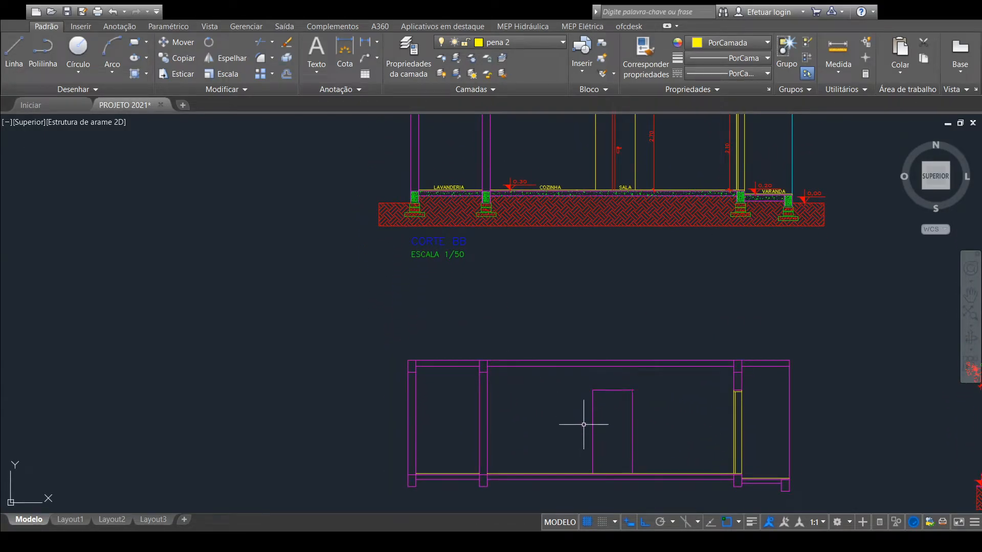
scroll(634, 407, up, 4)
scroll(667, 353, down, 2)
mouse_move(668, 365)
middle_down()
mouse_move(680, 454)
mouse_move(674, 317)
middle_up()
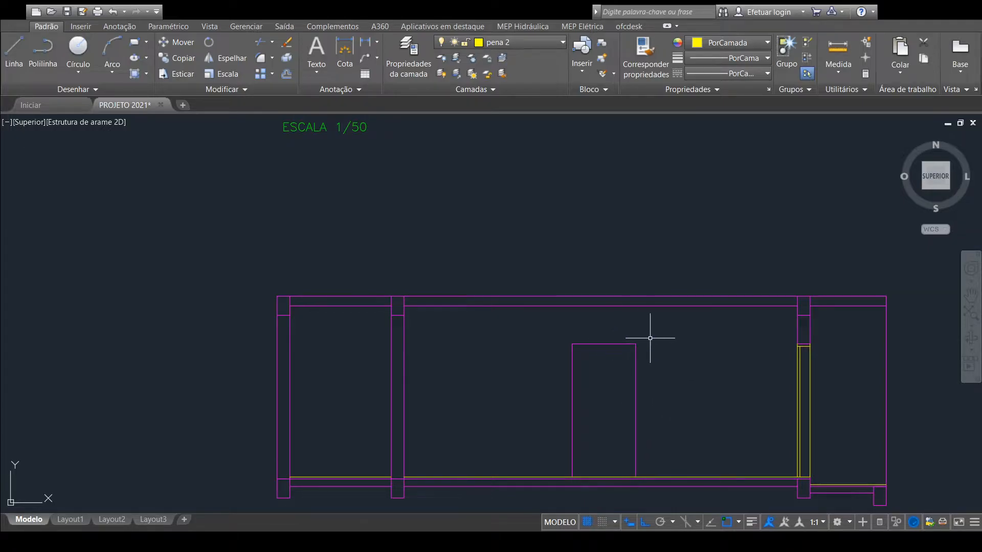
scroll(653, 349, down, 3)
middle_drag(649, 320, 649, 438)
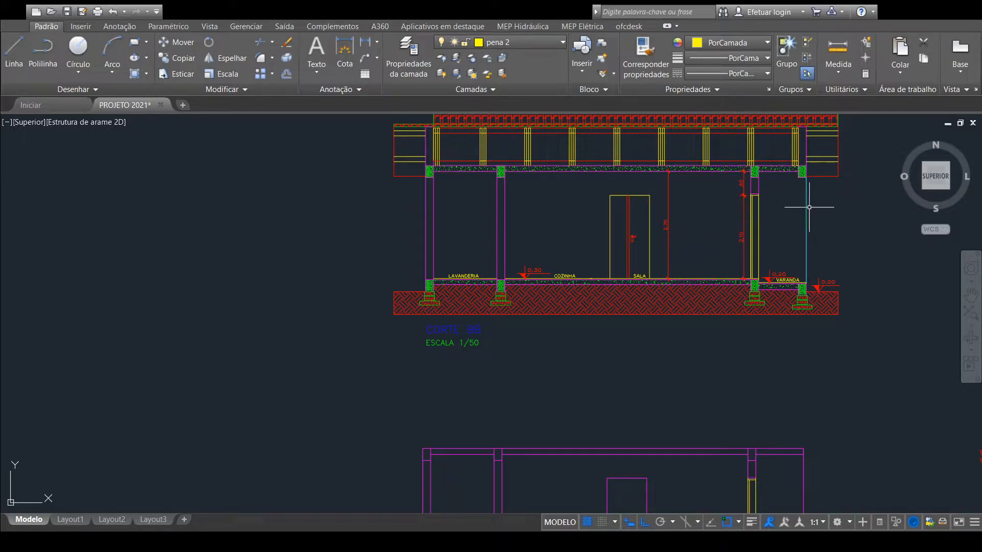
middle_drag(701, 406, 706, 303)
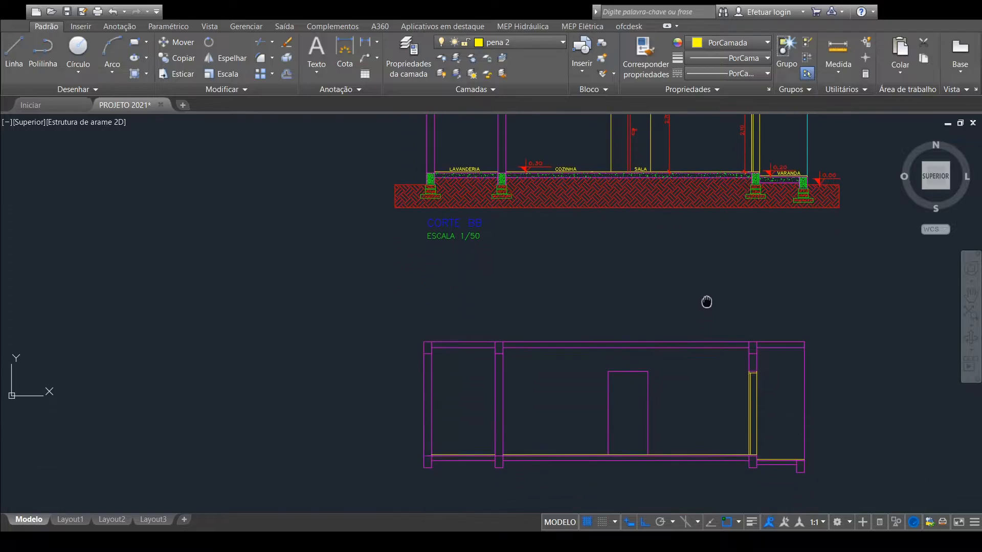
scroll(651, 368, up, 2)
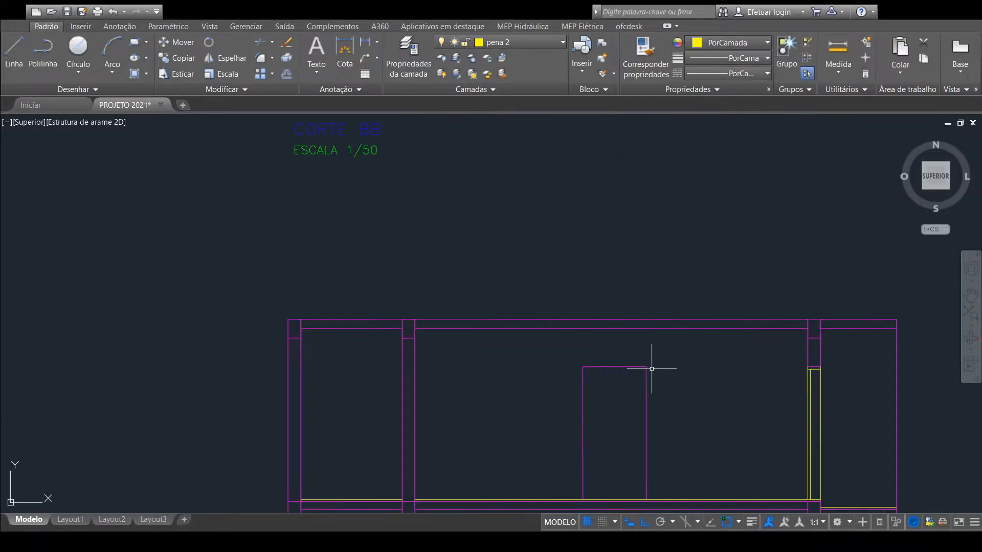
click(664, 353)
click(579, 397)
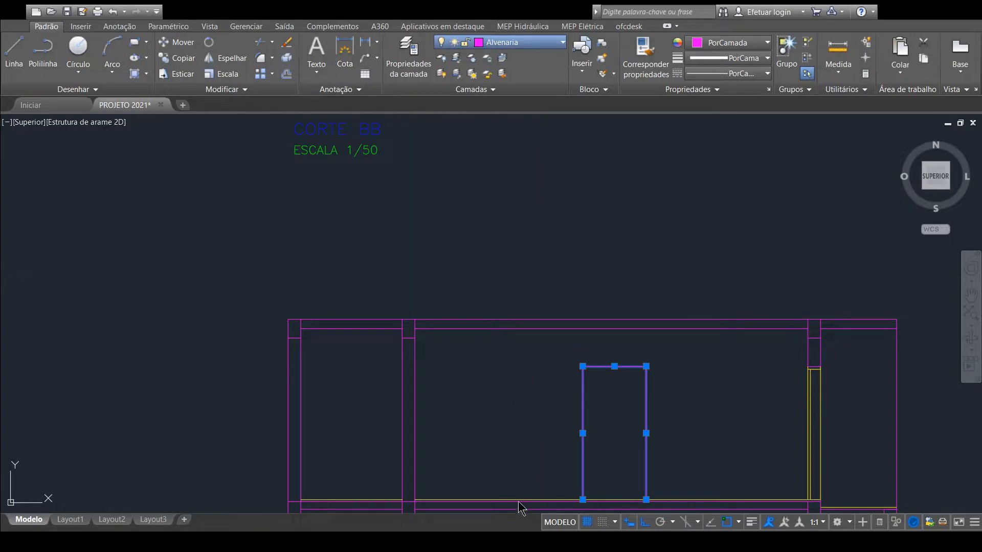
key(Escape)
click(582, 378)
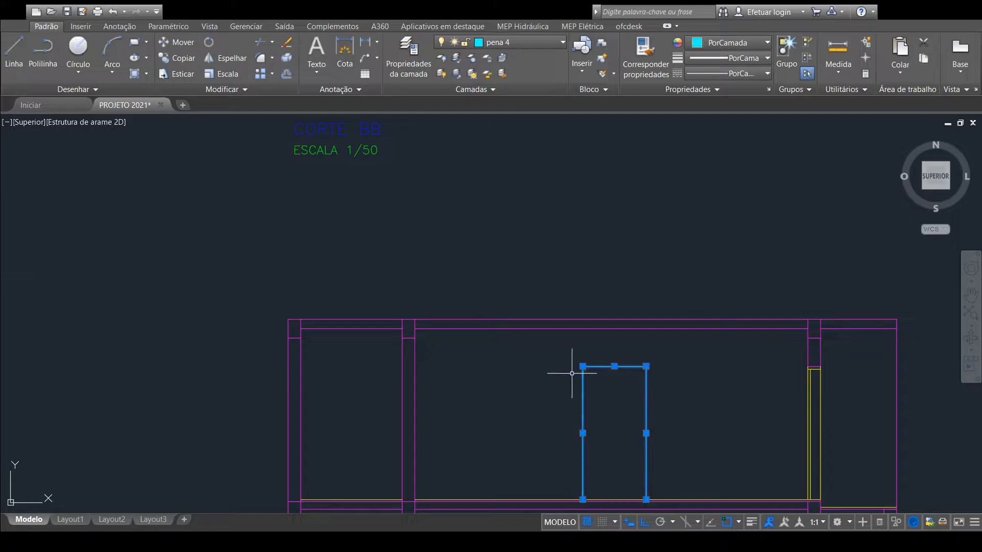
key(Escape)
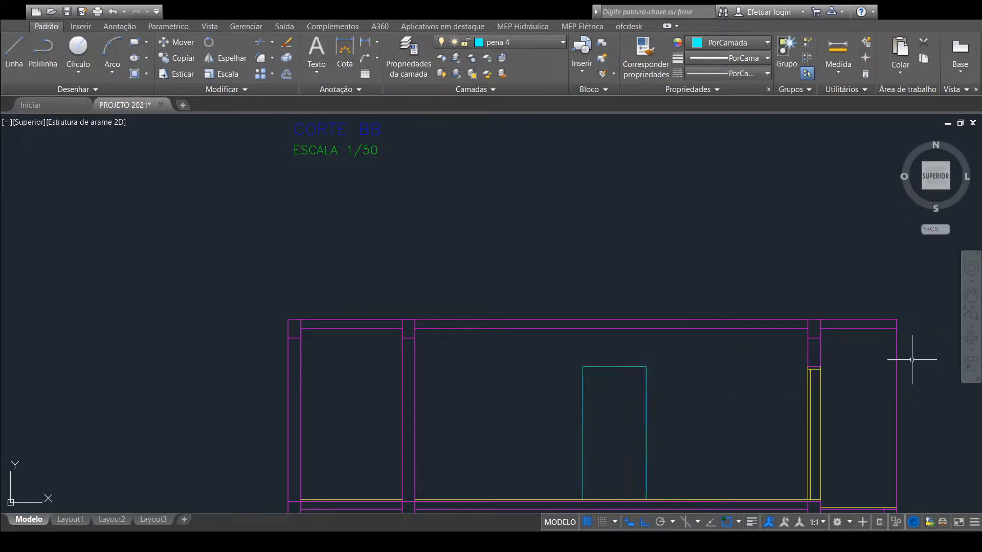
Step: Check the extent of the veranda's outer edge line and compare it with the finished section BB
click(912, 358)
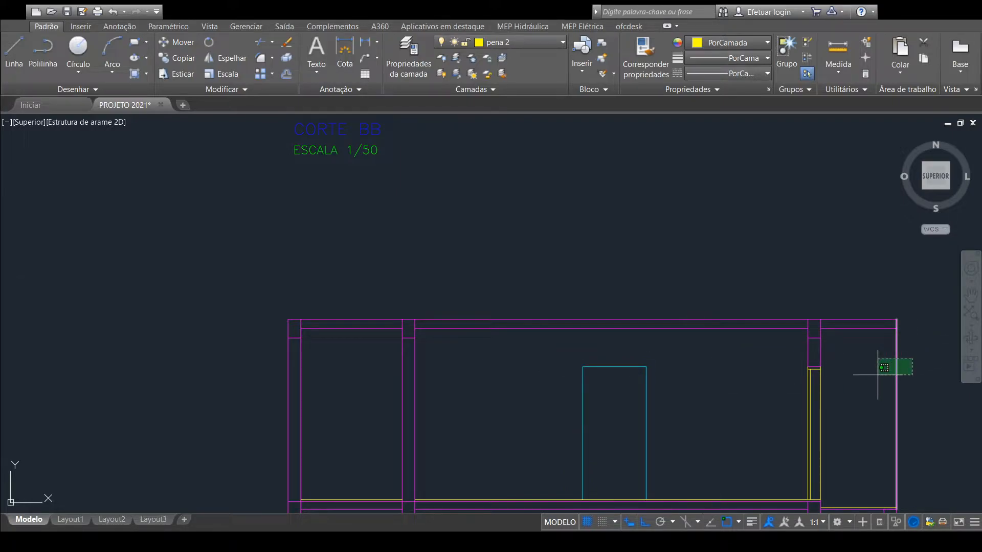
click(877, 375)
mouse_move(921, 412)
middle_down()
mouse_move(815, 378)
mouse_move(829, 408)
mouse_move(822, 497)
mouse_move(789, 355)
mouse_move(809, 412)
mouse_move(815, 406)
middle_up()
scroll(816, 382, up, 2)
scroll(813, 384, down, 4)
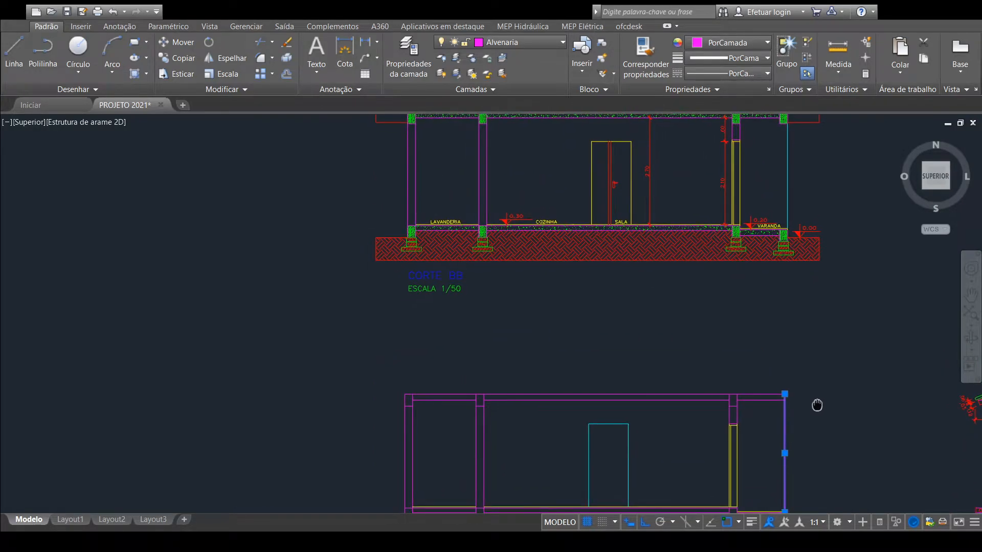
key(Escape)
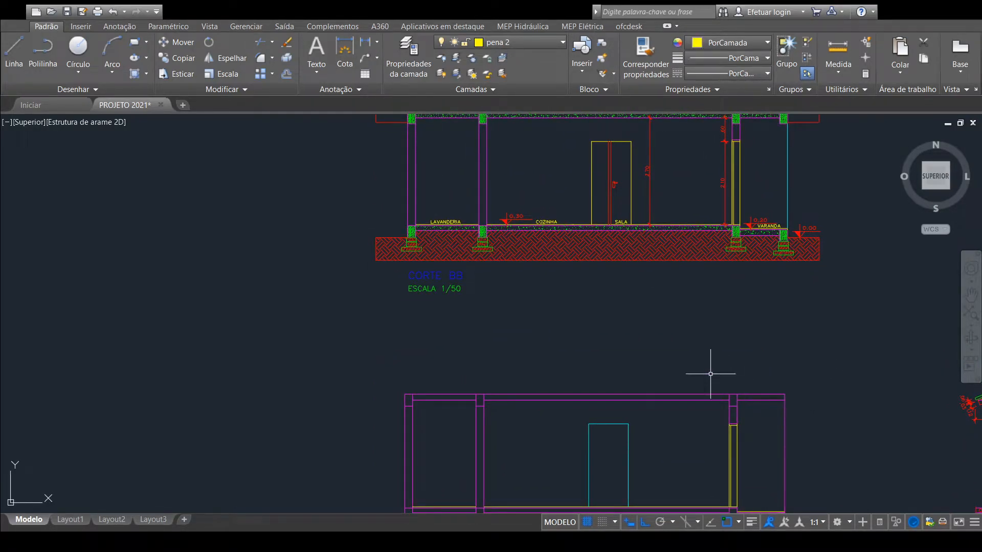
scroll(745, 408, up, 4)
middle_drag(745, 407, 594, 136)
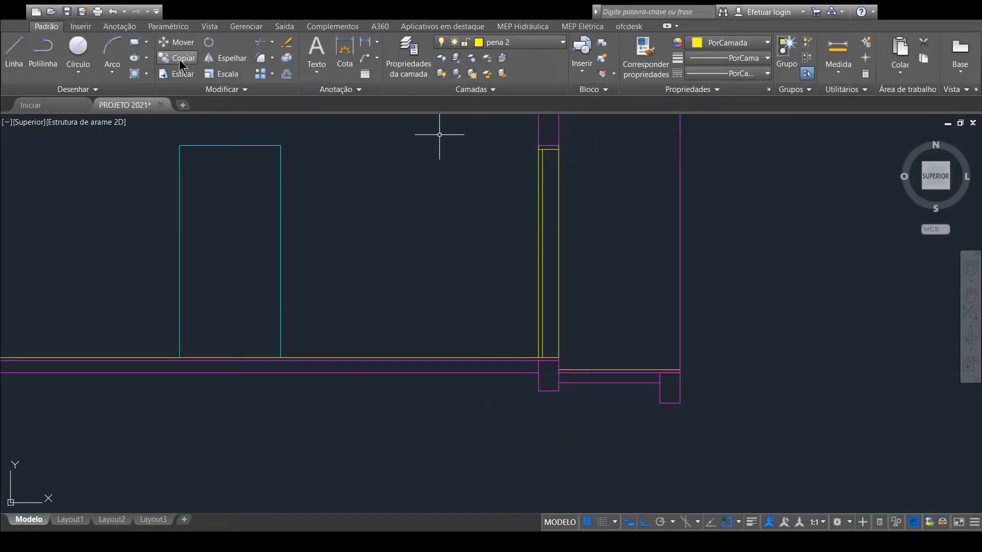
Step: Copy the veranda's lower beam rectangle up to the outer end of the roof slab, aligned with its upper corner
click(699, 395)
click(657, 410)
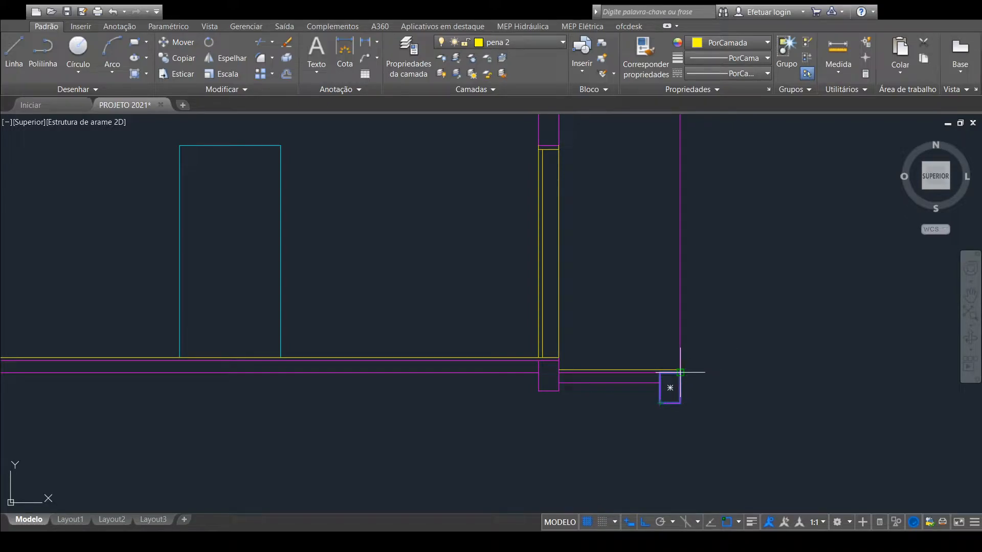
mouse_move(726, 266)
middle_down()
mouse_move(765, 441)
mouse_move(743, 374)
middle_up()
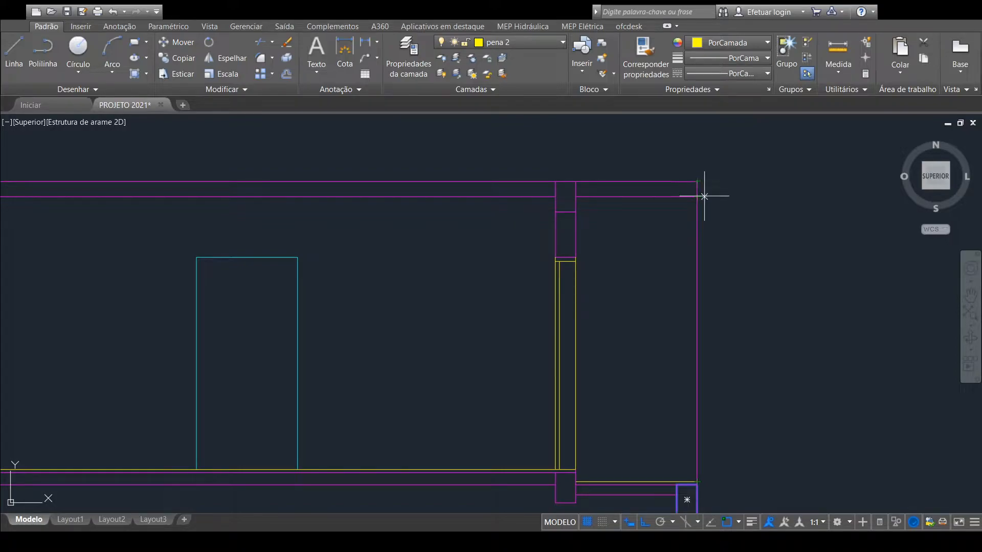
middle_drag(794, 414, 765, 313)
scroll(660, 394, up, 3)
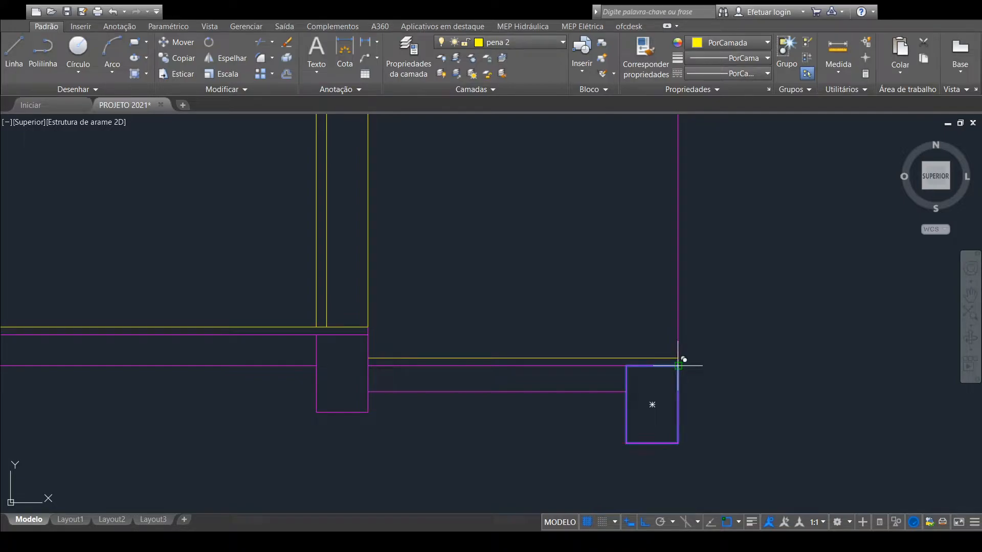
scroll(762, 146, down, 3)
middle_drag(761, 149, 771, 384)
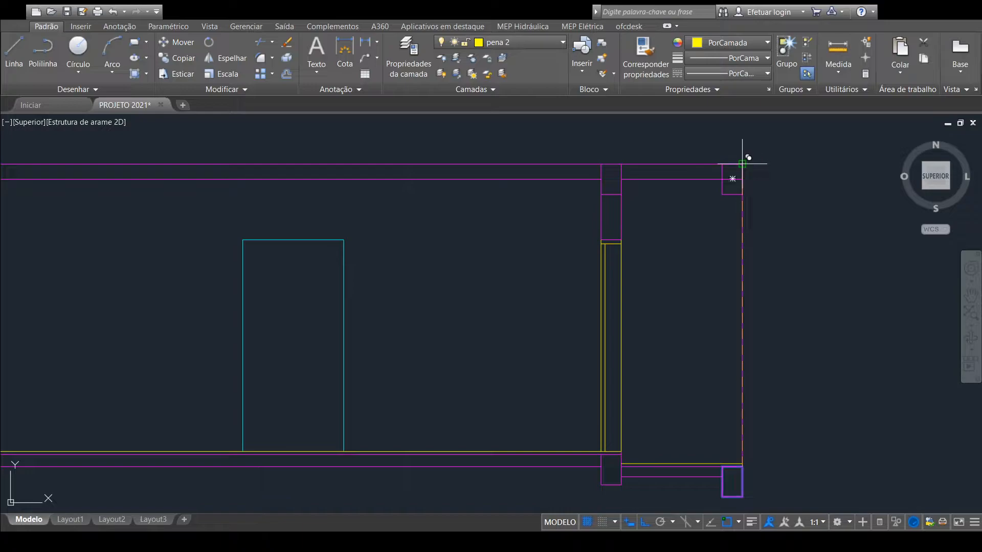
click(765, 164)
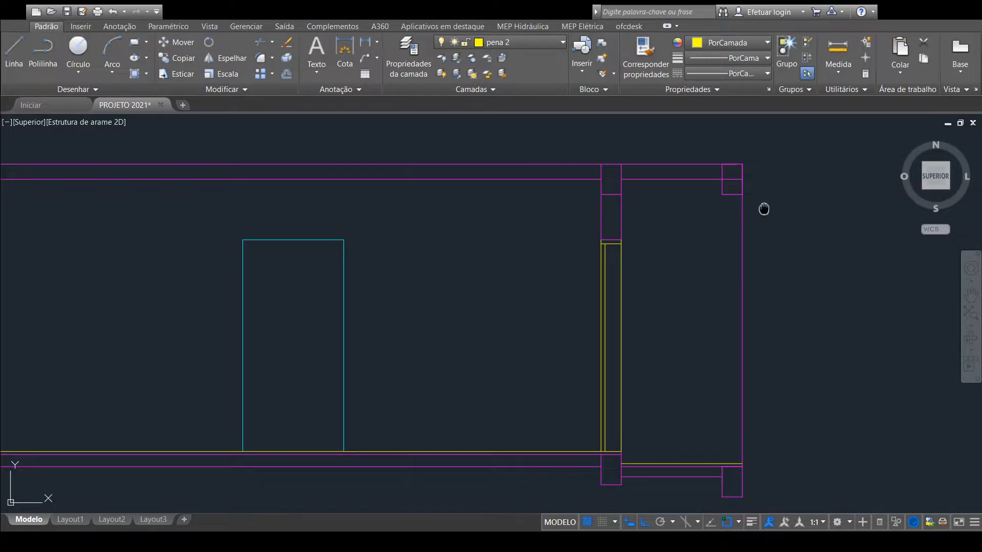
middle_drag(764, 208, 734, 238)
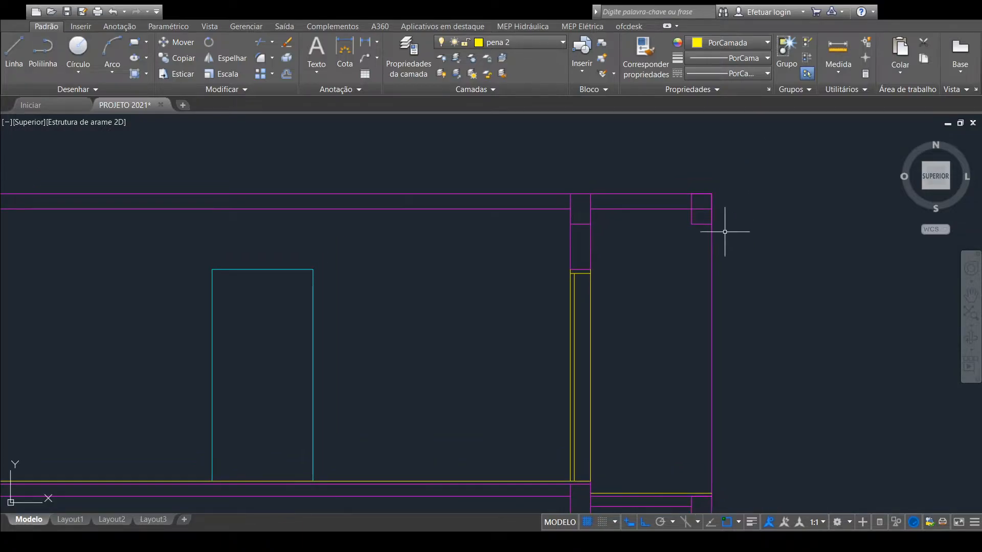
Step: Trim the roof slab's underside line where it crosses the copied veranda beam
click(259, 44)
scroll(713, 209, up, 3)
click(692, 196)
click(660, 232)
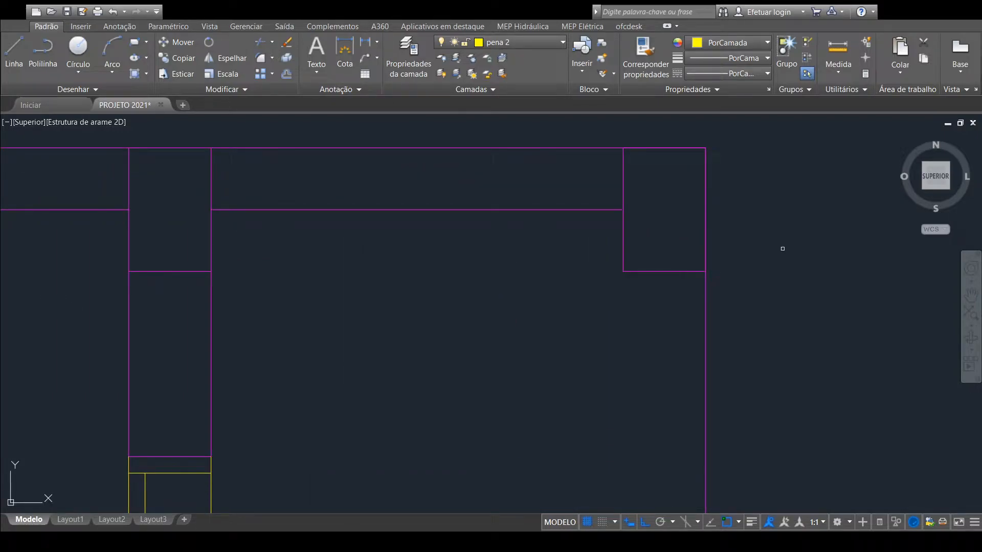
scroll(779, 261, down, 4)
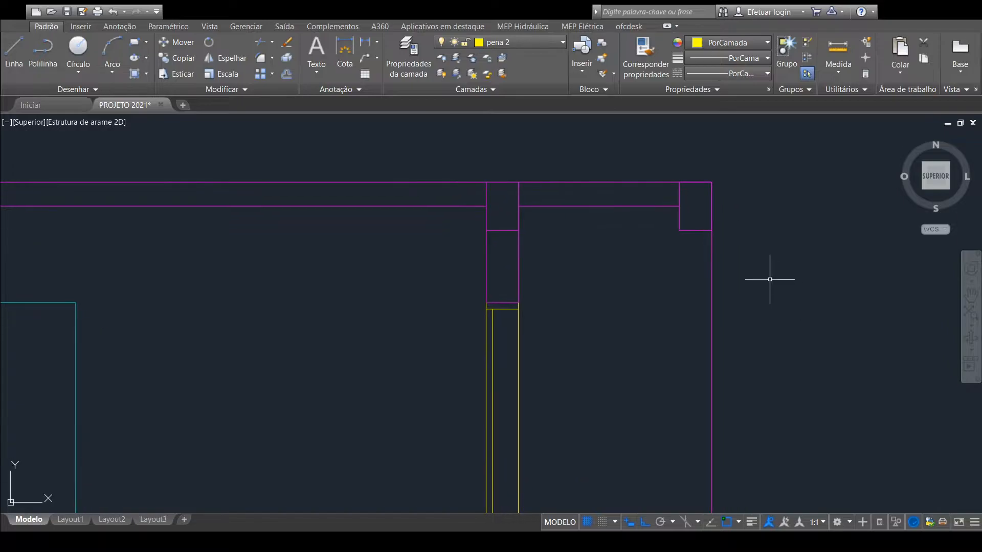
Step: Shorten the veranda's outer vertical line so its upper end meets the underside of the roof beam, and check its lower end
click(758, 268)
click(697, 299)
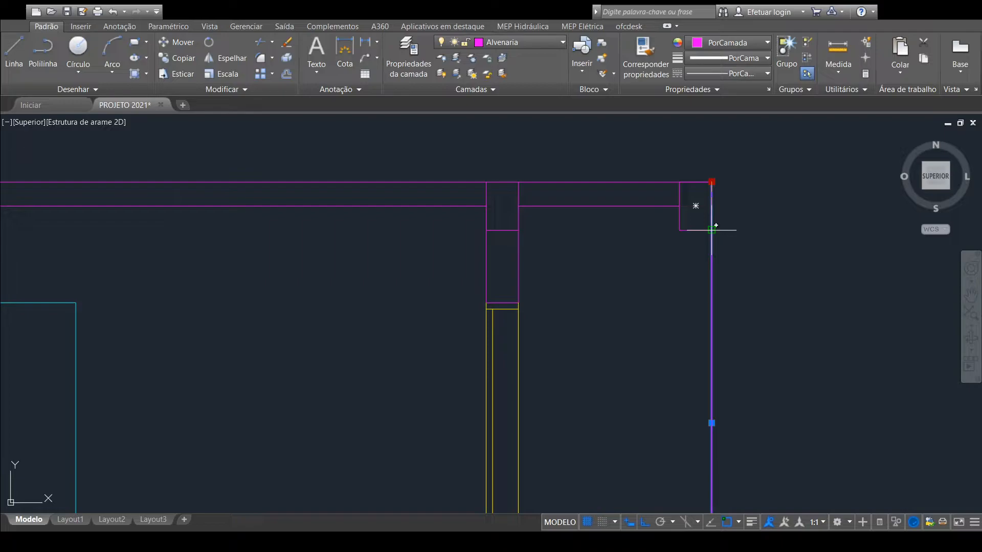
click(712, 230)
scroll(813, 358, down, 2)
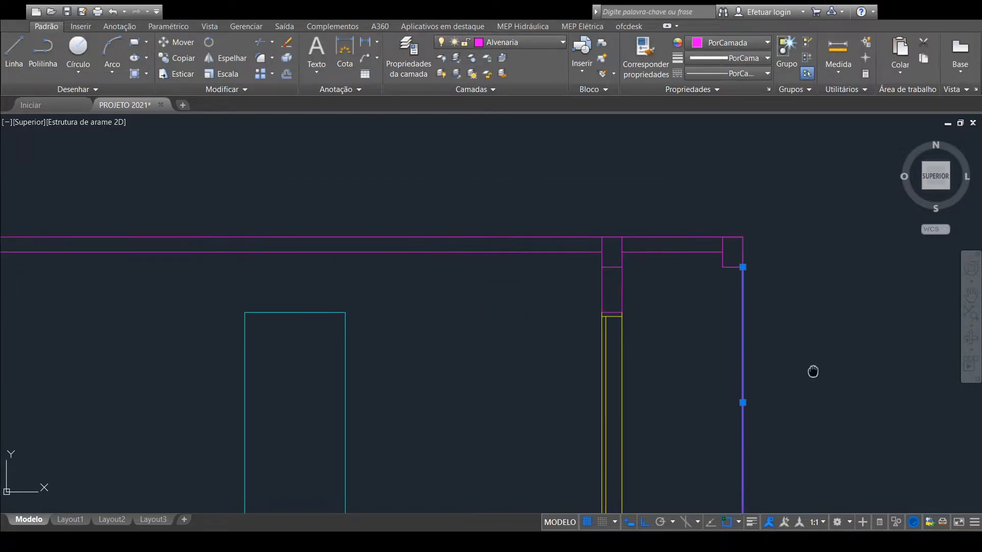
middle_drag(818, 386, 753, 157)
scroll(694, 317, up, 4)
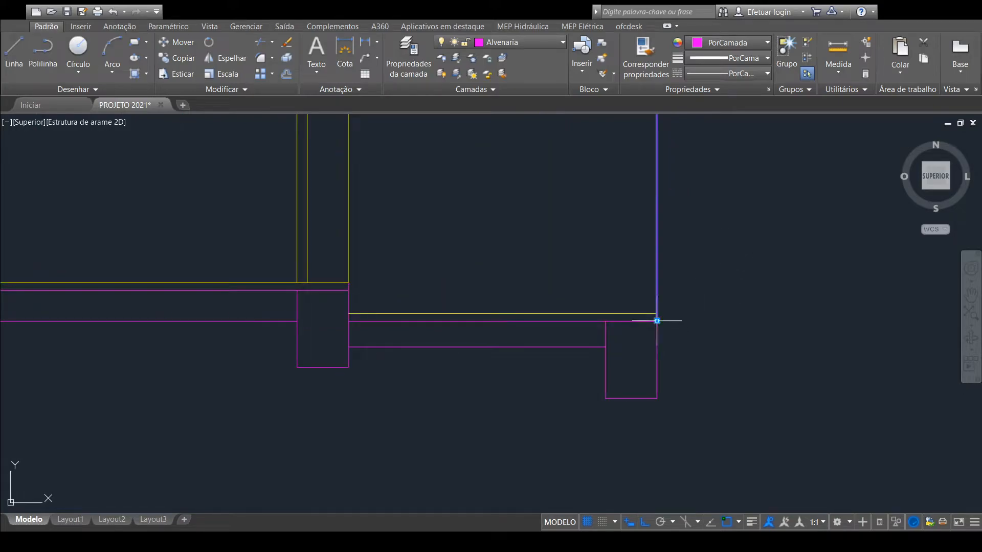
Step: Move the veranda's outer vertical line to the layer pena 4
scroll(706, 276, down, 2)
scroll(746, 261, down, 2)
middle_drag(746, 261, 745, 408)
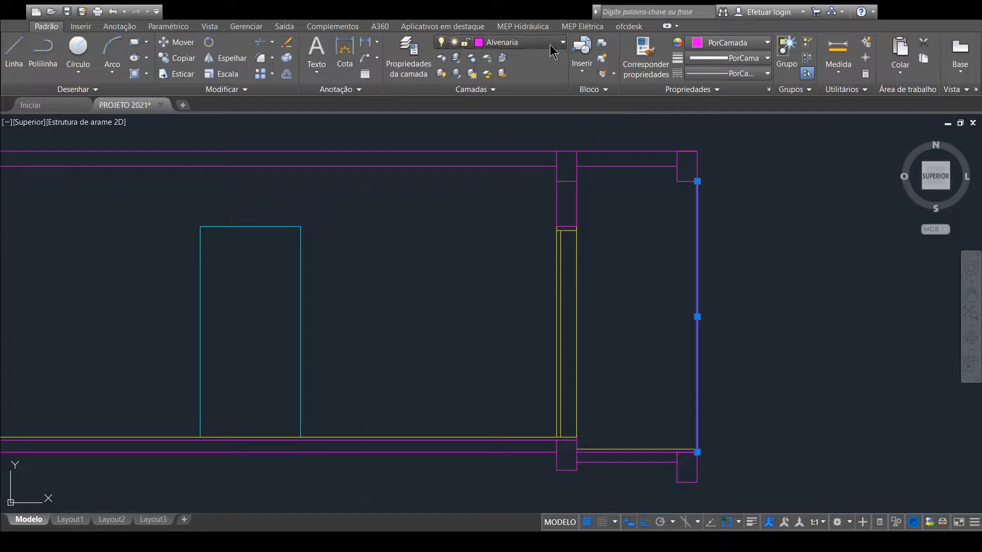
key(Escape)
click(526, 457)
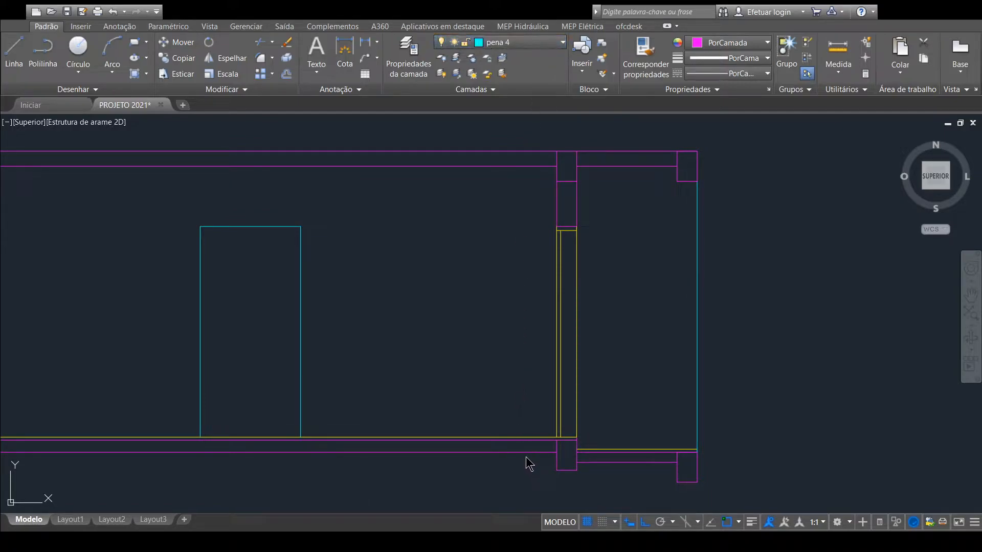
key(Escape)
Step: Examine the interior door opening in the finished section BB, including the red door leaf lines and handle
scroll(624, 318, down, 5)
mouse_move(625, 317)
middle_down()
mouse_move(728, 339)
mouse_move(692, 390)
mouse_move(691, 381)
mouse_move(741, 421)
mouse_move(692, 327)
mouse_move(726, 410)
mouse_move(706, 292)
mouse_move(638, 313)
mouse_move(640, 293)
mouse_move(670, 453)
middle_up()
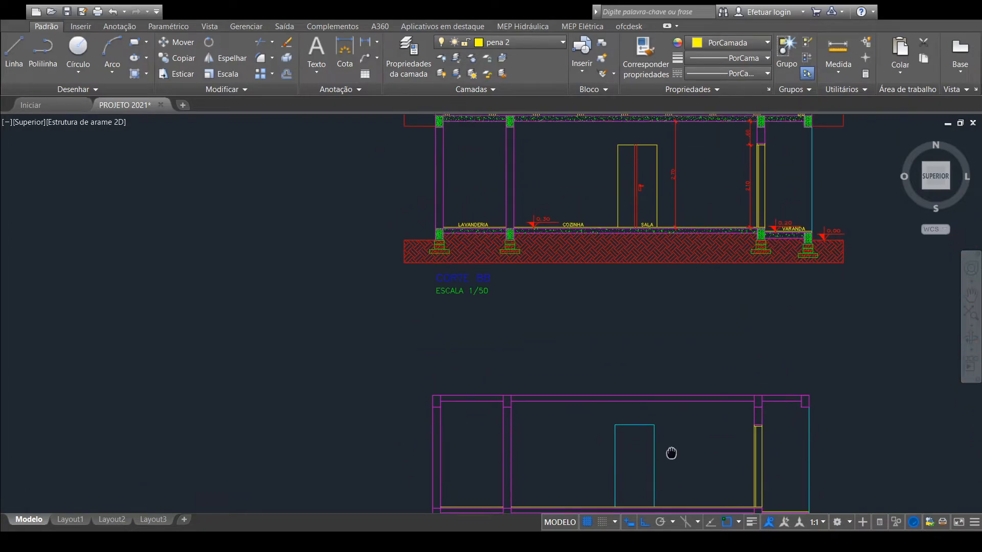
scroll(662, 221, up, 3)
scroll(650, 278, up, 2)
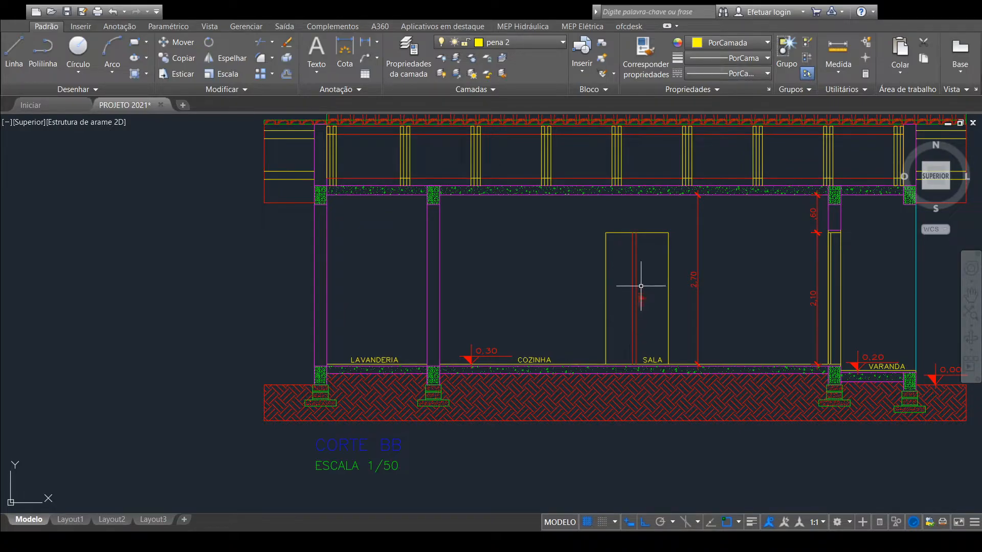
scroll(639, 280, up, 5)
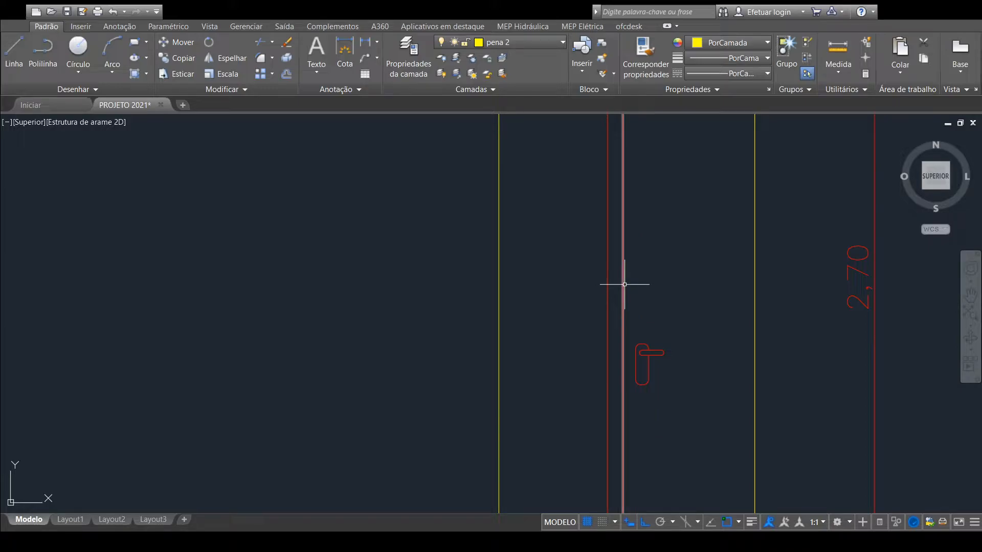
scroll(660, 303, down, 6)
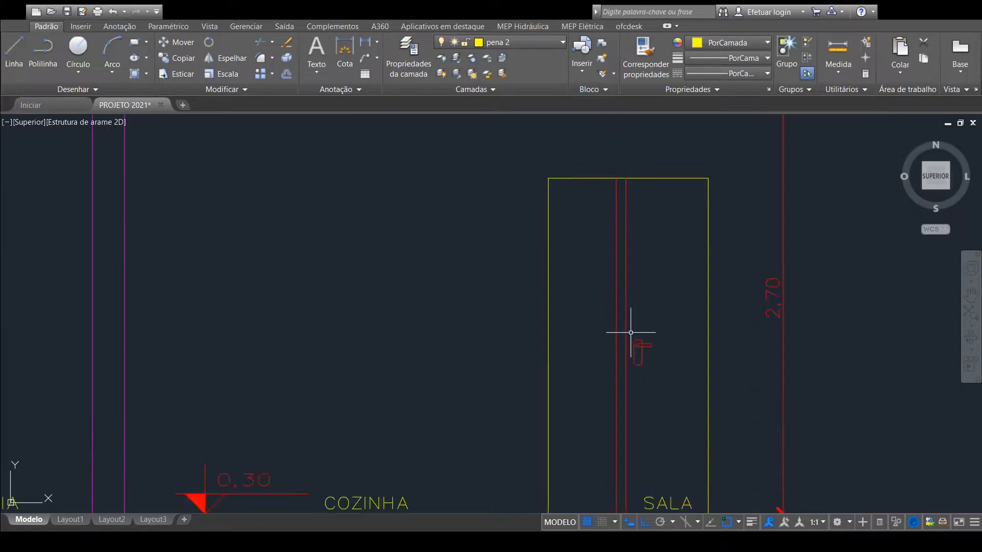
middle_drag(697, 351, 642, 272)
scroll(630, 292, down, 1)
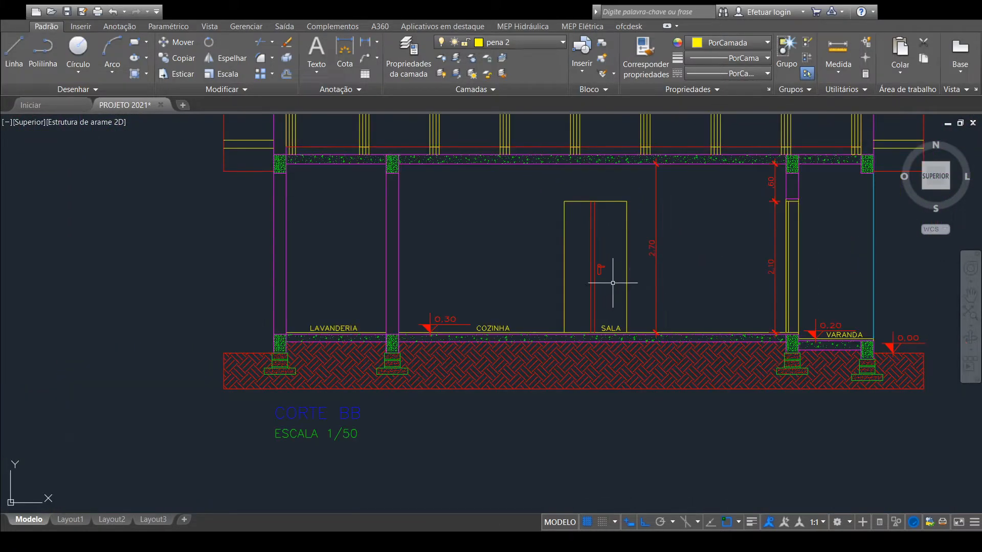
scroll(617, 284, up, 4)
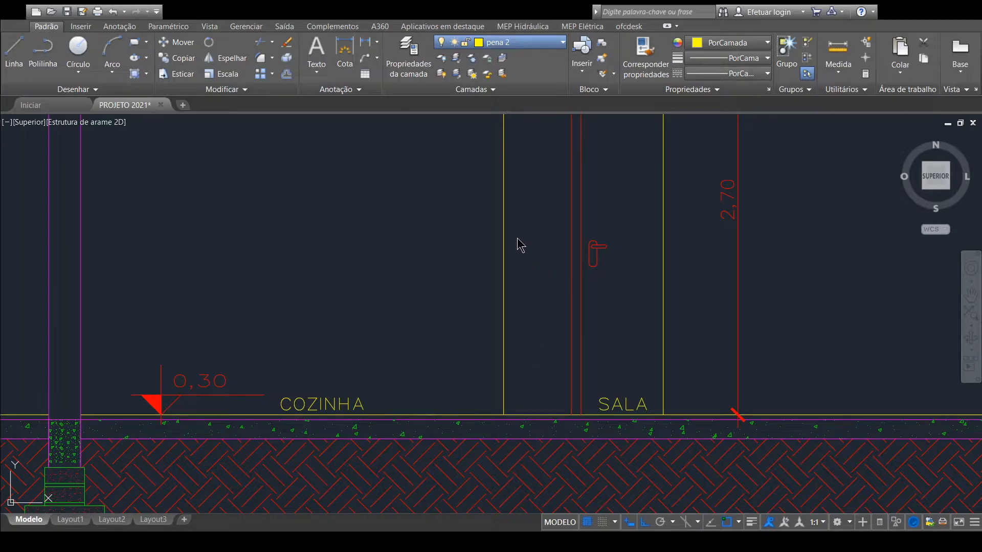
Step: Make pena 1 the current layer and draw a vertical construction line through the bathroom door's latch-side jamb in the floor plan, crossing section BB
scroll(611, 306, down, 7)
middle_drag(674, 368, 649, 213)
scroll(629, 353, down, 2)
middle_drag(629, 353, 604, 153)
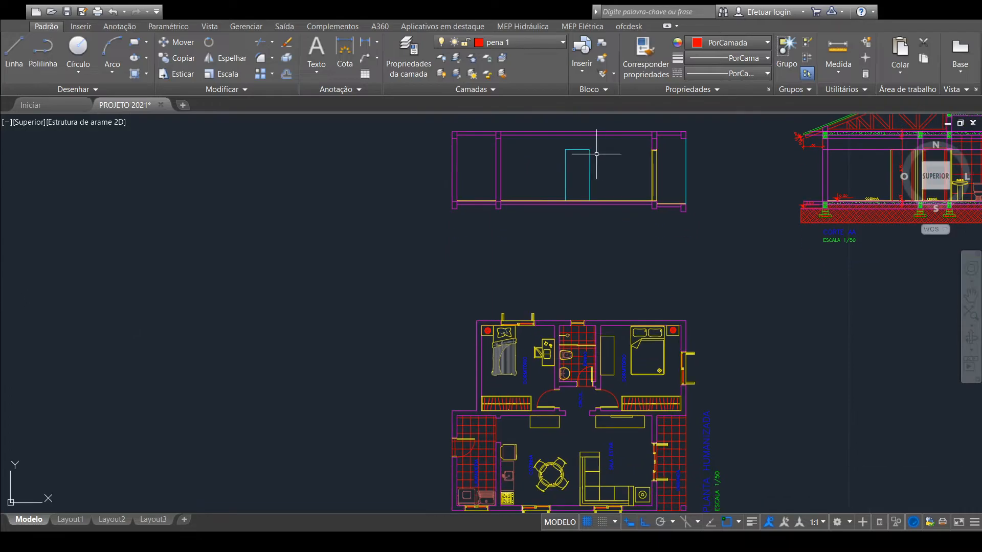
scroll(570, 392, up, 6)
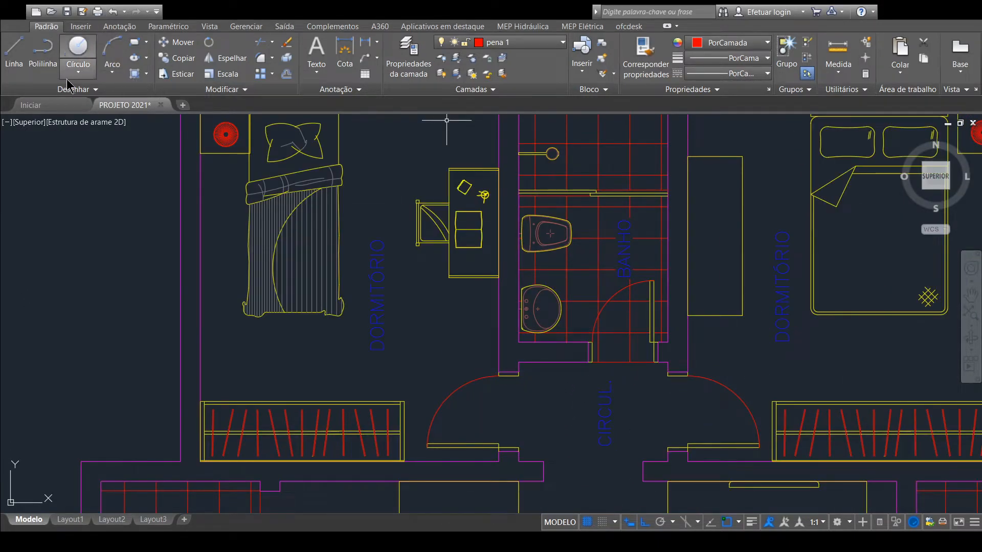
click(90, 90)
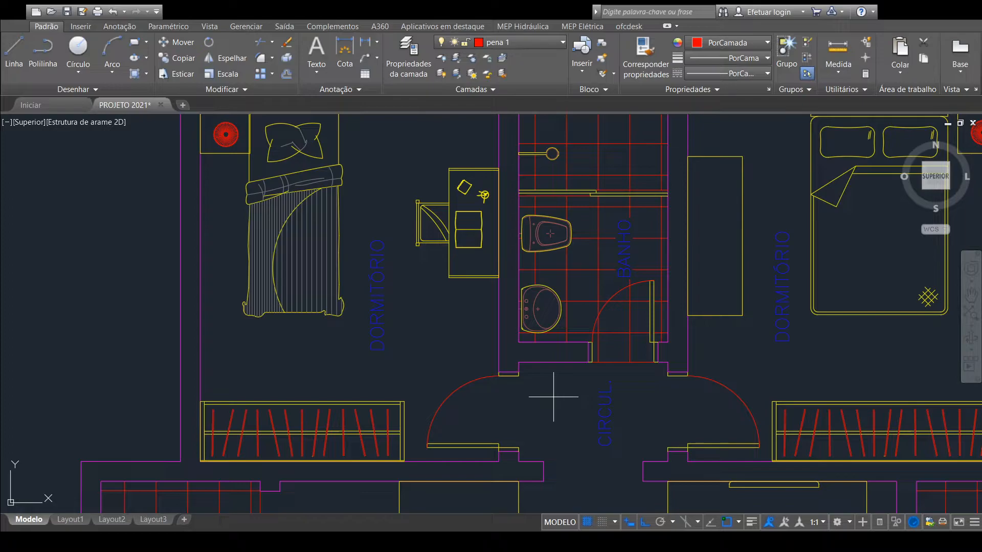
key(Return)
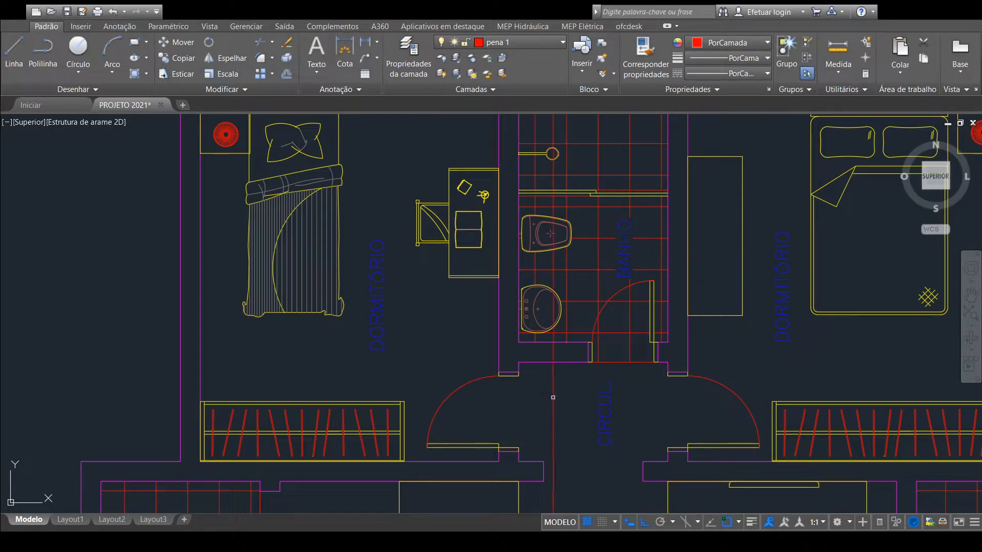
scroll(592, 362, up, 4)
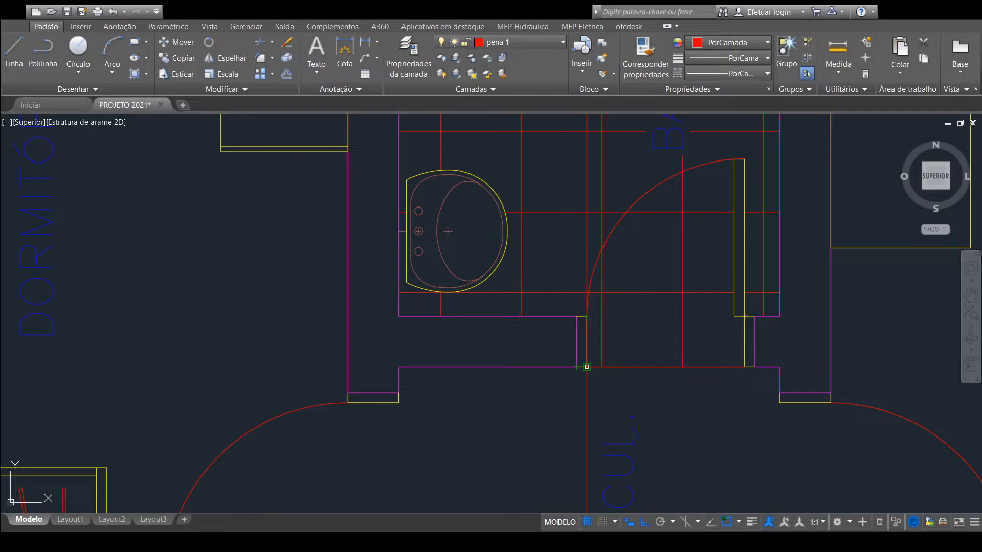
scroll(587, 368, down, 1)
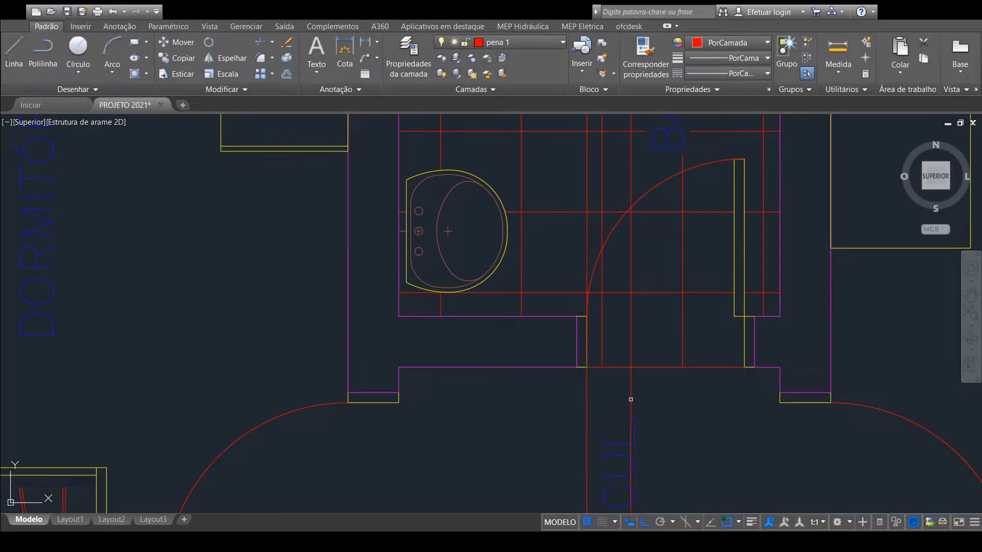
scroll(630, 399, down, 1)
scroll(635, 365, down, 6)
middle_drag(674, 257, 656, 421)
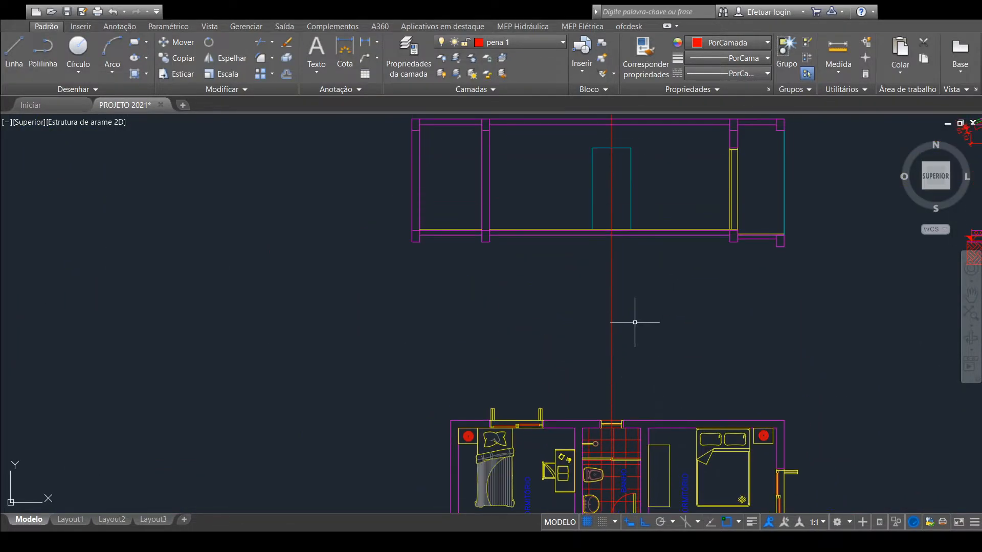
Step: Trim the construction line between the roof slab and the door head, and between the floor finish and the floor slab
scroll(632, 150, up, 4)
middle_drag(603, 208, 589, 265)
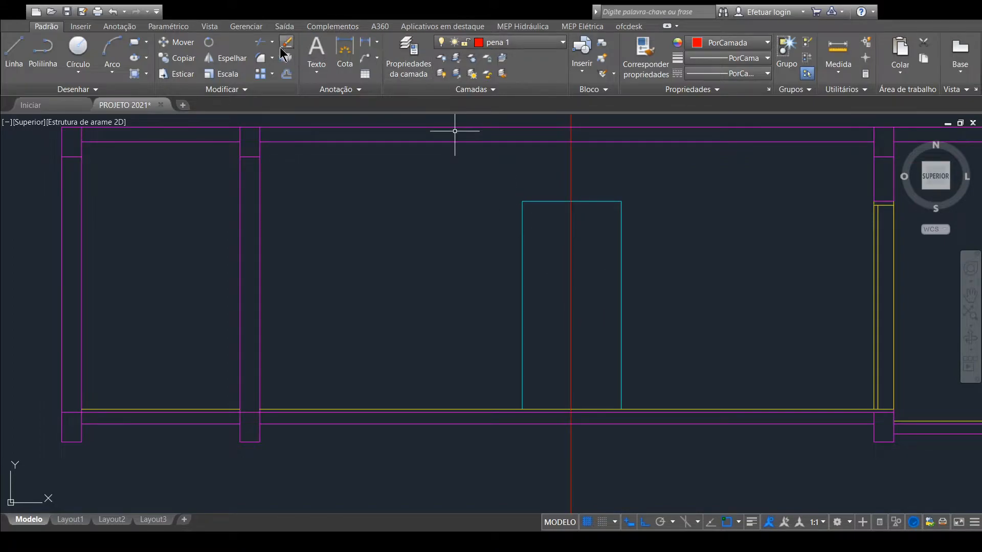
click(264, 43)
click(613, 166)
click(532, 176)
scroll(588, 396, up, 2)
scroll(568, 415, up, 3)
middle_drag(549, 422, 578, 324)
scroll(573, 332, up, 2)
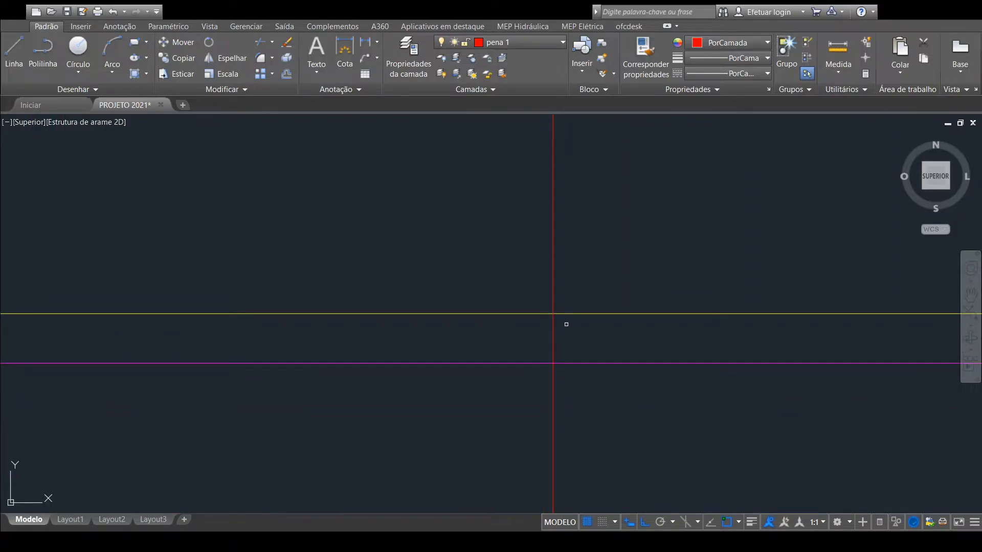
click(568, 329)
click(542, 336)
scroll(591, 285, down, 3)
scroll(603, 287, up, 4)
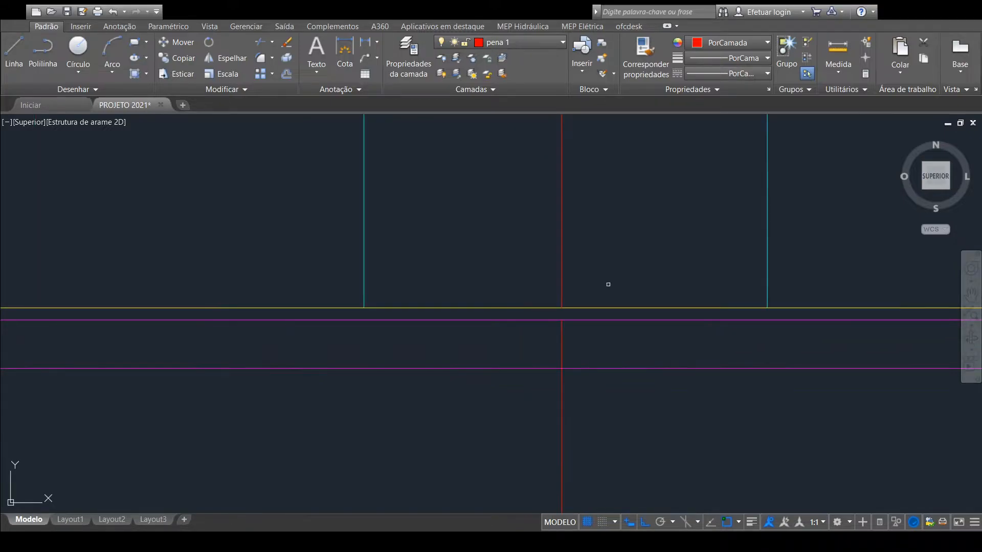
Step: Delete the remaining construction line pieces above and below the door opening in section BB
mouse_move(616, 265)
middle_down()
mouse_move(619, 256)
mouse_move(617, 362)
mouse_move(633, 274)
middle_up()
scroll(617, 358, down, 3)
click(590, 346)
click(522, 374)
scroll(570, 338, down, 3)
middle_drag(587, 145, 582, 276)
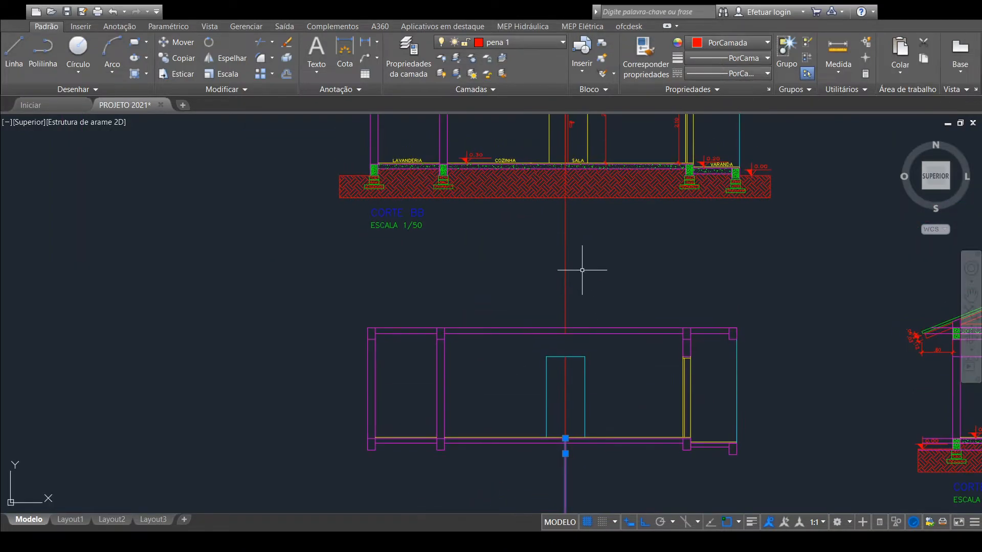
click(565, 258)
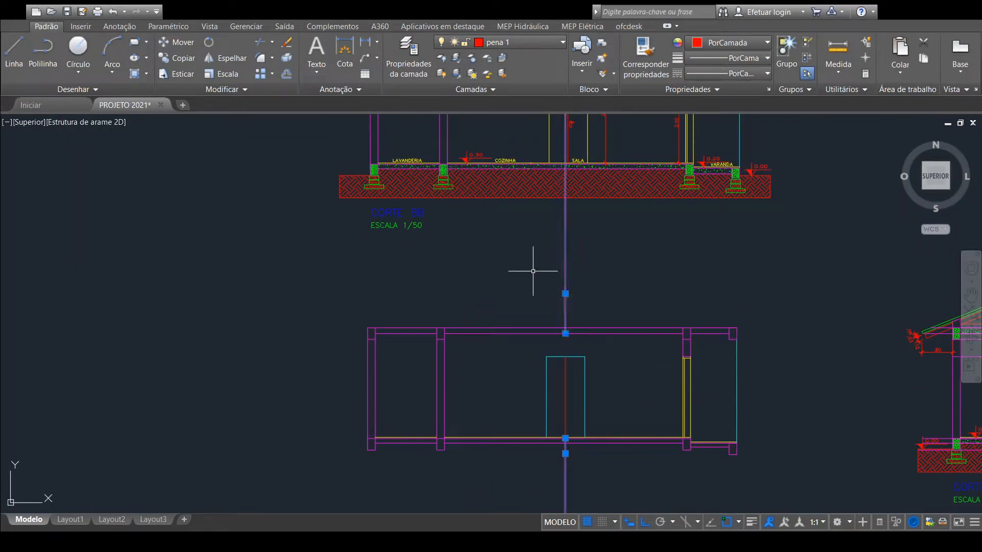
click(283, 42)
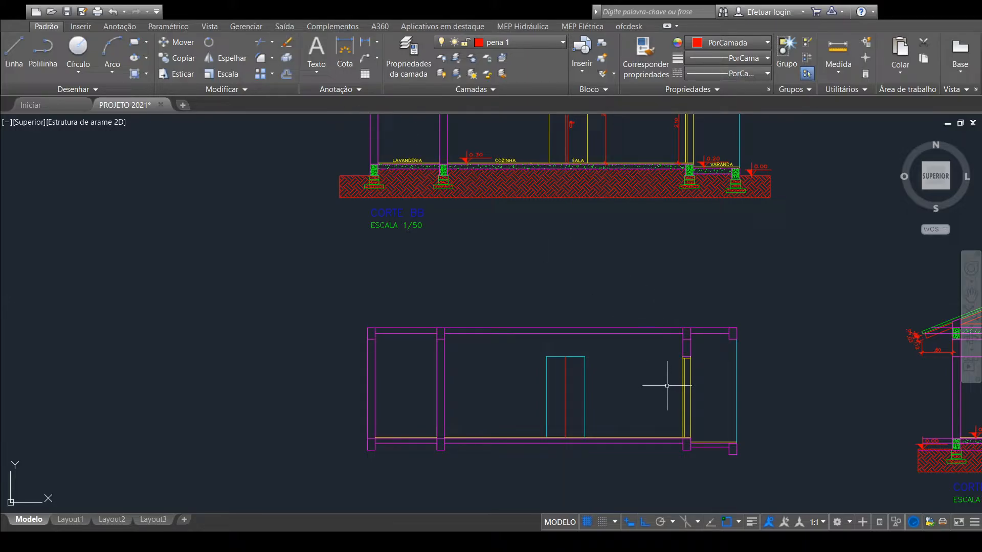
Step: Offset the red door leaf line in section BB toward the door's left jamb to form the leaf thickness
scroll(568, 378, up, 4)
scroll(571, 376, down, 2)
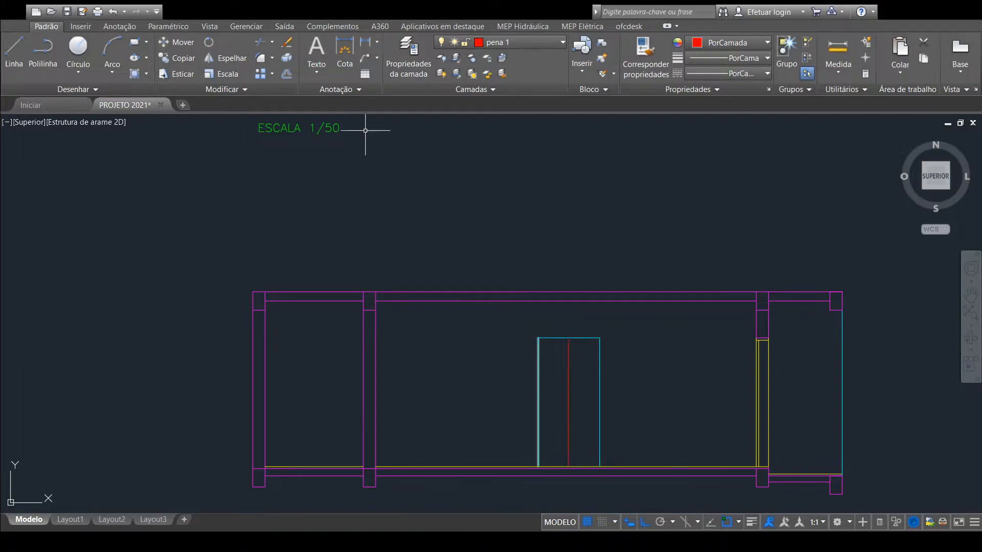
click(285, 77)
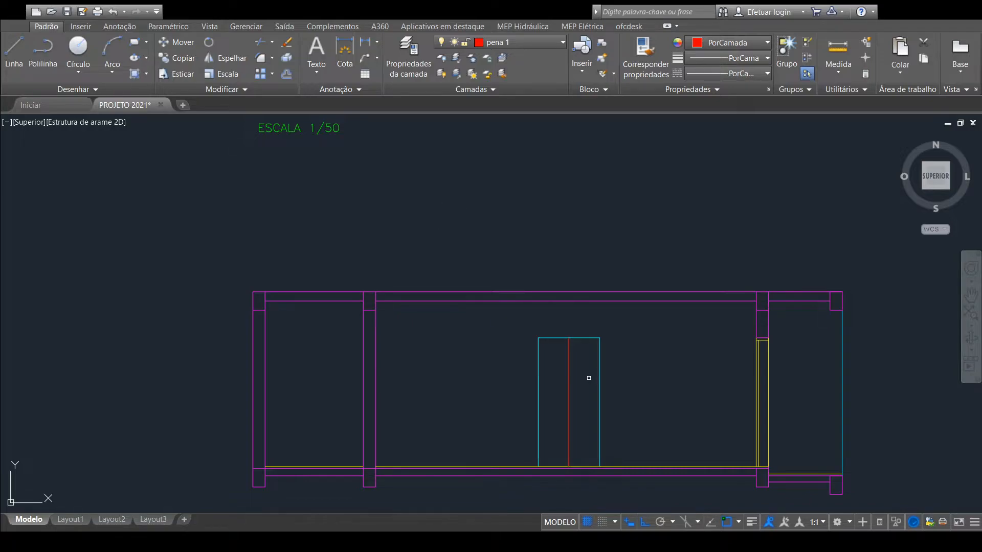
click(570, 359)
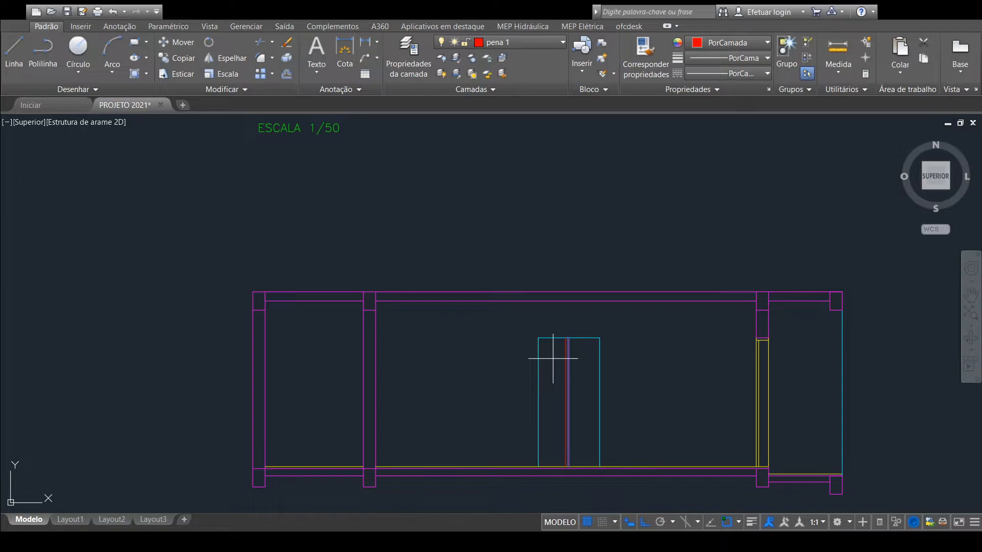
click(553, 359)
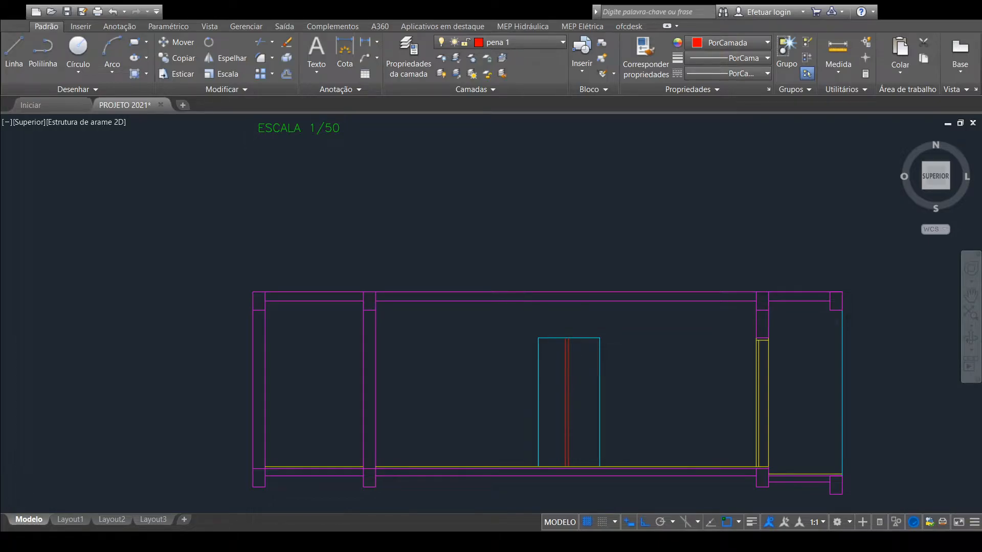
Step: Examine the door handle in the finished section BB and the bathroom door in the floor plan
scroll(583, 380, down, 4)
scroll(593, 205, up, 6)
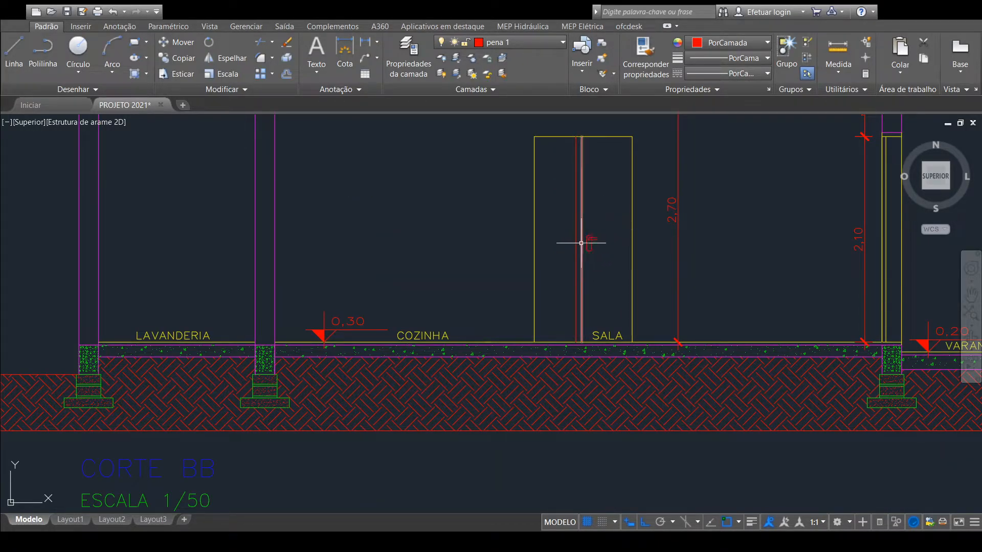
scroll(594, 234, up, 3)
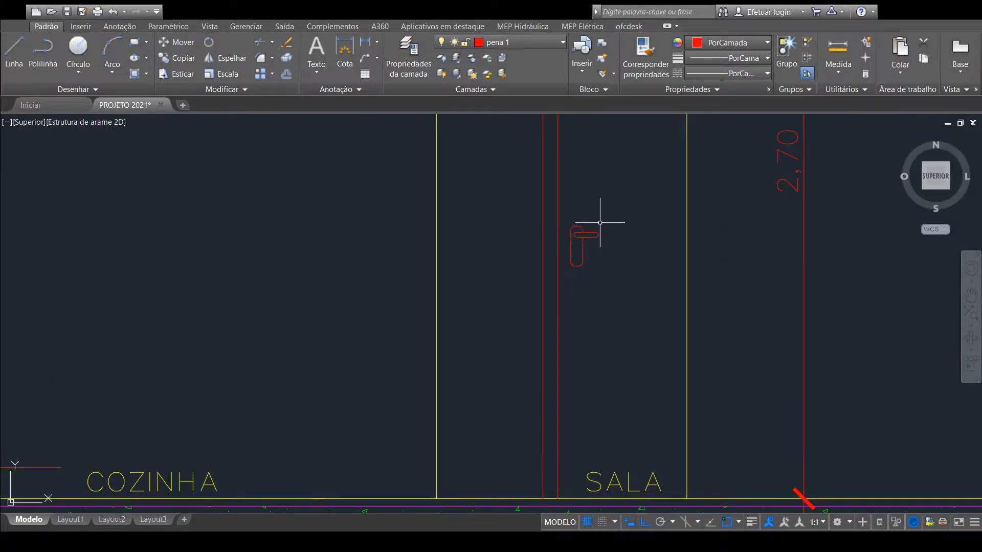
scroll(597, 240, down, 2)
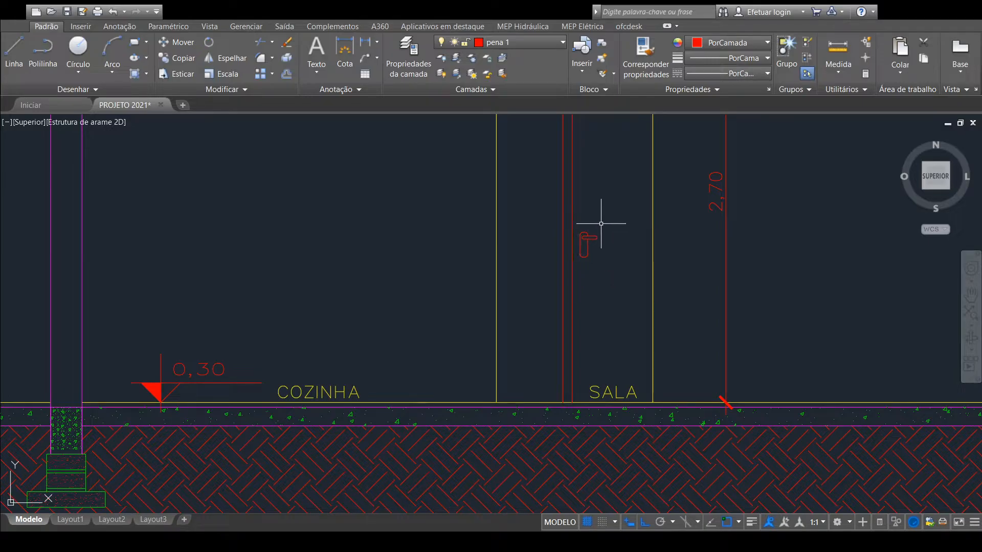
scroll(623, 269, down, 6)
middle_drag(655, 375, 579, 57)
middle_drag(667, 452, 722, 234)
scroll(578, 340, up, 6)
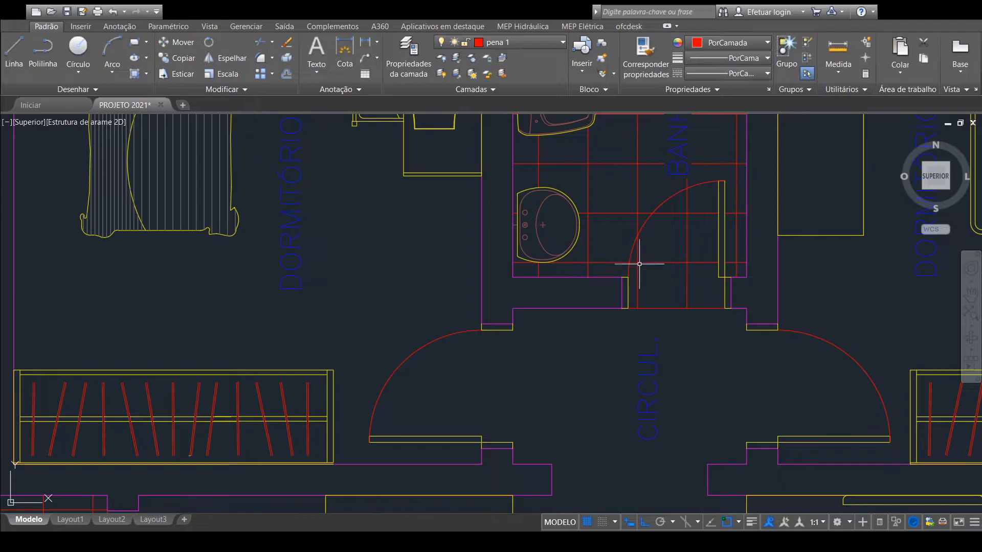
scroll(636, 313, down, 5)
middle_drag(651, 227, 653, 459)
middle_drag(649, 198, 662, 469)
scroll(660, 286, up, 4)
scroll(676, 276, down, 2)
scroll(681, 283, up, 2)
scroll(680, 281, down, 2)
scroll(761, 241, down, 4)
middle_drag(760, 241, 692, 322)
mouse_move(615, 277)
middle_down()
mouse_move(621, 394)
mouse_move(618, 241)
mouse_move(625, 390)
mouse_move(609, 268)
mouse_move(592, 313)
middle_up()
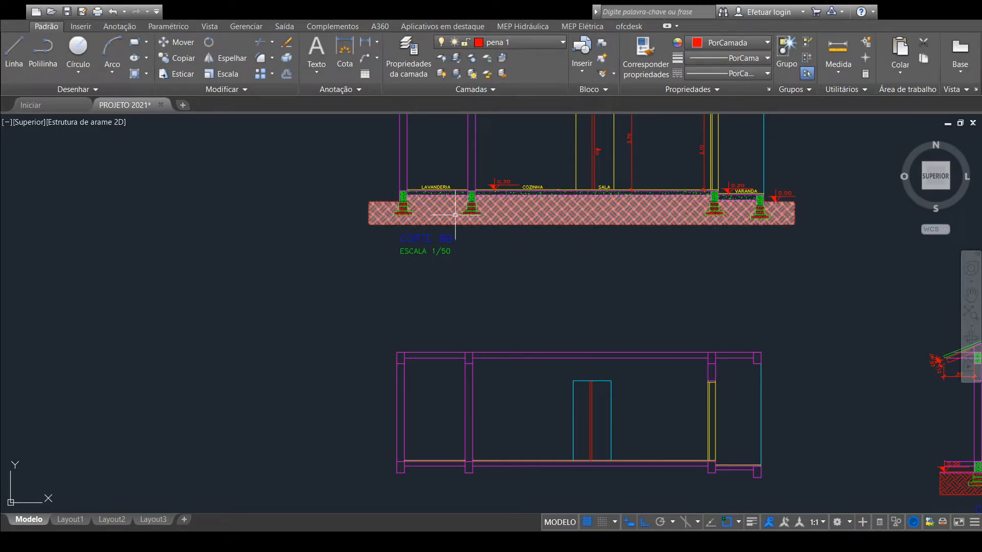
Step: Delete the leftover horizontal magenta construction lines extending to the right of section AA
scroll(461, 215, up, 8)
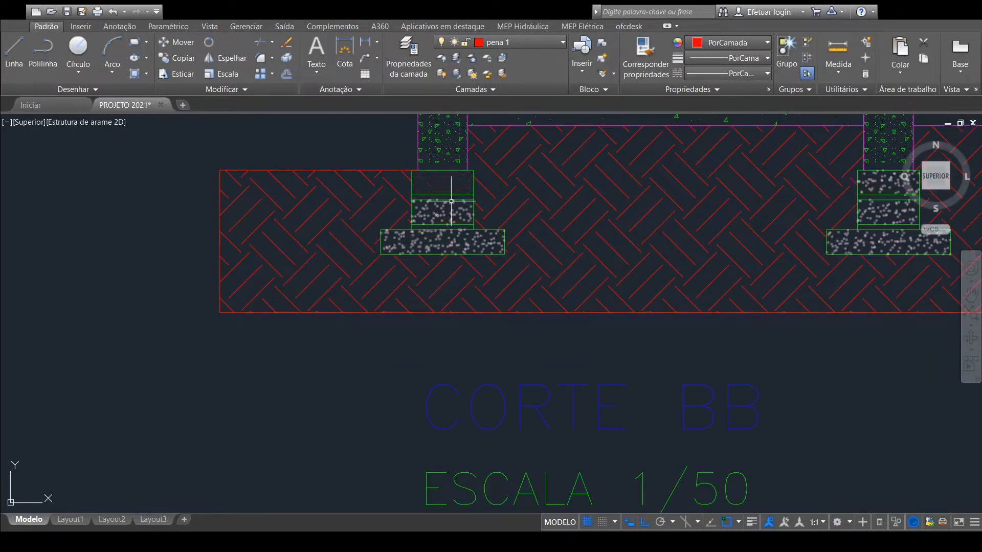
scroll(719, 267, down, 10)
middle_drag(906, 299, 260, 263)
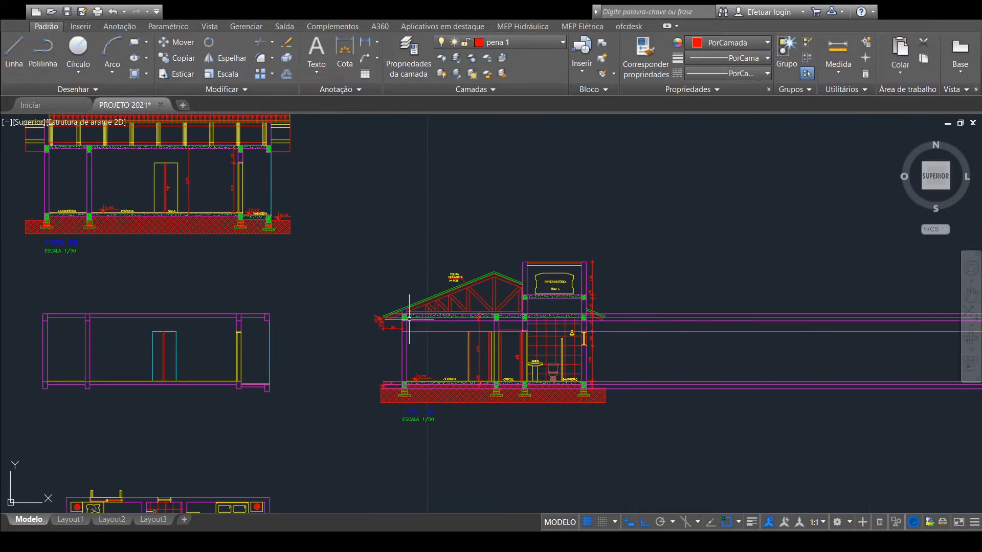
scroll(416, 388, up, 2)
scroll(416, 389, down, 2)
click(810, 237)
click(701, 432)
key(Delete)
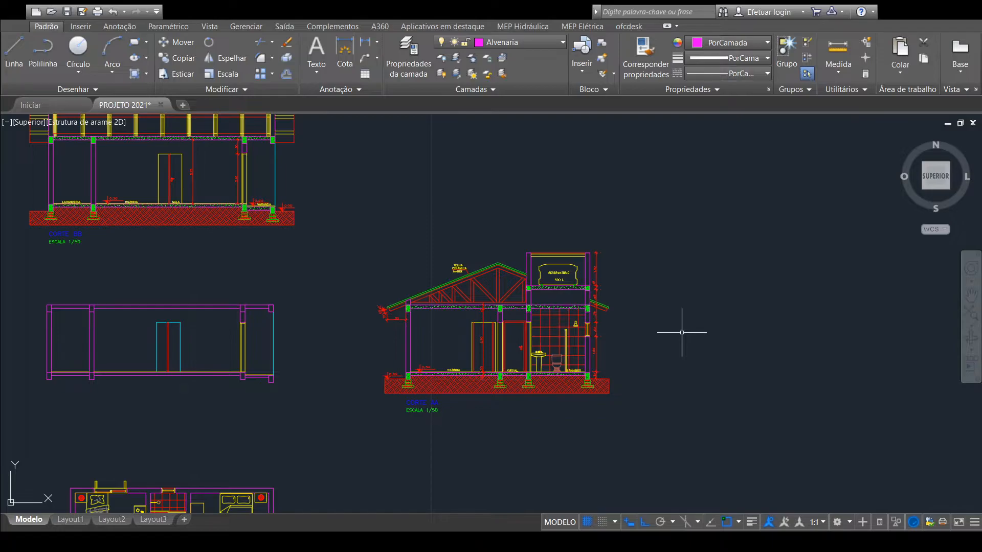
Step: Turn off the layers of the footing hatch and the soil hatch, picking both hatches in section AA
scroll(410, 388, up, 8)
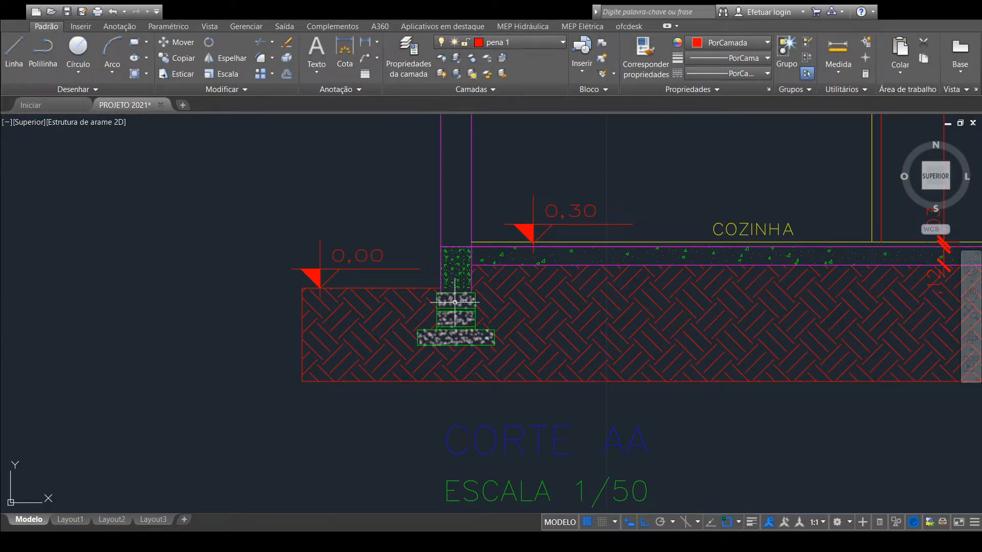
scroll(455, 302, down, 2)
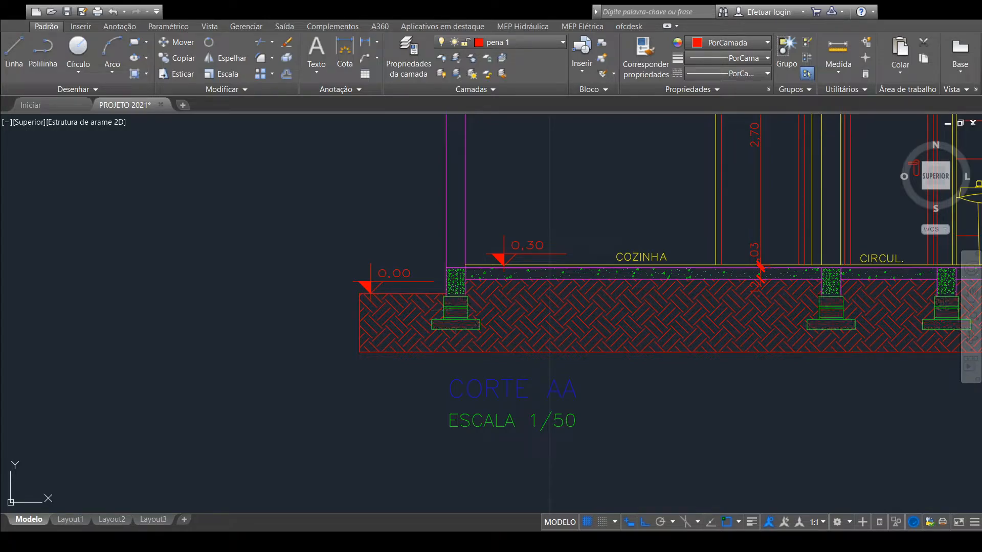
click(456, 308)
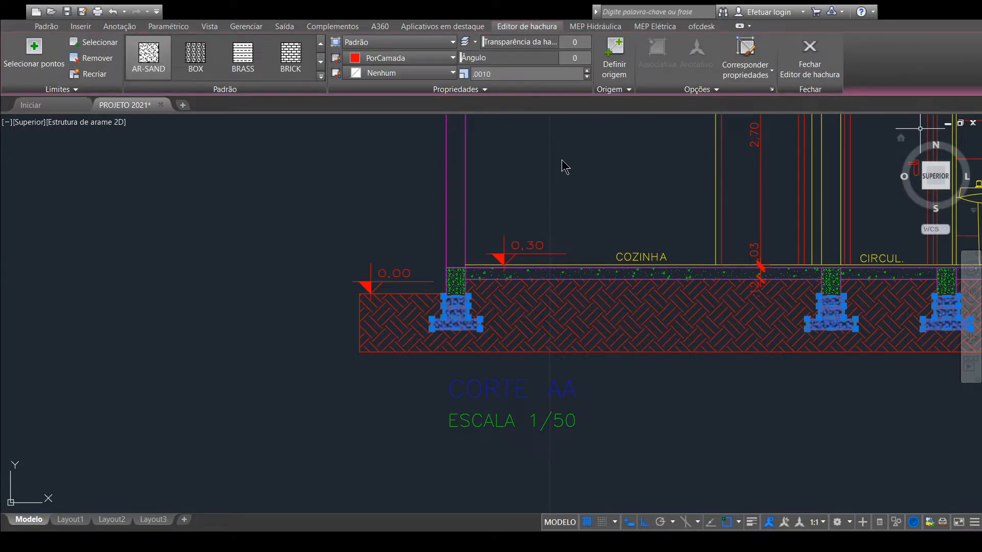
key(Escape)
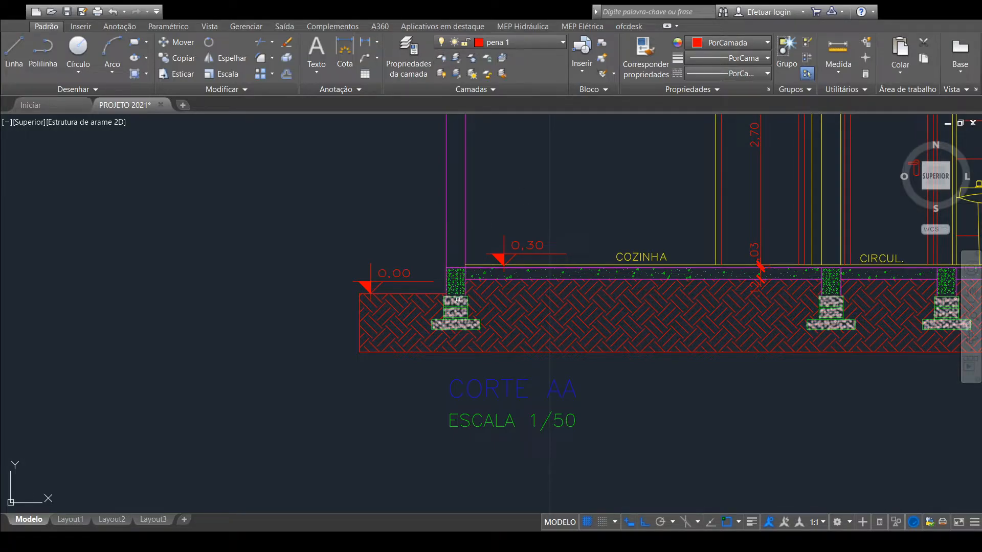
key(Delete)
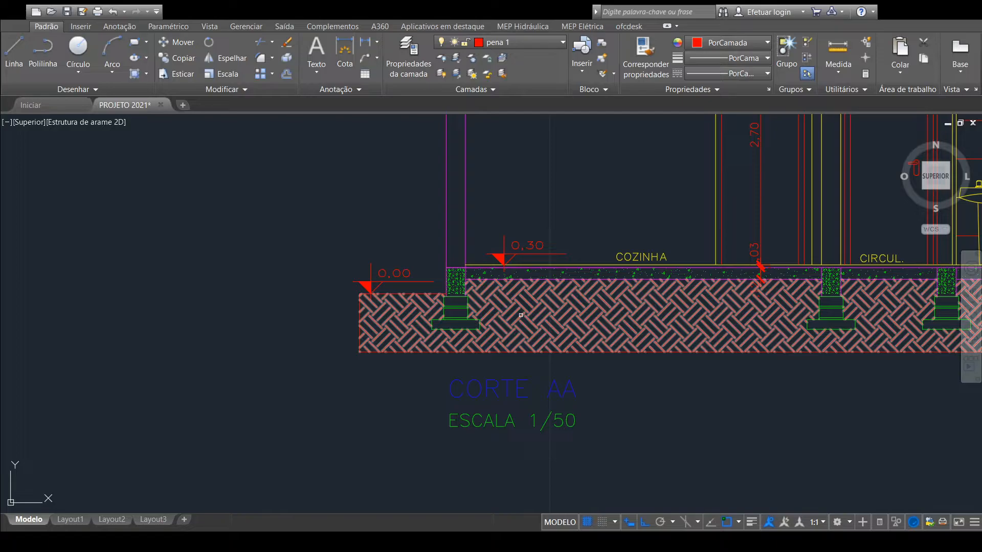
click(521, 315)
key(Delete)
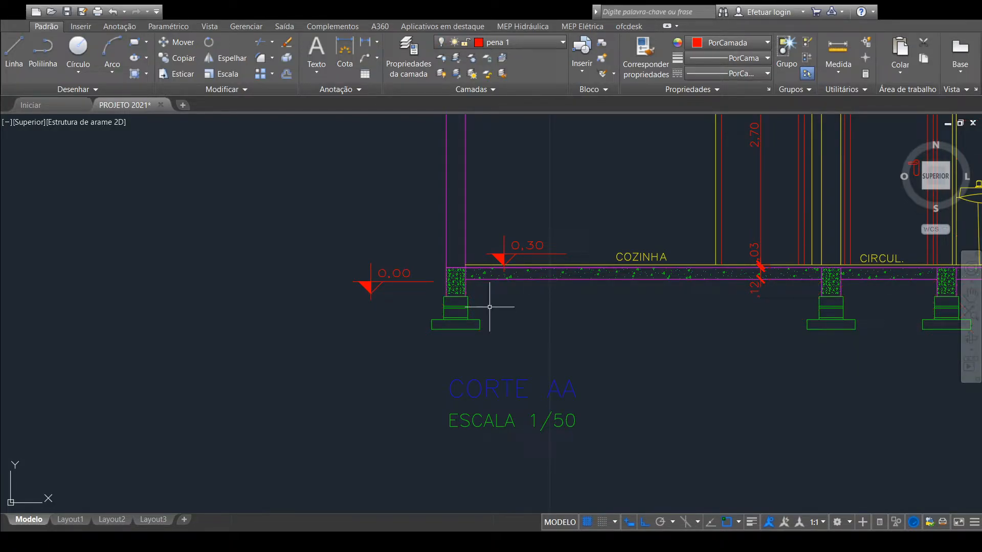
Step: Copy the green footing outline under section AA's kitchen wall to the base of the leftmost wall in section BB
scroll(462, 322, up, 3)
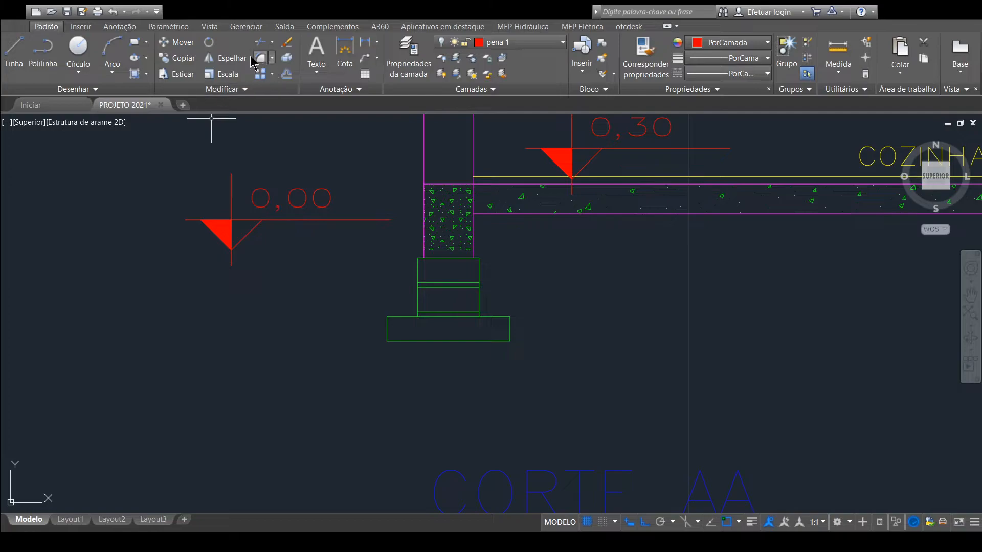
click(189, 61)
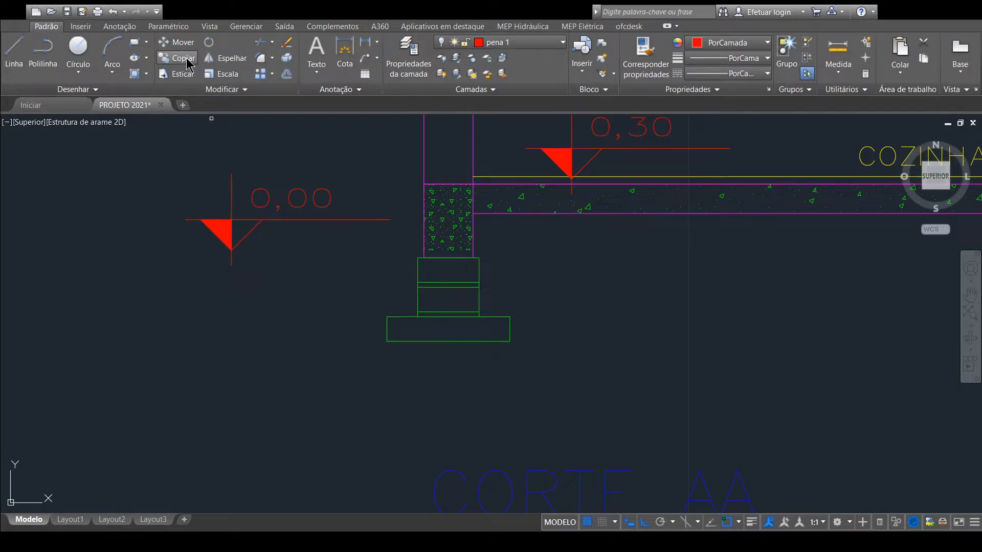
click(557, 271)
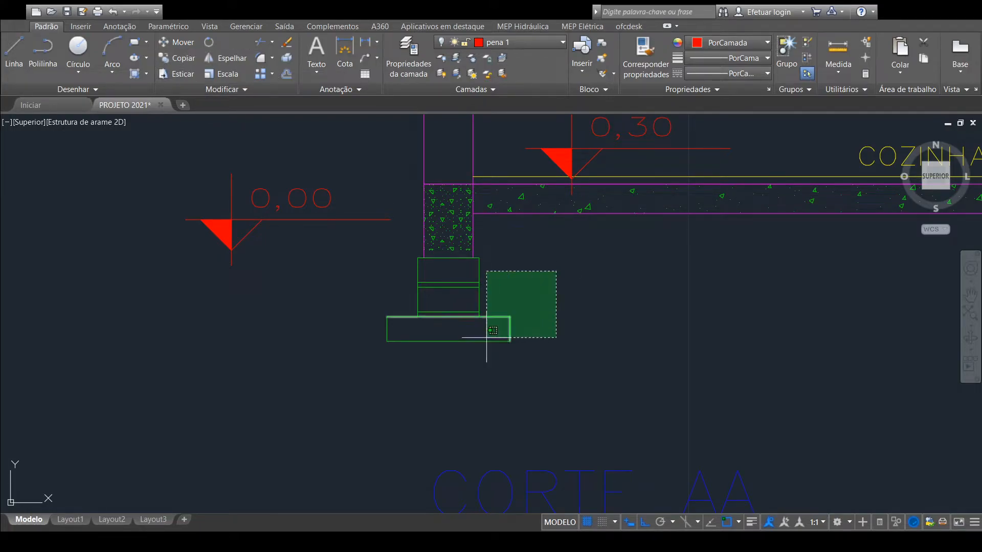
click(354, 382)
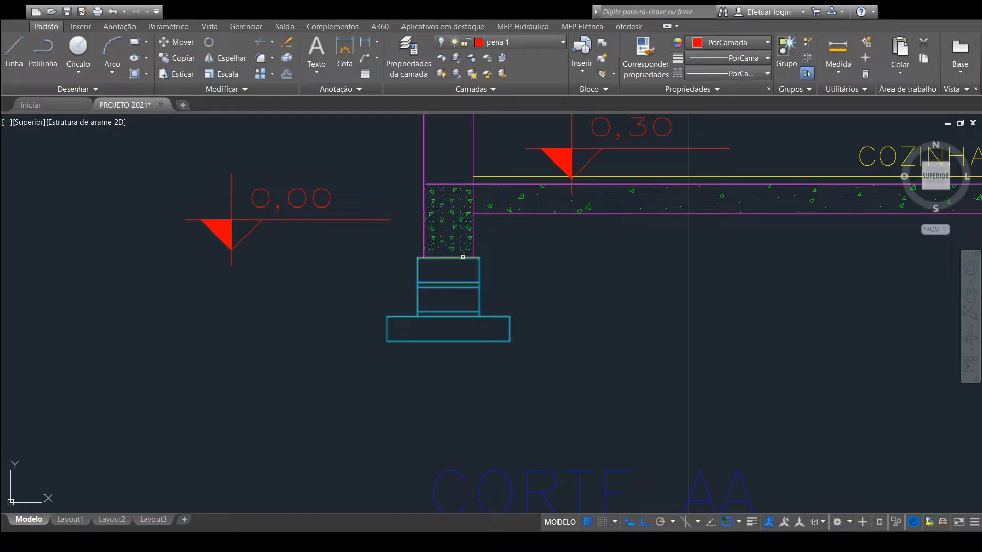
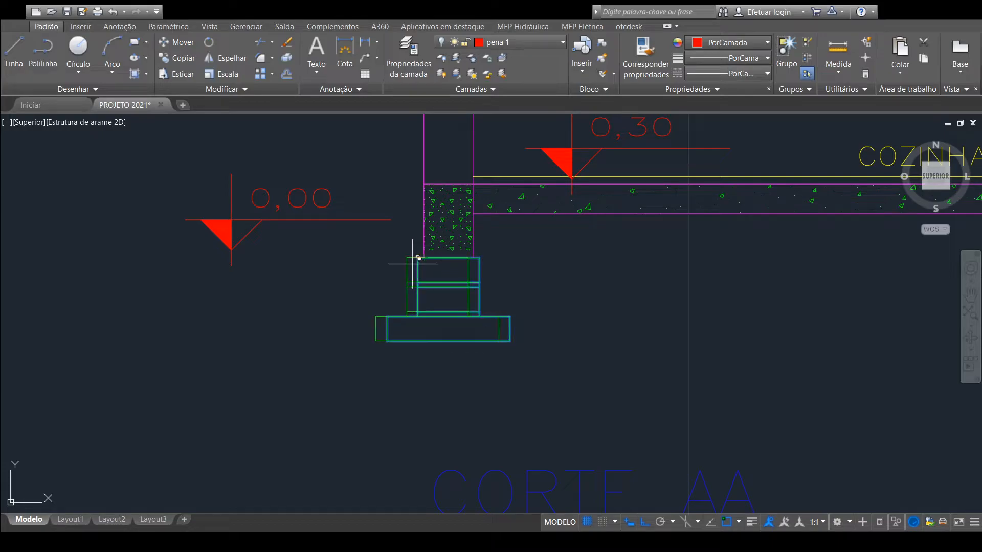
scroll(417, 259, down, 4)
middle_drag(390, 284, 979, 254)
middle_drag(482, 277, 750, 290)
scroll(322, 274, up, 3)
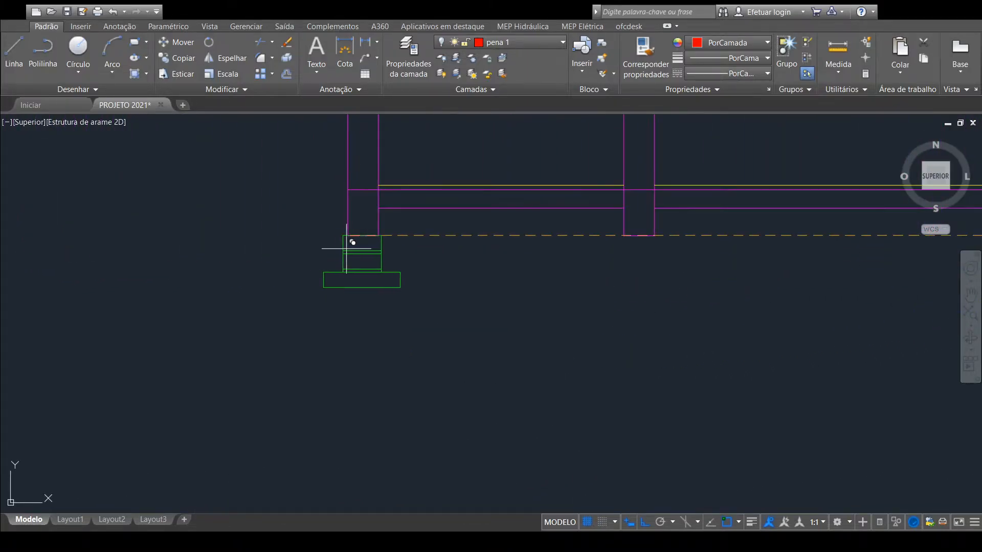
click(345, 235)
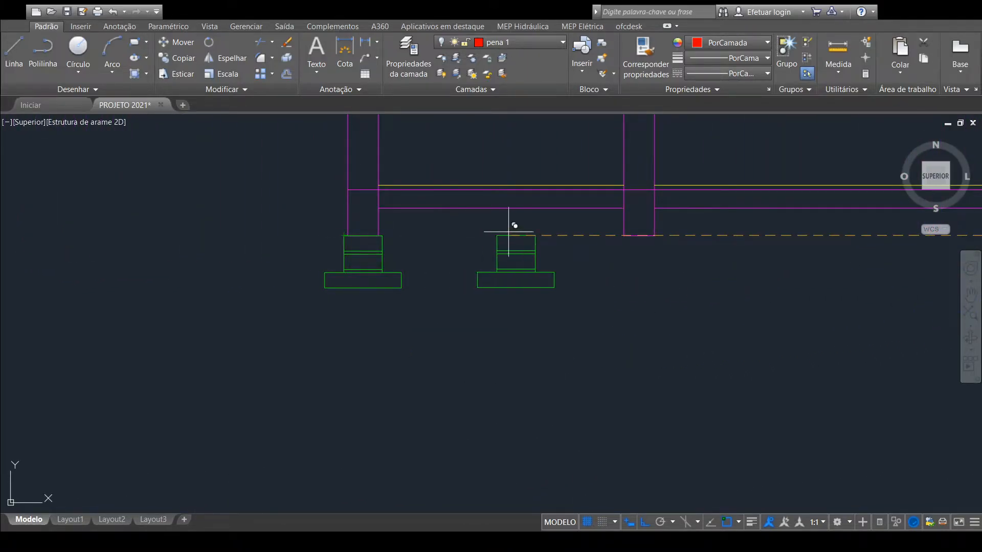
Step: Place further footing copies in section BB under the second wall, the front wall and the veranda's outer beam
click(625, 236)
scroll(636, 232, down, 3)
middle_drag(741, 256, 123, 298)
scroll(658, 266, up, 4)
middle_drag(783, 291, 432, 292)
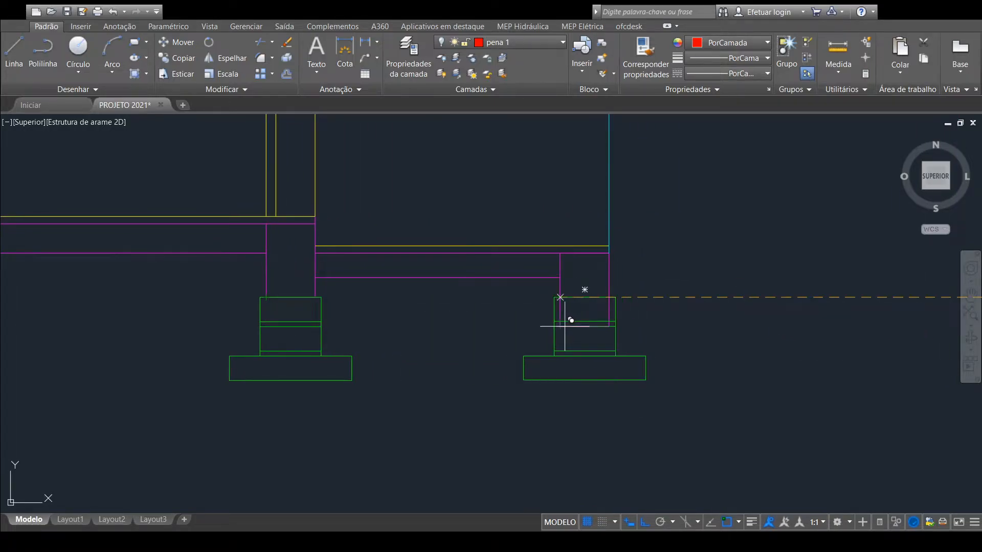
click(565, 327)
key(Escape)
Step: Turn all the drawing's layers back on
scroll(660, 307, down, 5)
scroll(653, 300, down, 4)
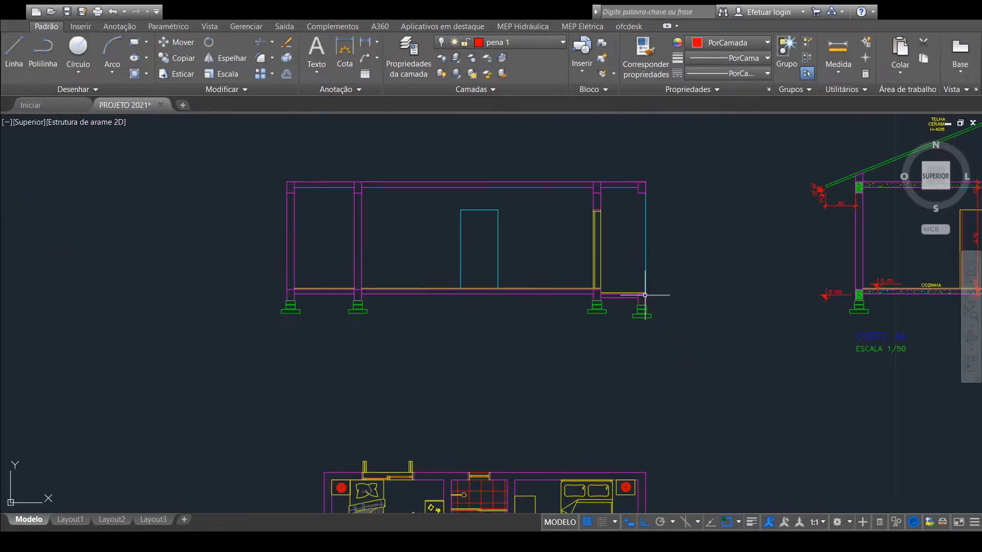
mouse_move(680, 290)
middle_down()
mouse_move(581, 317)
mouse_move(580, 348)
middle_up()
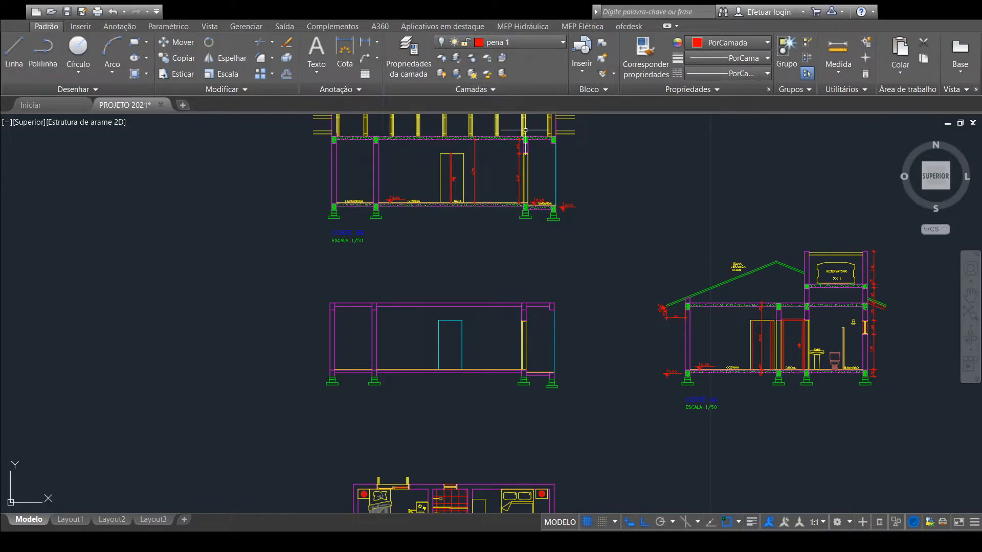
click(440, 75)
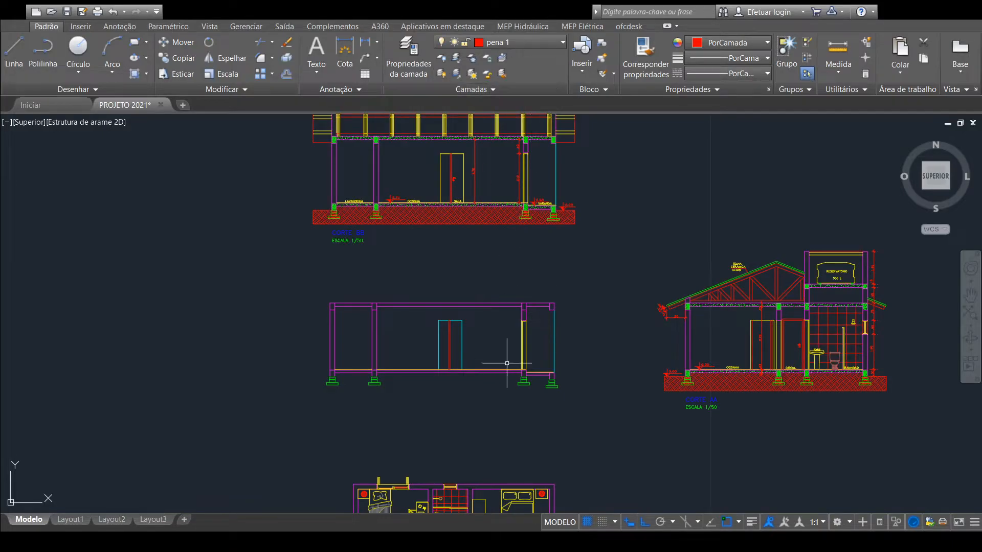
Step: Examine the floor level marks, ground line, soil hatch and footings in the finished section BB
mouse_move(546, 413)
middle_down()
mouse_move(585, 391)
mouse_move(572, 403)
middle_up()
middle_drag(515, 242, 514, 276)
scroll(496, 280, up, 2)
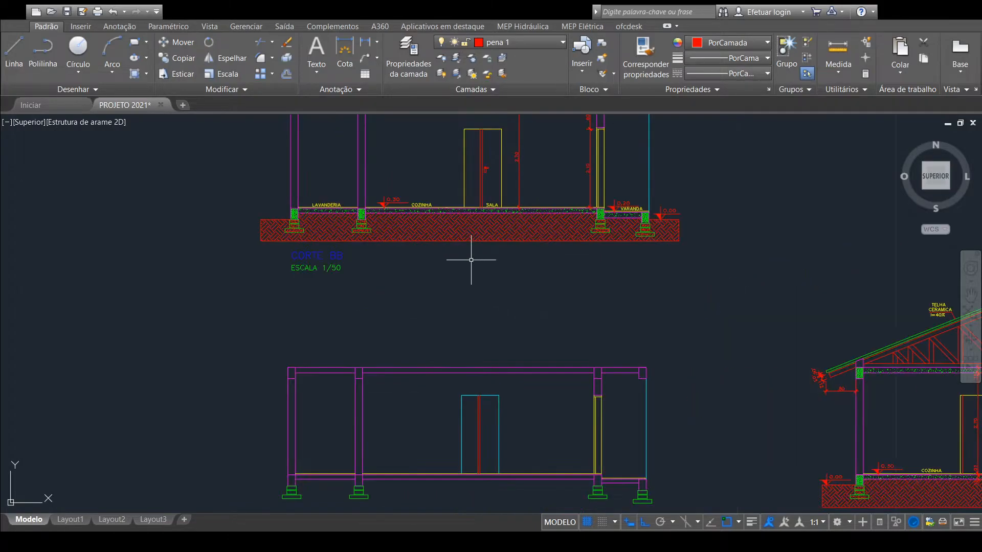
mouse_move(477, 225)
middle_down()
mouse_move(506, 253)
mouse_move(518, 286)
middle_up()
scroll(410, 315, up, 2)
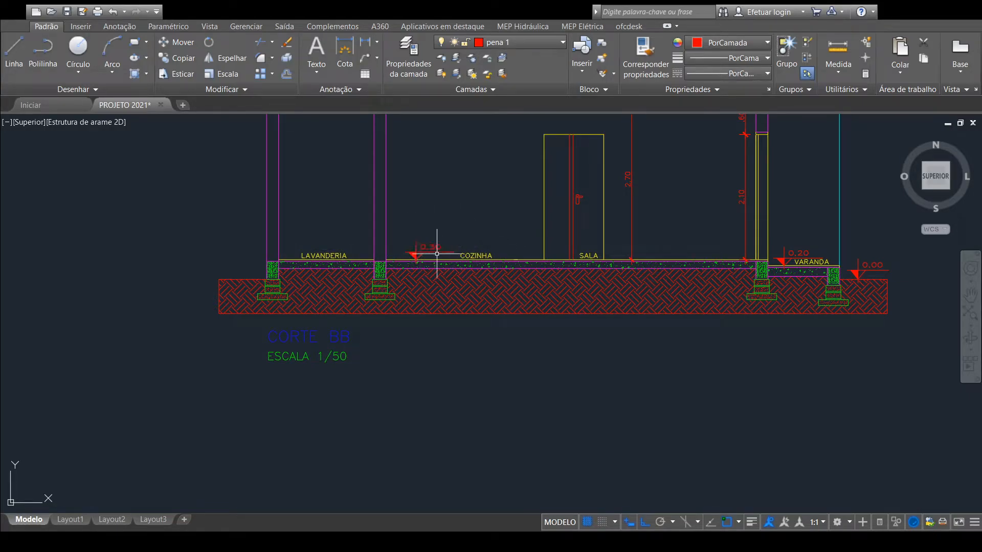
scroll(437, 248, up, 4)
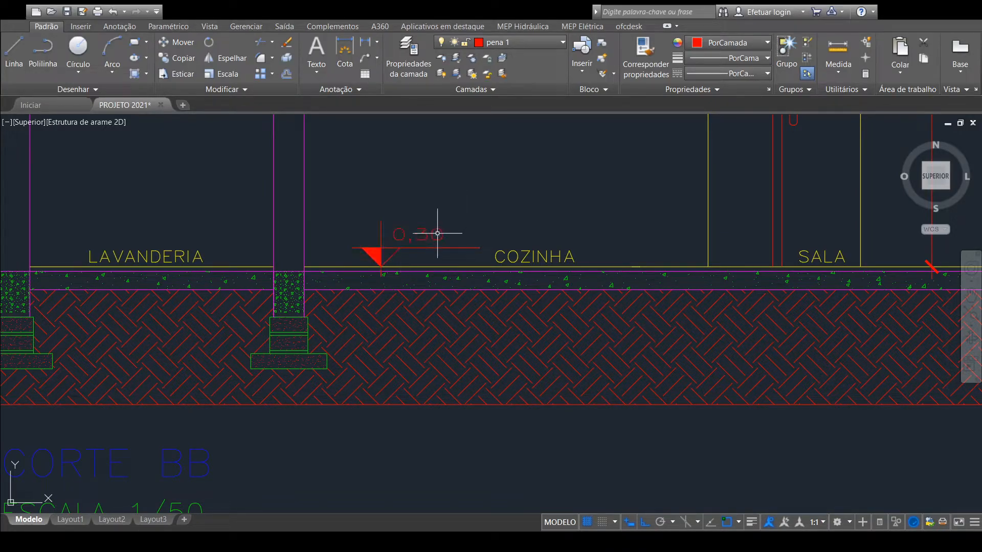
scroll(475, 234, down, 4)
mouse_move(504, 223)
middle_down()
mouse_move(381, 281)
mouse_move(431, 269)
mouse_move(421, 280)
middle_up()
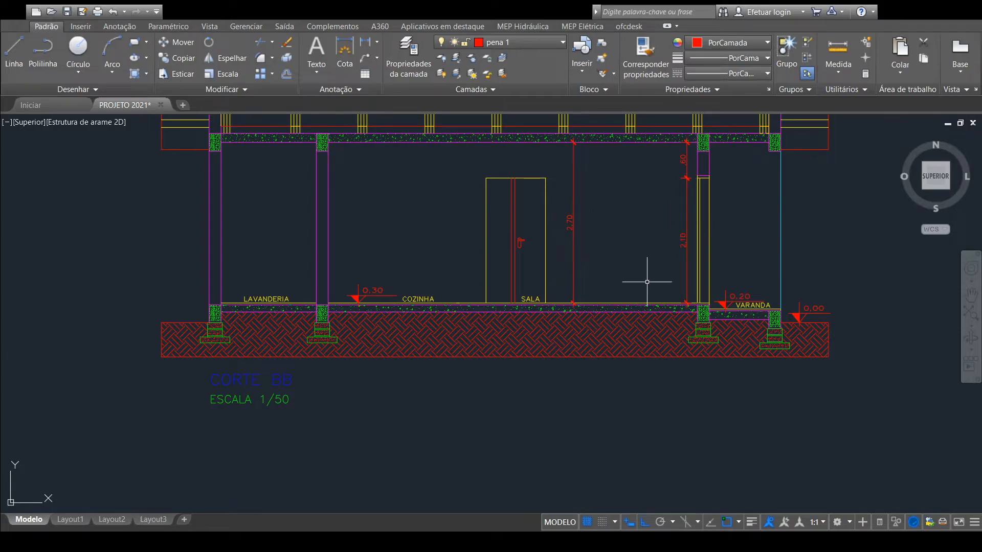
mouse_move(756, 259)
middle_down()
mouse_move(744, 203)
mouse_move(745, 245)
middle_up()
mouse_move(206, 317)
middle_down()
mouse_move(296, 293)
mouse_move(296, 277)
middle_up()
scroll(296, 277, up, 6)
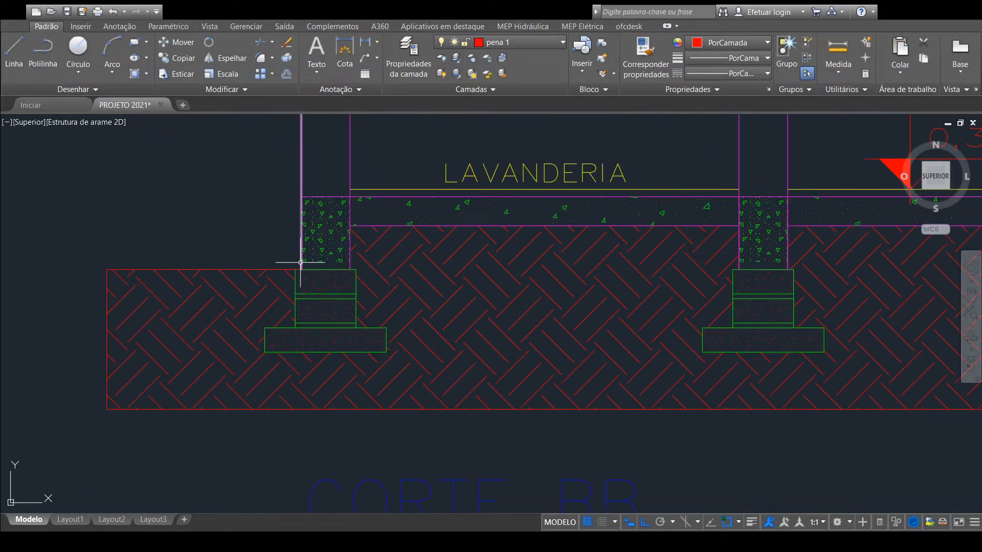
scroll(332, 279, down, 6)
middle_drag(588, 283, 241, 303)
scroll(558, 301, up, 2)
scroll(575, 280, down, 2)
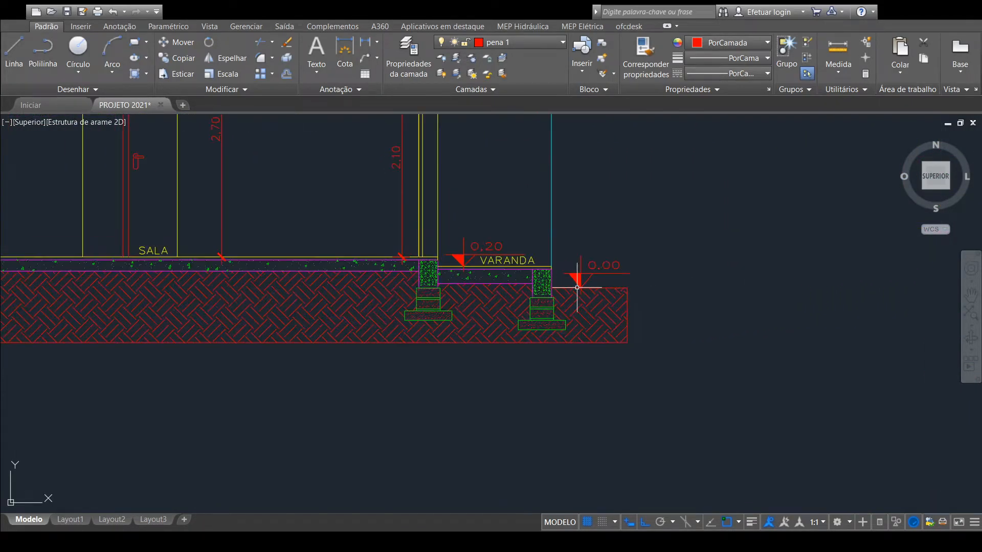
Step: Examine how section AA's ground line meets the outer kitchen wall, comparing it with the footing and the 0,00 and 0,30 level marks
middle_drag(578, 282, 347, 326)
scroll(467, 328, down, 2)
mouse_move(731, 338)
middle_down()
mouse_move(526, 207)
mouse_move(489, 121)
middle_up()
middle_drag(511, 310, 523, 95)
scroll(500, 322, up, 3)
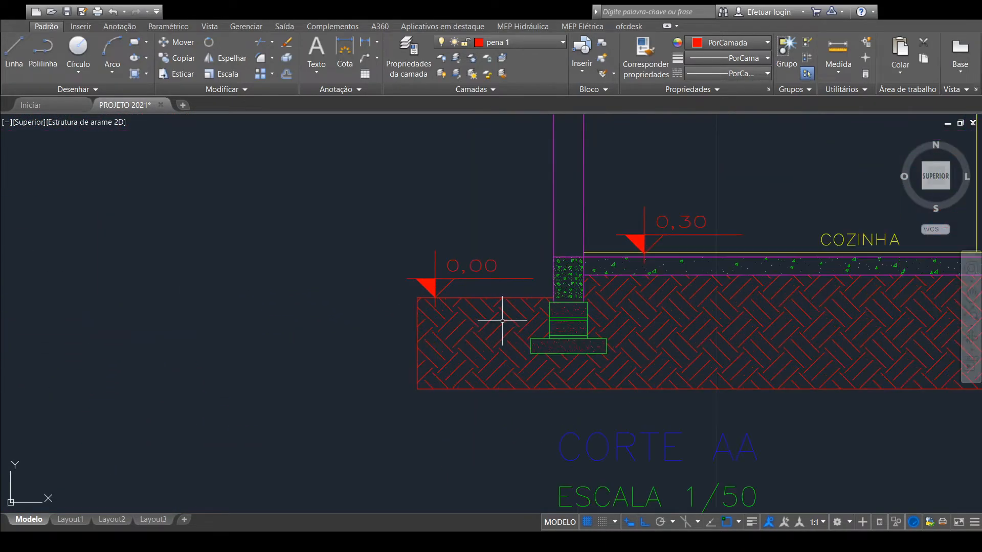
mouse_move(575, 280)
middle_down()
mouse_move(583, 279)
mouse_move(526, 280)
middle_up()
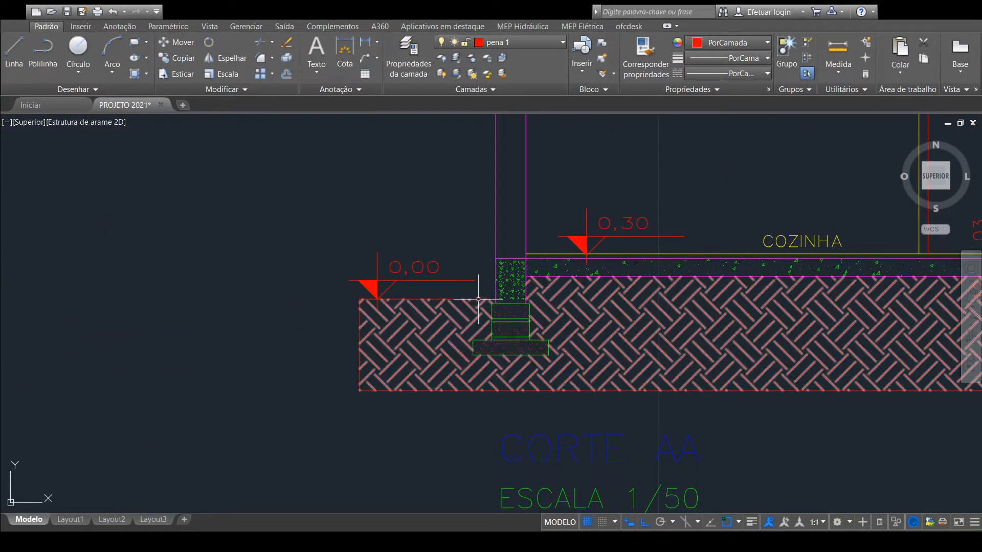
scroll(485, 300, up, 3)
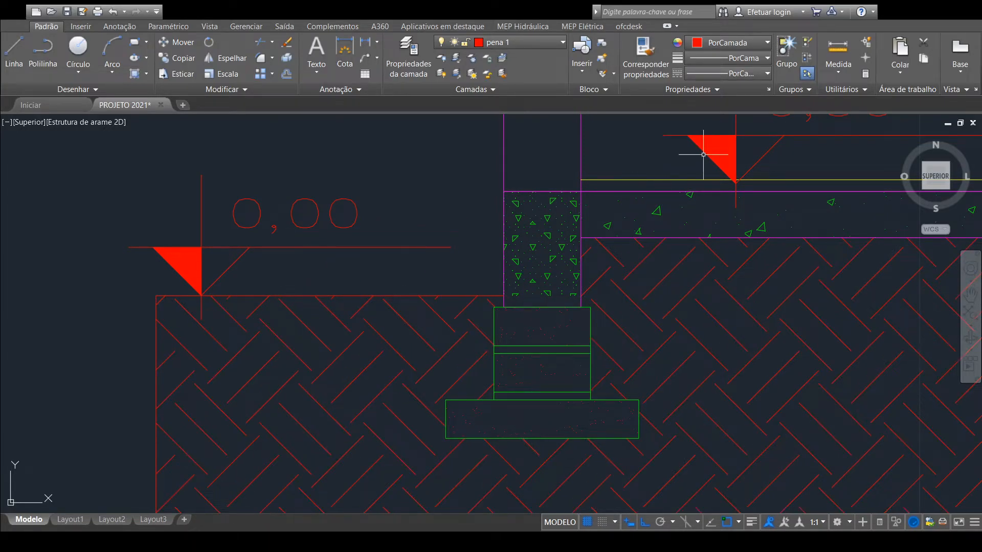
middle_drag(767, 172, 719, 265)
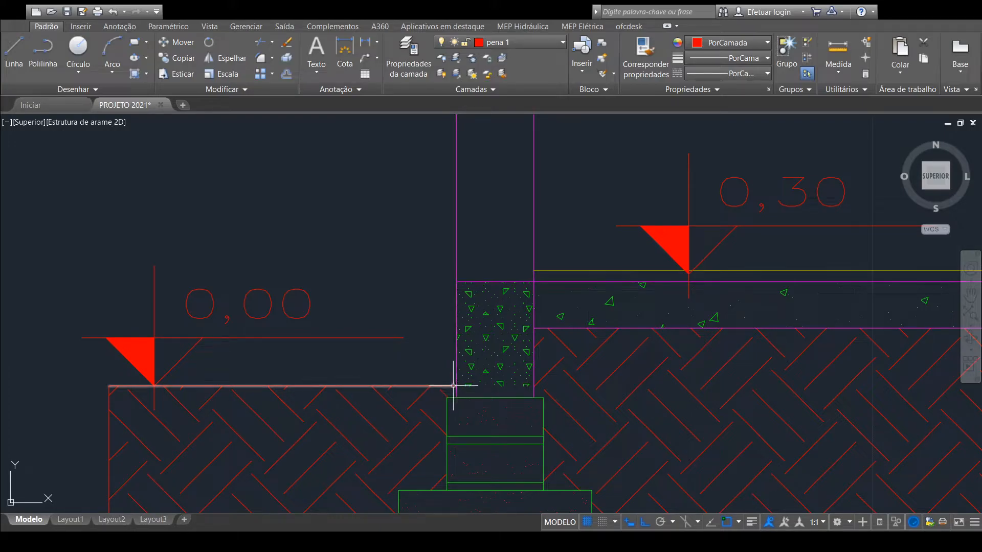
Step: Start the ground outline in section BB on the leftmost wall's outer face, slightly above the top of its footing
scroll(410, 346, down, 5)
scroll(372, 370, down, 5)
mouse_move(375, 368)
middle_down()
mouse_move(461, 350)
mouse_move(889, 323)
middle_up()
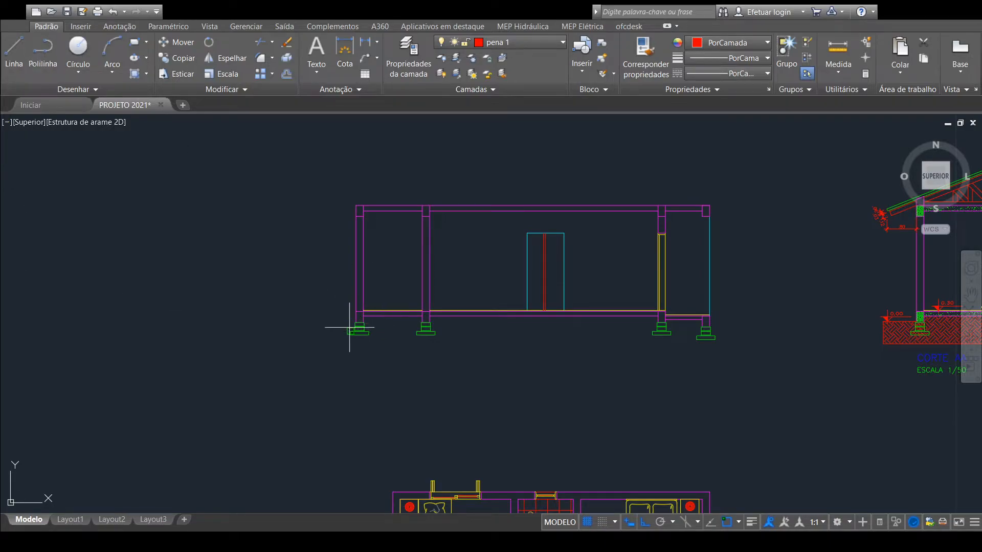
scroll(349, 326, up, 2)
scroll(350, 324, up, 6)
scroll(379, 315, up, 2)
scroll(409, 286, up, 2)
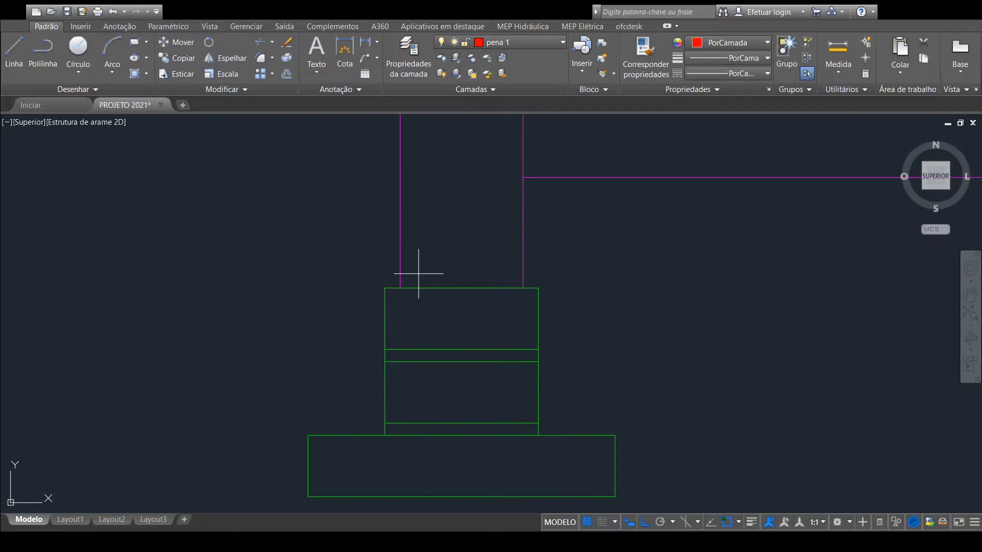
scroll(446, 210, up, 2)
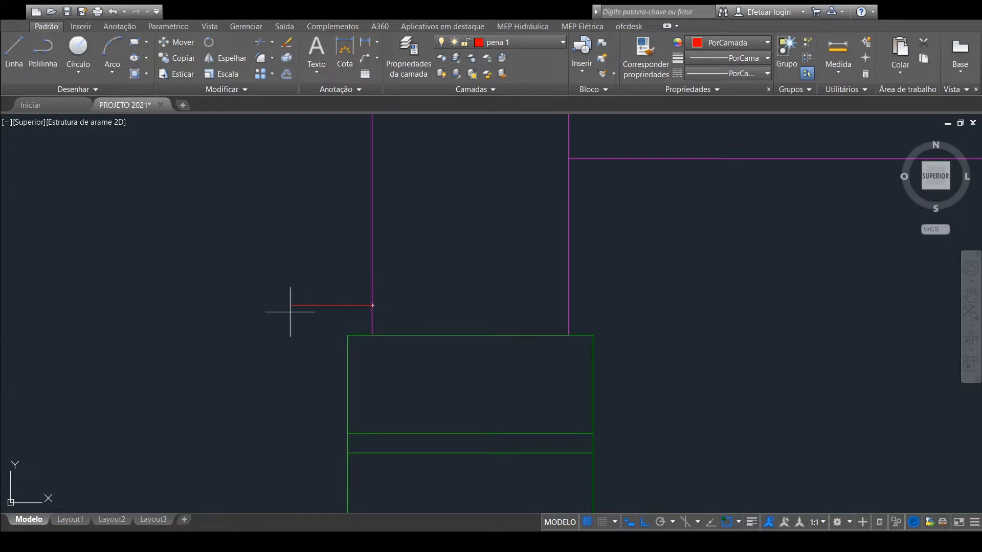
Step: Run the ground outline horizontally outward from section BB's leftmost wall, then straight down to a corner below the footings
scroll(302, 317, down, 4)
scroll(302, 317, down, 4)
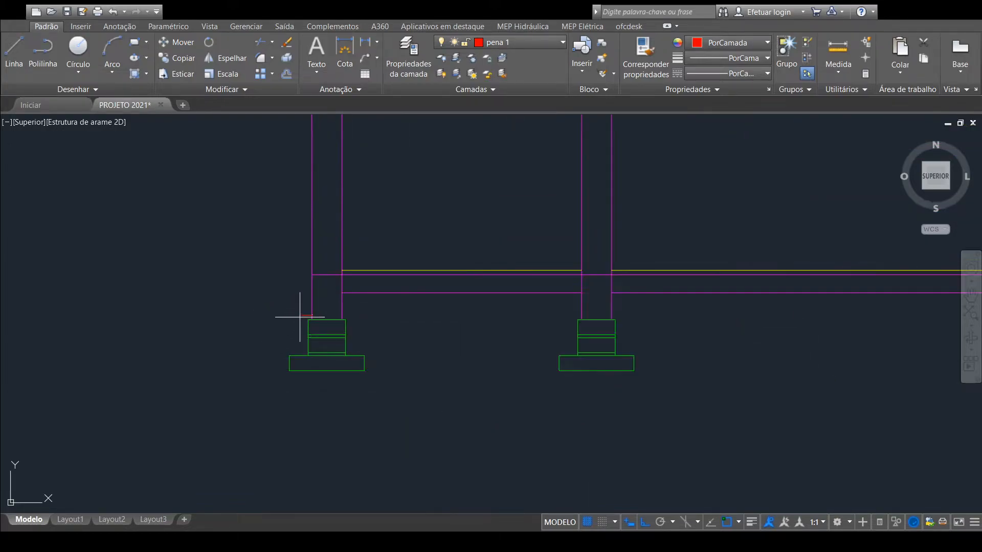
middle_drag(296, 320, 344, 307)
scroll(290, 322, down, 6)
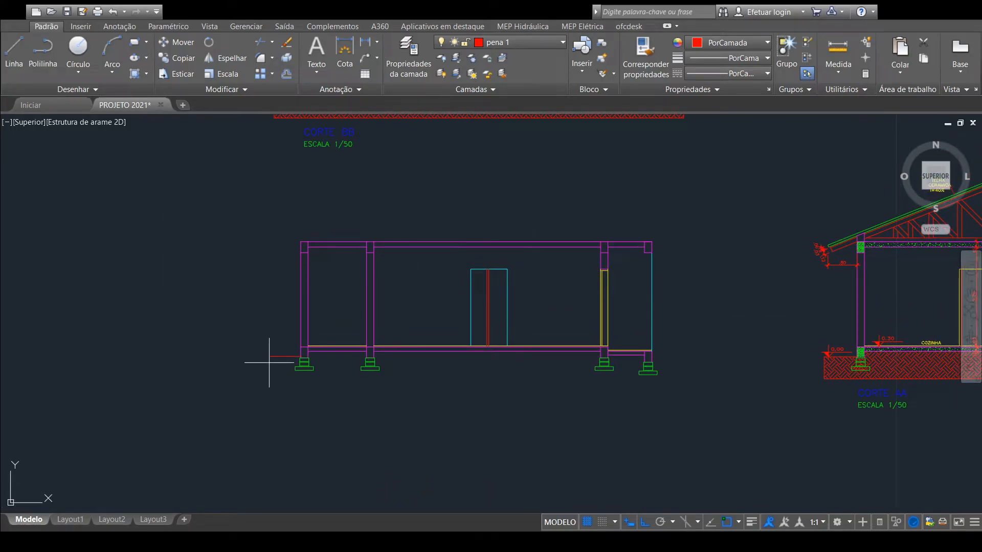
middle_drag(271, 363, 244, 342)
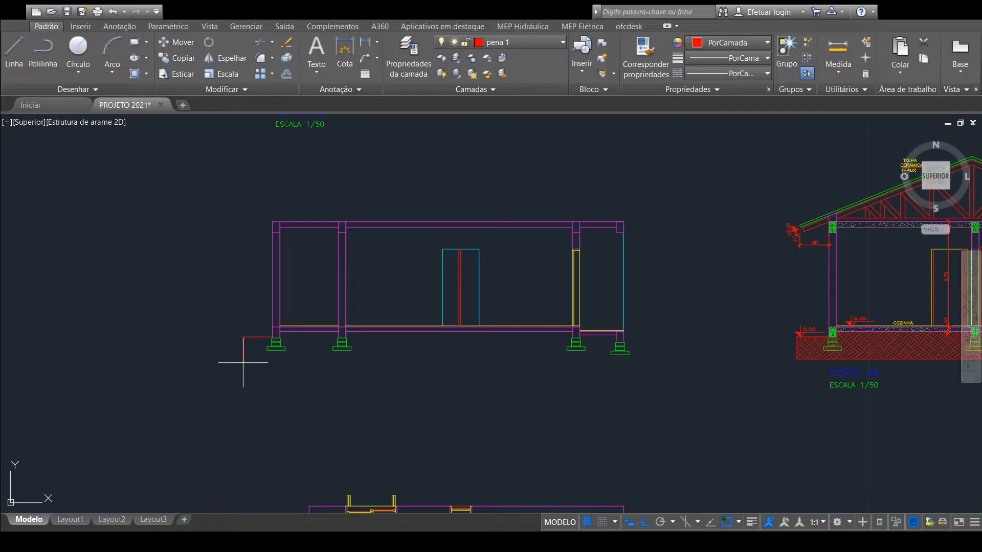
click(244, 366)
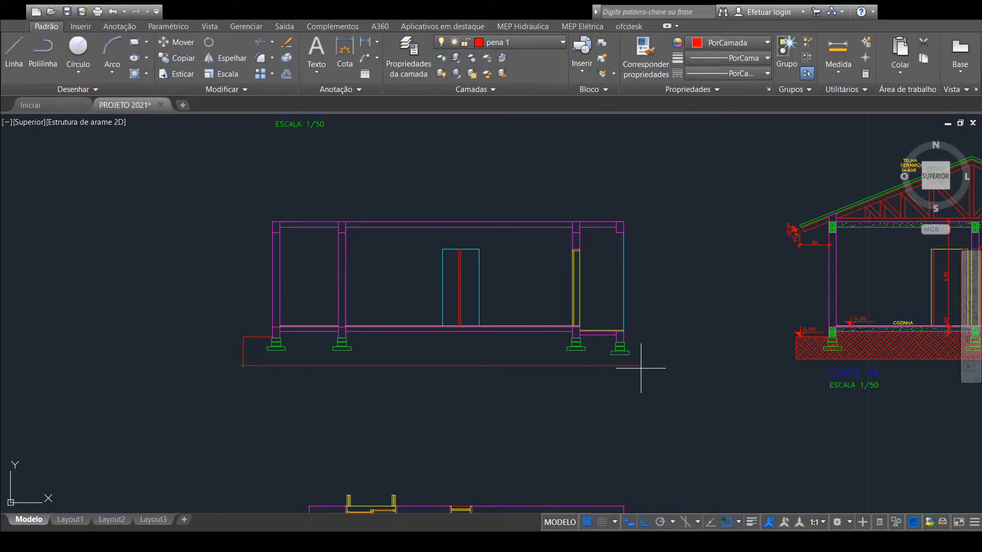
Step: Examine the eaves projection and the outer wall dimensions around the laundry in the dimensioned floor plan
scroll(630, 373, up, 2)
scroll(630, 373, down, 6)
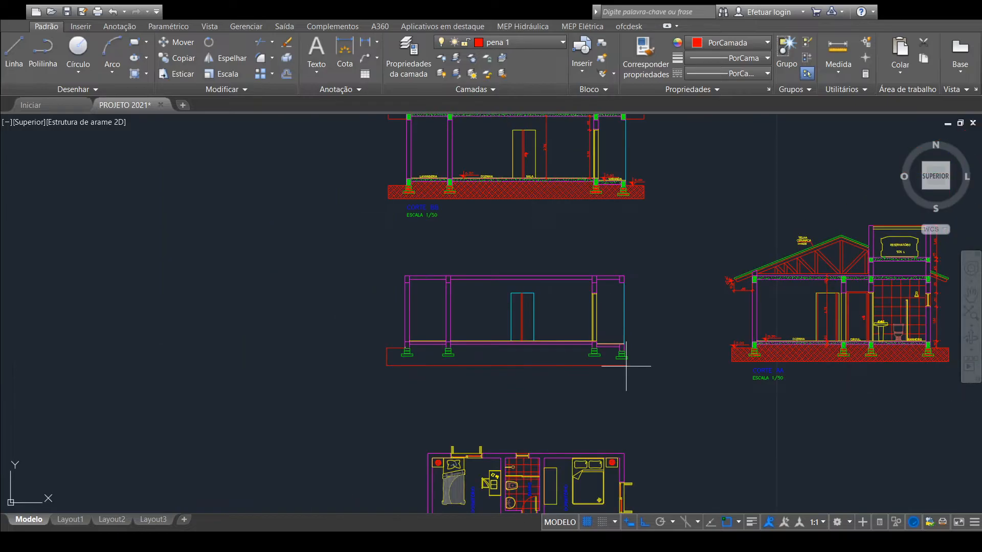
middle_drag(648, 402, 635, 219)
middle_drag(668, 363, 610, 165)
middle_drag(612, 368, 608, 225)
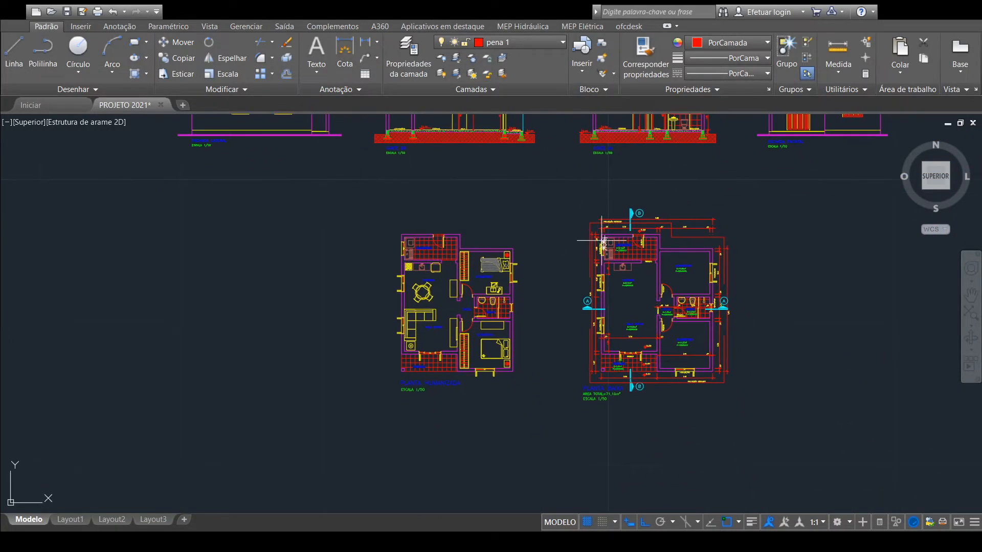
scroll(607, 250, up, 5)
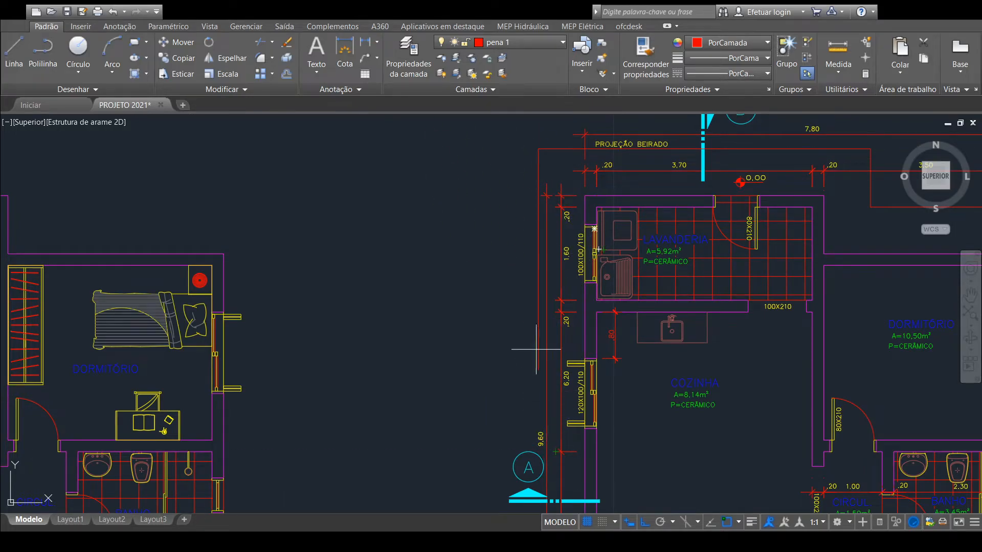
scroll(532, 347, down, 3)
middle_drag(460, 223, 581, 443)
middle_drag(450, 198, 473, 366)
mouse_move(475, 256)
middle_down()
mouse_move(479, 386)
mouse_move(500, 391)
middle_up()
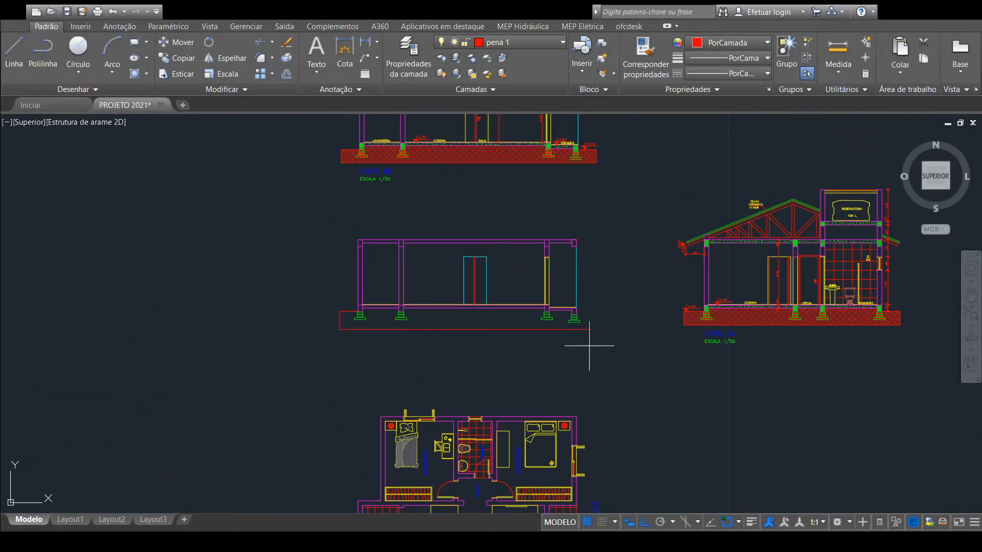
Step: Complete the ground outline below the new section by extending it beyond the porch pillar, up to ground level and back to the pillar's outer face
scroll(580, 329, up, 3)
scroll(580, 329, up, 1)
scroll(592, 340, up, 1)
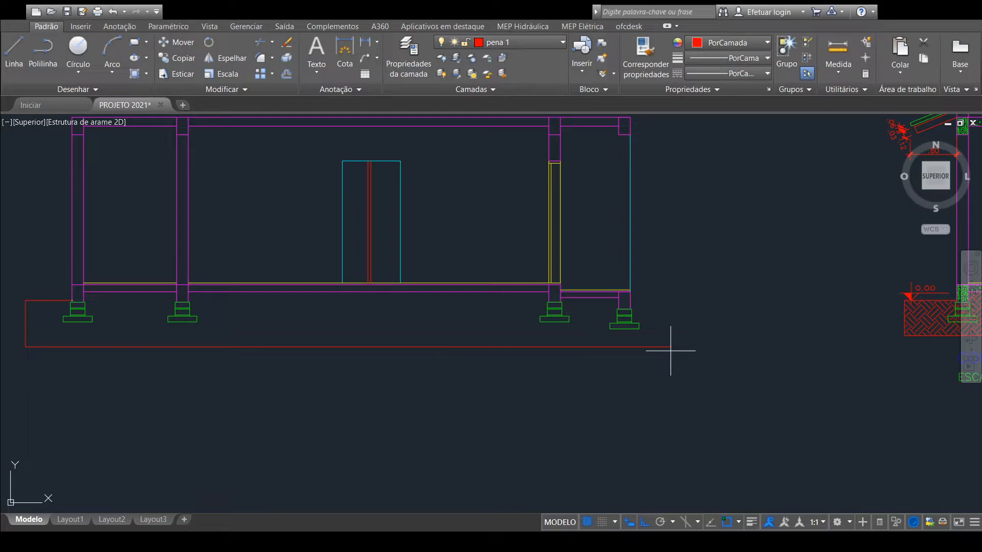
click(676, 348)
scroll(649, 291, up, 5)
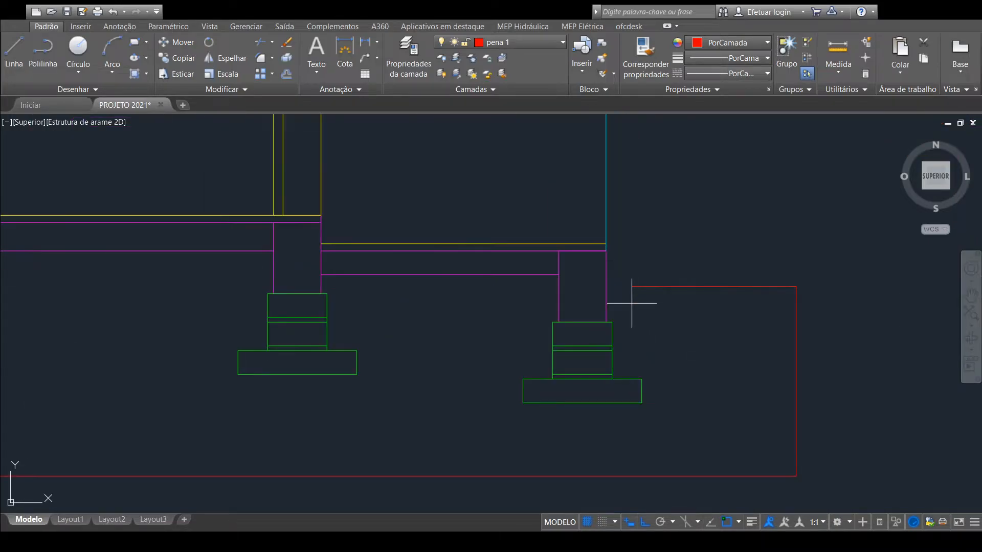
scroll(604, 286, up, 5)
scroll(616, 276, up, 5)
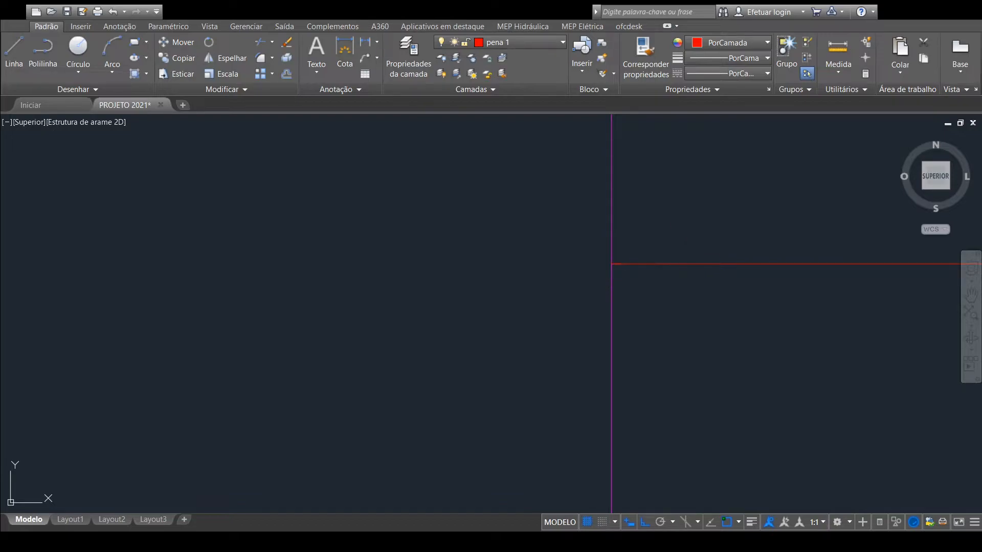
scroll(647, 281, down, 5)
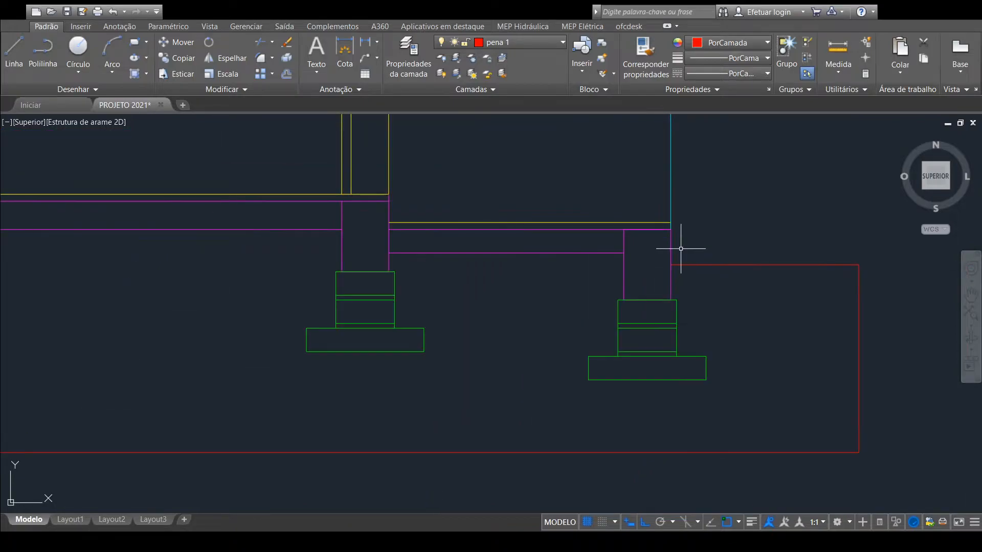
scroll(688, 244, down, 2)
mouse_move(686, 246)
middle_down()
mouse_move(782, 259)
mouse_move(762, 307)
mouse_move(524, 326)
mouse_move(577, 331)
middle_up()
scroll(573, 322, down, 3)
middle_drag(597, 298, 526, 337)
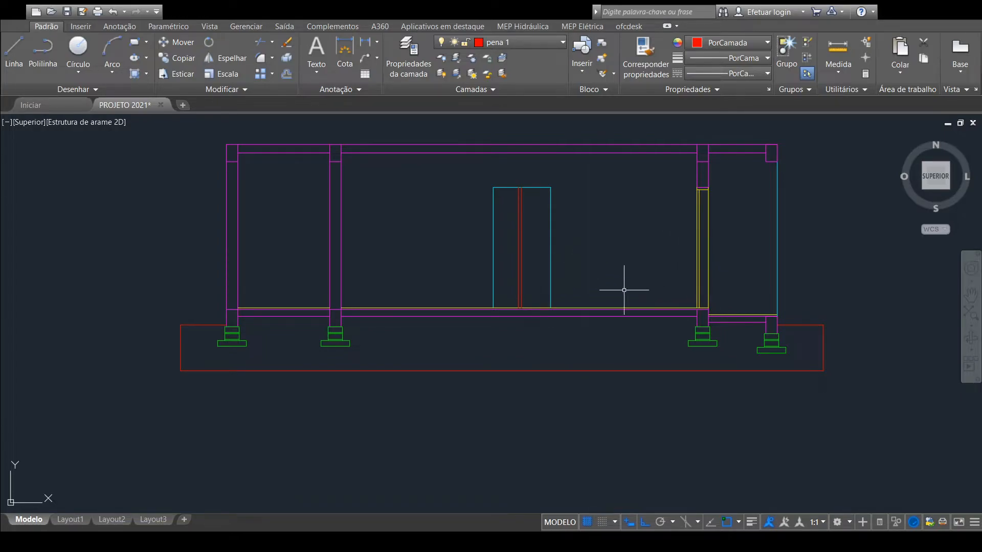
Step: Examine the roof, eaves and slab of the finished section BB above the new section
scroll(624, 289, down, 4)
mouse_move(677, 263)
middle_down()
mouse_move(631, 289)
mouse_move(542, 312)
middle_up()
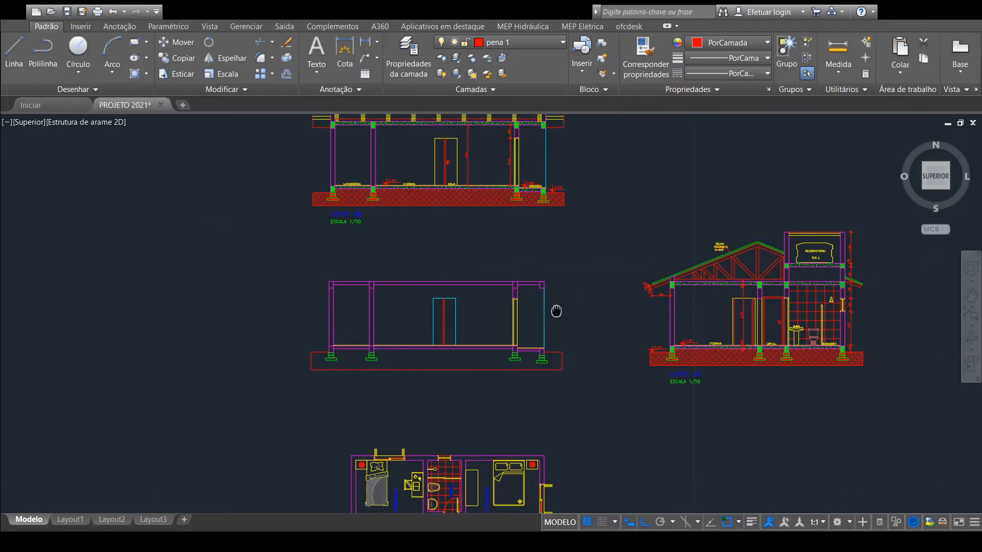
middle_drag(529, 265, 574, 355)
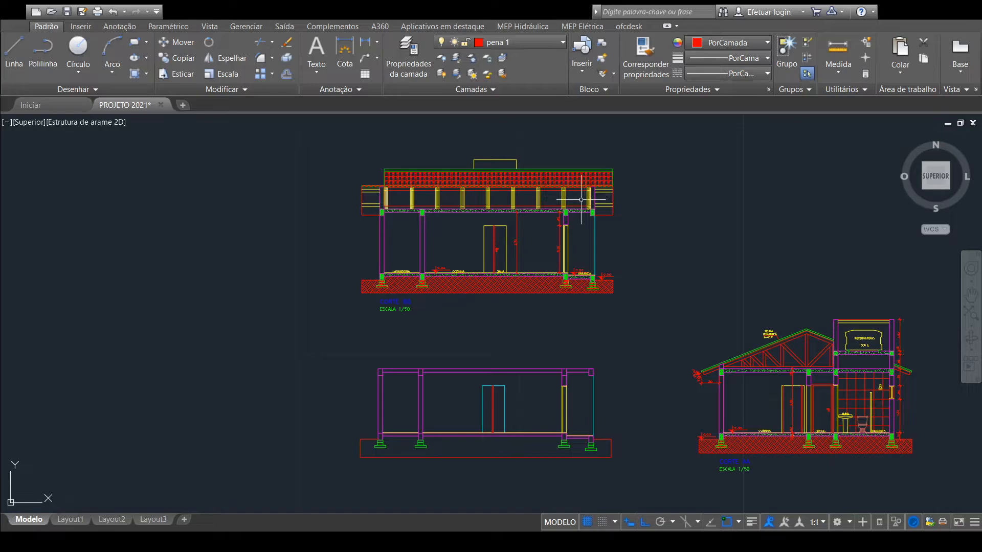
scroll(394, 200, up, 2)
scroll(393, 200, up, 2)
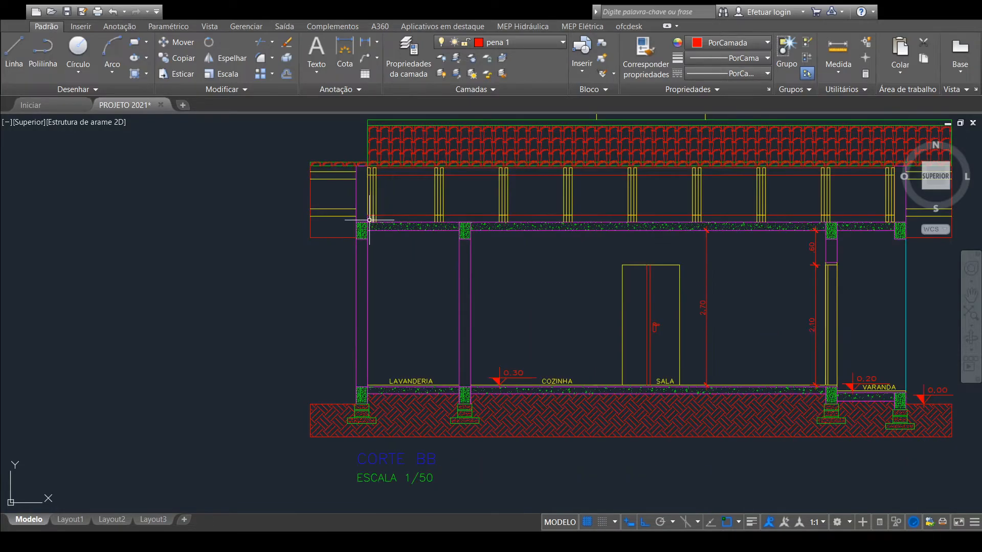
scroll(414, 217, up, 1)
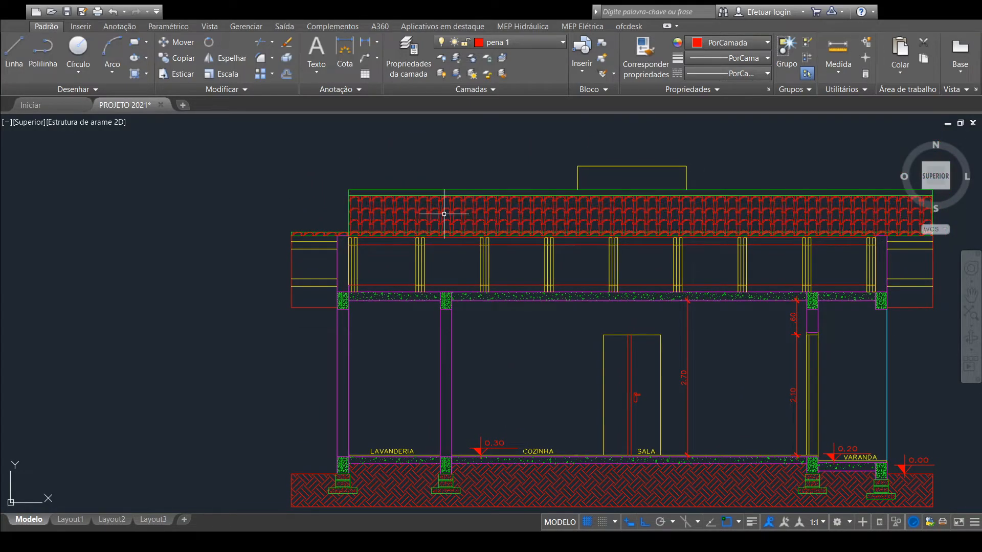
middle_drag(511, 269, 486, 296)
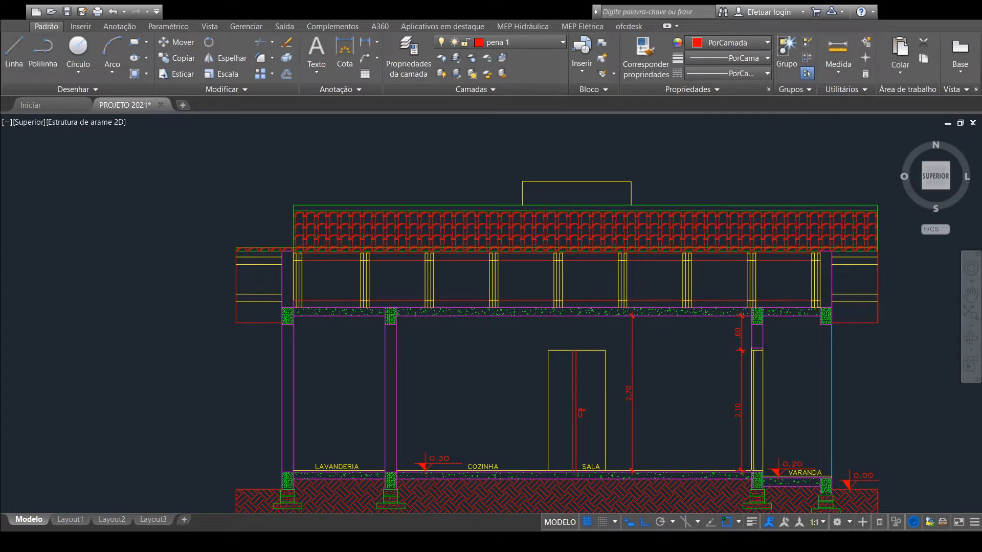
scroll(620, 357, down, 3)
Step: Compare the roof truss in section AA with the roof members and eaves in section BB
mouse_move(855, 386)
middle_down()
mouse_move(480, 287)
mouse_move(421, 181)
middle_up()
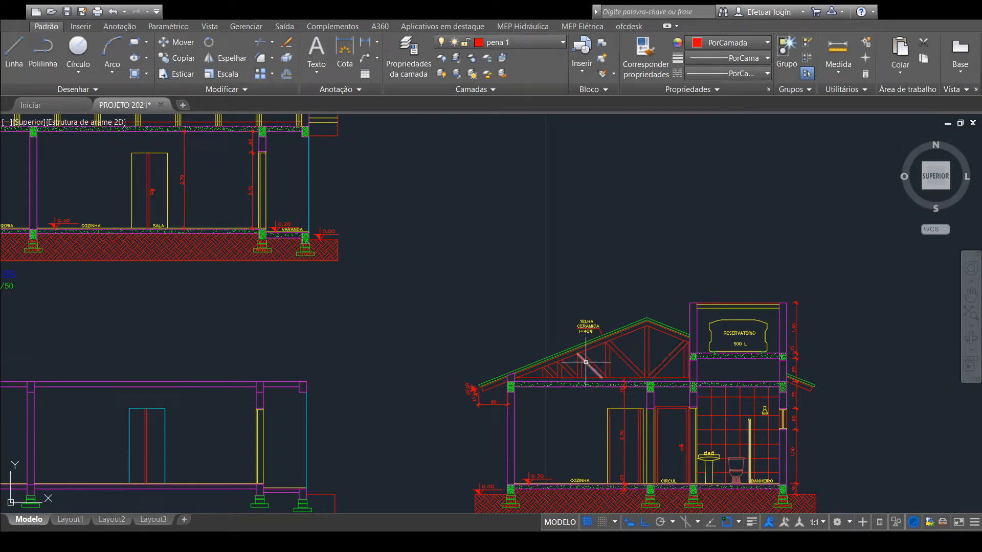
middle_drag(565, 213, 979, 371)
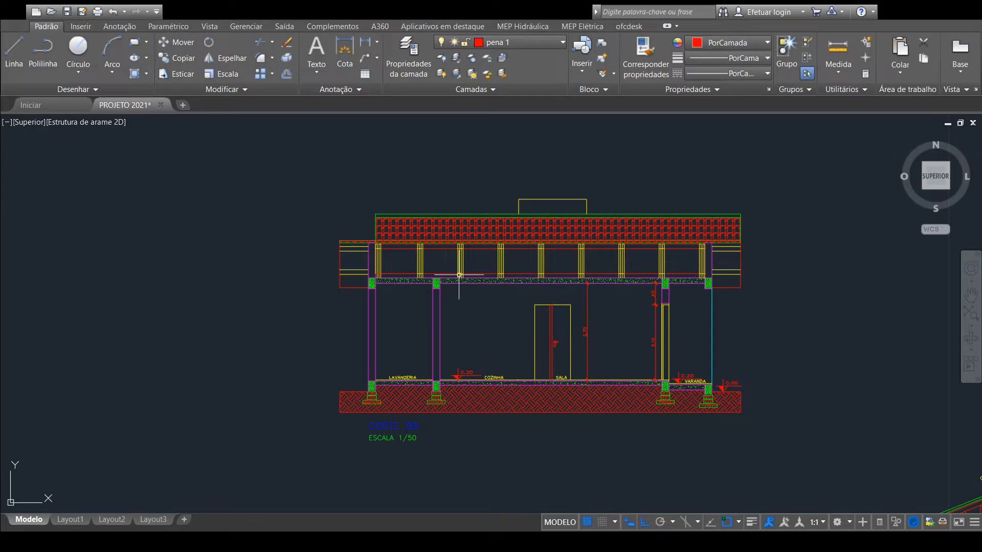
scroll(388, 260, up, 2)
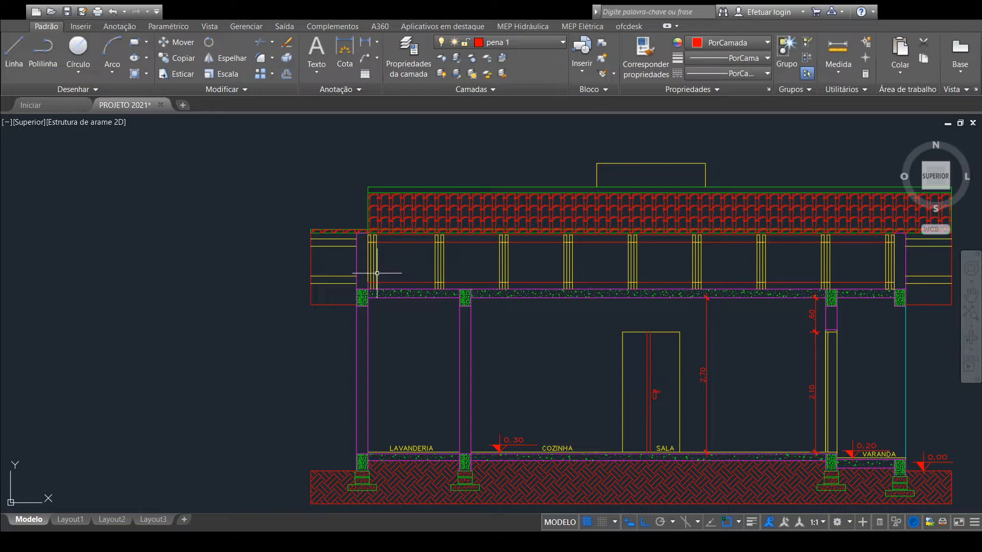
scroll(374, 261, up, 4)
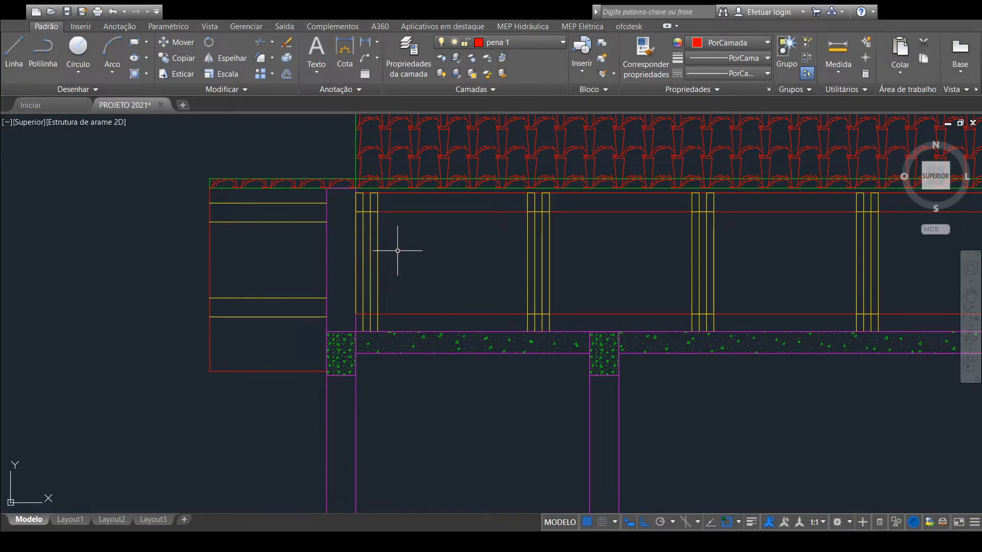
scroll(427, 266, down, 3)
mouse_move(475, 344)
middle_down()
mouse_move(432, 225)
mouse_move(465, 285)
mouse_move(460, 261)
middle_up()
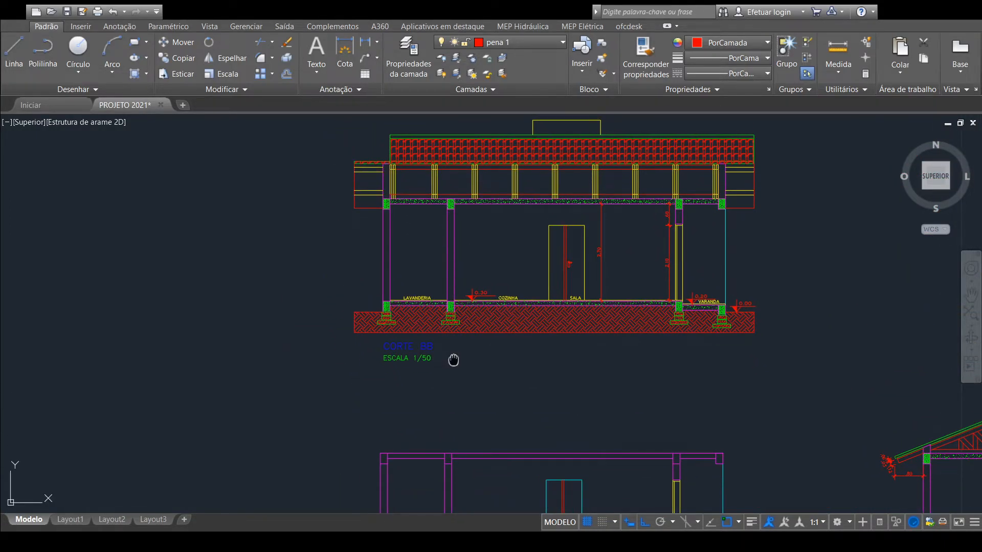
middle_drag(398, 464, 390, 447)
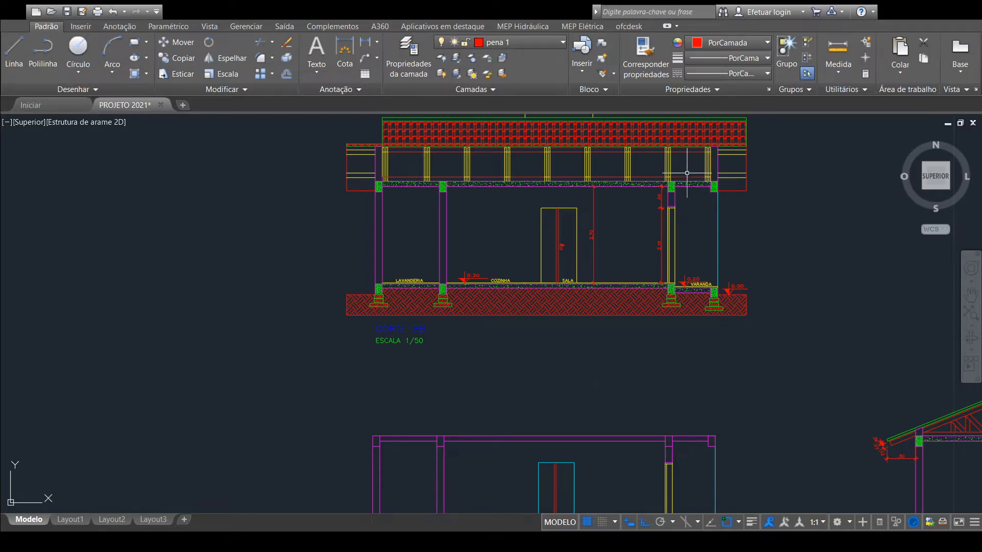
middle_drag(424, 157, 467, 212)
middle_drag(532, 245, 522, 212)
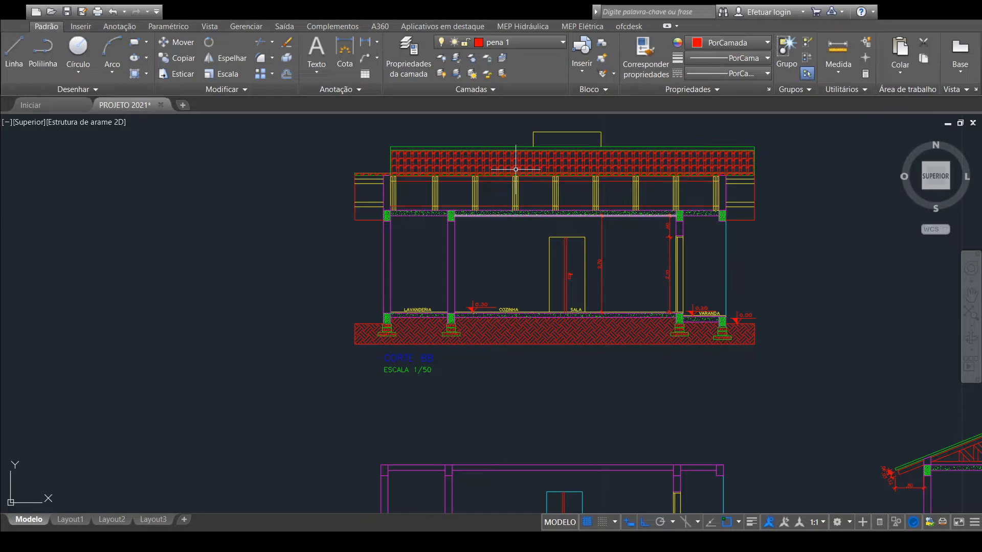
scroll(581, 367, down, 2)
mouse_move(607, 391)
middle_down()
mouse_move(568, 276)
mouse_move(577, 316)
middle_up()
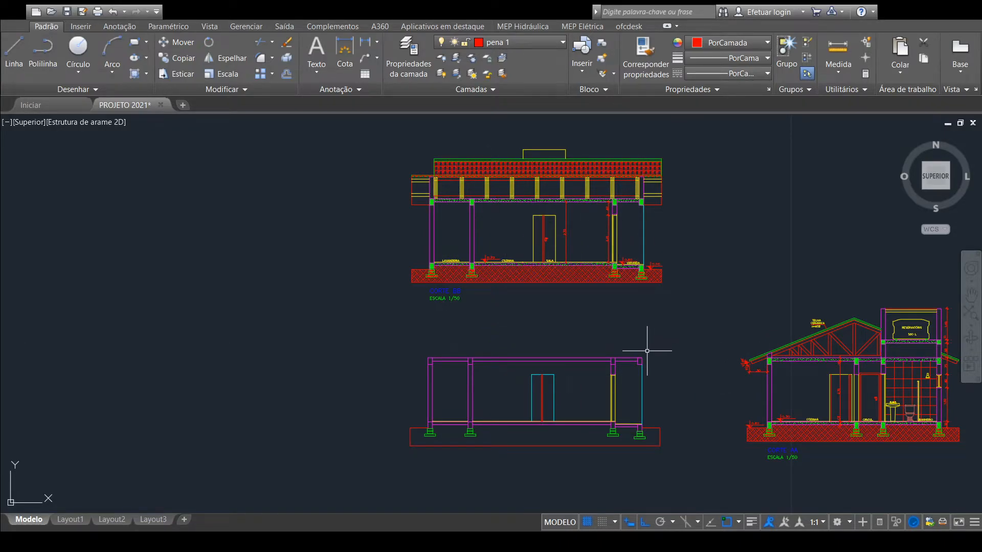
Step: Copy the dimensioned floor plan with its titles straight up to the space below the upper section AA, beside the rotated furnished plan
scroll(691, 372, down, 8)
mouse_move(673, 372)
middle_down()
mouse_move(611, 307)
mouse_move(589, 313)
mouse_move(573, 194)
mouse_move(588, 252)
middle_up()
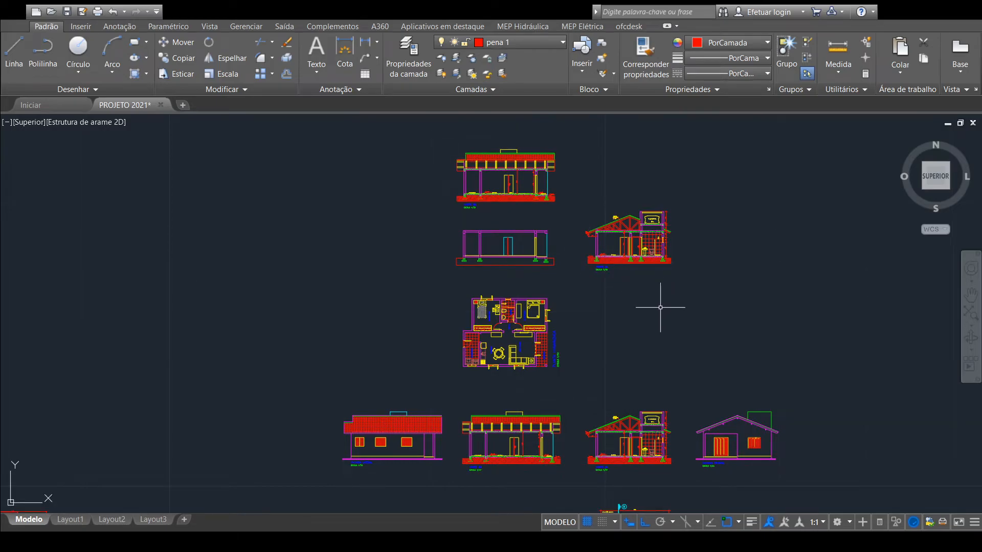
middle_drag(564, 397, 520, 223)
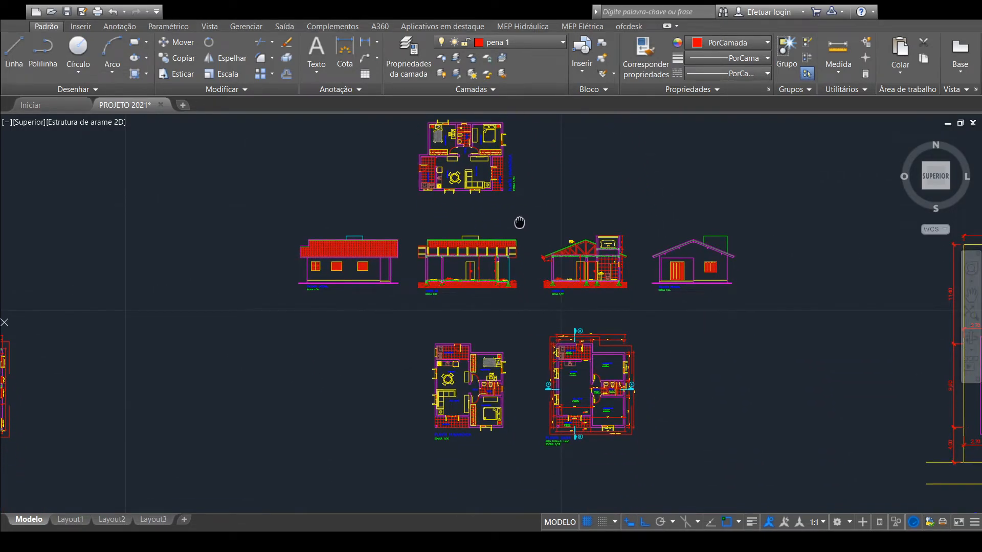
mouse_move(577, 258)
middle_down()
mouse_move(587, 446)
mouse_move(562, 275)
mouse_move(549, 342)
middle_up()
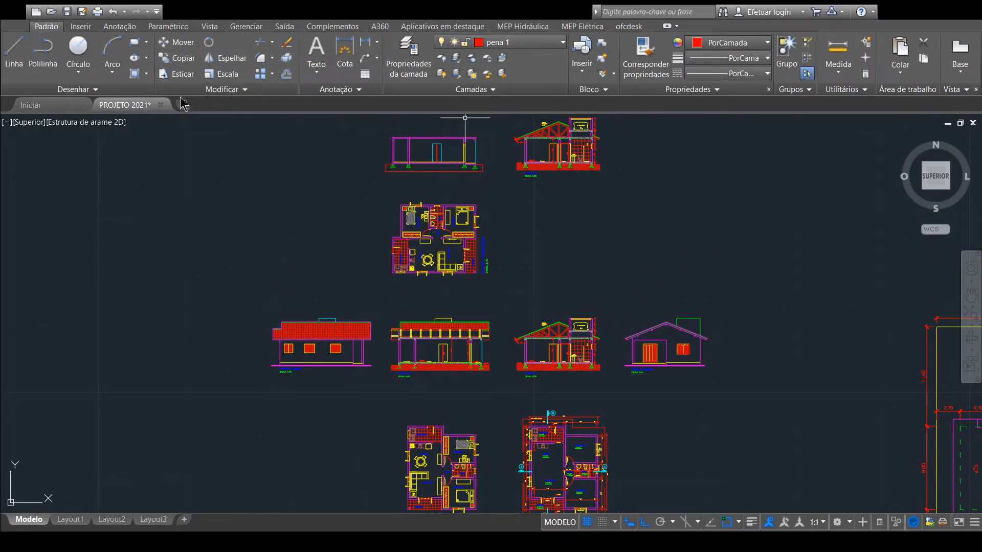
middle_drag(668, 414, 667, 325)
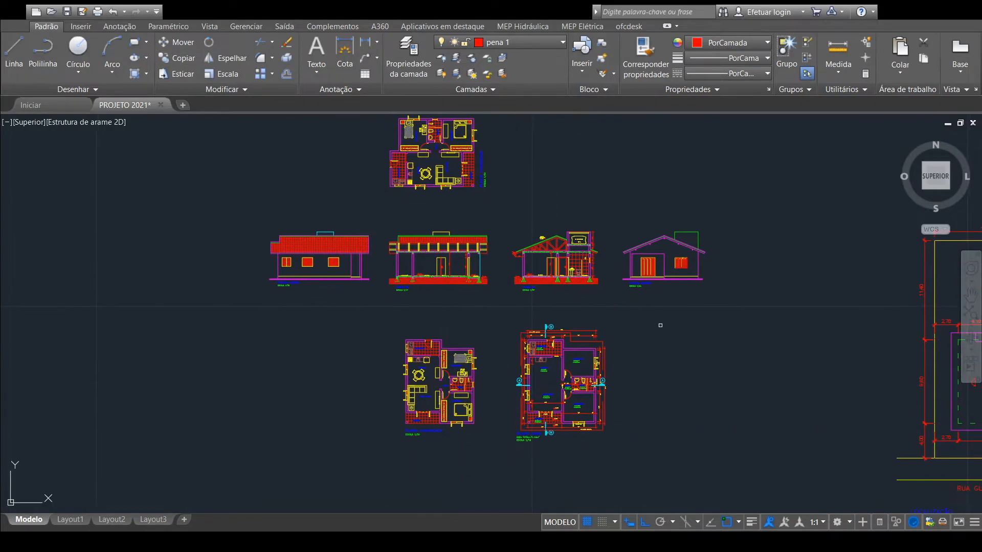
click(622, 303)
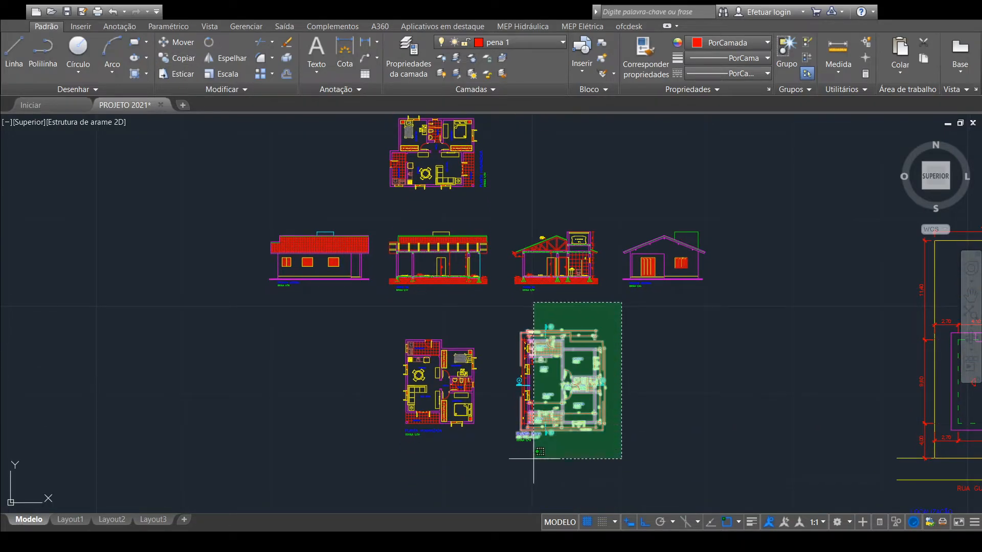
click(507, 463)
click(587, 428)
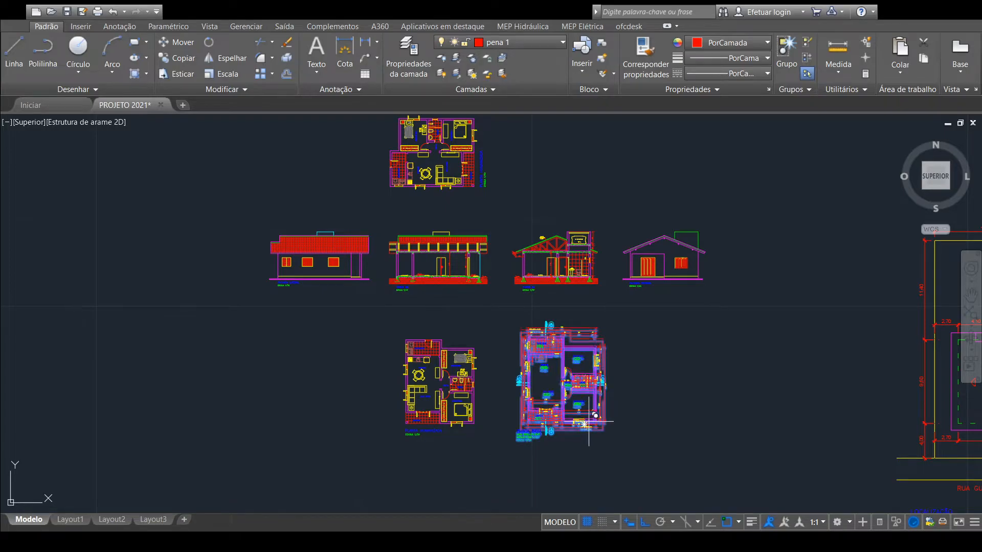
middle_drag(589, 222, 620, 385)
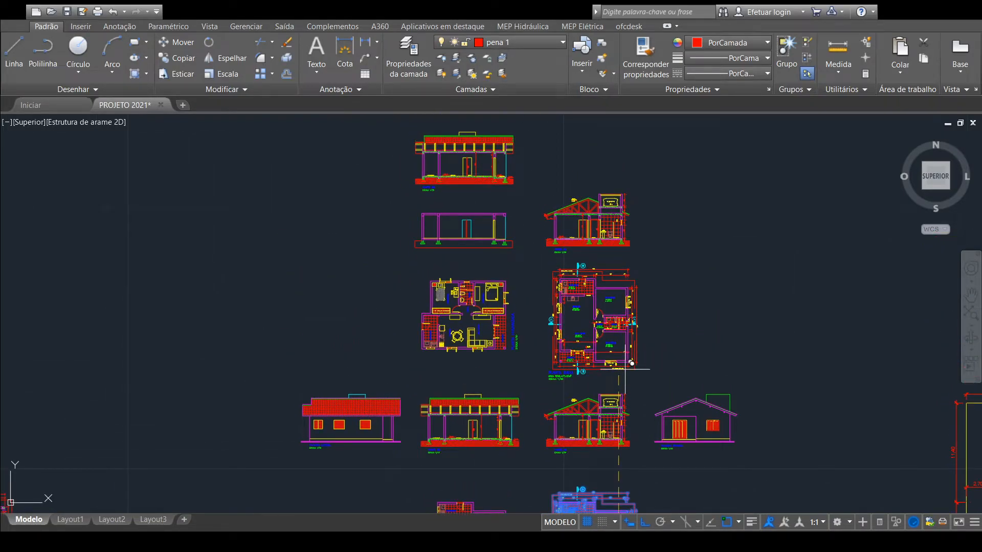
click(627, 372)
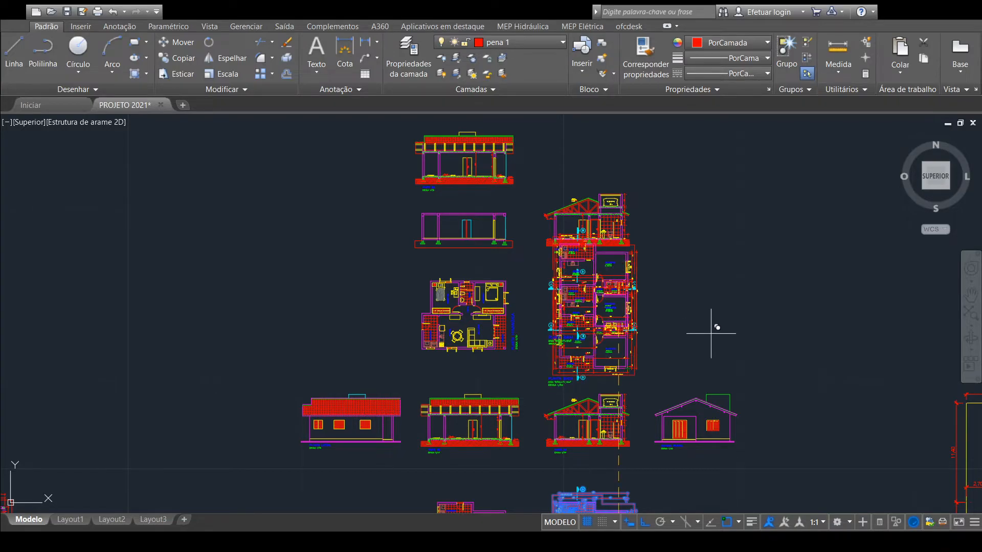
key(Escape)
Step: Examine the floor levels and the path of section line B on the copied floor plan, from the porch to the laundry
scroll(575, 301, up, 2)
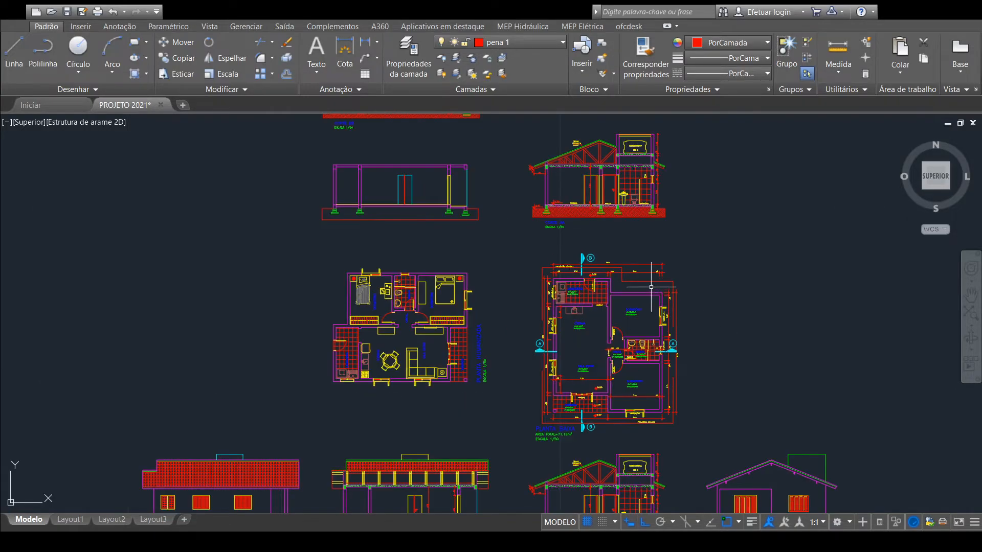
scroll(582, 286, up, 2)
middle_drag(636, 378, 610, 262)
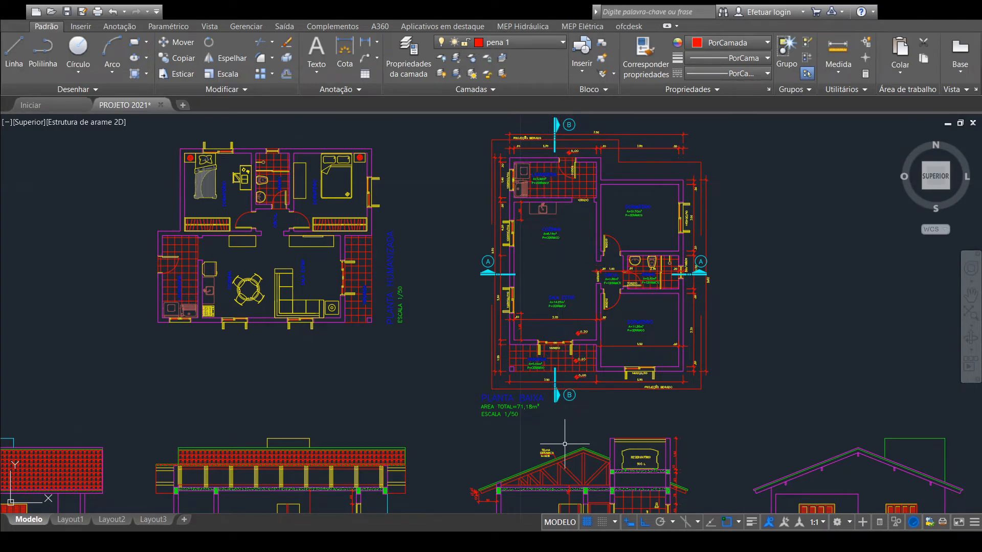
scroll(559, 383, up, 4)
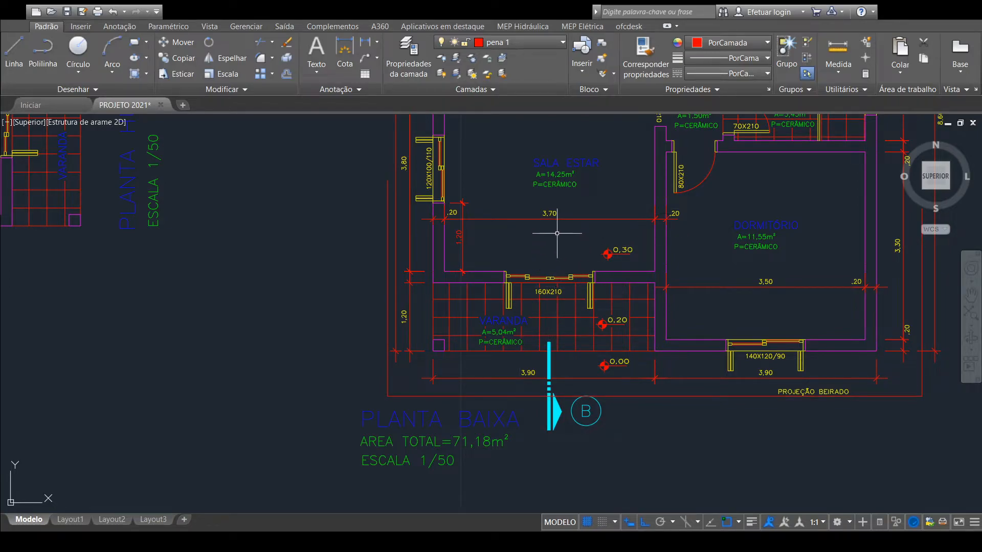
scroll(567, 287, up, 1)
scroll(567, 288, down, 1)
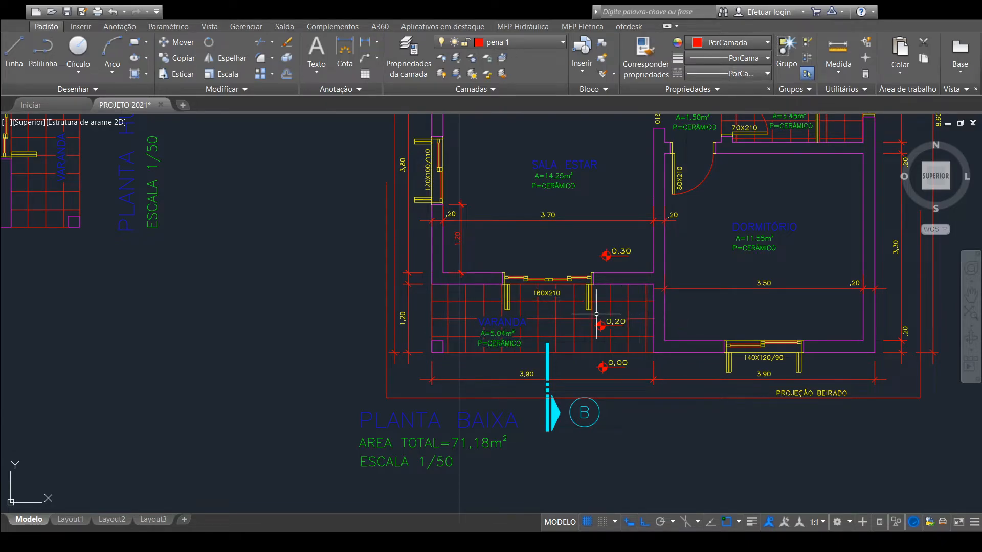
scroll(583, 277, down, 2)
mouse_move(594, 229)
middle_down()
mouse_move(604, 459)
mouse_move(604, 444)
middle_up()
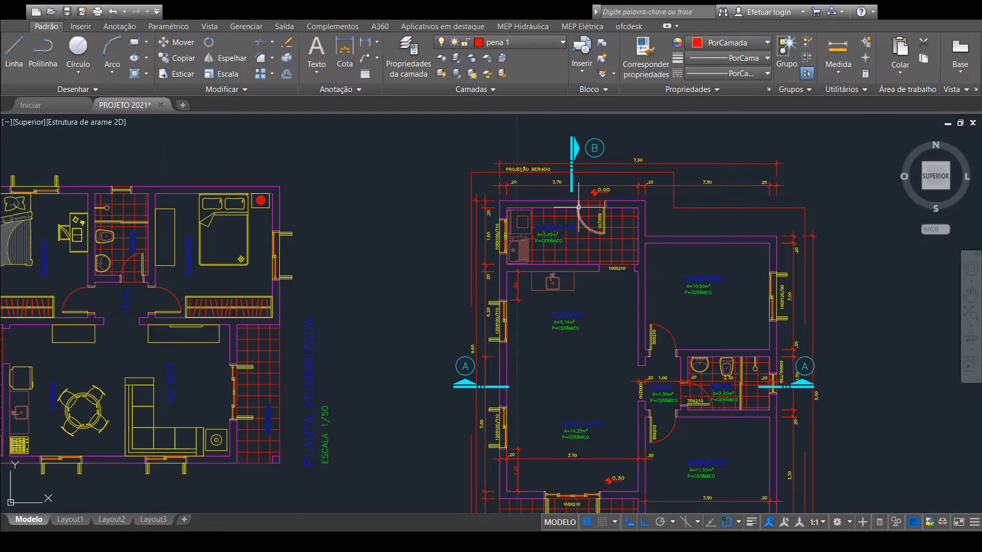
Step: Place a vertical construction line through the midpoint of the 160X210 veranda door on the copied floor plan, in line with section mark B
mouse_move(578, 190)
middle_down()
mouse_move(617, 313)
mouse_move(607, 233)
middle_up()
scroll(617, 314, down, 2)
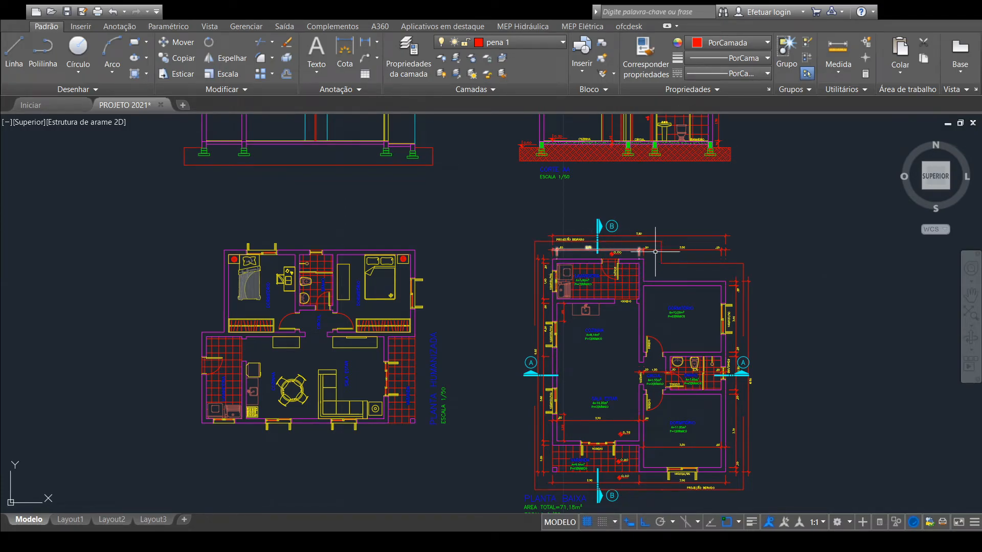
middle_drag(648, 338, 617, 186)
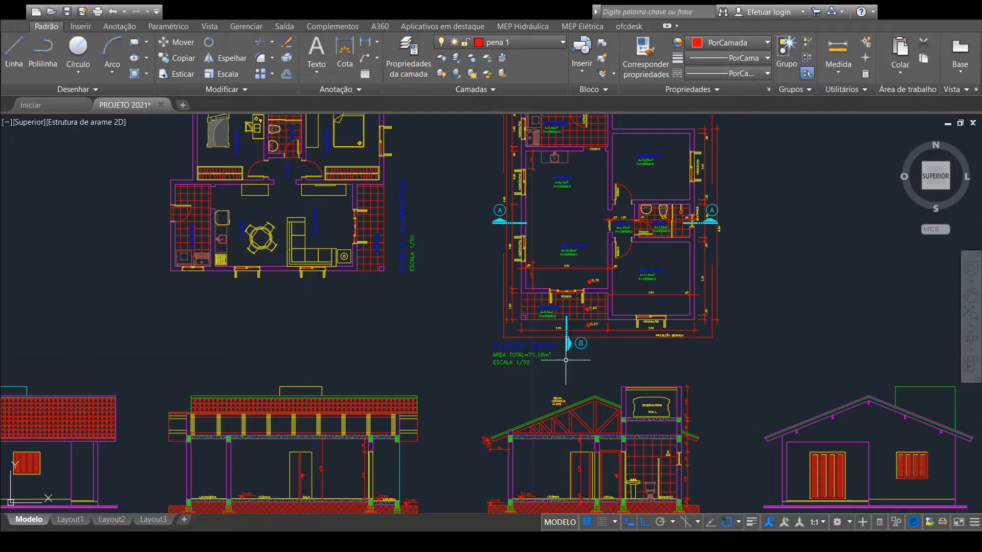
scroll(565, 284, down, 2)
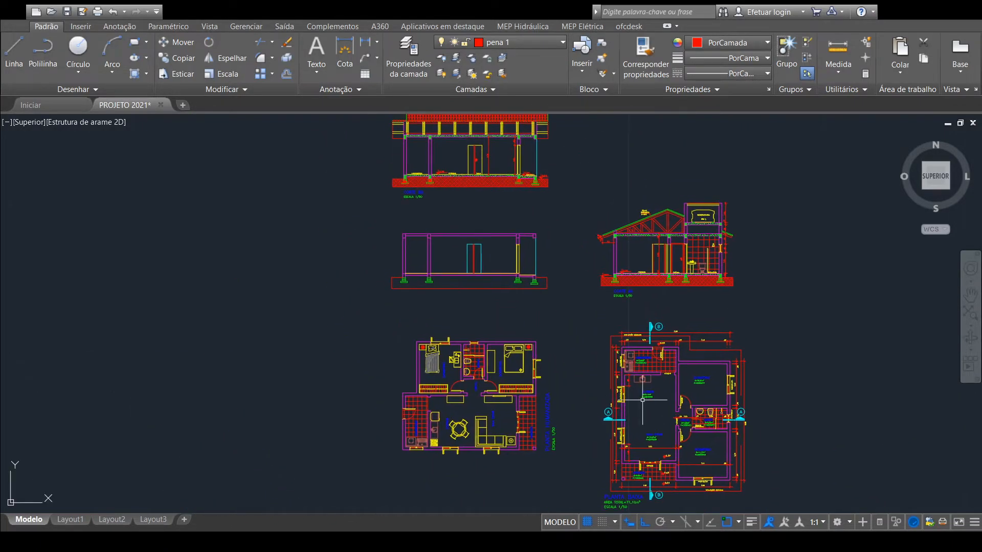
middle_drag(692, 317, 653, 272)
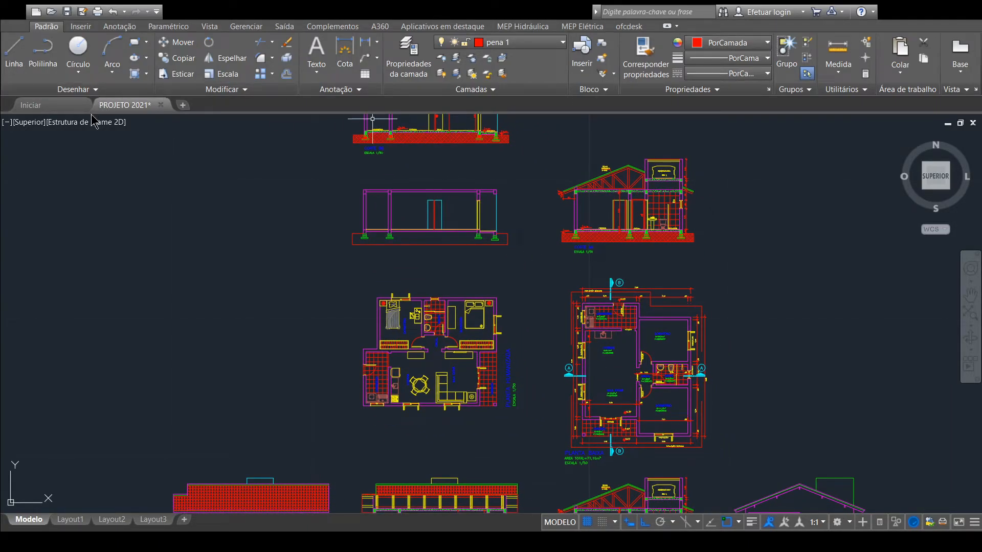
mouse_move(563, 178)
middle_down()
mouse_move(595, 319)
mouse_move(551, 240)
middle_up()
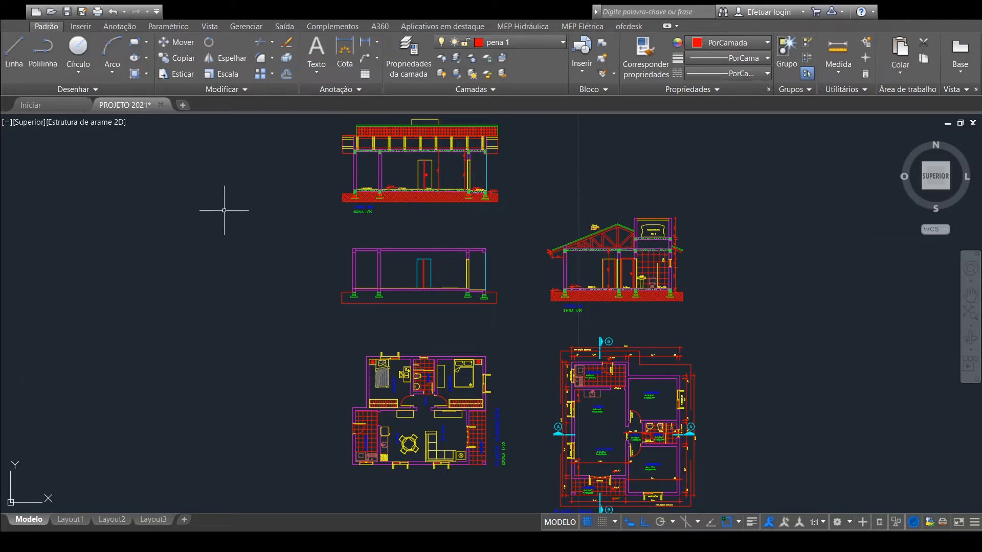
click(90, 90)
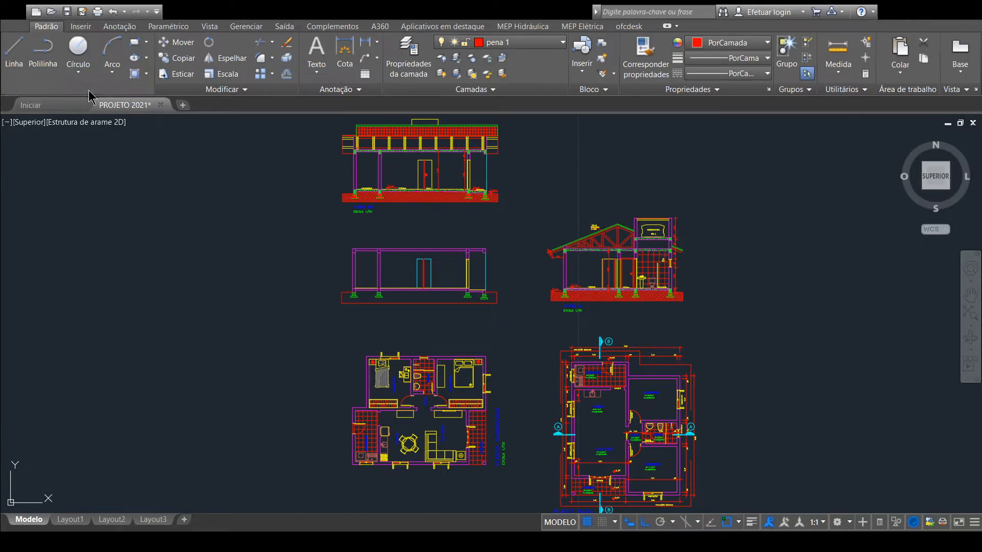
middle_drag(611, 478, 569, 317)
scroll(544, 360, up, 8)
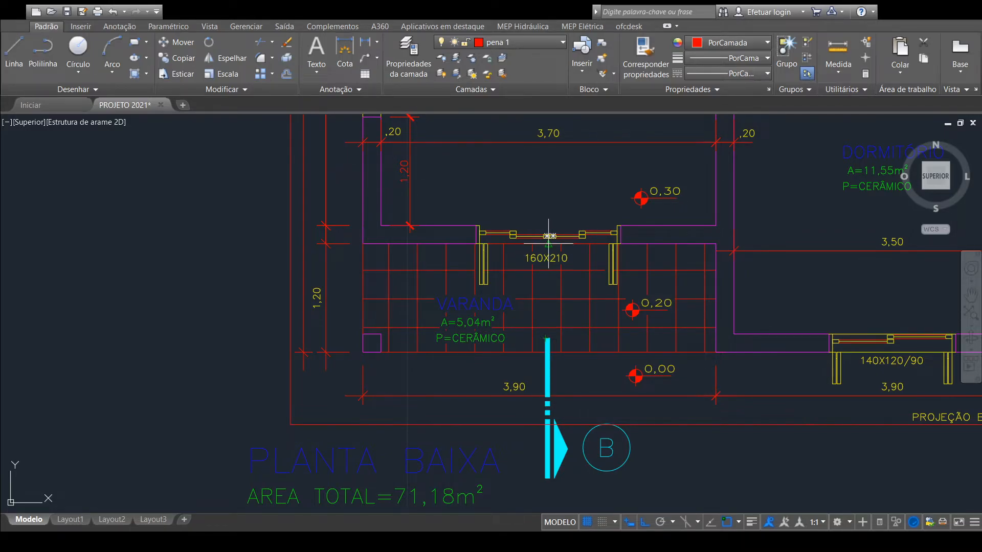
scroll(549, 236, up, 6)
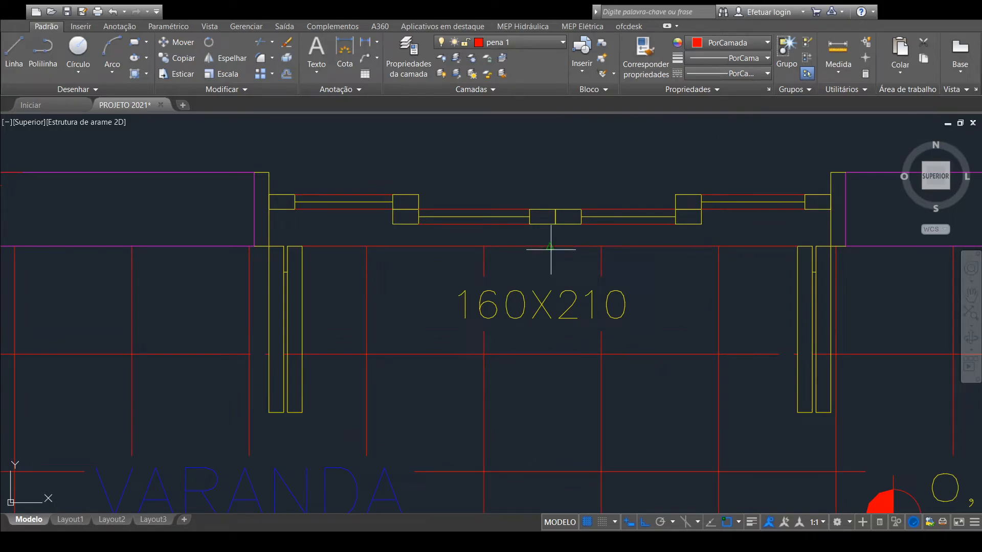
click(550, 246)
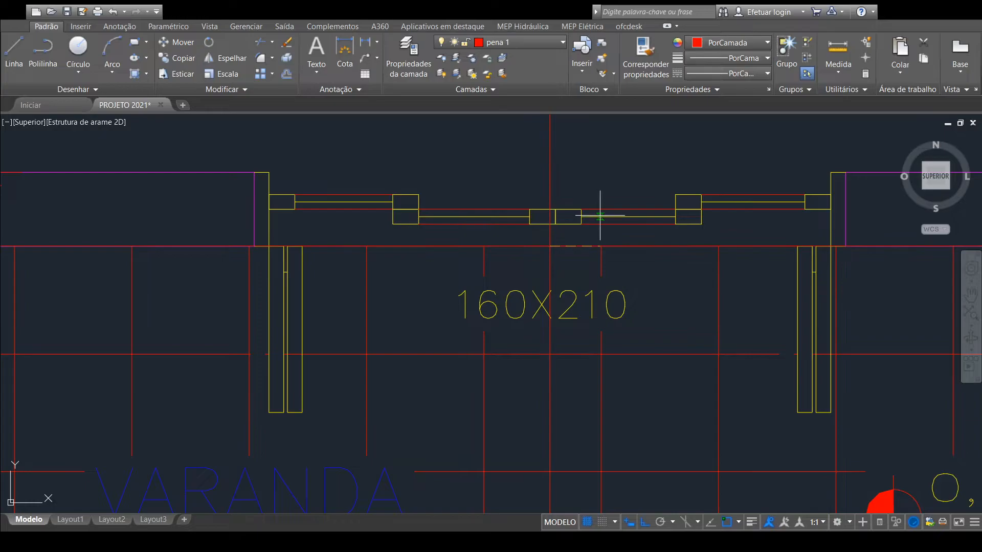
scroll(619, 242, down, 10)
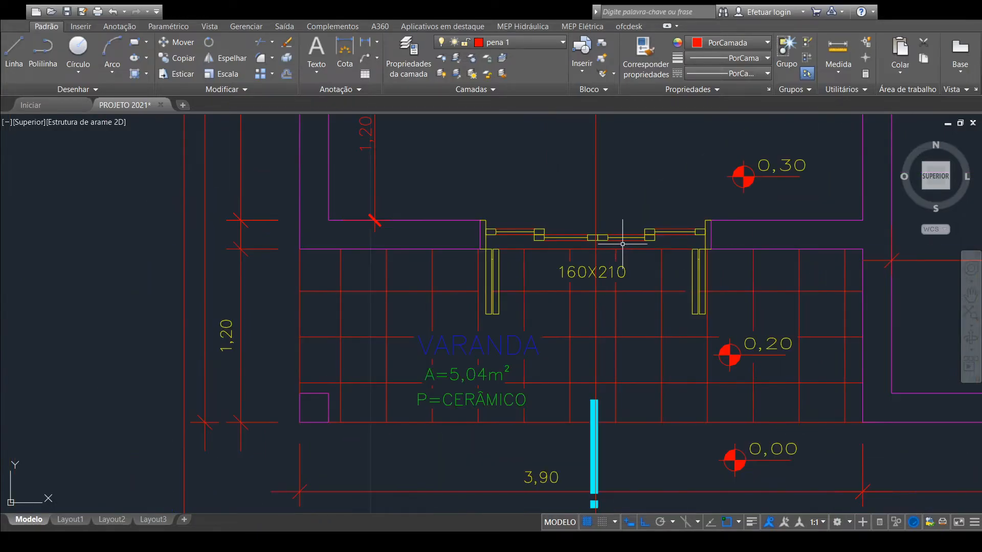
Step: Follow the vertical construction line up to section AA and examine where it crosses the rafter and ceramic tile lines
middle_drag(645, 208, 650, 453)
middle_drag(597, 202, 591, 354)
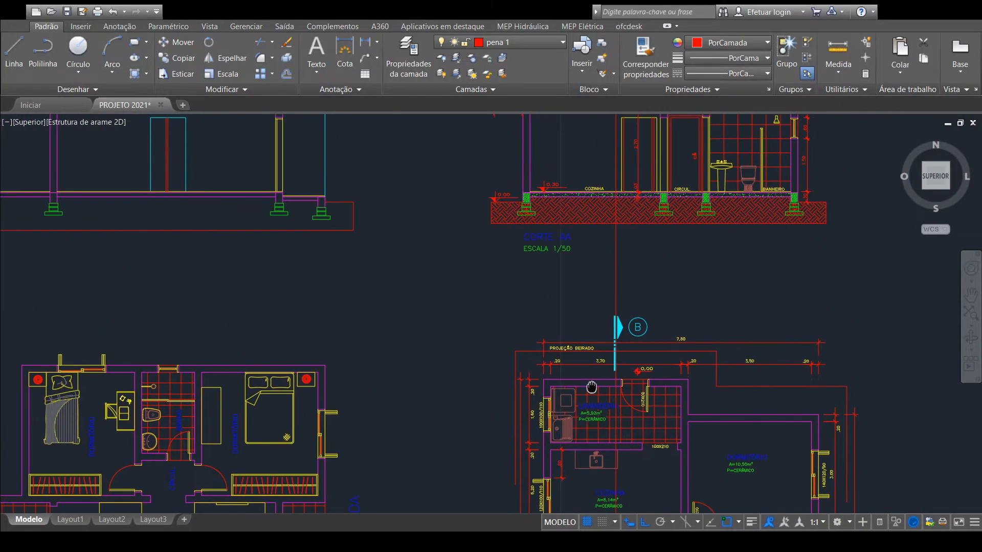
middle_drag(599, 219, 612, 345)
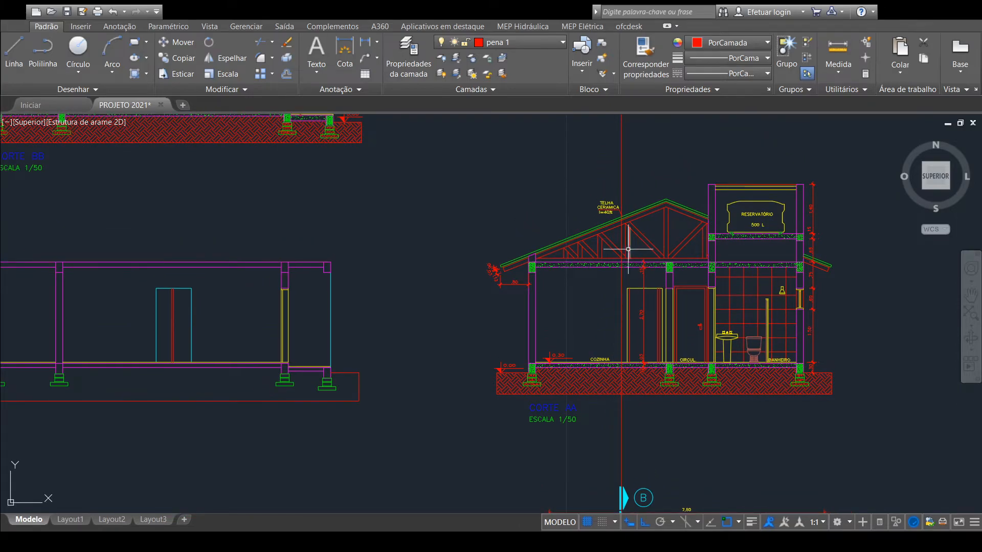
scroll(630, 247, up, 4)
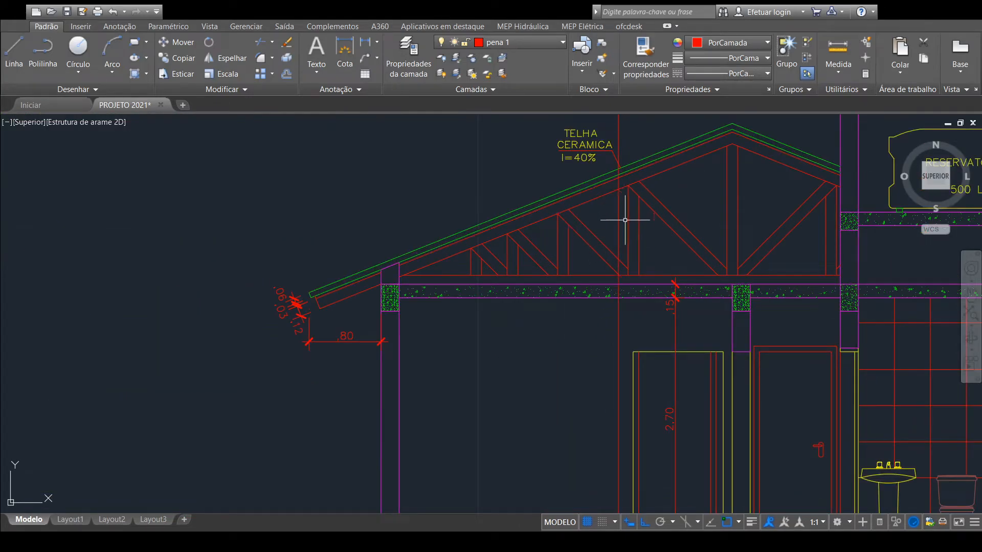
scroll(626, 217, down, 4)
scroll(622, 179, up, 6)
scroll(634, 184, down, 2)
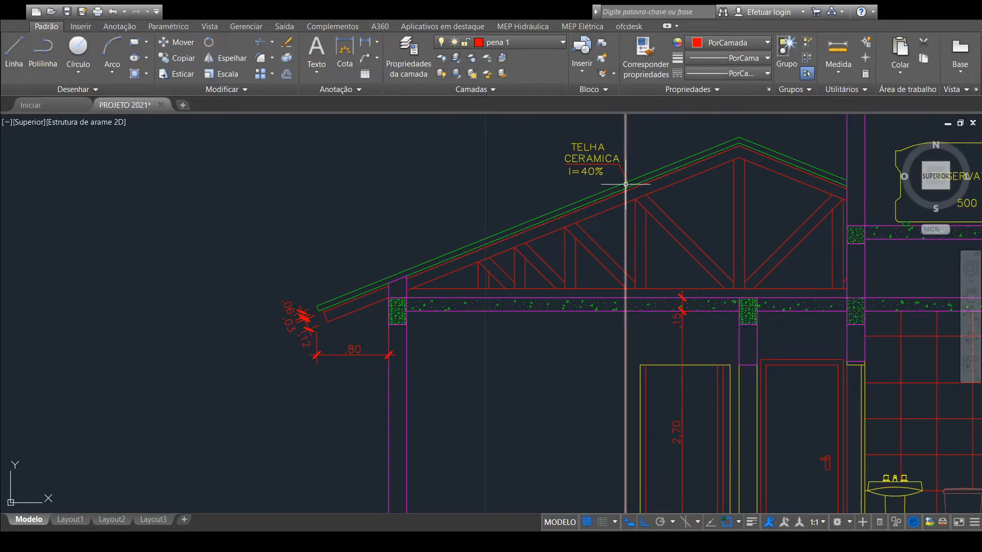
scroll(626, 185, up, 4)
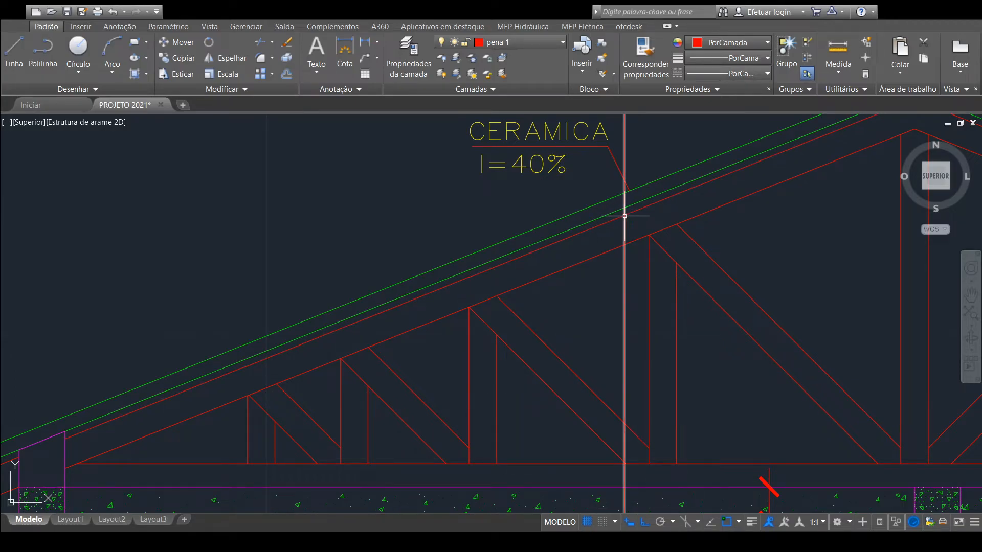
middle_drag(624, 187, 610, 284)
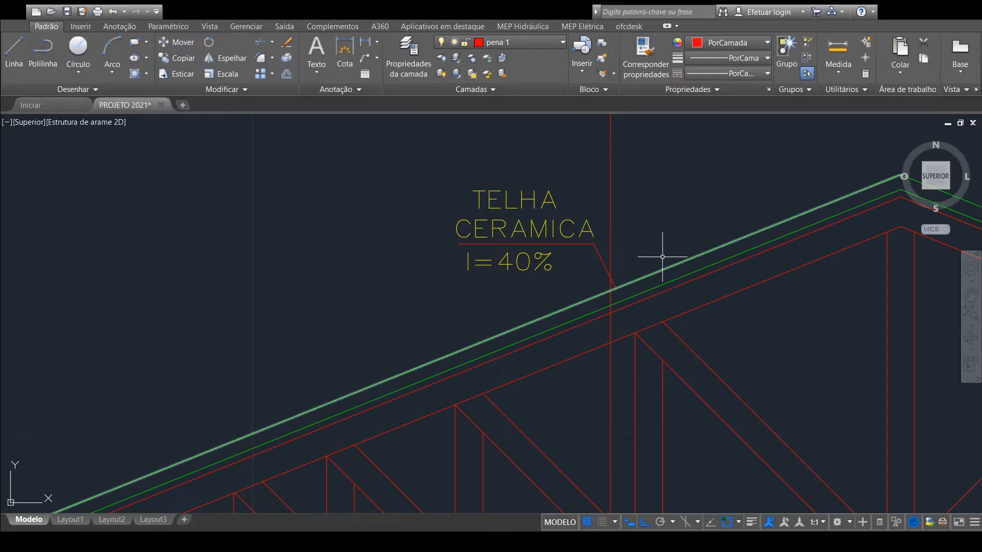
Step: Compare the tiled roof band of the finished section BB with the roof crossing of the vertical line in section AA
scroll(657, 257, down, 8)
middle_drag(629, 235, 802, 400)
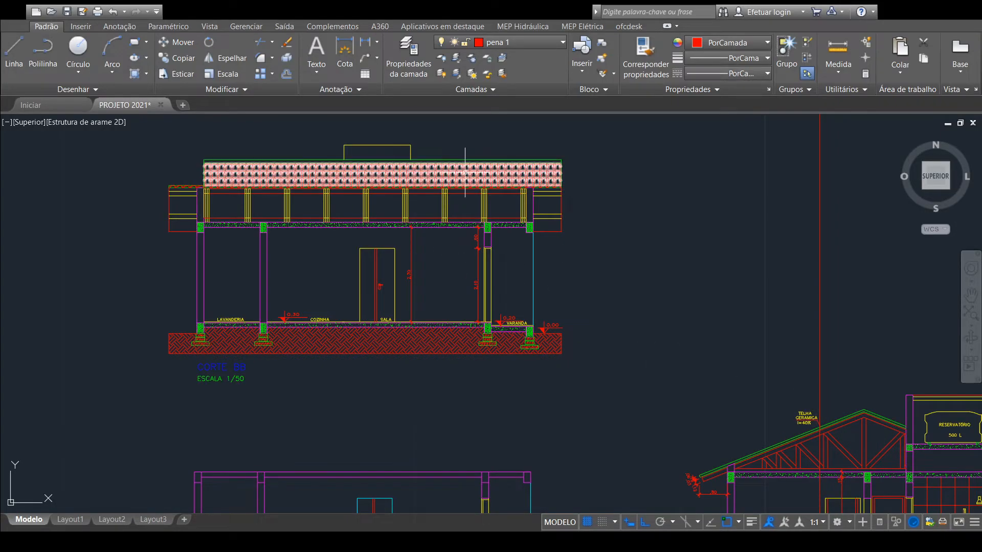
mouse_move(910, 358)
middle_down()
mouse_move(726, 302)
mouse_move(800, 333)
middle_up()
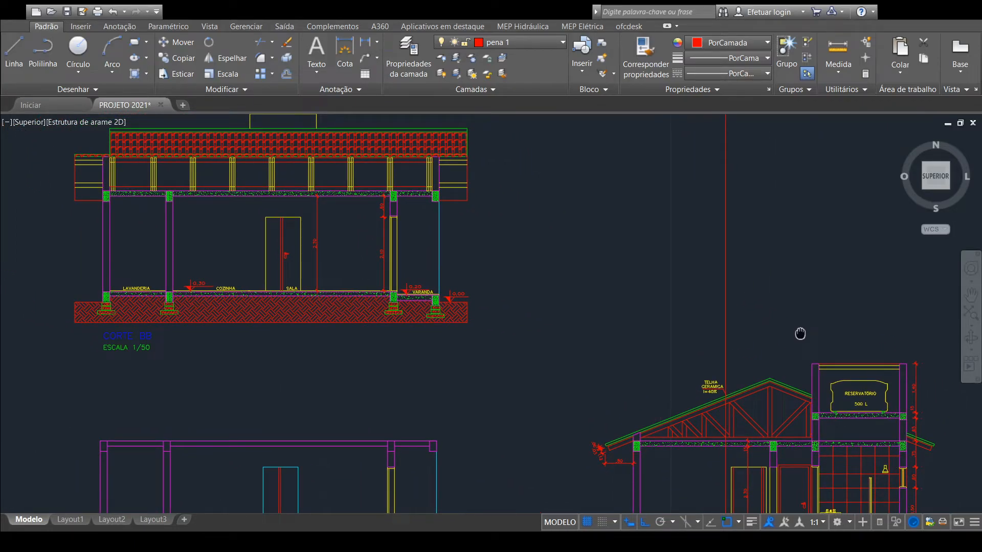
scroll(725, 398, up, 5)
scroll(726, 397, down, 5)
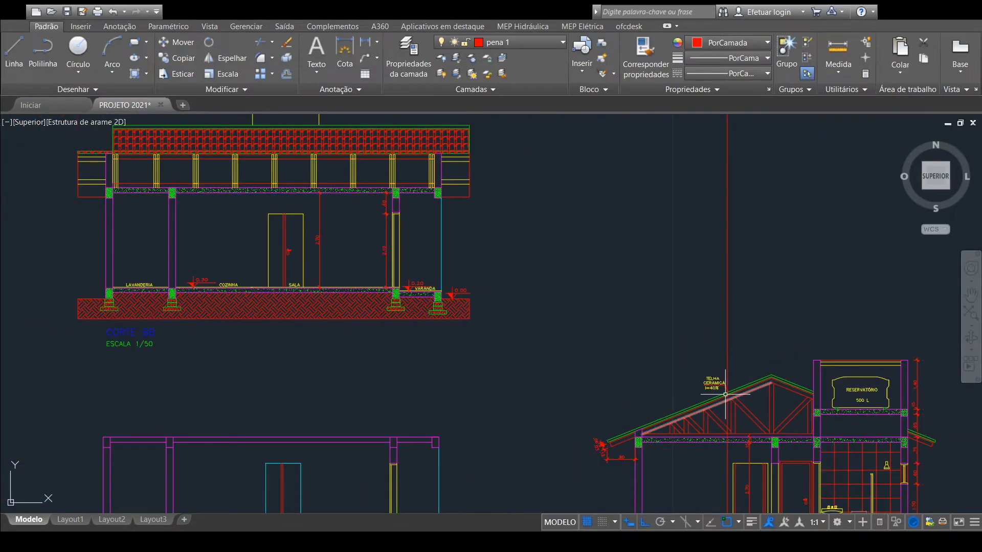
middle_drag(531, 283, 552, 317)
scroll(450, 191, up, 3)
scroll(508, 267, down, 3)
scroll(545, 284, down, 1)
Step: Place two horizontal construction lines where the vertical line crosses the top and bottom edges of the sloping rafter in section AA
middle_drag(787, 370, 607, 219)
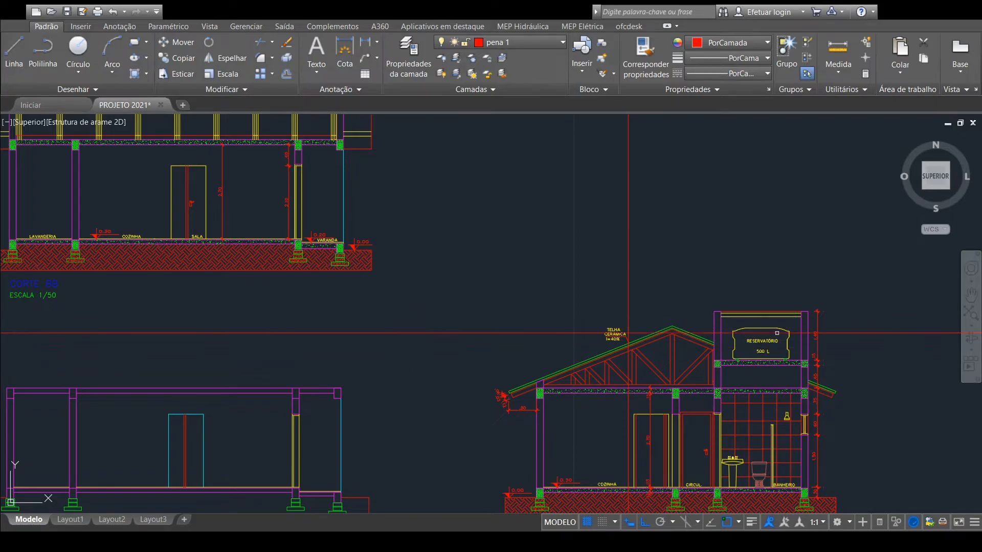
scroll(630, 349, up, 4)
scroll(625, 343, up, 3)
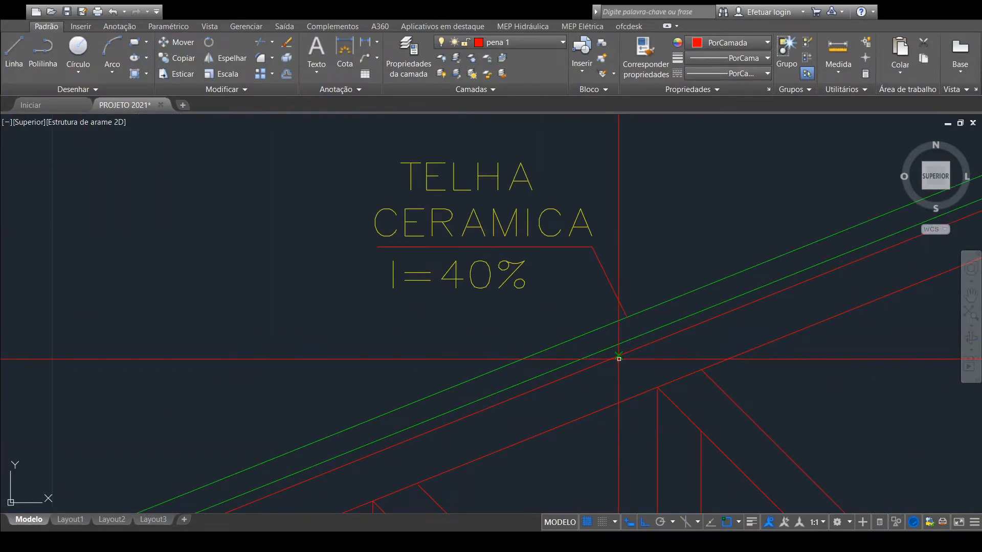
click(619, 356)
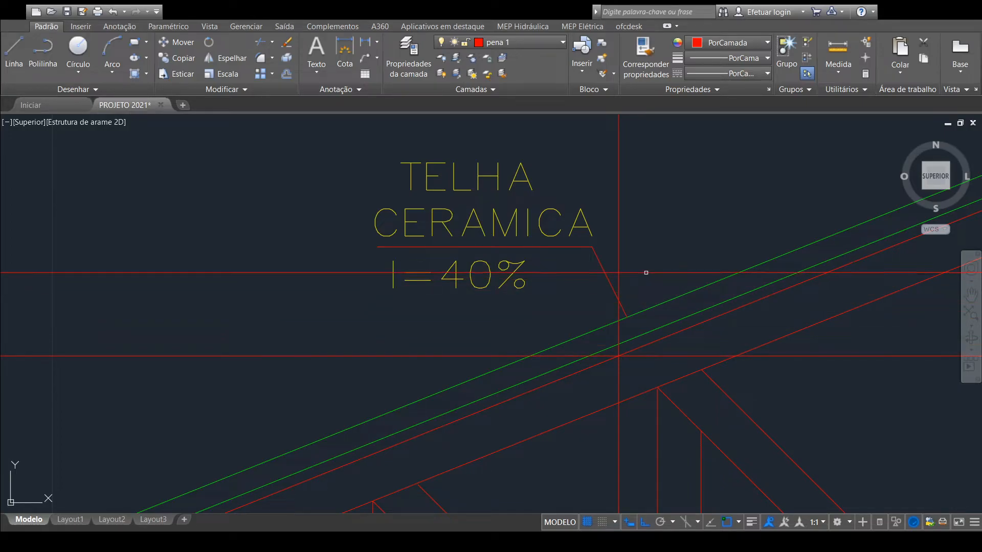
scroll(642, 387, down, 3)
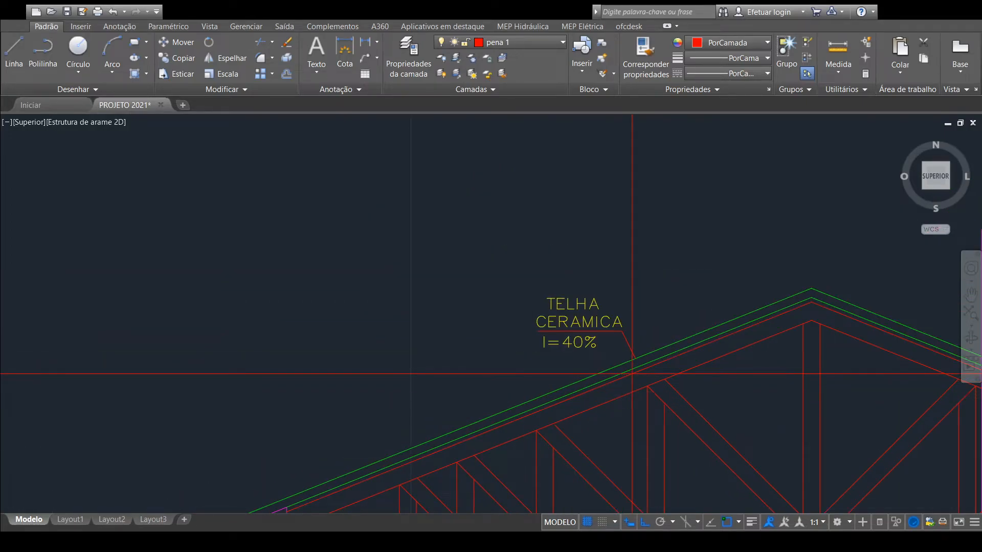
scroll(634, 400, up, 4)
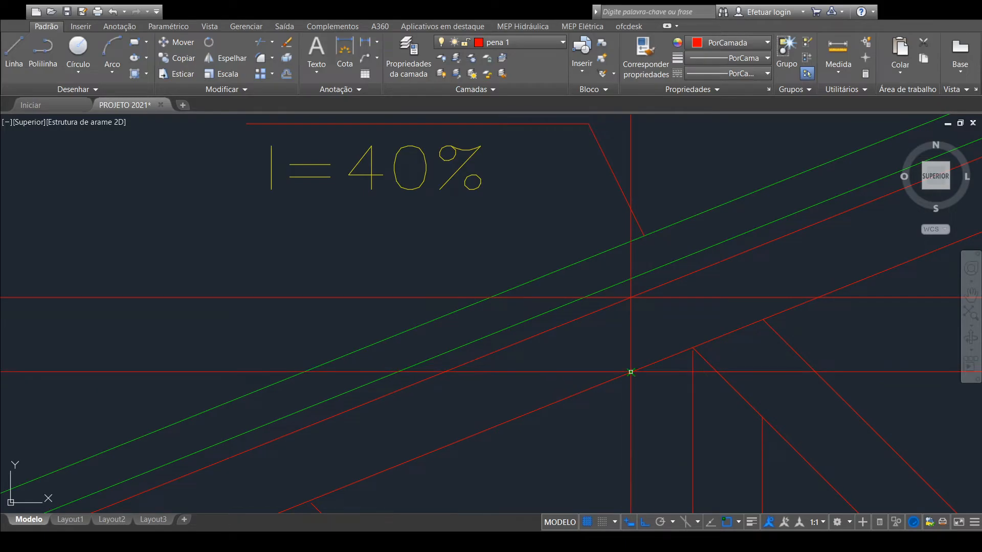
click(631, 372)
scroll(632, 409, down, 2)
scroll(632, 409, down, 3)
key(Escape)
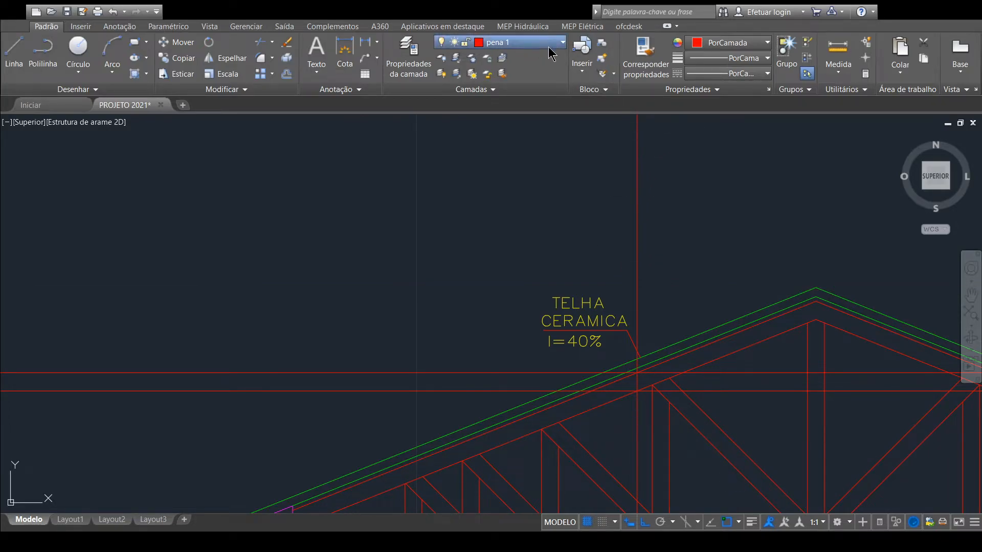
Step: Make pena 3 the current layer and place a horizontal construction line where the vertical line crosses the lower tile line in section AA
click(529, 271)
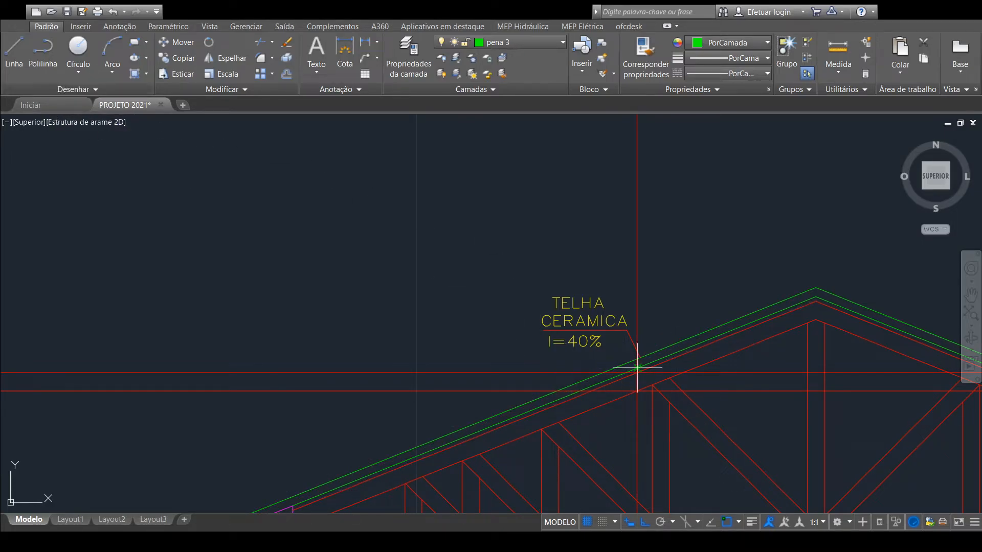
scroll(638, 369, up, 6)
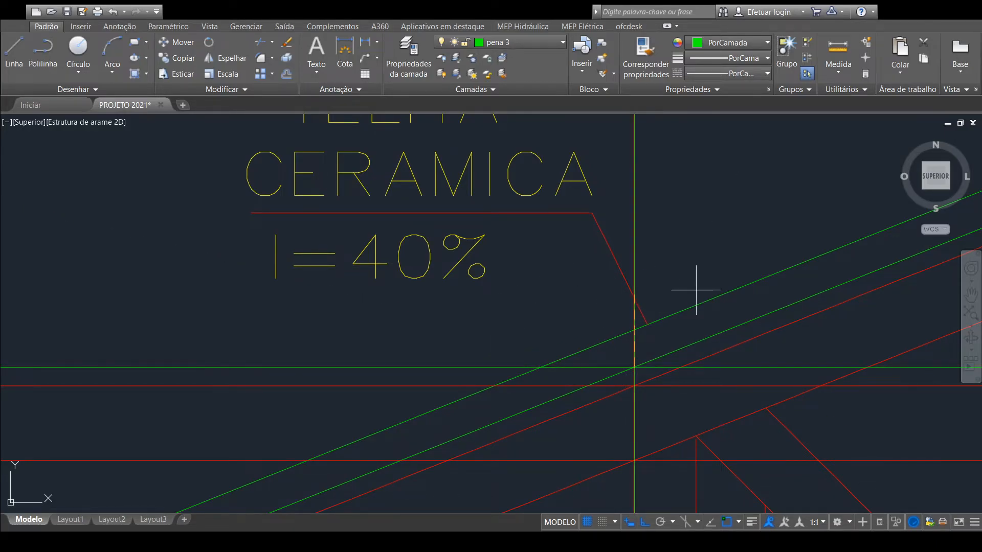
key(Escape)
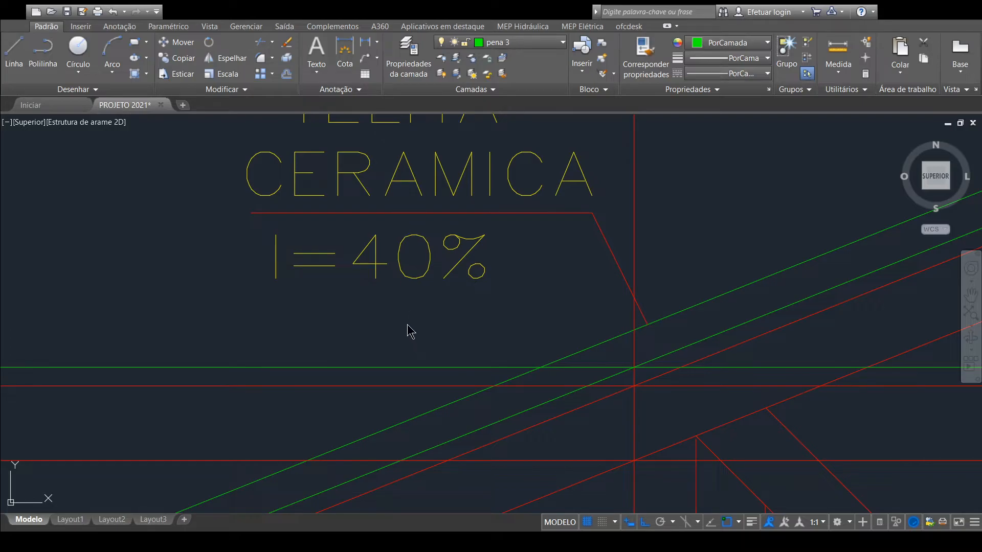
text(v)
key(Return)
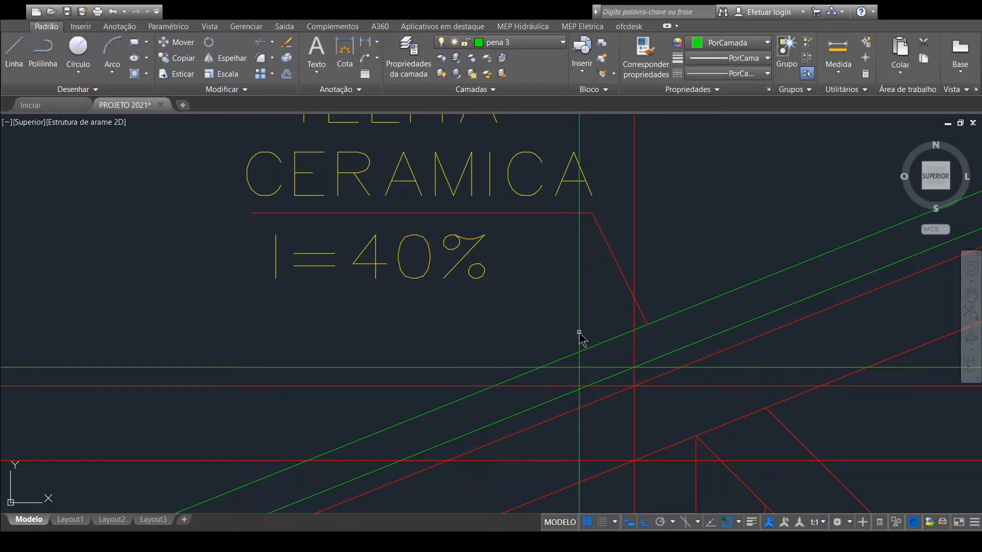
key(Escape)
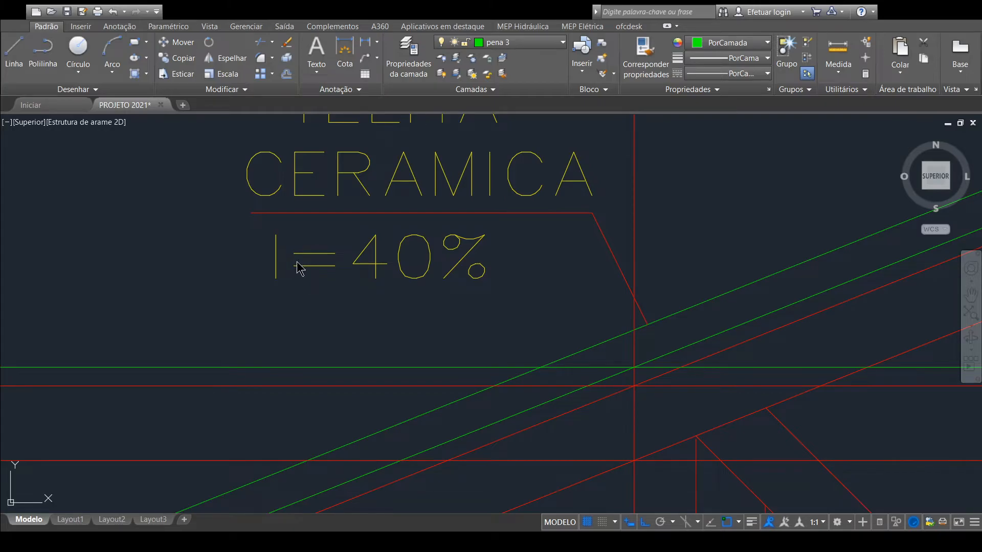
Step: Place horizontal construction lines at the vertical line's crossing with the upper tile line and at the roof ridge apex of section AA
text(h)
key(Return)
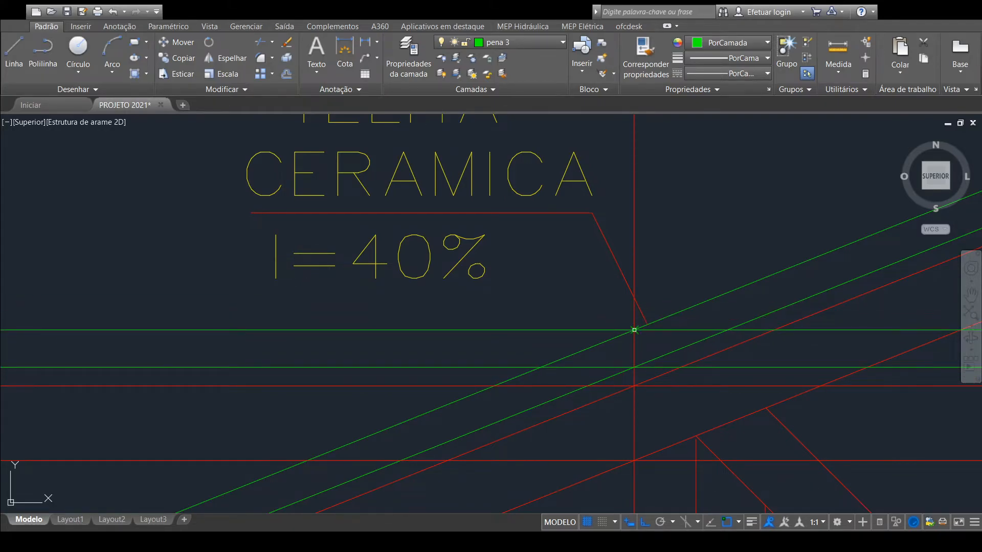
click(635, 330)
scroll(634, 292, down, 4)
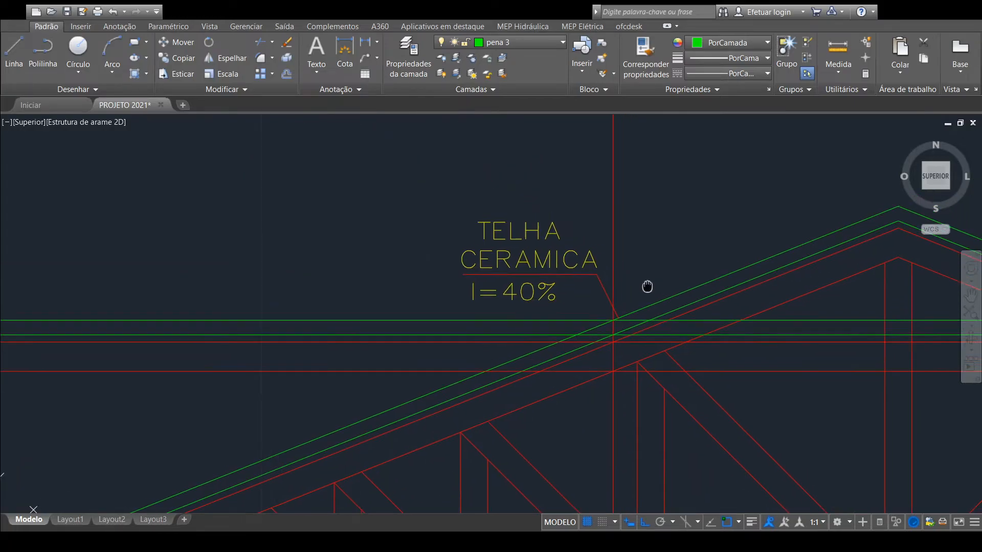
middle_drag(664, 274, 415, 346)
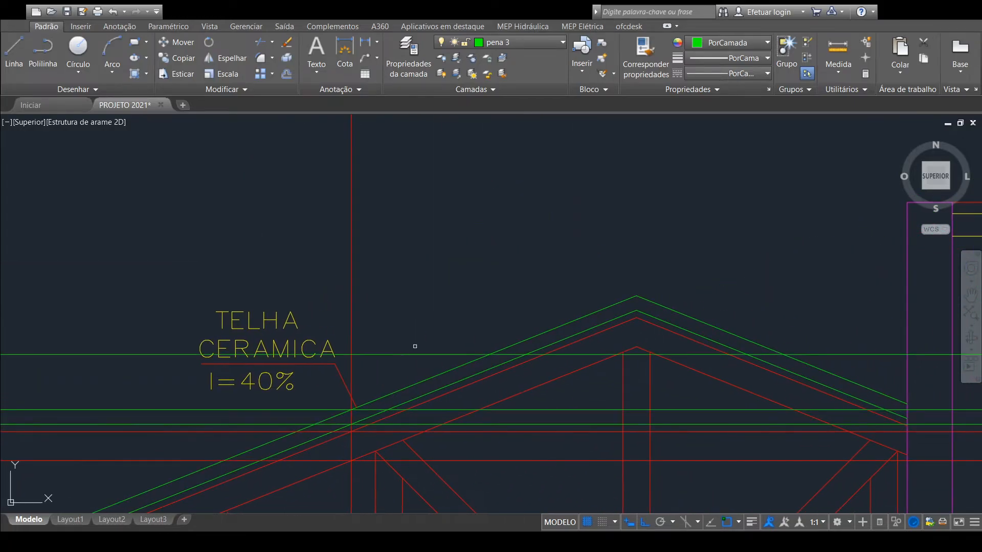
click(636, 295)
scroll(632, 338, down, 8)
middle_drag(471, 331, 919, 249)
scroll(707, 261, up, 6)
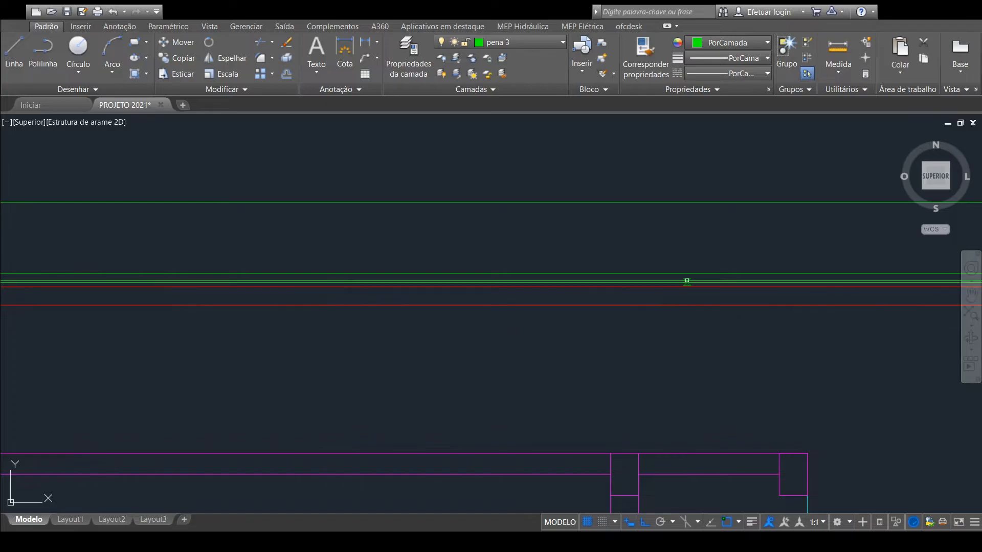
scroll(690, 302, down, 3)
middle_drag(803, 374, 543, 373)
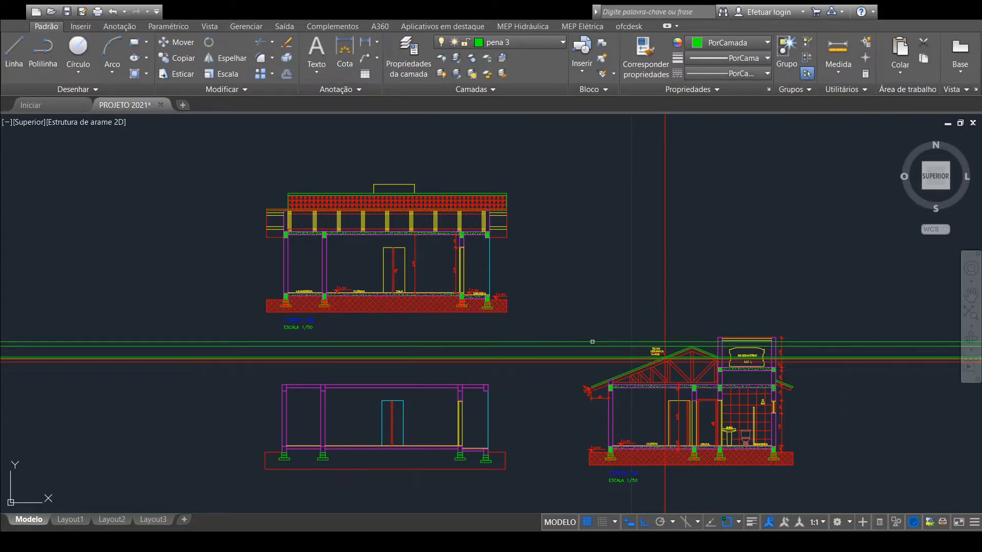
Step: Make pena 1 the current layer and place a horizontal construction line at the lower corner of the rafter's eave end in section AA
mouse_move(499, 377)
middle_down()
mouse_move(591, 332)
mouse_move(570, 349)
middle_up()
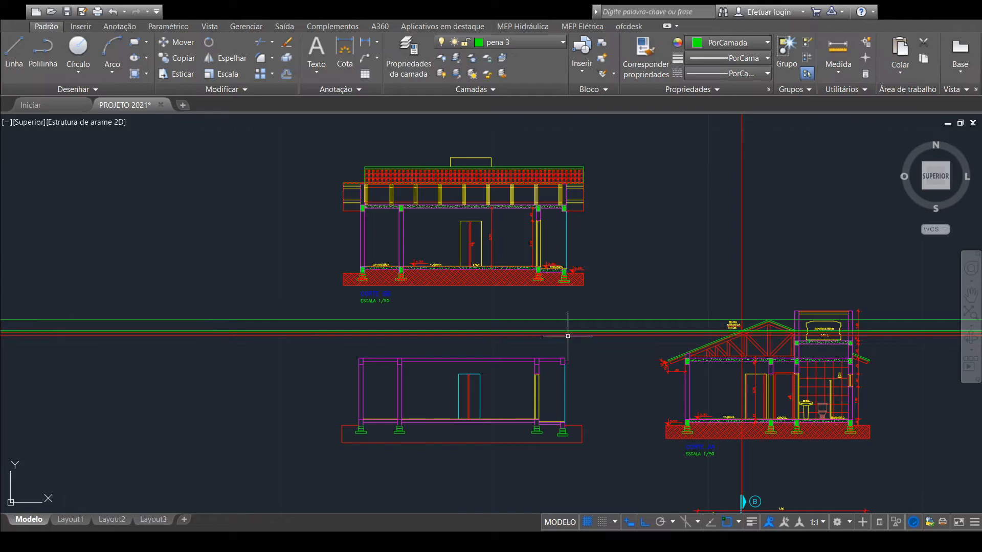
scroll(578, 379, up, 4)
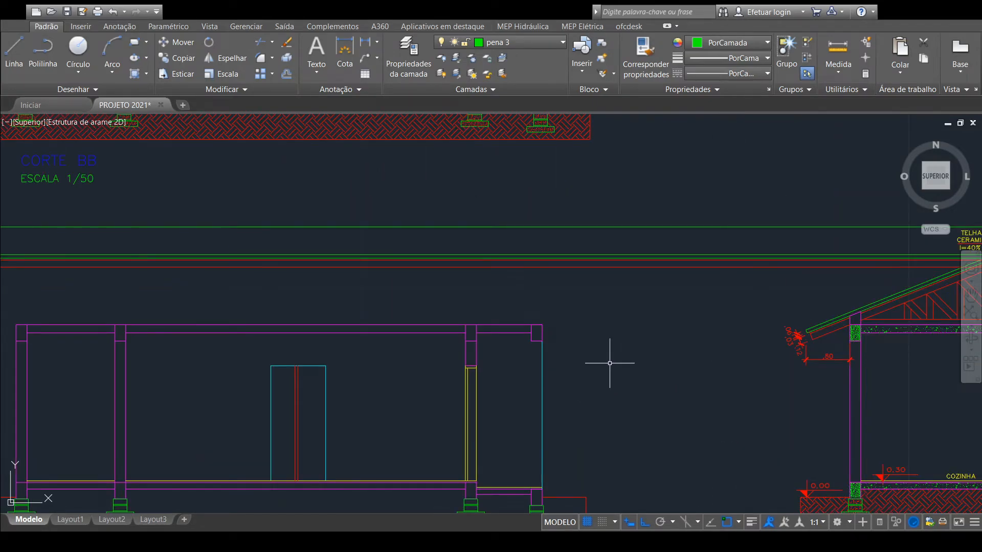
scroll(546, 341, down, 2)
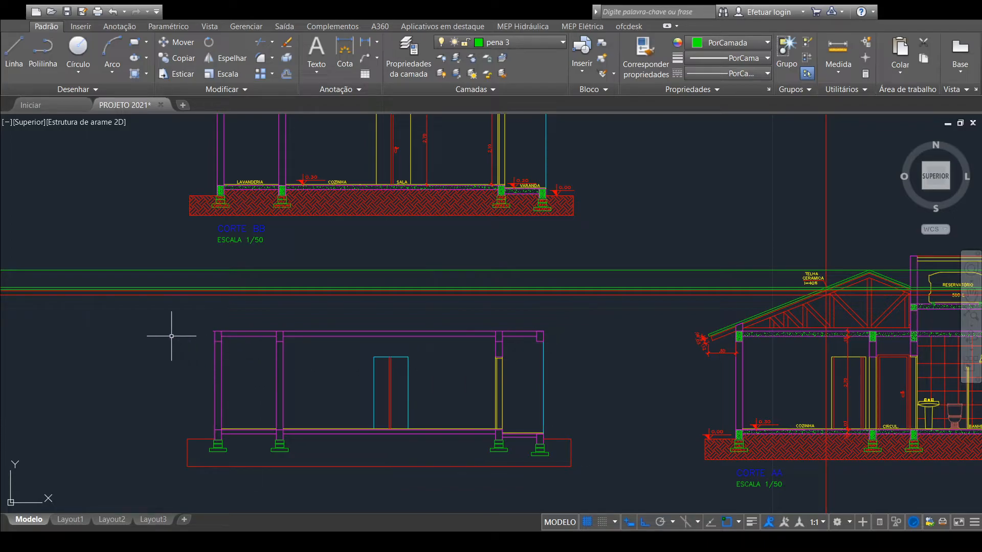
mouse_move(625, 307)
middle_down()
mouse_move(597, 373)
mouse_move(597, 405)
mouse_move(586, 366)
middle_up()
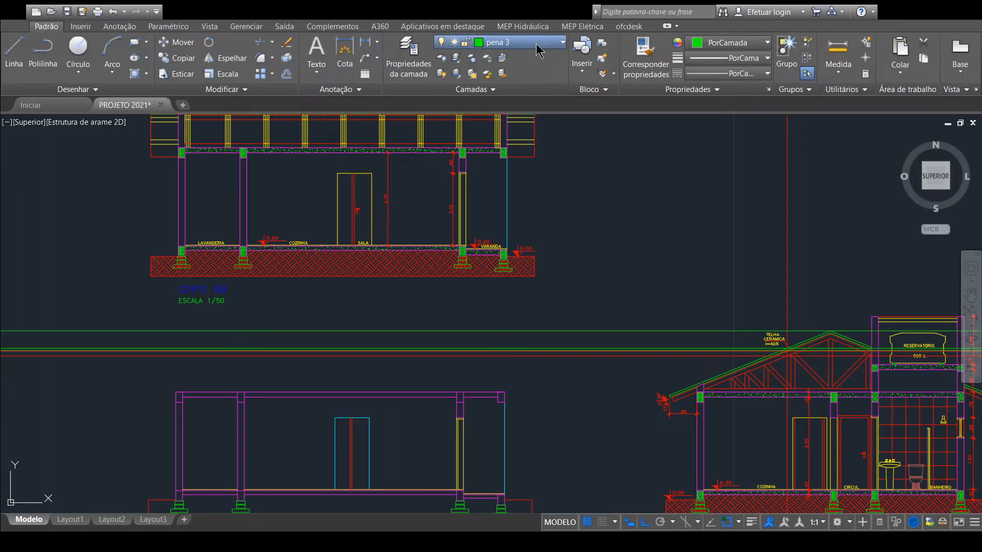
click(536, 249)
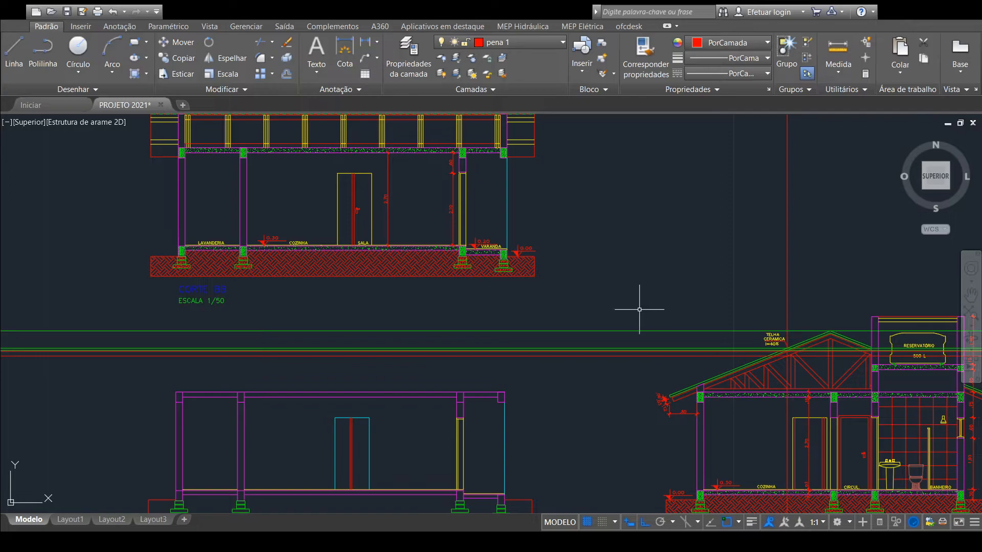
scroll(675, 394, up, 4)
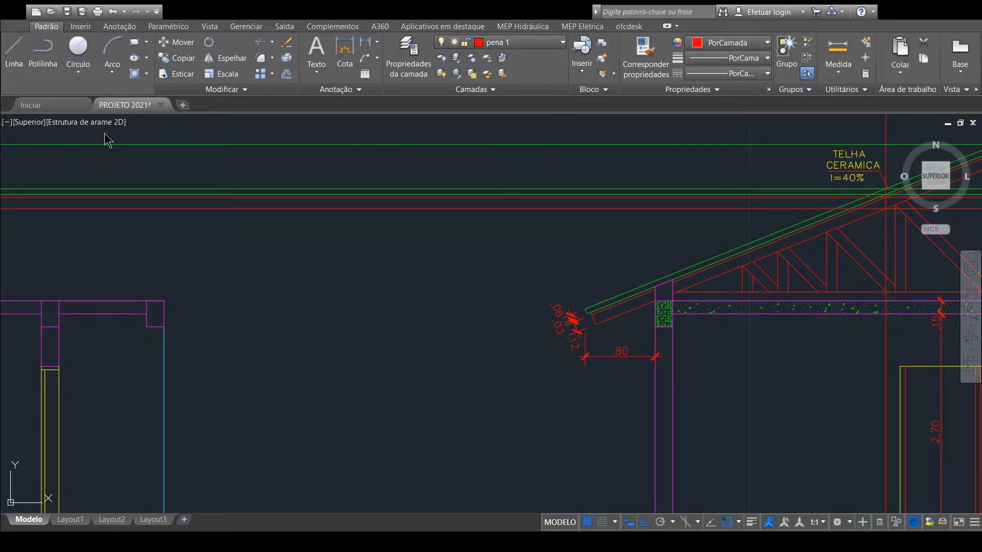
key(Return)
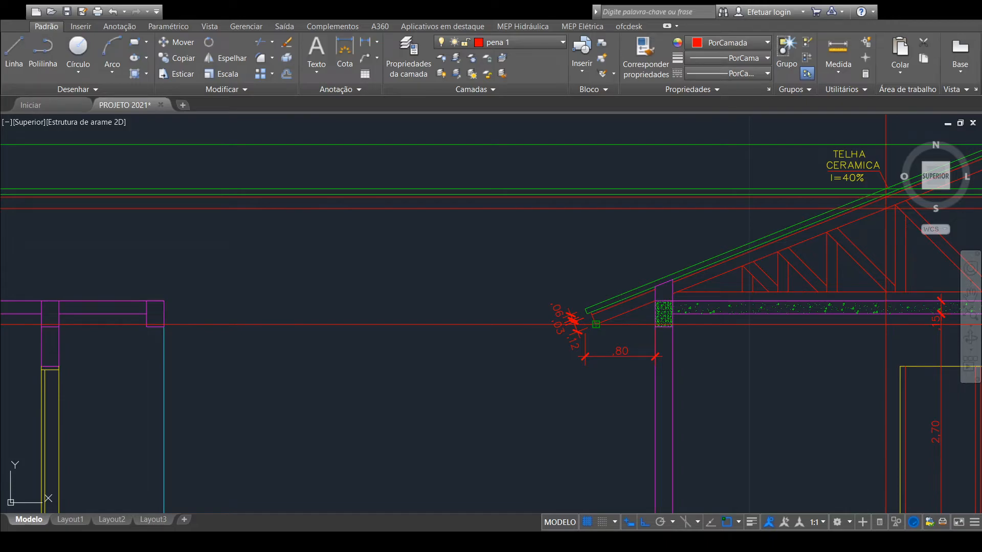
click(596, 325)
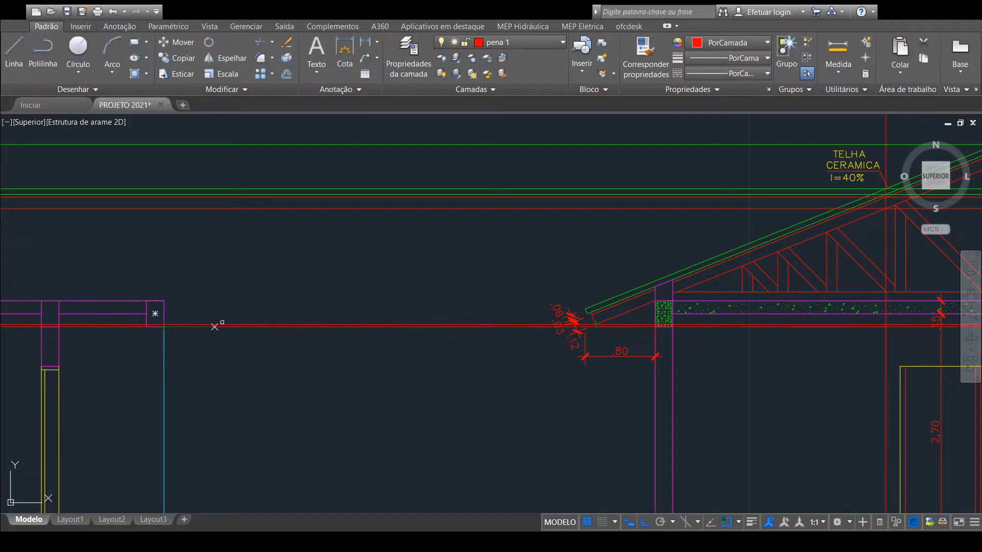
Step: Examine how the eave overhang is drawn beyond the veranda end of the finished section BB
scroll(252, 324, down, 4)
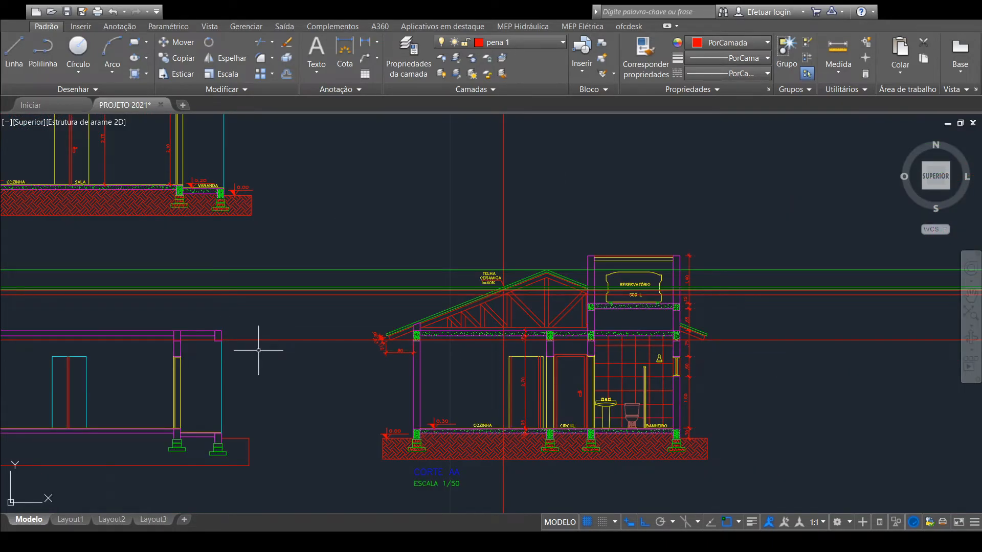
middle_drag(261, 353, 406, 407)
mouse_move(438, 259)
middle_down()
mouse_move(458, 394)
mouse_move(458, 373)
middle_up()
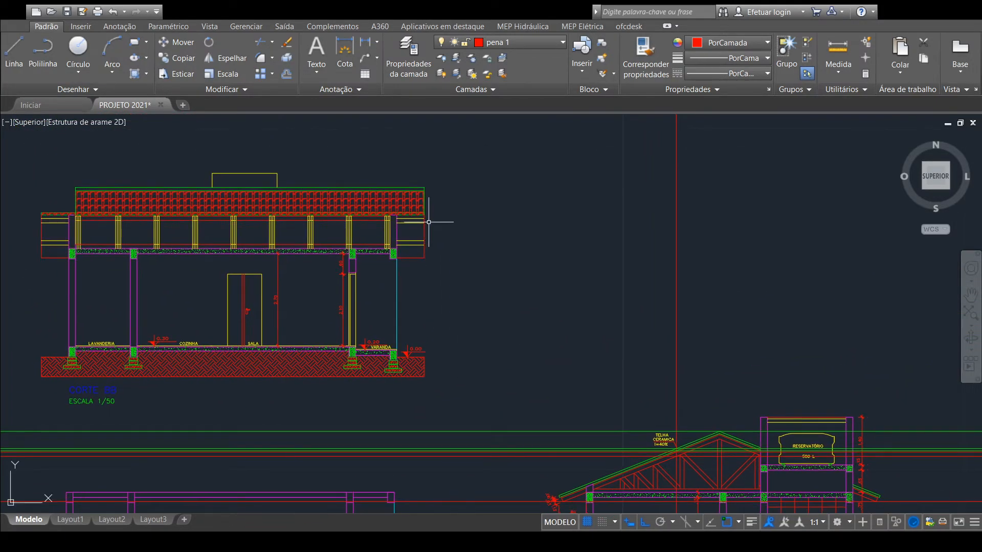
scroll(450, 236, up, 4)
scroll(427, 223, up, 2)
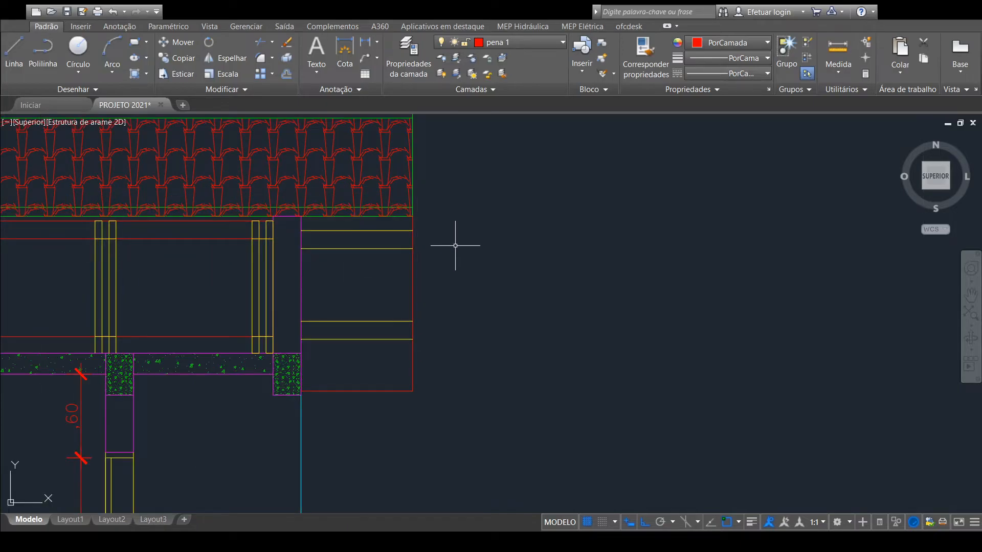
scroll(456, 246, down, 2)
scroll(486, 300, down, 2)
middle_drag(487, 301, 453, 234)
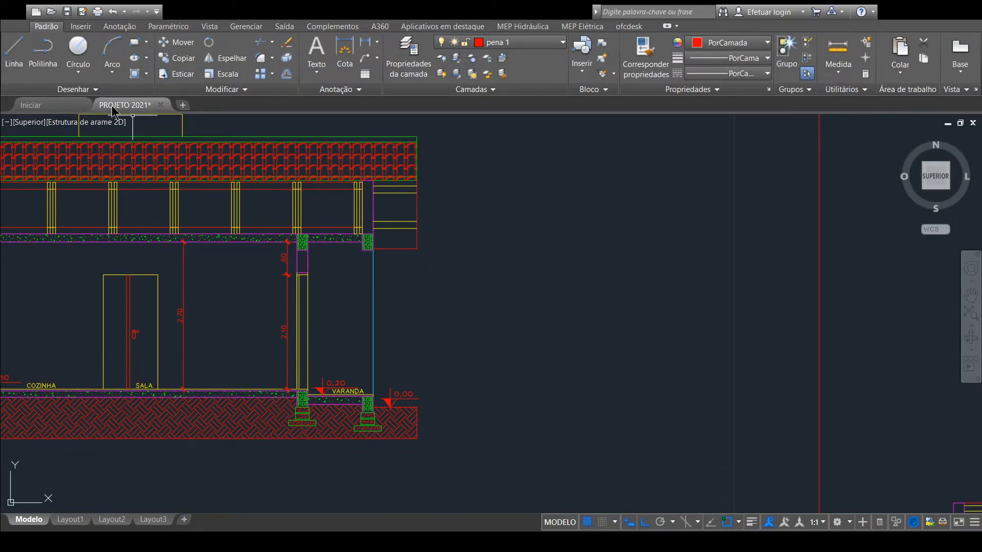
Step: Draw the veranda-side eave outline from the beam's outer face 0.80 m outward along the eave line and up to the lower tile line
middle_drag(465, 410, 453, 174)
scroll(391, 393, up, 3)
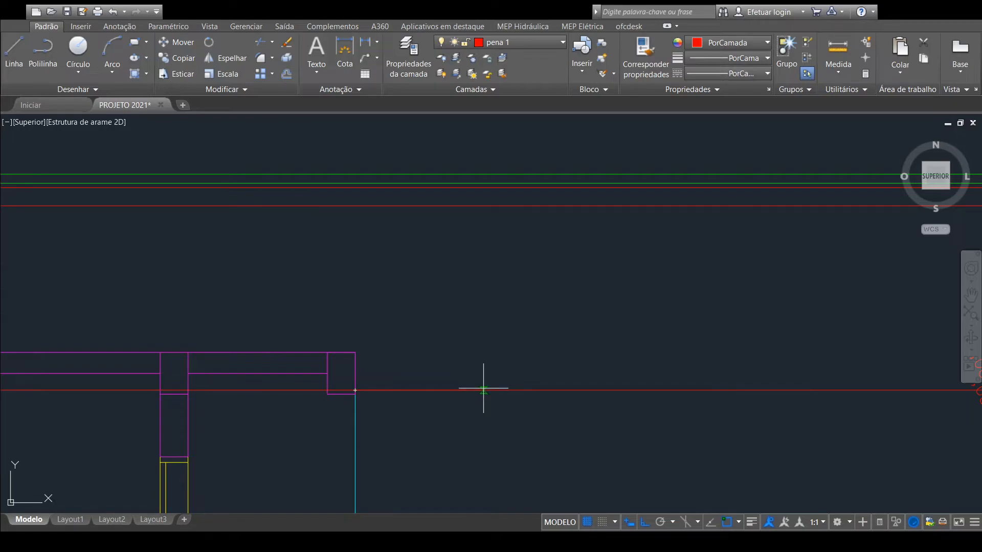
click(504, 220)
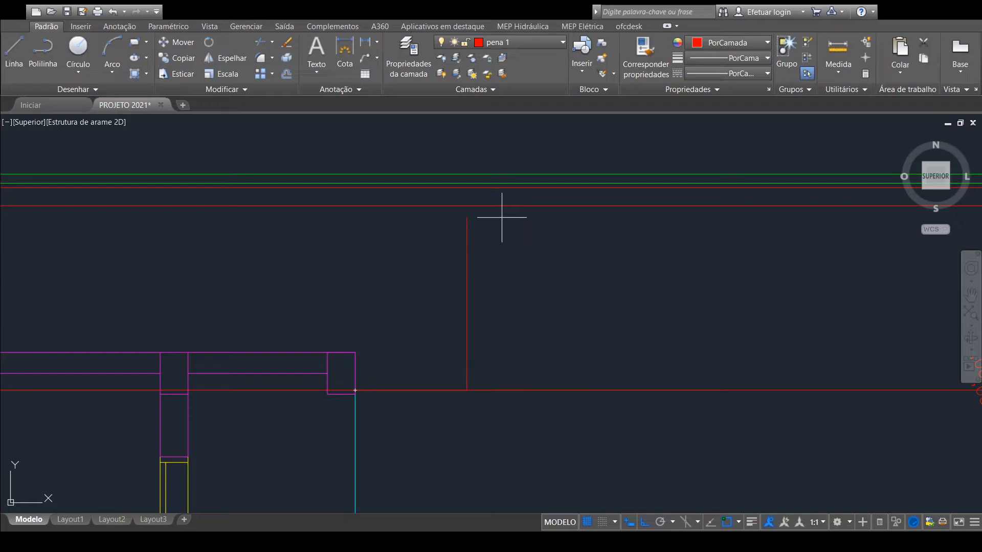
scroll(466, 187, up, 3)
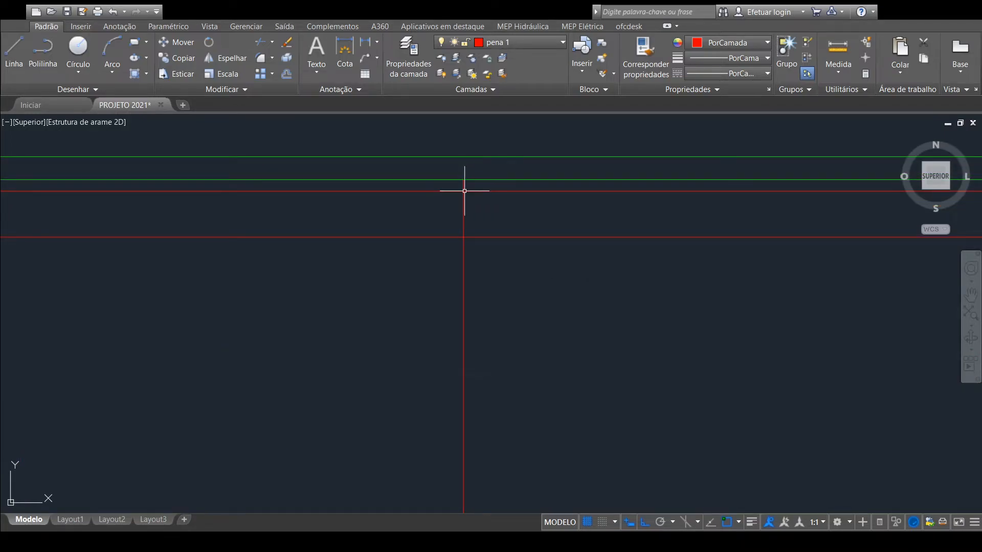
scroll(480, 264, down, 3)
Step: Draw the laundry-side eave outline from the outer wall face 0.80 m outward along the eave line and up to the lower tile line
middle_drag(498, 290, 793, 278)
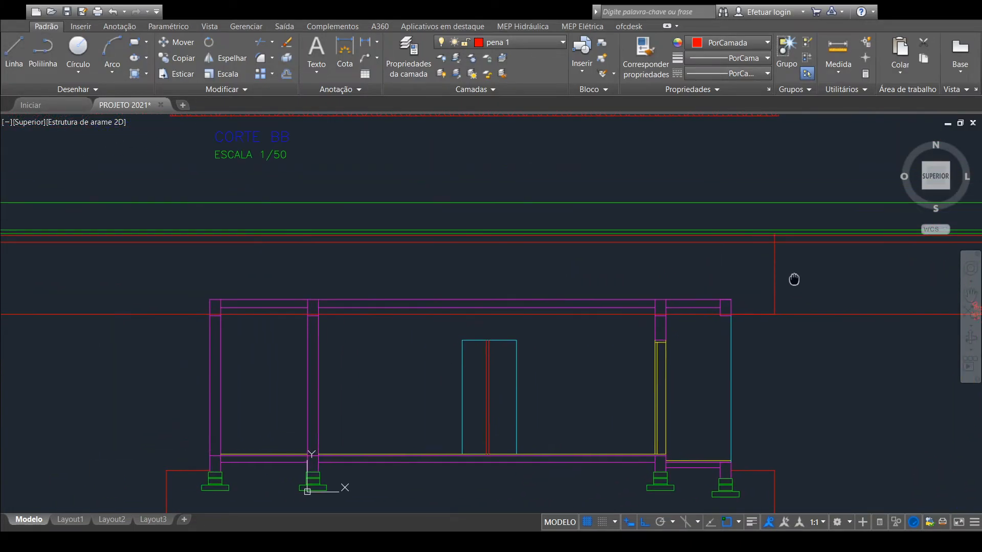
scroll(777, 278, down, 2)
mouse_move(344, 333)
middle_down()
mouse_move(424, 426)
mouse_move(423, 471)
mouse_move(415, 429)
mouse_move(374, 380)
middle_up()
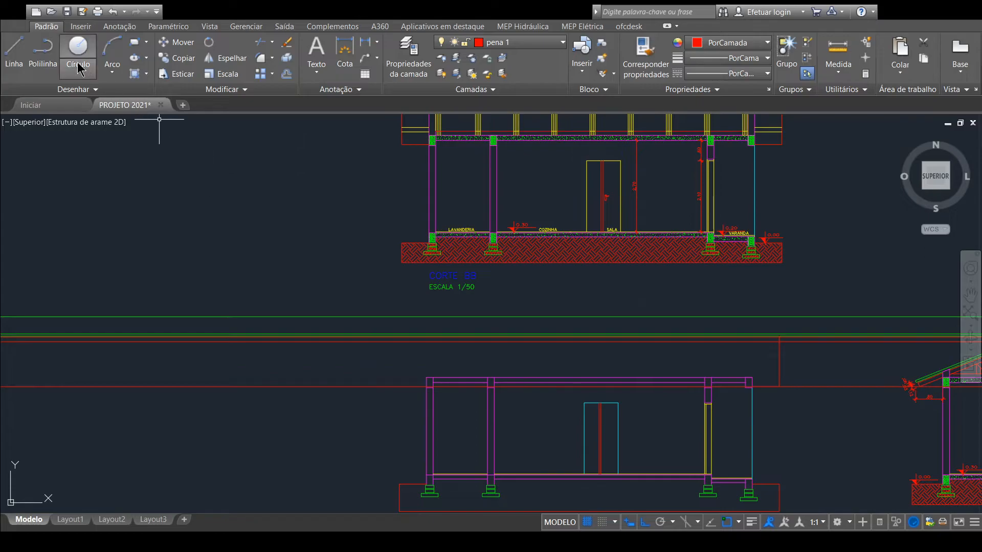
scroll(408, 391, up, 6)
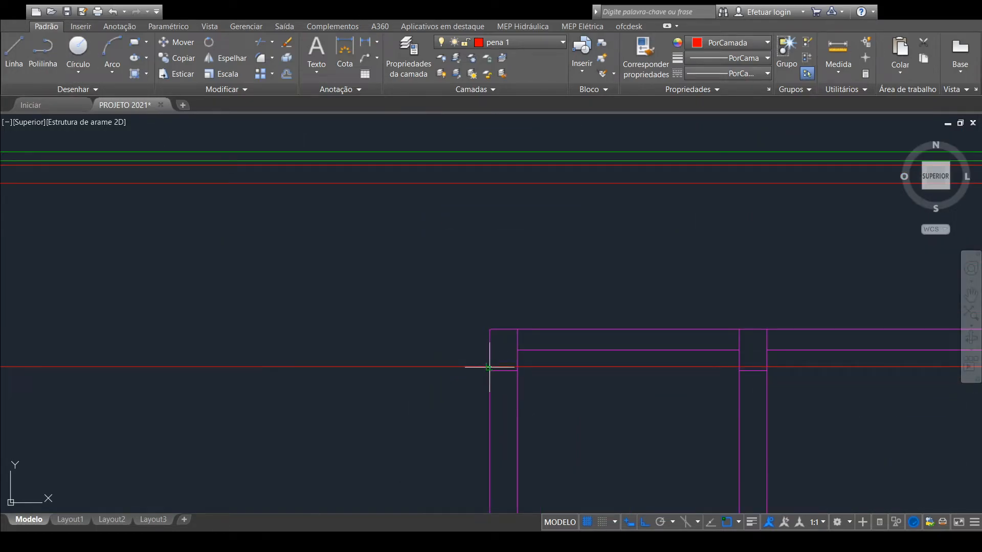
click(379, 367)
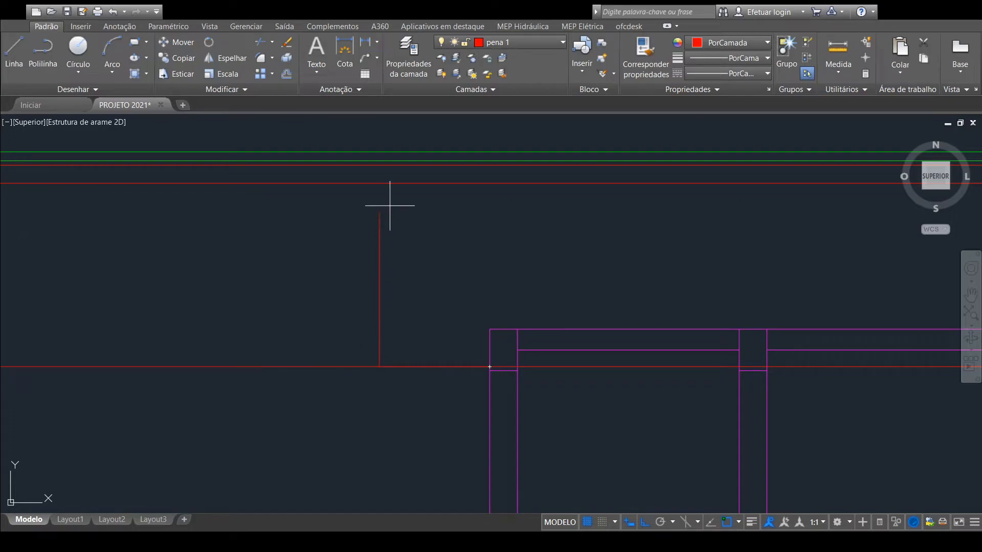
scroll(379, 165, up, 4)
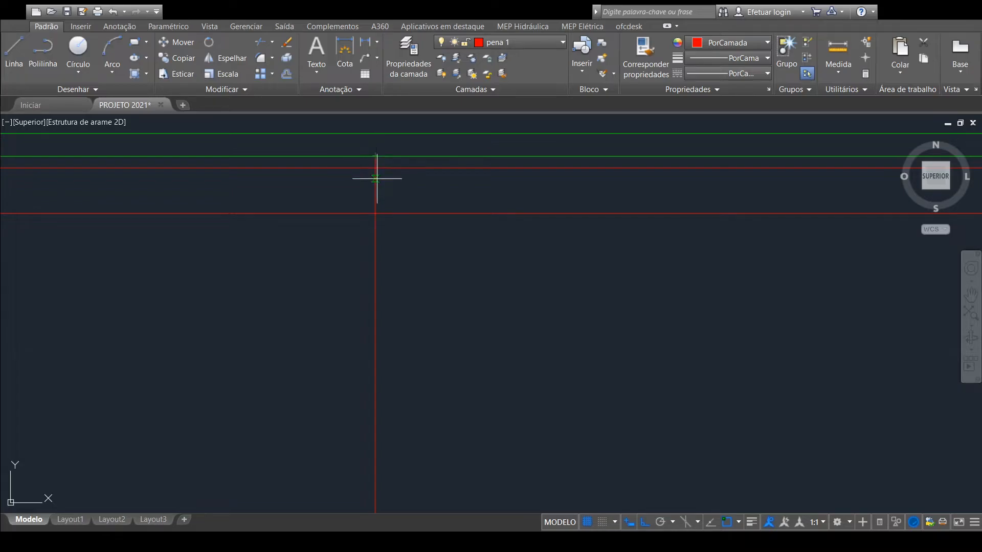
scroll(432, 321, down, 4)
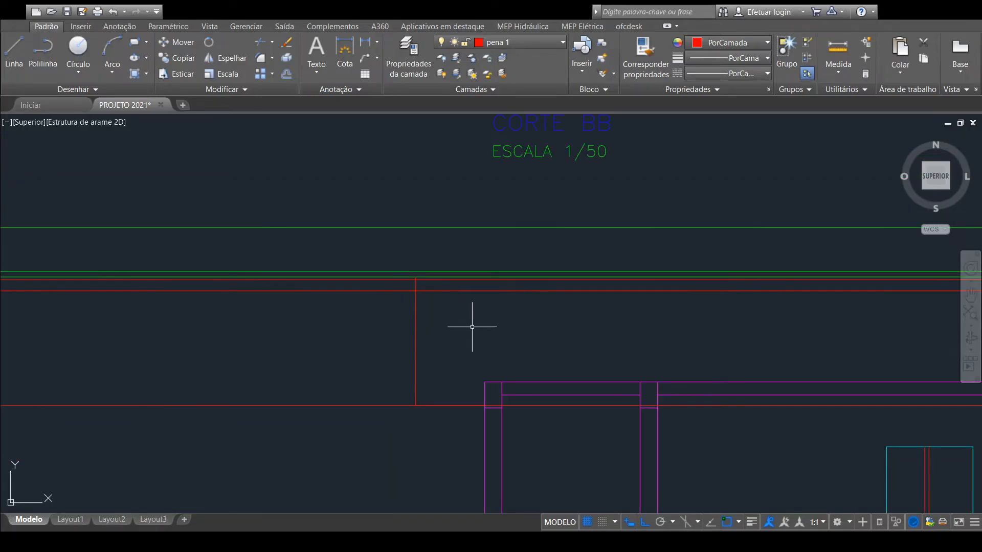
Step: Make pena 3 the current layer and draw a vertical line at the veranda-side eave from the lower tile line up to the ridge line
scroll(499, 374, down, 3)
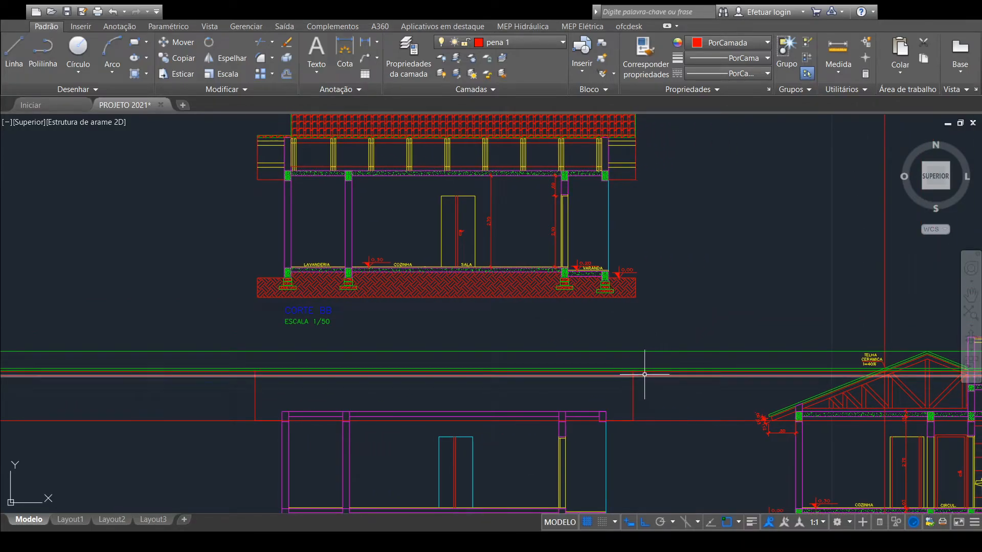
scroll(639, 363, up, 1)
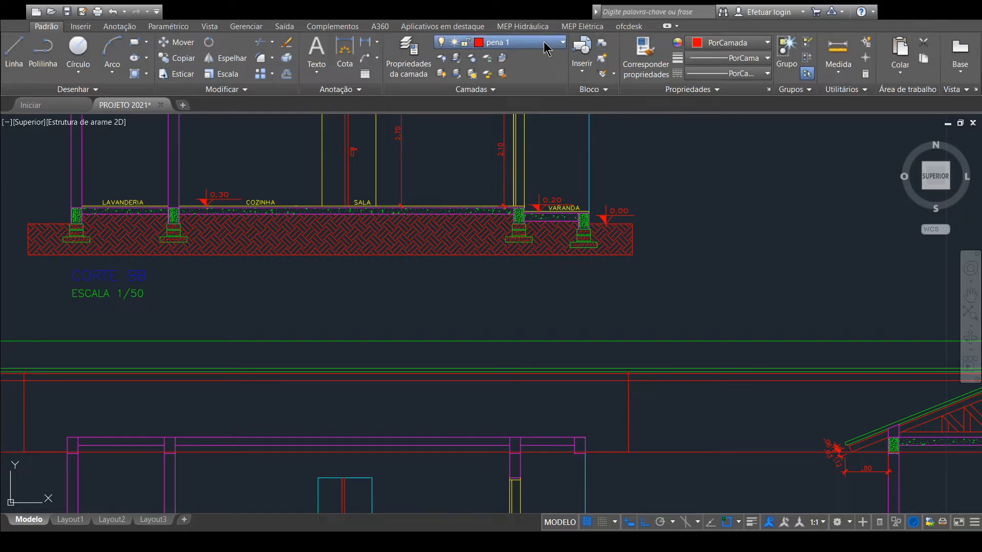
click(535, 272)
click(42, 74)
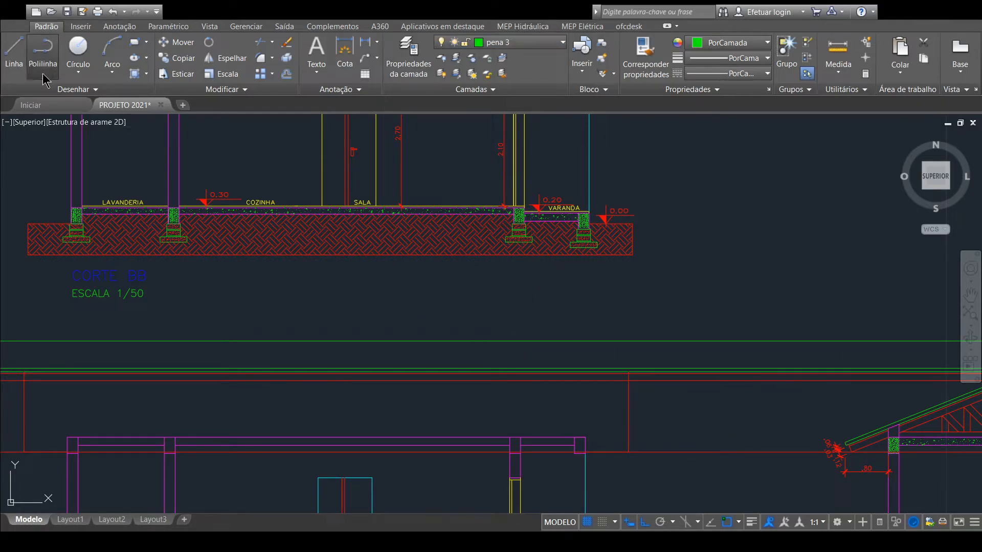
scroll(619, 367, up, 8)
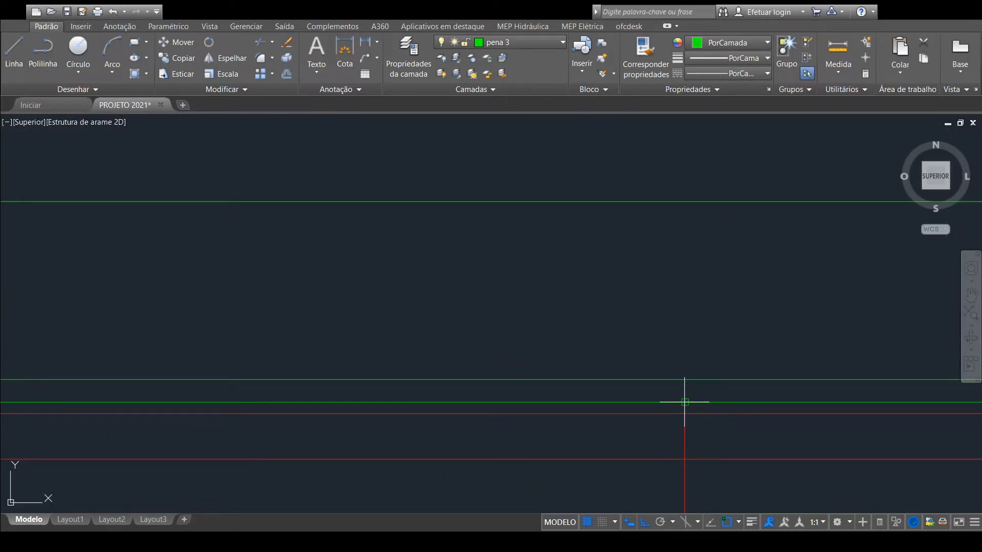
click(684, 402)
scroll(695, 223, down, 2)
click(689, 210)
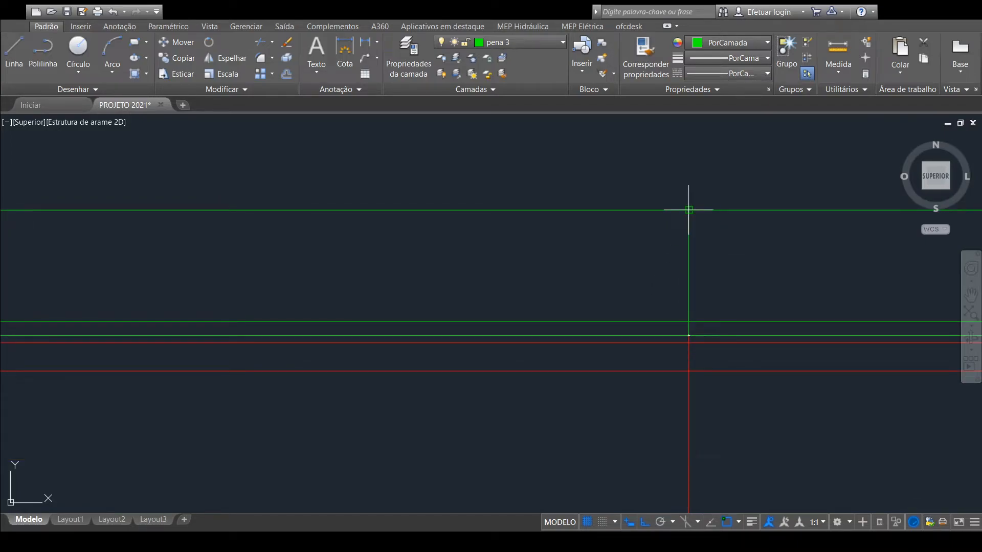
Step: Compare the stepped roof edge at the laundry end of the finished section BB with the eave projection in the floor plan
scroll(603, 315, down, 3)
mouse_move(529, 296)
middle_down()
mouse_move(612, 346)
mouse_move(708, 373)
middle_up()
mouse_move(486, 325)
middle_down()
mouse_move(553, 358)
mouse_move(623, 419)
mouse_move(631, 474)
mouse_move(670, 478)
middle_up()
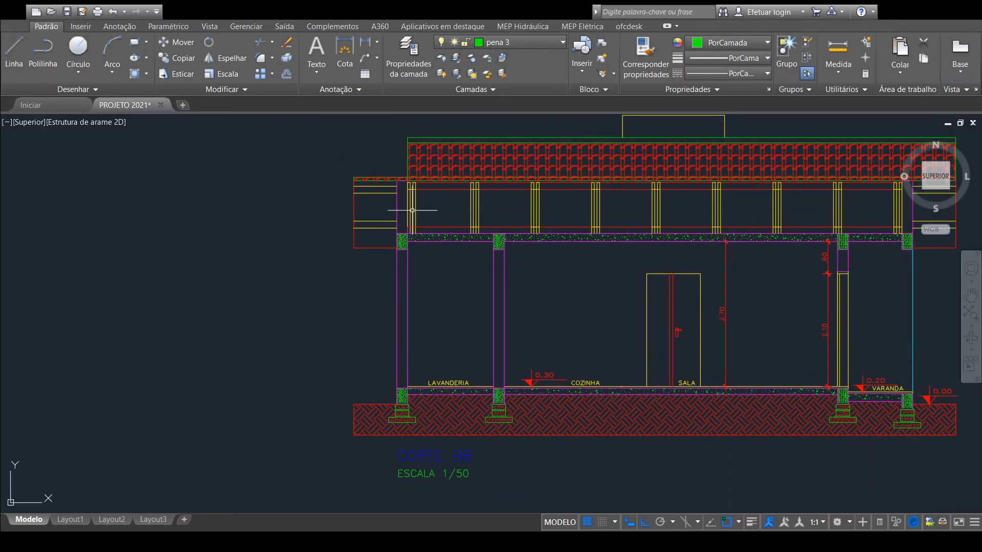
scroll(382, 171, up, 2)
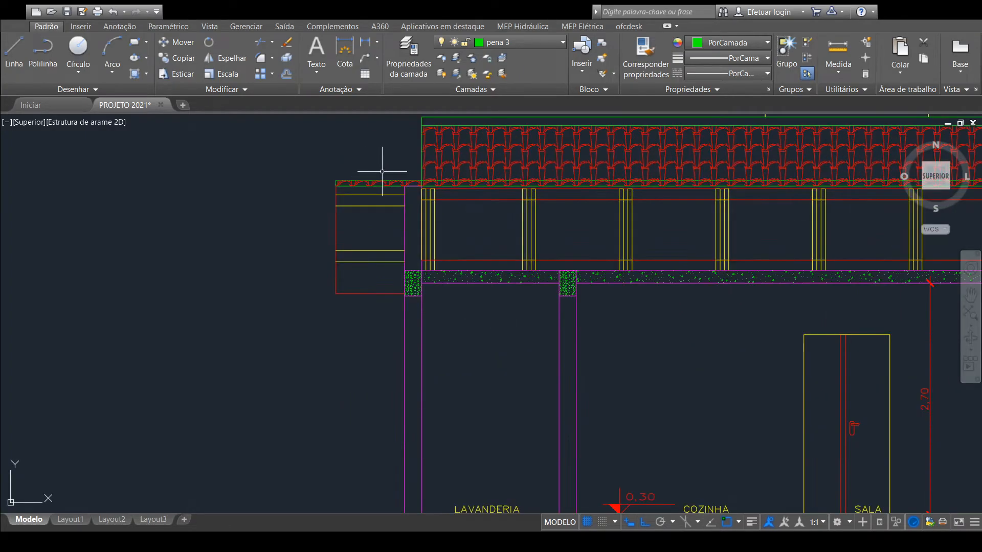
scroll(382, 172, up, 2)
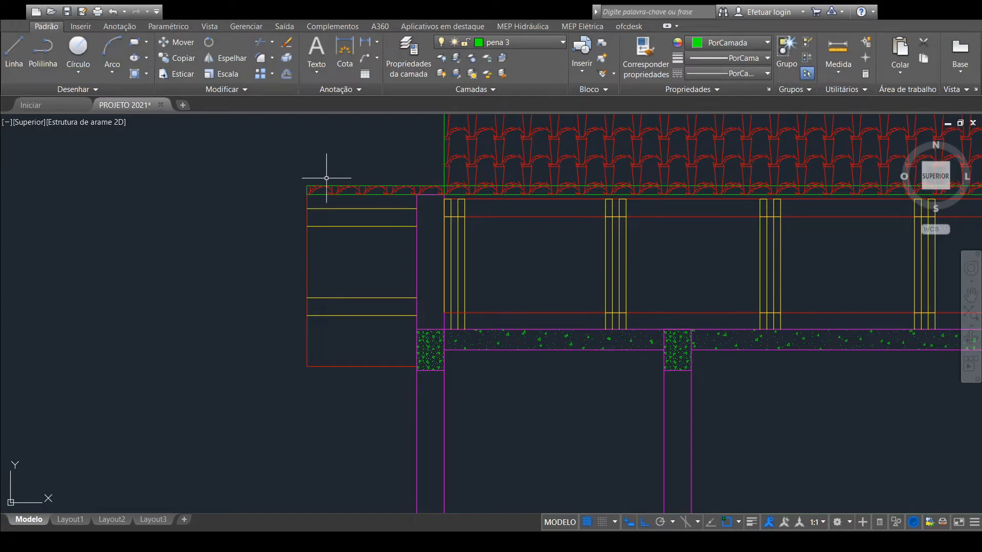
scroll(506, 284, down, 4)
scroll(506, 284, down, 8)
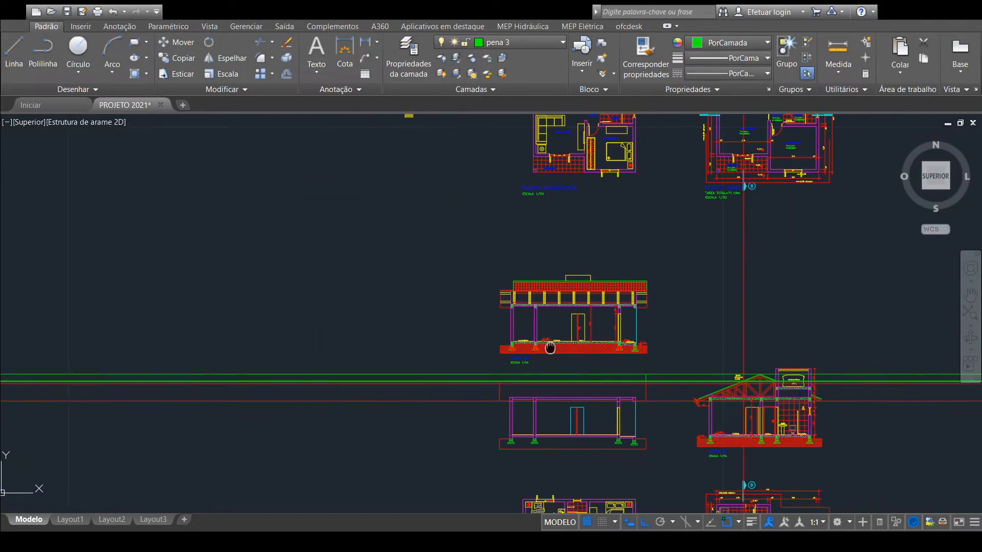
scroll(645, 271, up, 5)
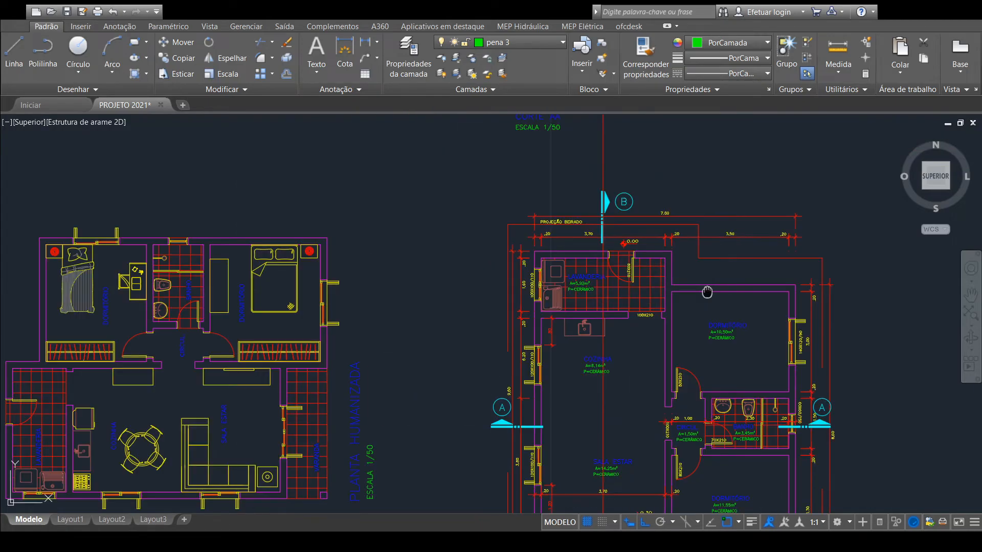
scroll(632, 256, up, 2)
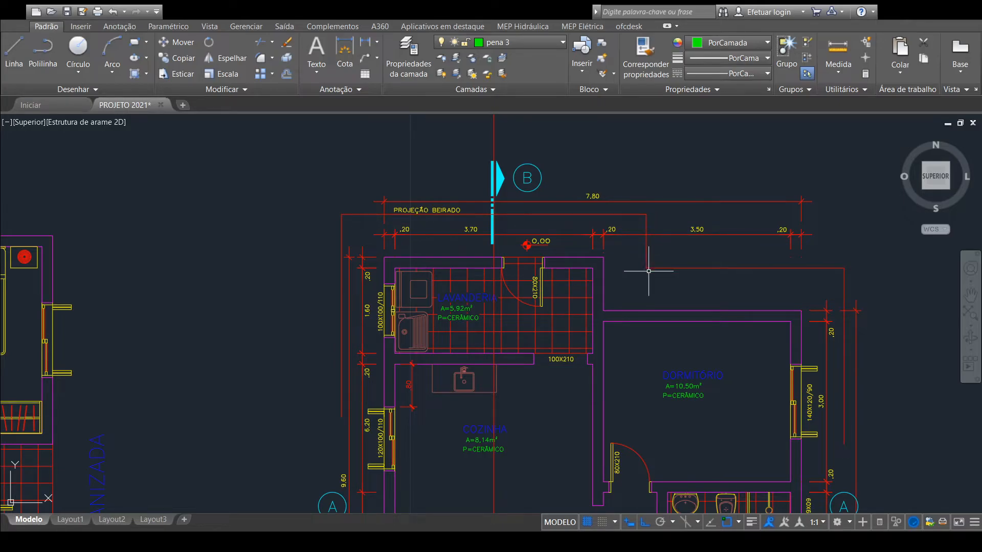
scroll(441, 326, down, 4)
middle_drag(248, 223, 556, 333)
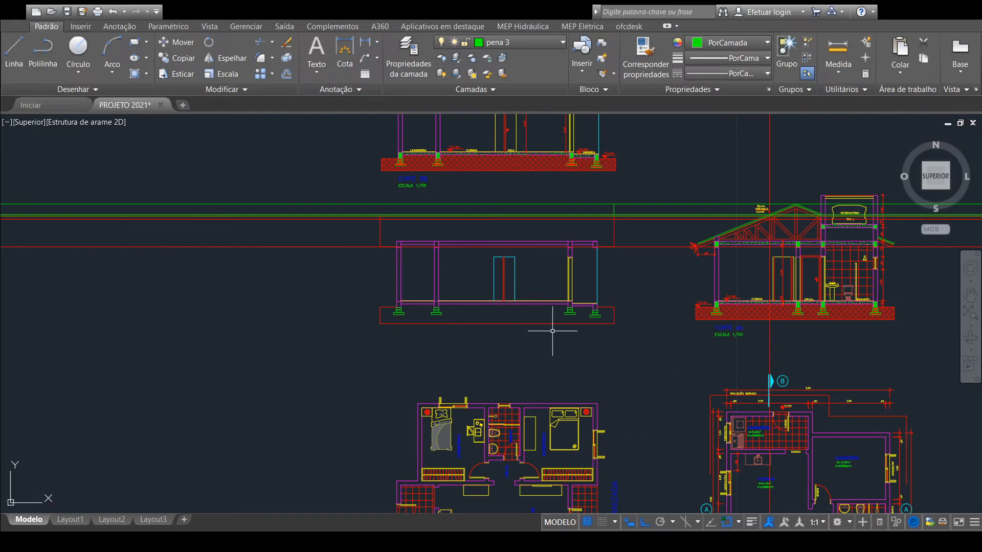
Step: Draw the stepped roof edge at the laundry end, from the lower to the upper tile line, across to the wall's inner face and up to the ridge line
scroll(368, 209, up, 3)
scroll(447, 213, up, 4)
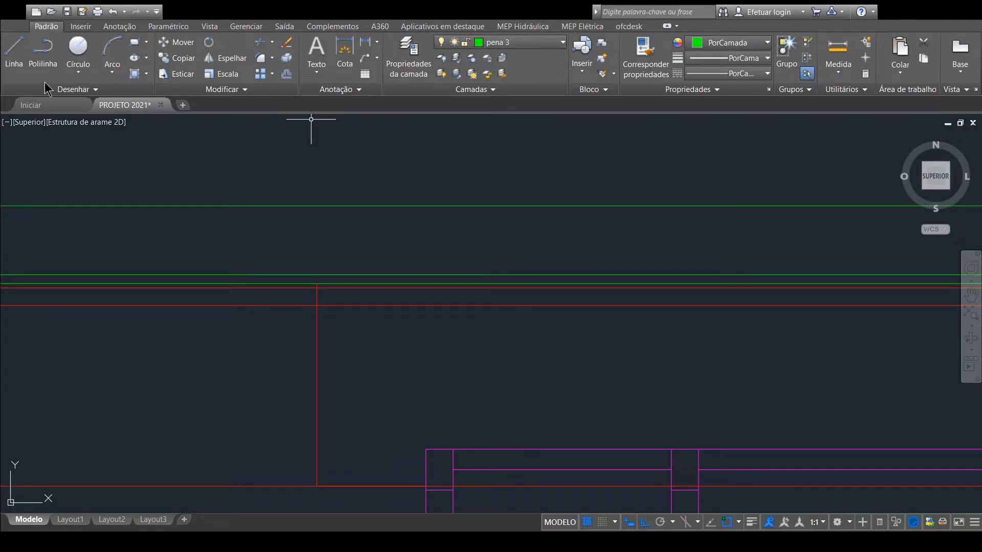
scroll(328, 297, up, 6)
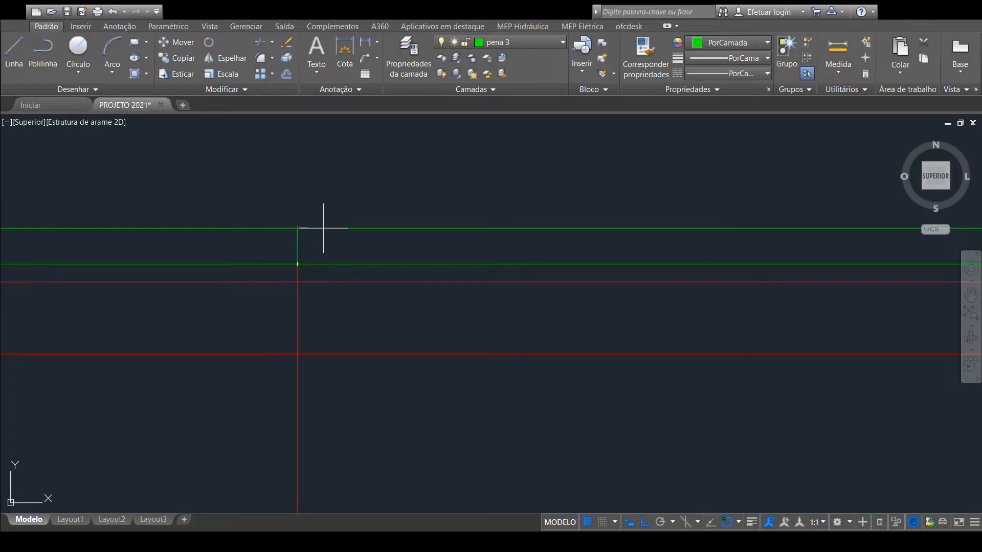
click(558, 229)
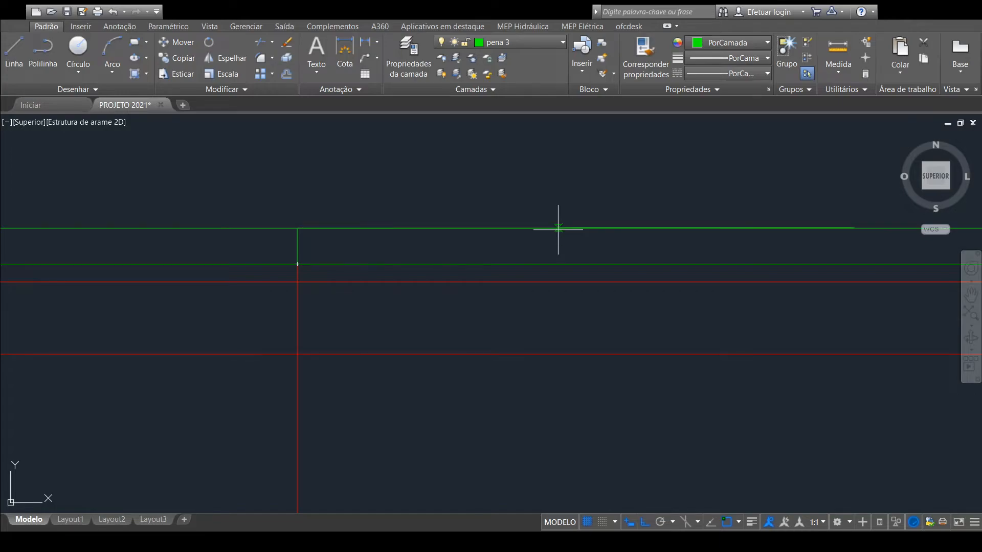
scroll(762, 182, down, 5)
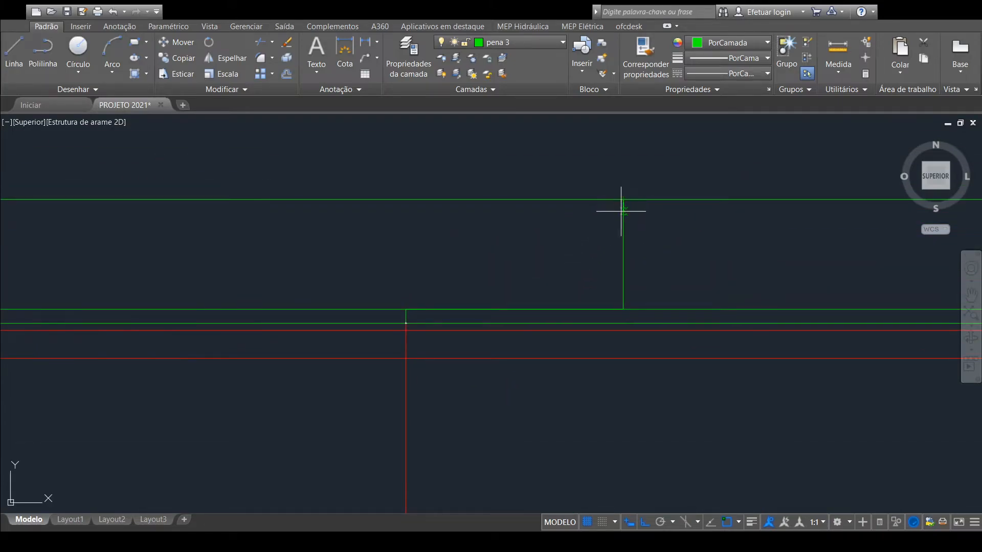
scroll(608, 241, down, 4)
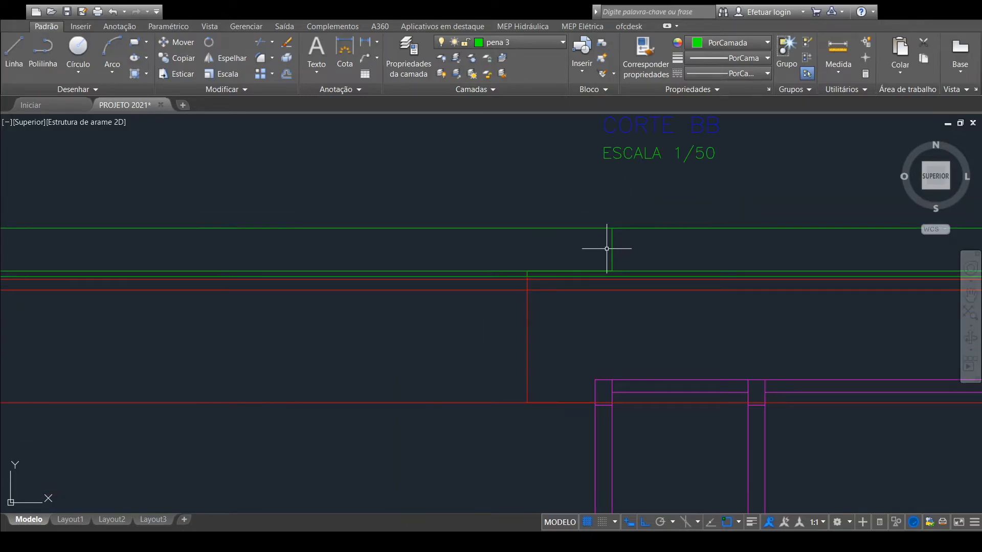
middle_drag(642, 268, 391, 244)
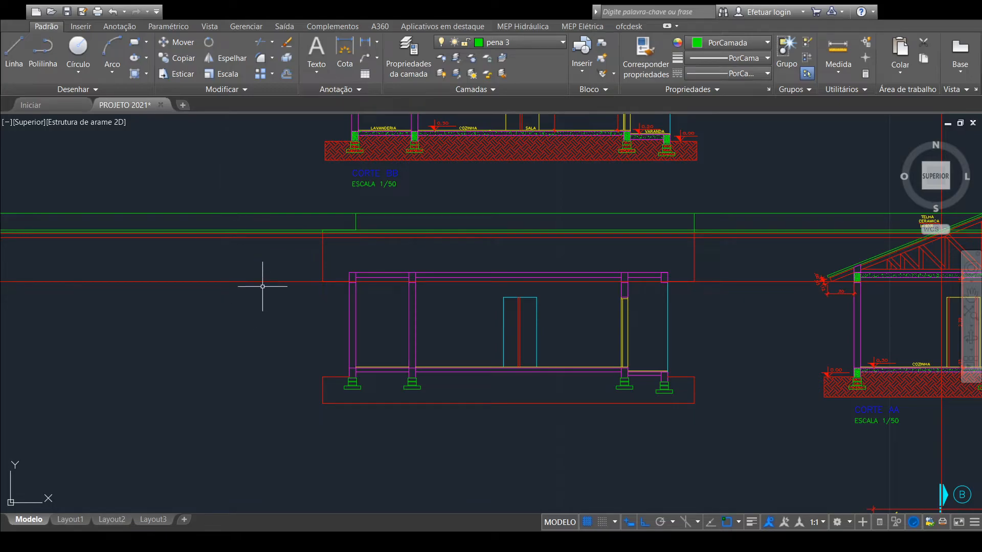
Step: Trim the projected roof and eave lines beyond the outer eave edges at both ends of the new section
click(260, 49)
click(762, 204)
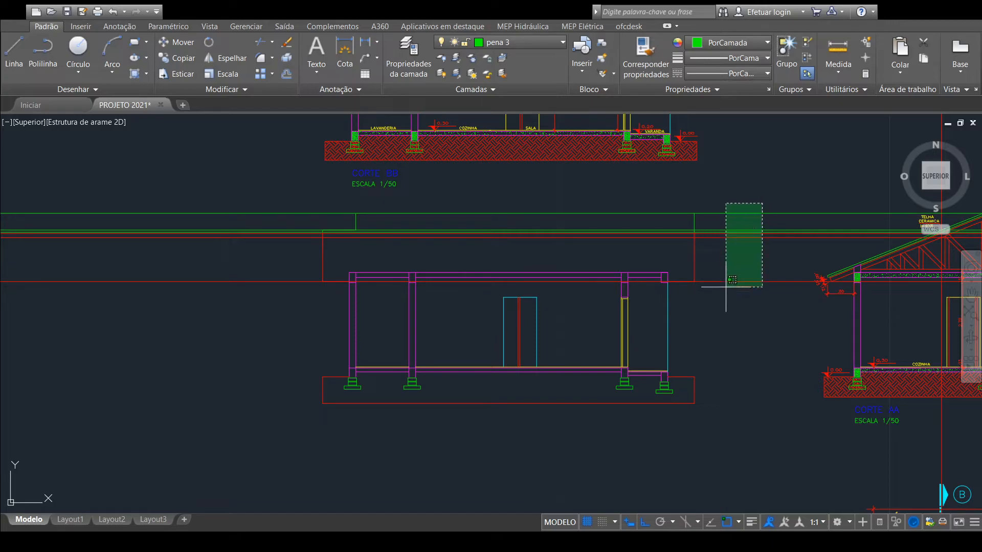
click(724, 303)
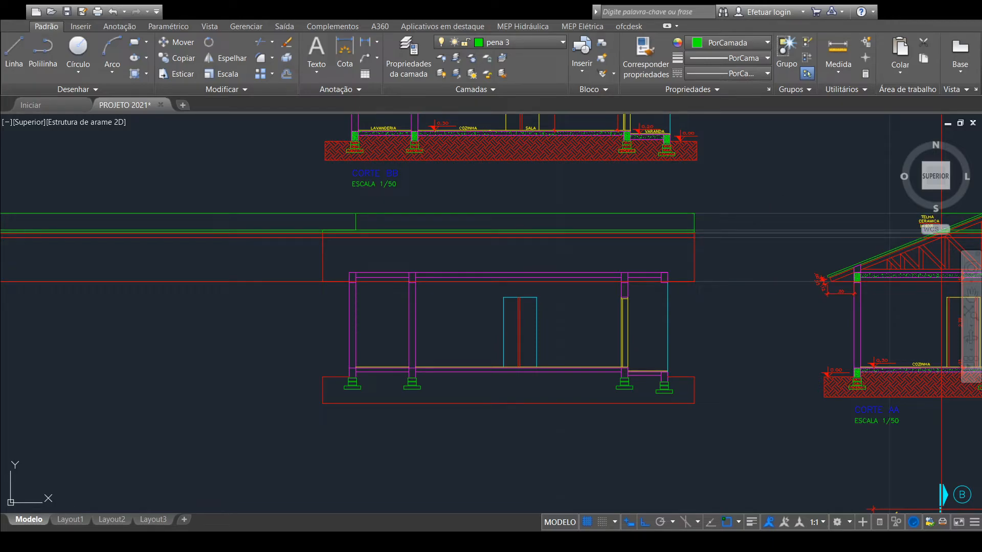
click(246, 196)
click(197, 305)
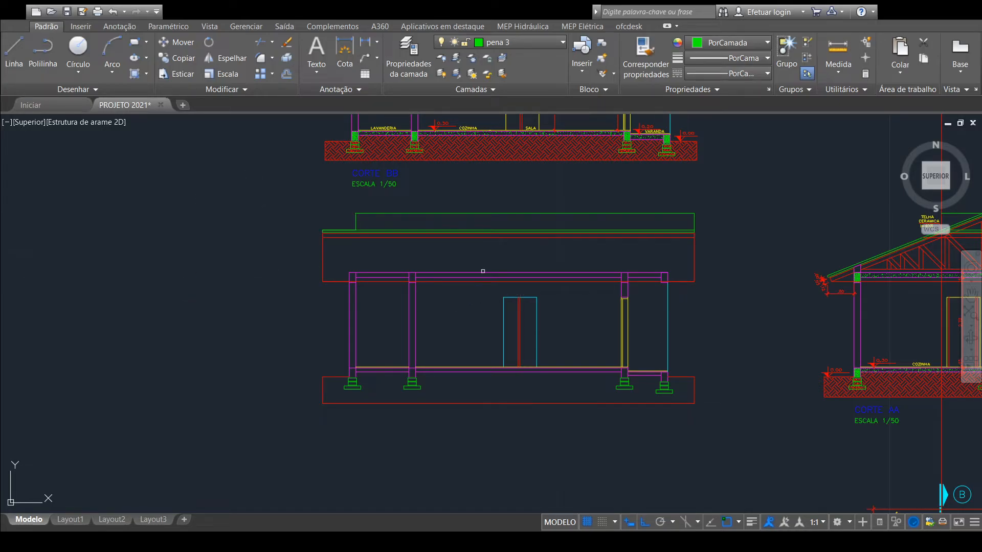
Step: Delete the projected eave line that crosses the new section, keeping only the eave undersides outside the walls
scroll(344, 283, up, 2)
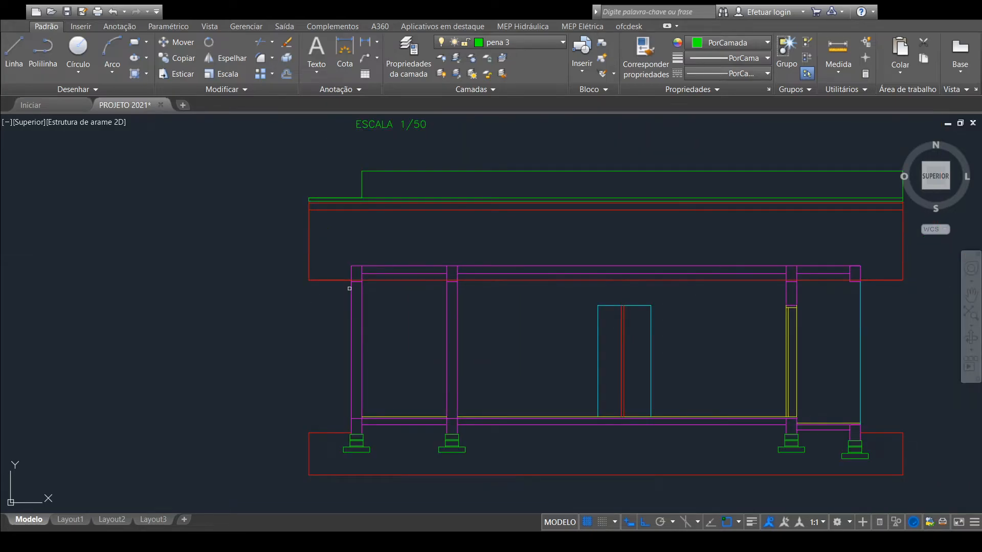
mouse_move(444, 234)
middle_down()
mouse_move(465, 226)
mouse_move(422, 240)
middle_up()
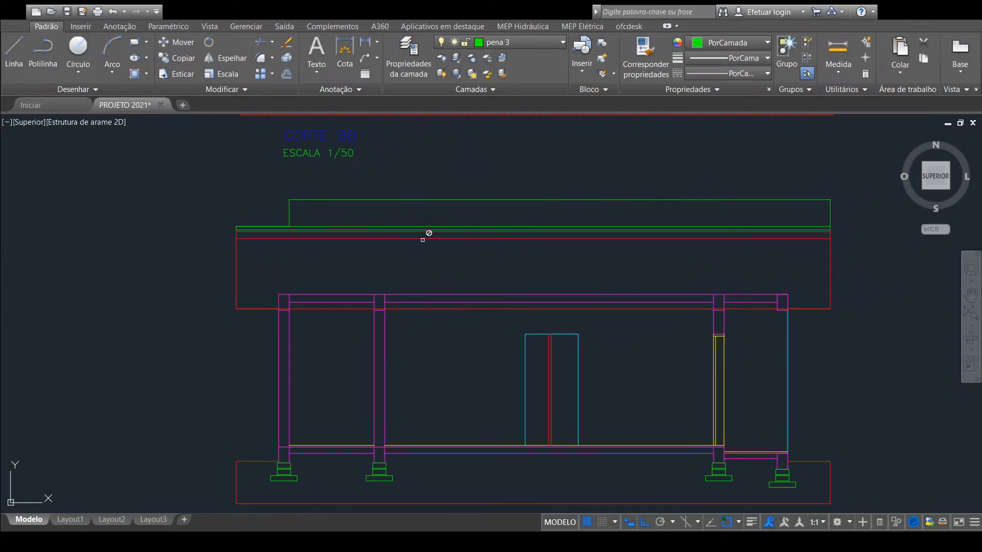
click(594, 309)
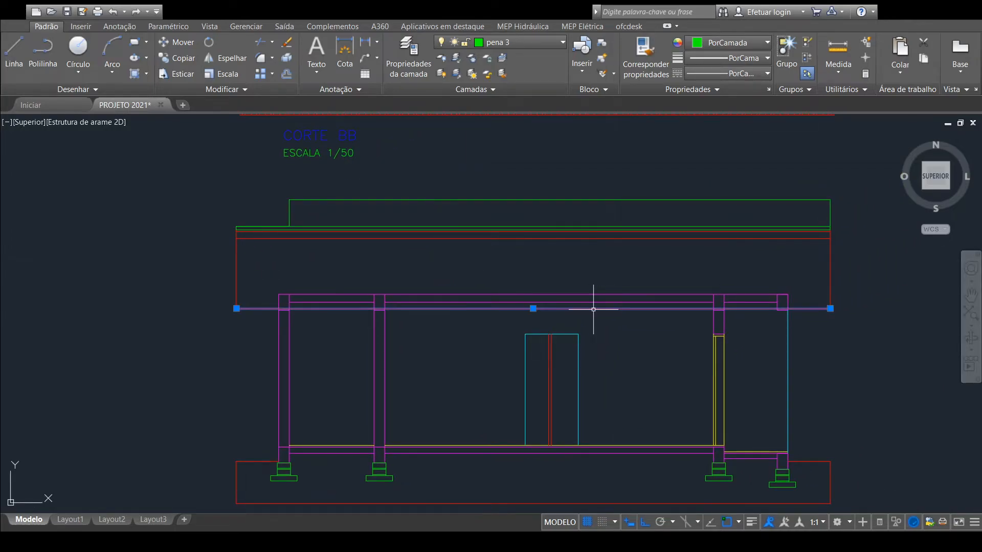
key(Delete)
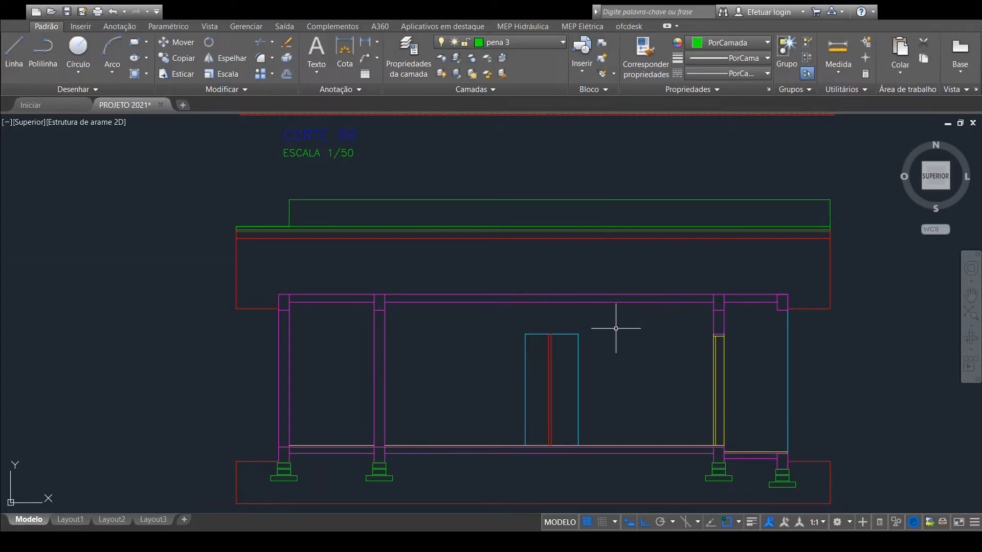
Step: Examine how the end walls rise from the slab to the tiles at the laundry and veranda ends of the finished section BB
scroll(486, 278, down, 3)
mouse_move(564, 269)
middle_down()
mouse_move(447, 309)
mouse_move(496, 422)
mouse_move(505, 406)
middle_up()
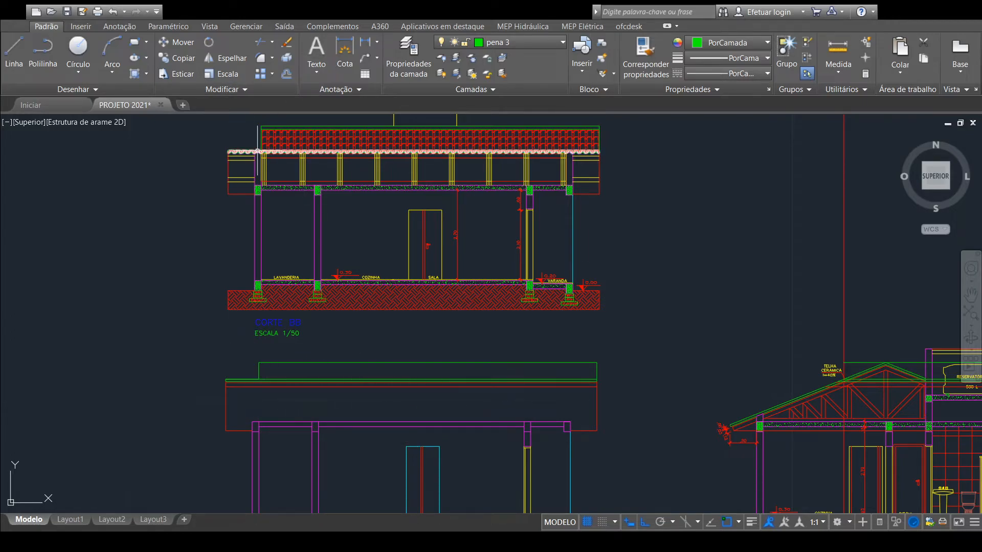
scroll(266, 156, up, 6)
middle_drag(241, 167, 286, 227)
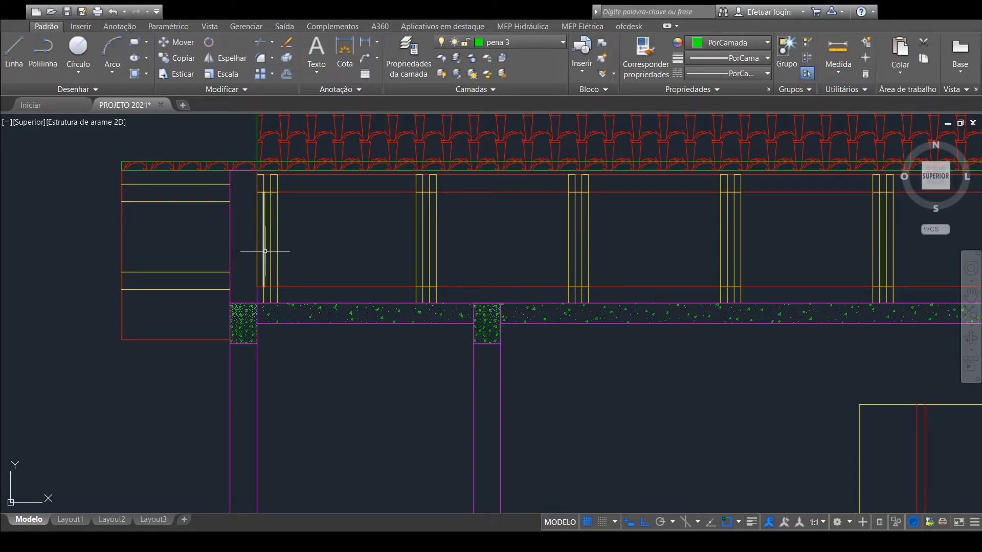
scroll(265, 251, down, 2)
middle_drag(730, 317, 325, 292)
scroll(325, 291, down, 2)
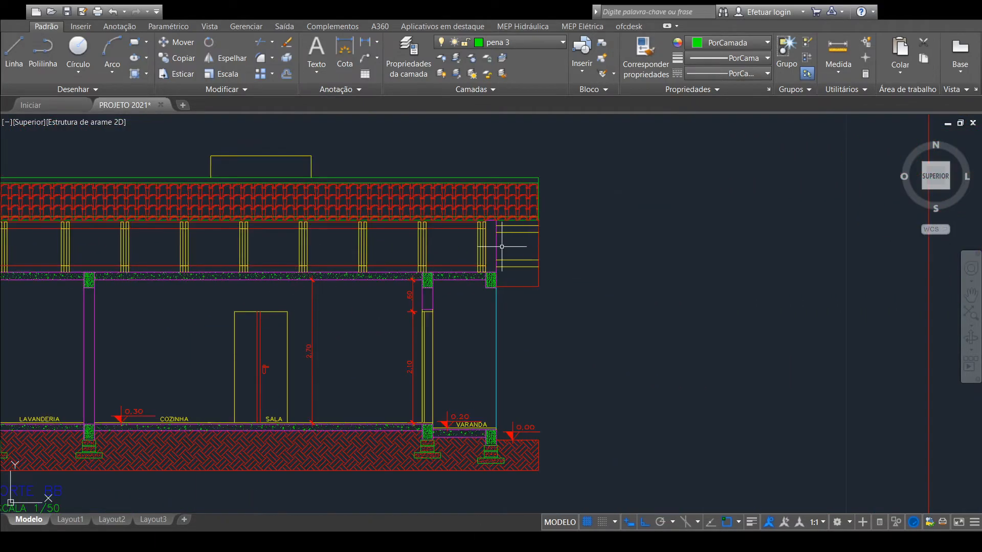
scroll(501, 244, up, 5)
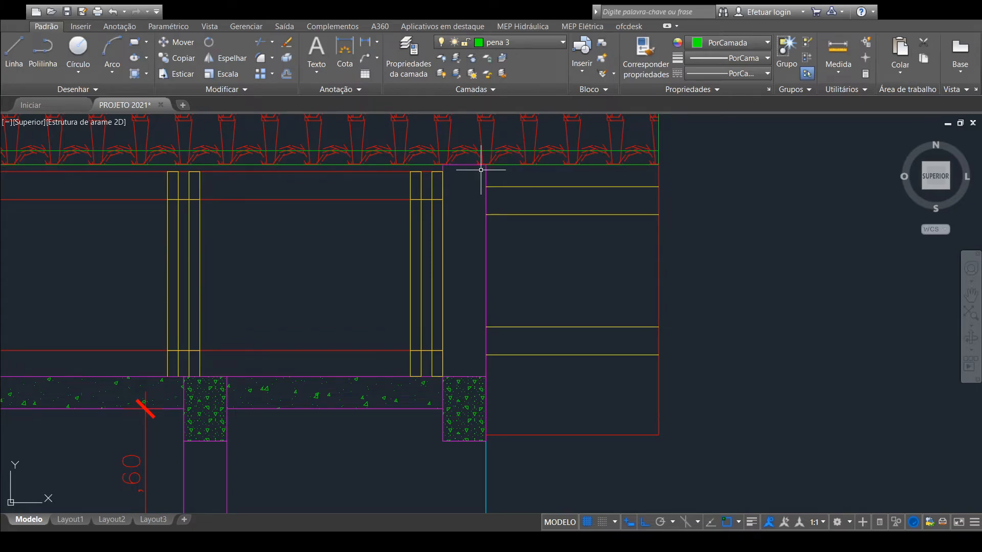
scroll(522, 350, down, 5)
middle_drag(440, 361, 595, 251)
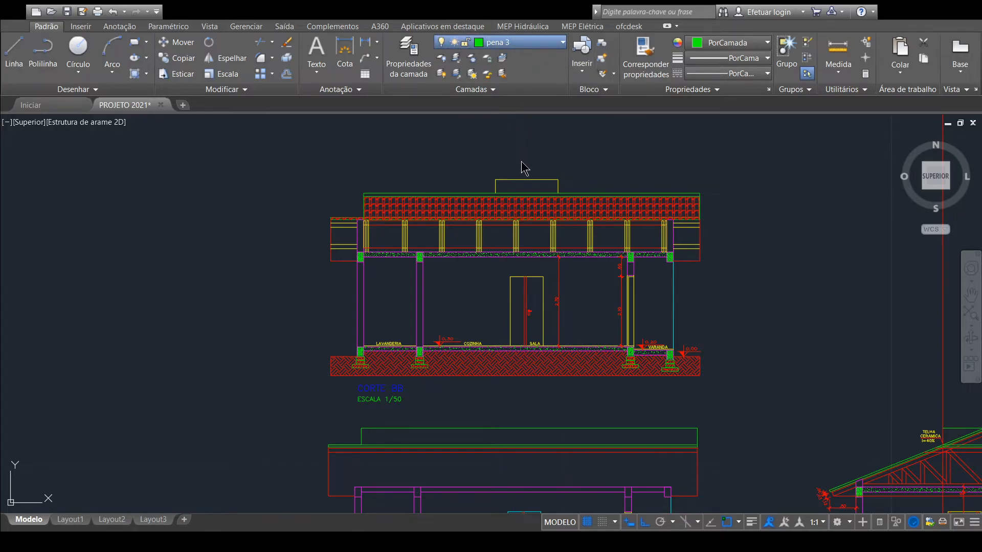
Step: Make Alvenaria the current layer and draw the laundry-side wall outline from the slab top up to the lower tile line and back down
click(517, 79)
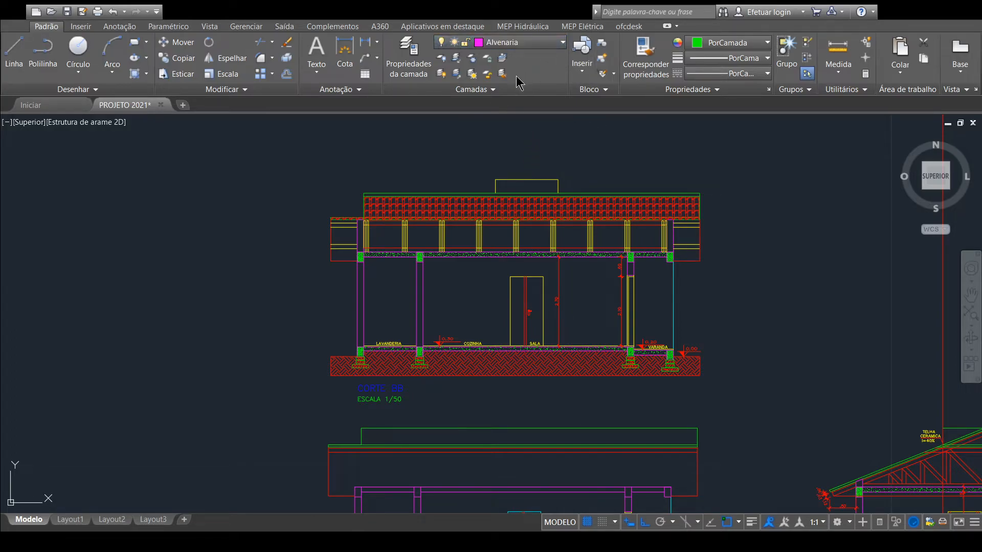
middle_drag(451, 401, 450, 220)
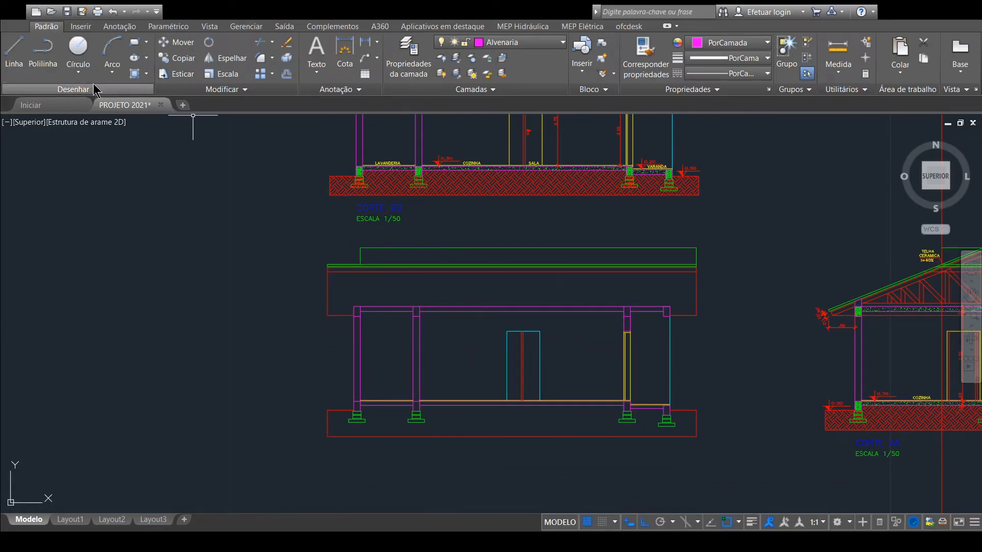
click(49, 69)
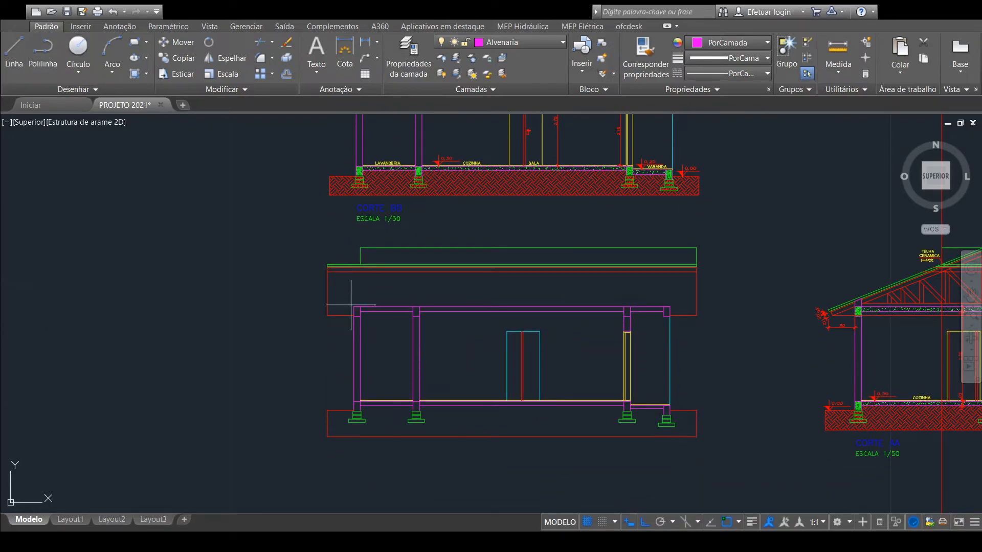
scroll(348, 304, up, 6)
click(369, 317)
scroll(371, 155, up, 3)
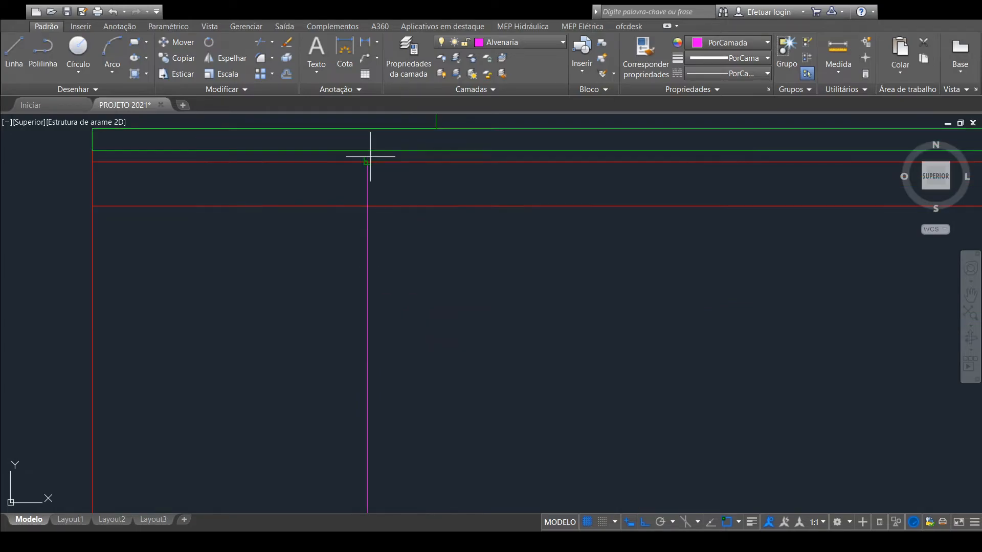
click(367, 151)
click(434, 151)
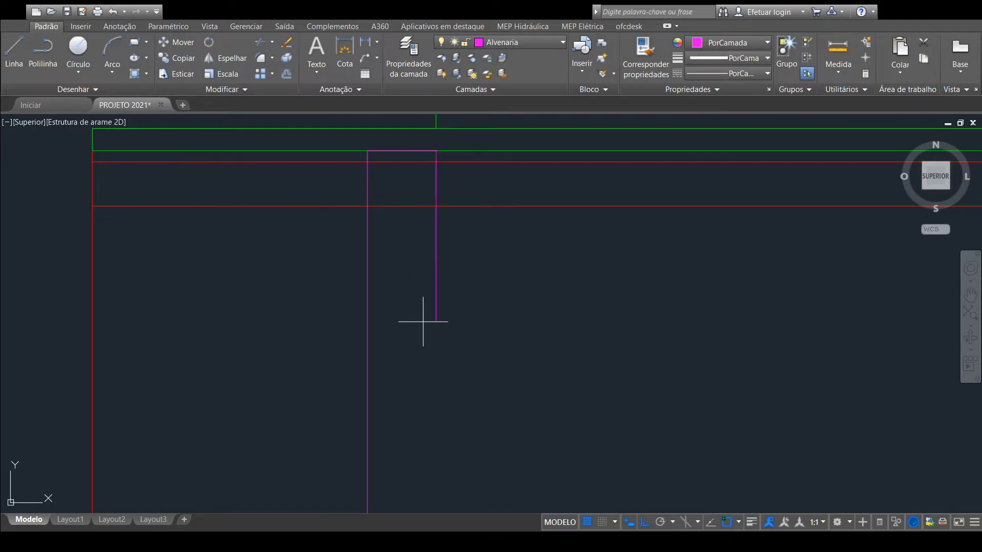
middle_drag(450, 361, 454, 193)
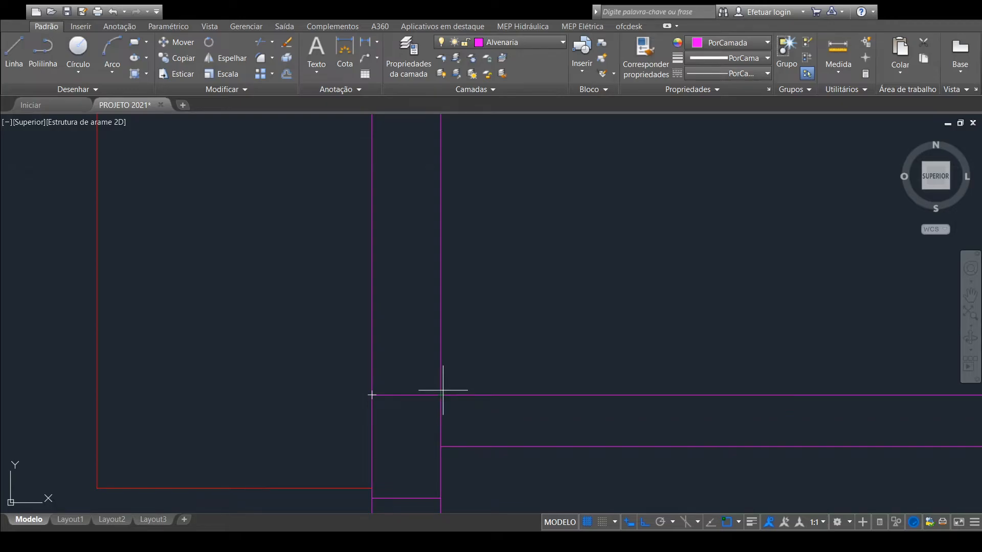
Step: Copy the upper laundry-side wall outline onto the veranda end beam, aligning its lower outer corner with the beam's top outer corner
scroll(444, 386, down, 6)
mouse_move(588, 368)
middle_down()
mouse_move(323, 351)
mouse_move(285, 358)
mouse_move(333, 351)
middle_up()
scroll(285, 359, down, 2)
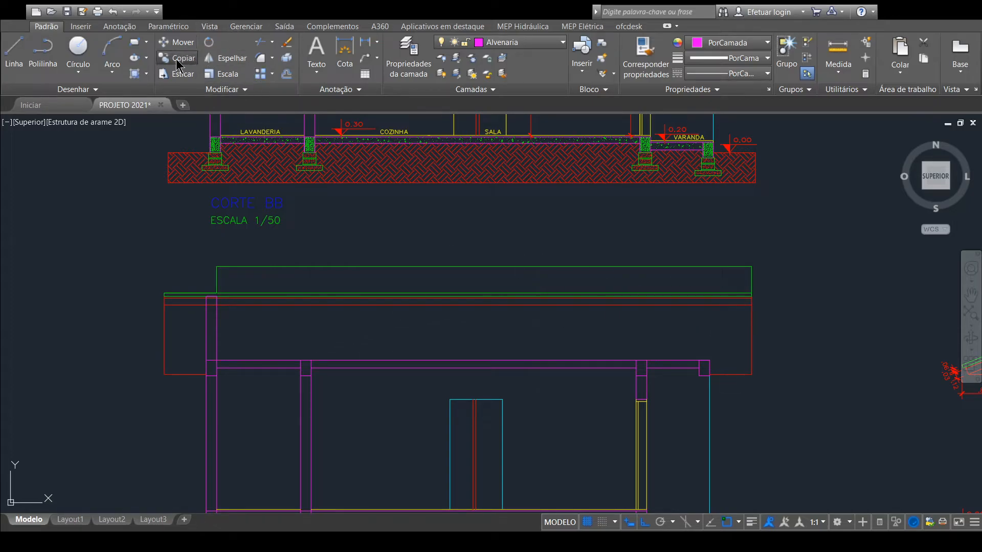
click(229, 325)
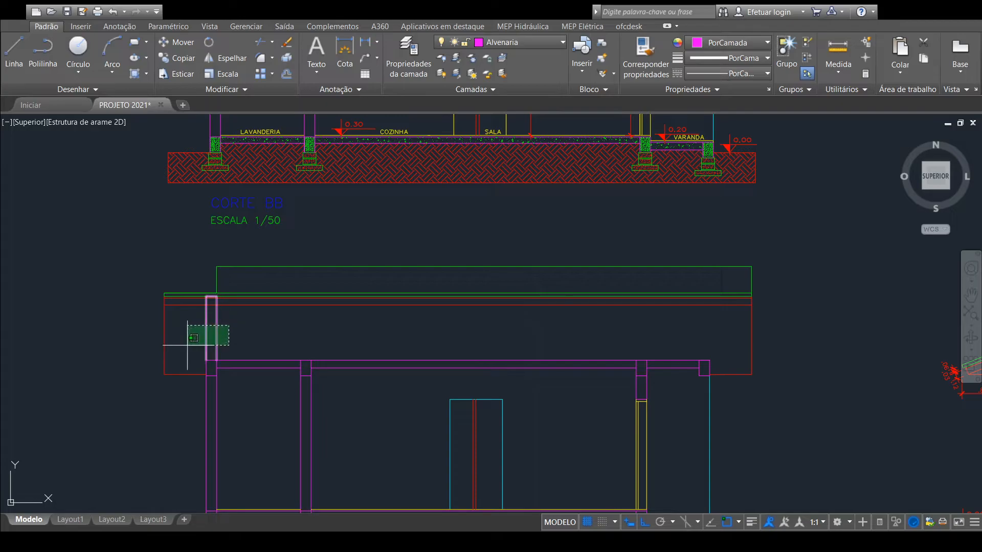
click(187, 345)
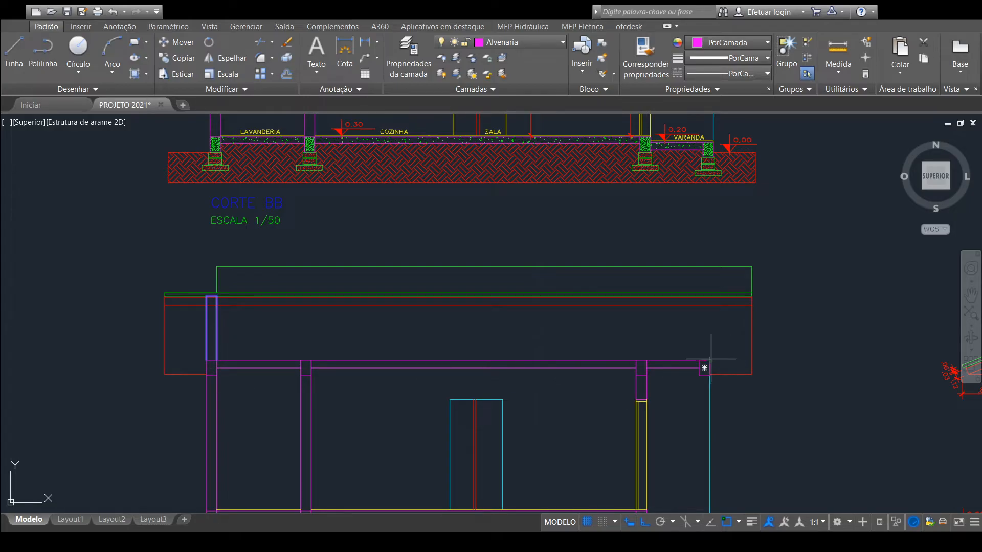
scroll(214, 361, up, 4)
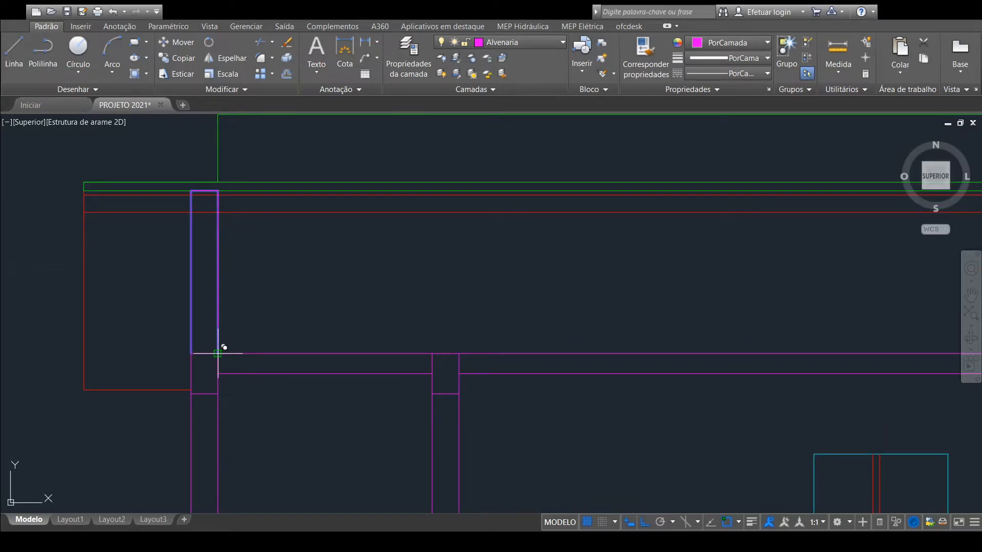
scroll(683, 365, down, 2)
middle_drag(769, 367, 22, 327)
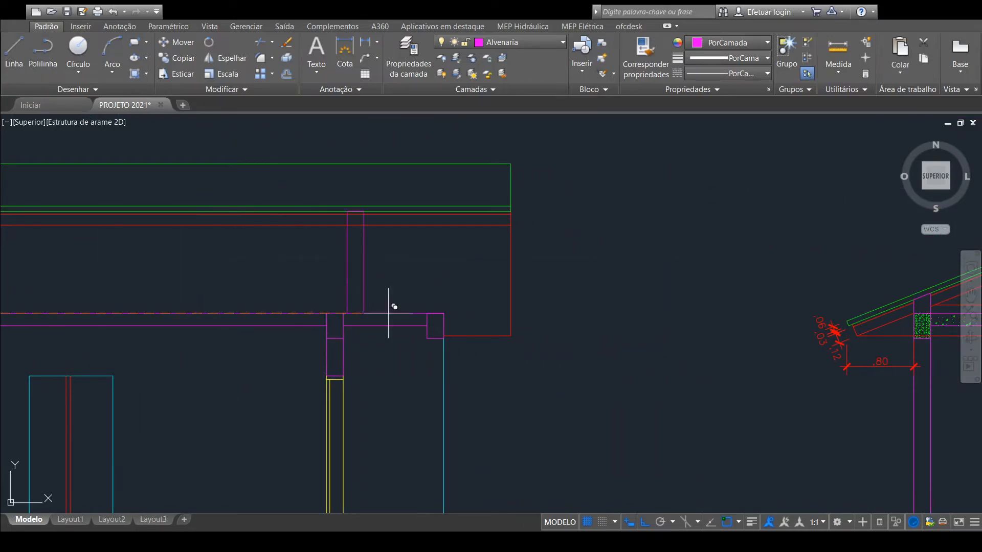
scroll(435, 313, up, 4)
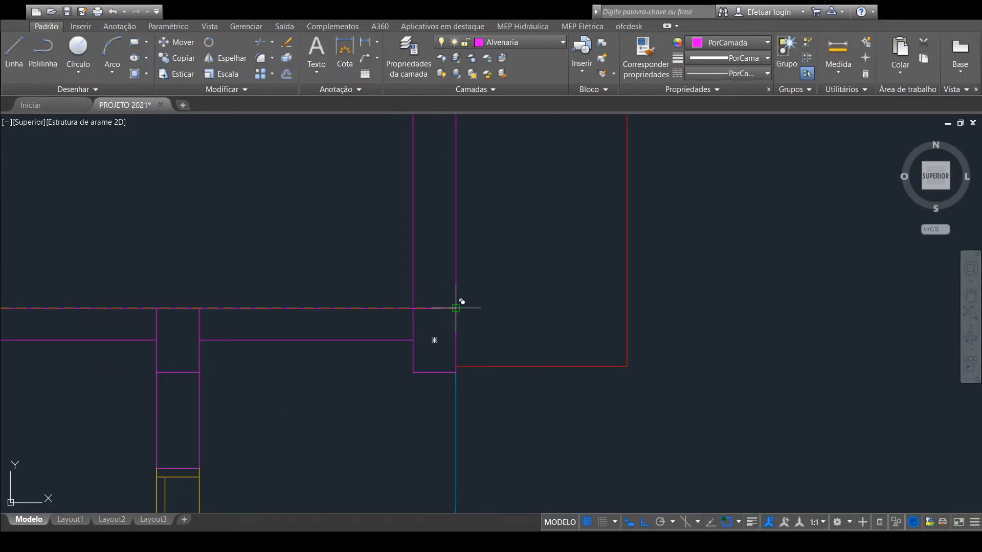
scroll(527, 328, down, 4)
scroll(520, 313, down, 2)
middle_drag(521, 307, 684, 322)
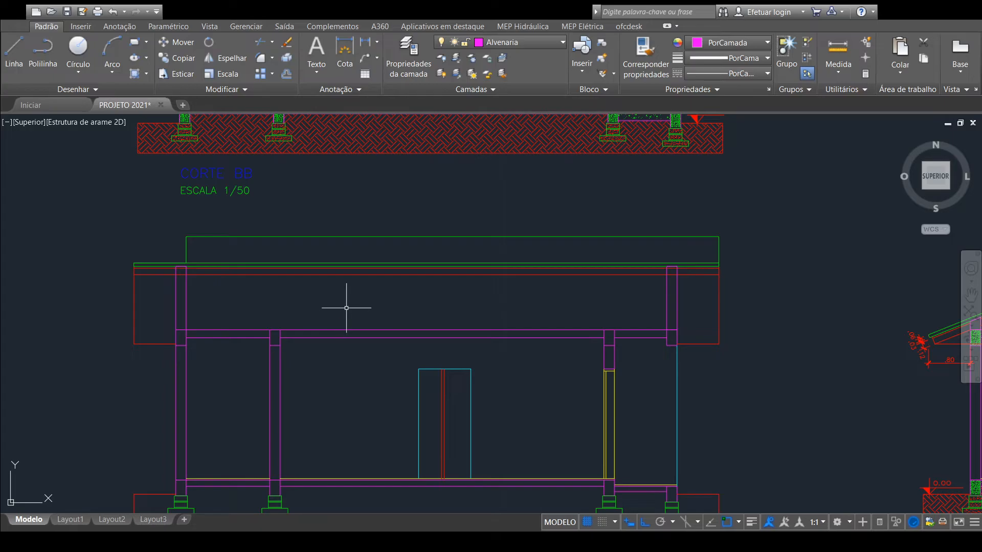
Step: Trim the red roof timber lines where they cross the two upper end walls
scroll(157, 278, up, 2)
scroll(172, 276, up, 4)
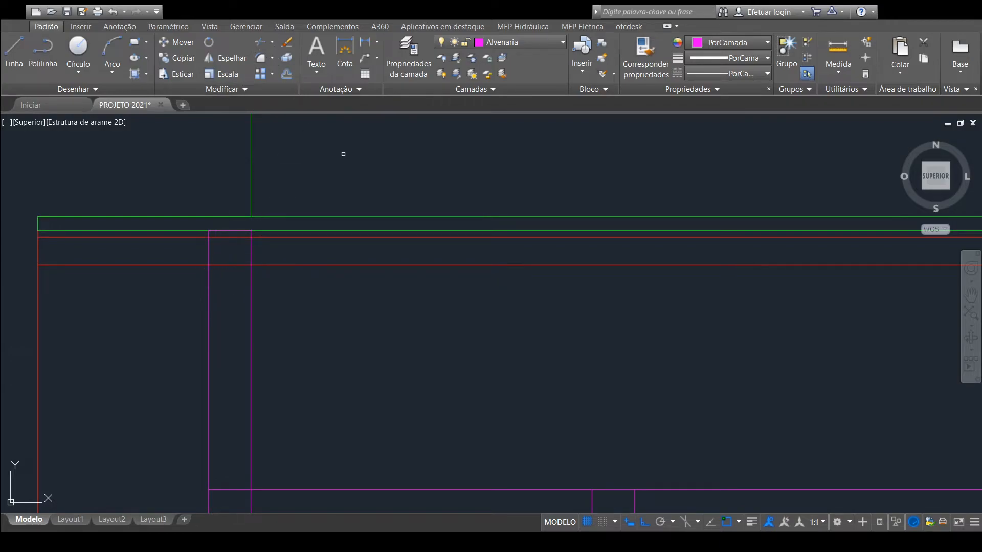
scroll(213, 259, up, 6)
drag(330, 170, 246, 355)
scroll(455, 320, down, 10)
middle_drag(619, 344, 235, 293)
middle_drag(781, 329, 624, 347)
scroll(737, 305, up, 8)
drag(557, 221, 494, 333)
scroll(588, 325, down, 8)
middle_drag(607, 362, 719, 307)
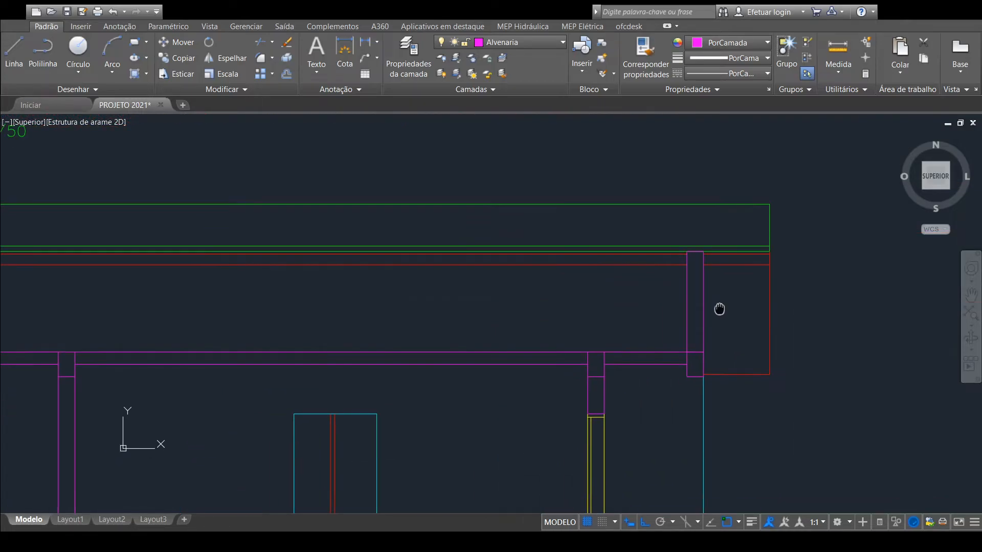
middle_drag(662, 338, 706, 329)
scroll(672, 337, down, 2)
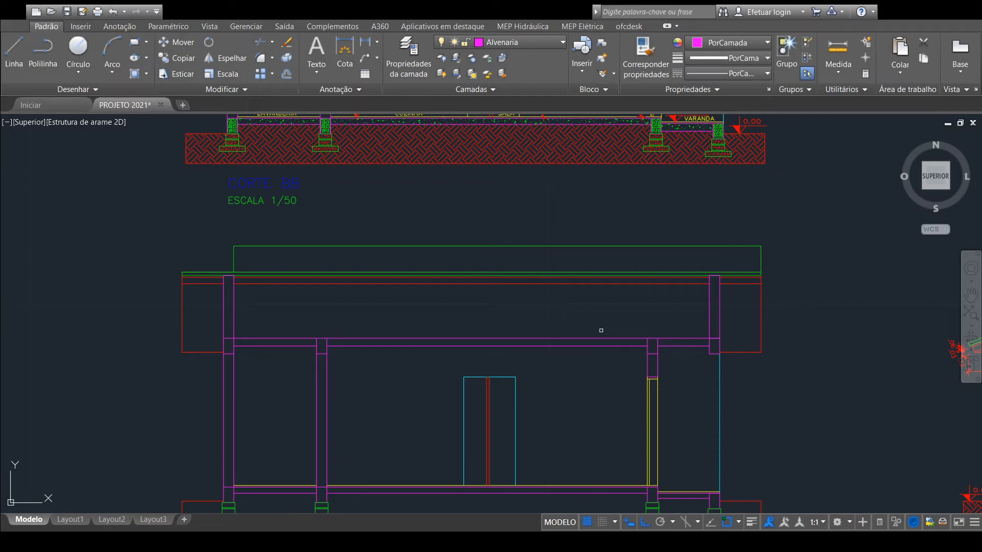
scroll(601, 331, down, 2)
middle_drag(603, 322, 547, 361)
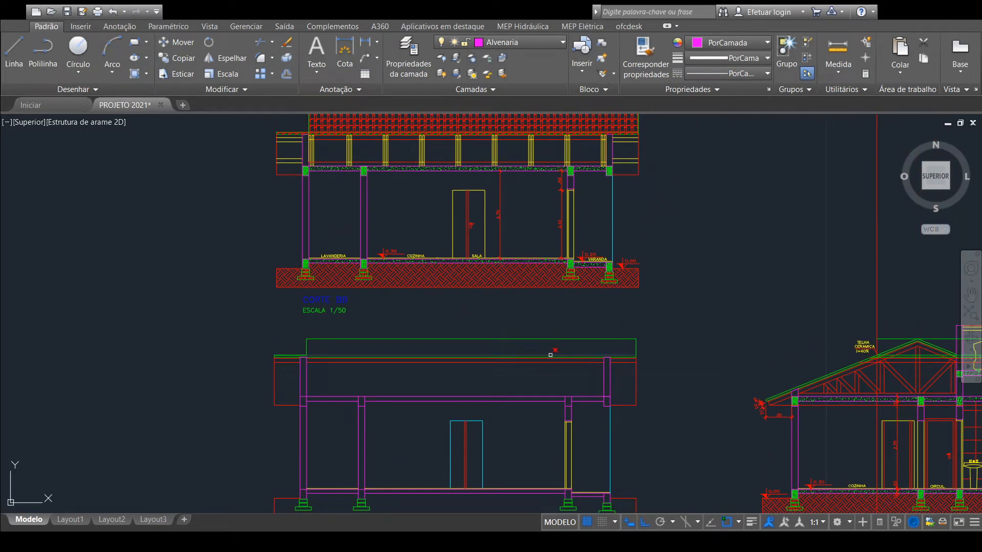
Step: Examine the yellow vertical timber pairs in the roof space of the finished section BB and the matching empty area below
middle_drag(527, 215, 538, 251)
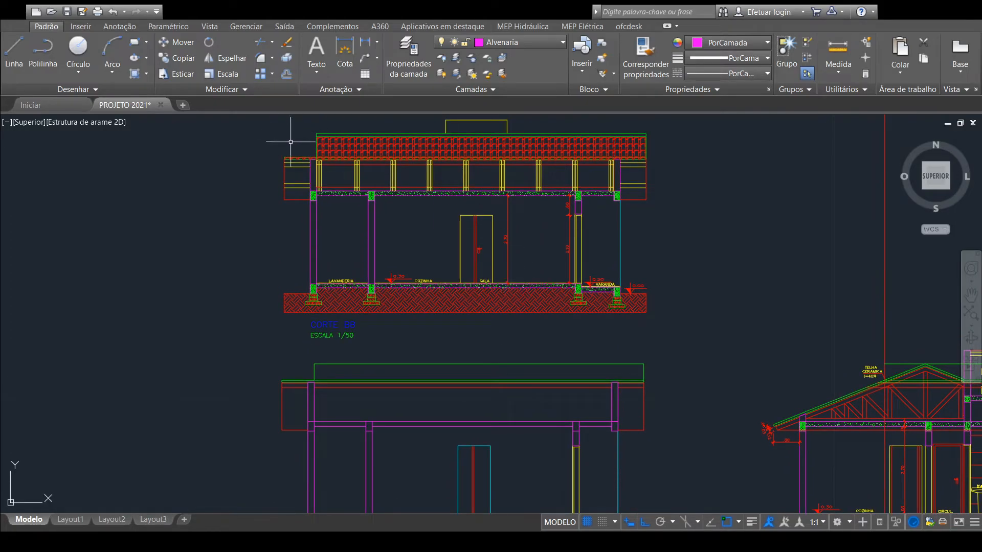
scroll(289, 142, up, 4)
scroll(397, 195, down, 4)
middle_drag(462, 244, 403, 208)
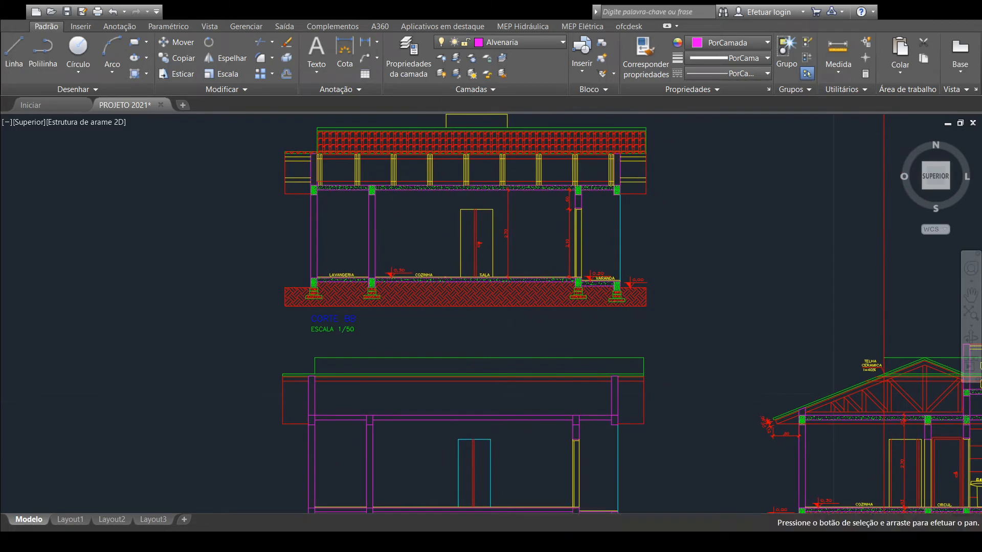
scroll(337, 412, up, 2)
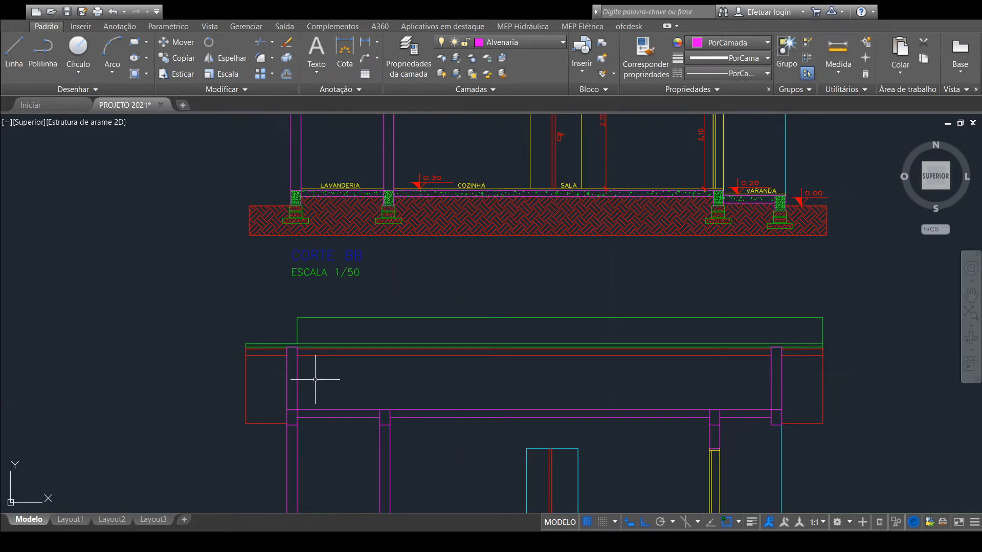
scroll(302, 376, up, 2)
scroll(640, 378, down, 2)
mouse_move(691, 379)
middle_down()
mouse_move(561, 390)
mouse_move(358, 379)
middle_up()
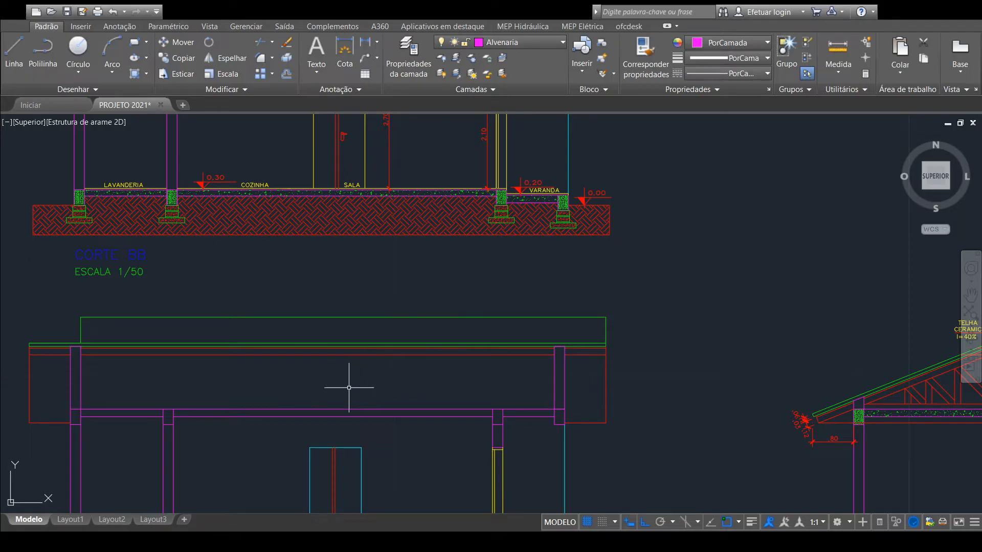
mouse_move(216, 362)
middle_down()
mouse_move(394, 357)
mouse_move(377, 394)
middle_up()
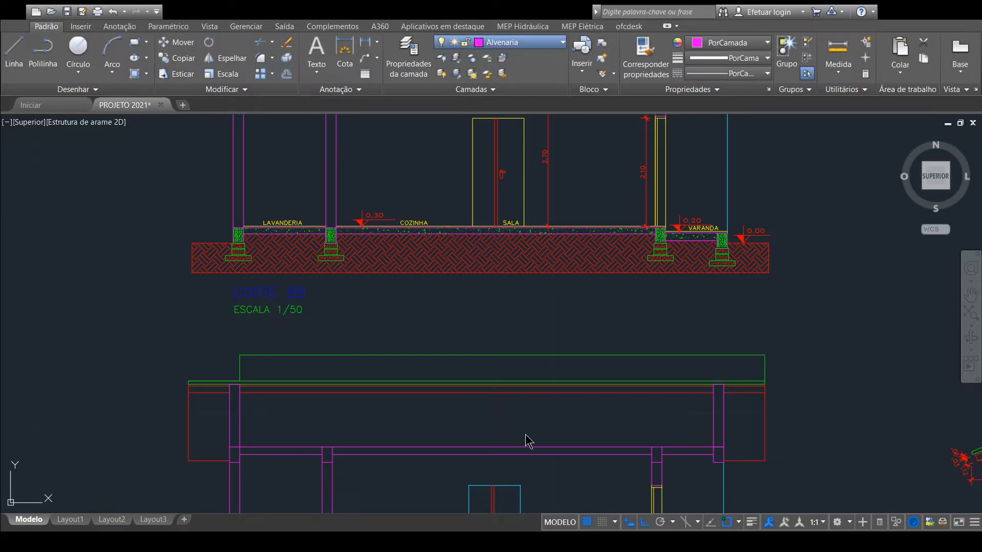
Step: Make pena 2 the current layer and draw a narrow vertical post rectangle from the slab top against the laundry-side wall's inner face
click(526, 426)
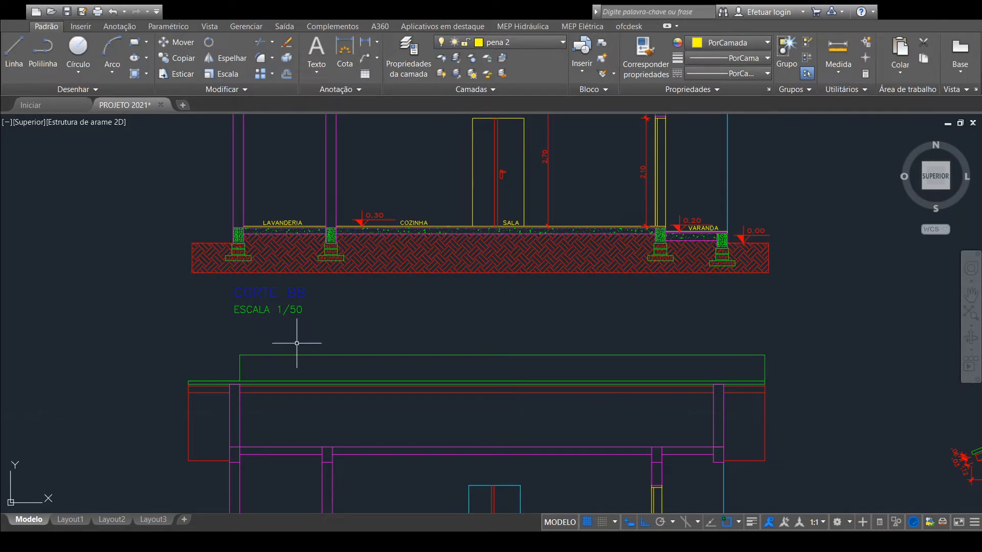
scroll(250, 408, up, 4)
mouse_move(263, 390)
middle_down()
mouse_move(296, 355)
mouse_move(303, 290)
mouse_move(289, 333)
middle_up()
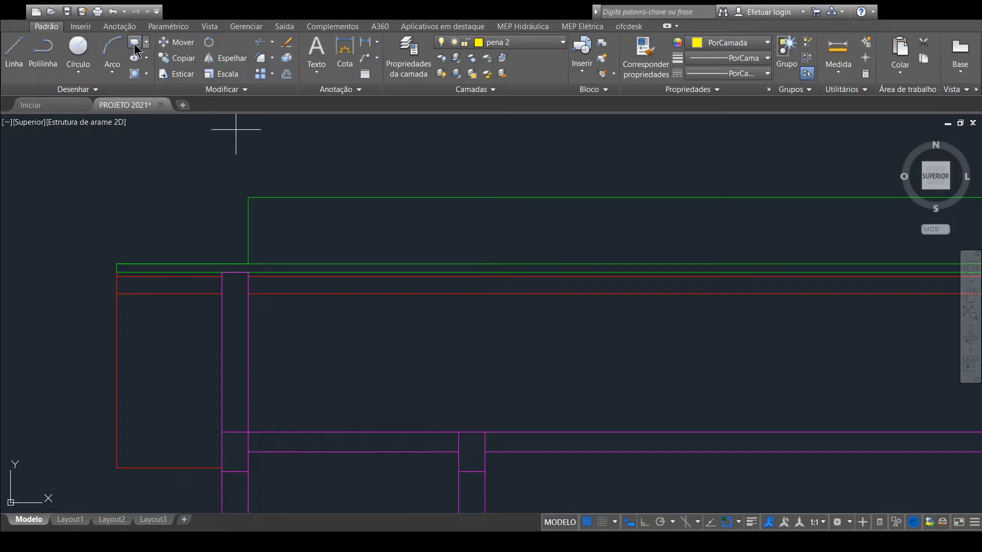
scroll(351, 225, down, 5)
mouse_move(351, 225)
middle_down()
mouse_move(336, 377)
mouse_move(339, 289)
middle_up()
scroll(318, 412, up, 8)
scroll(314, 399, up, 2)
click(321, 382)
scroll(376, 249, down, 5)
middle_drag(373, 239, 355, 344)
scroll(356, 269, up, 4)
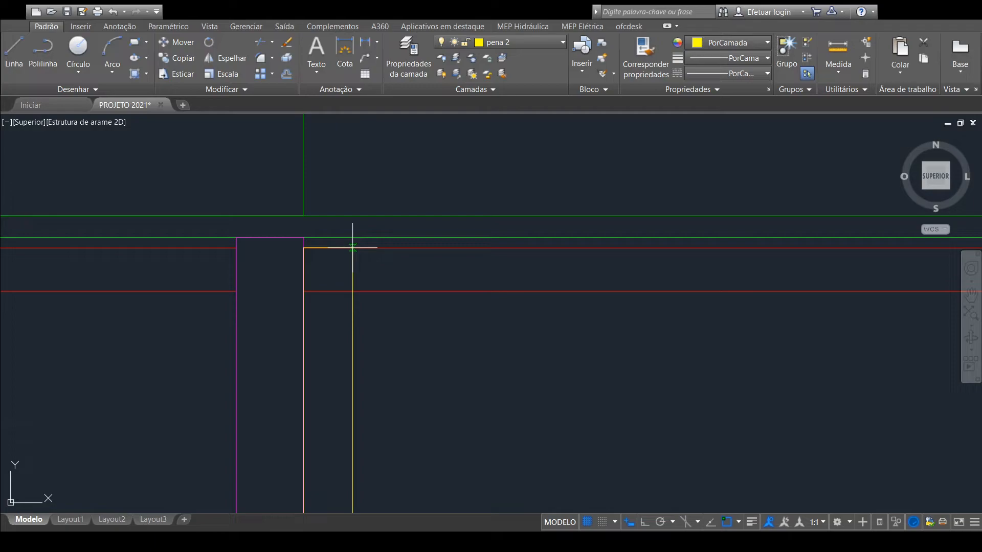
click(353, 249)
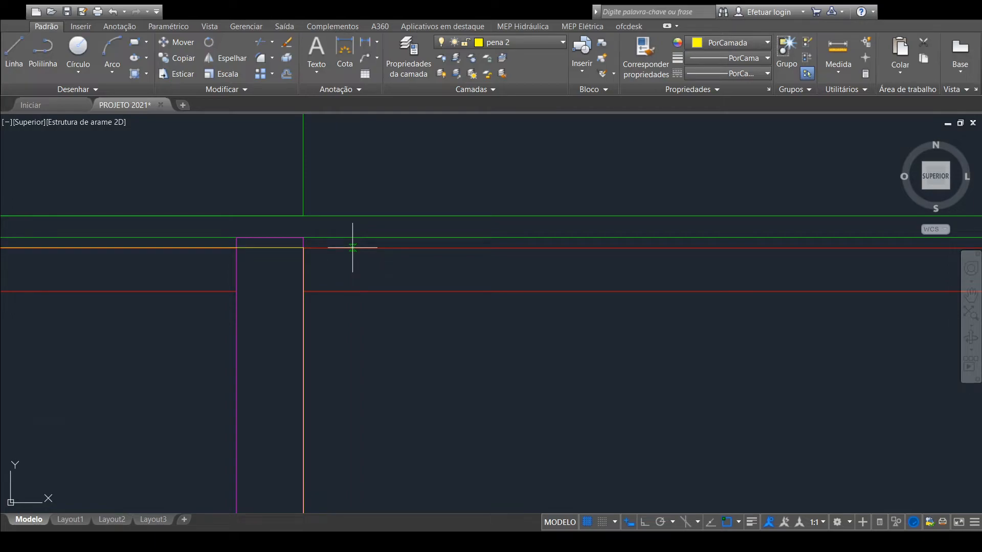
key(Return)
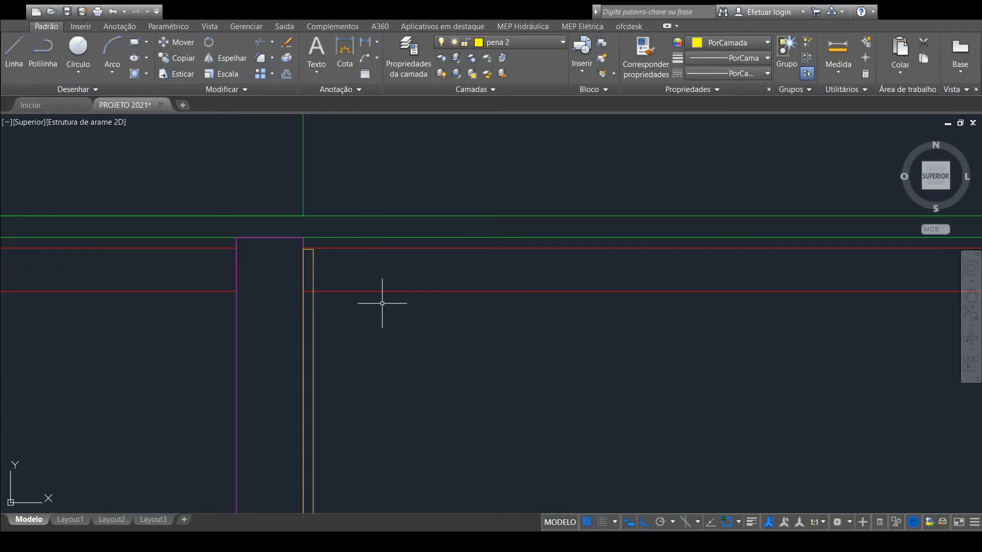
Step: Stretch the top edge of the yellow post rectangle up to the upper red roof timber line
scroll(307, 257, up, 8)
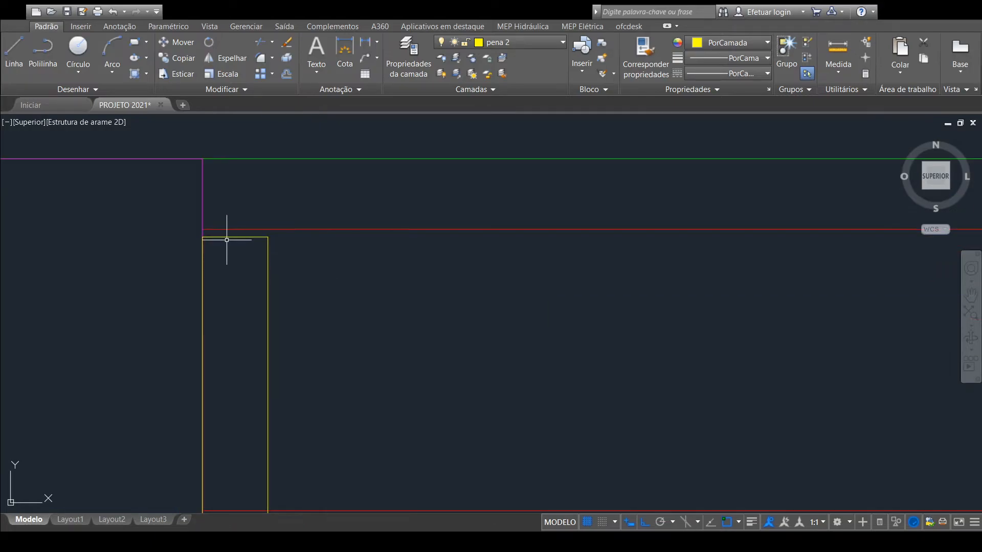
scroll(254, 246, down, 8)
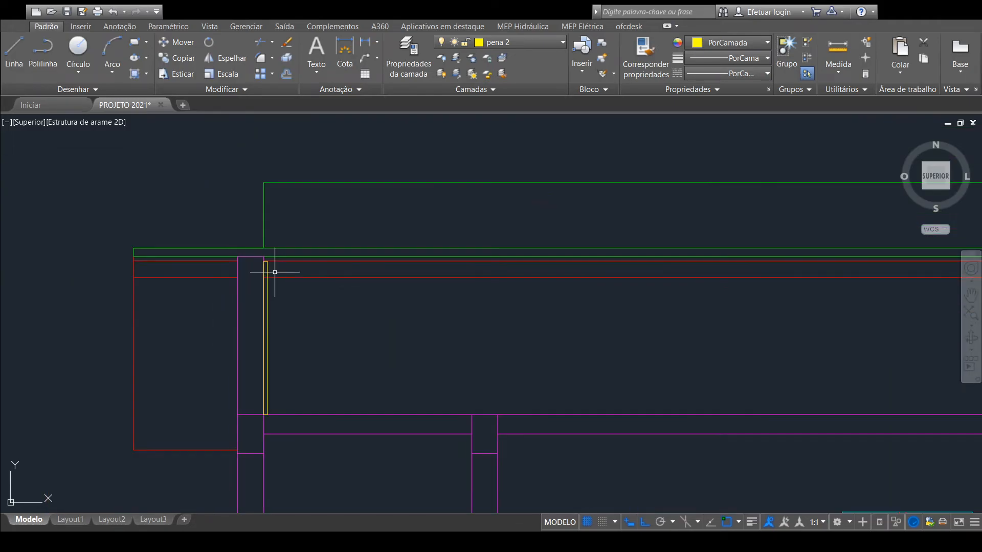
mouse_move(384, 322)
middle_down()
mouse_move(399, 327)
mouse_move(368, 291)
middle_up()
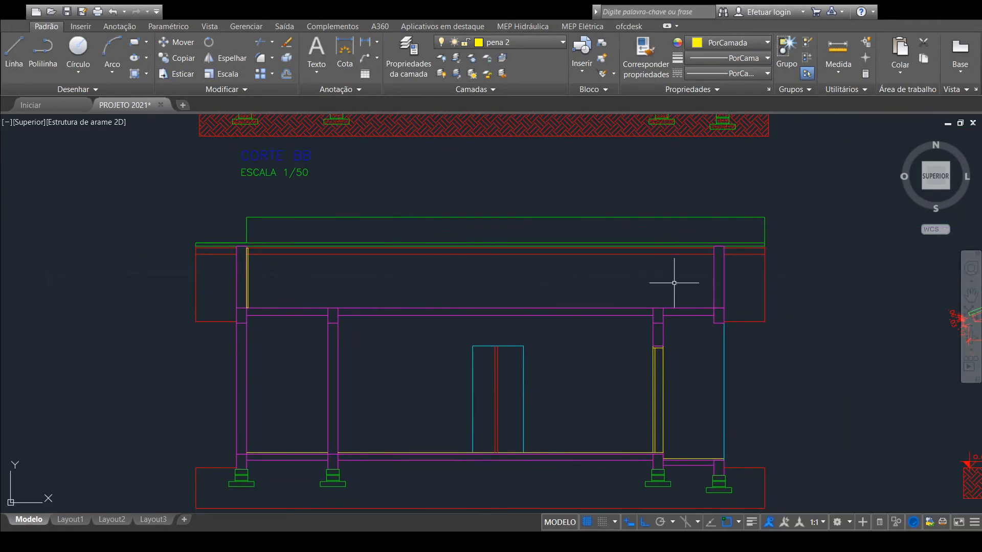
mouse_move(595, 328)
middle_down()
mouse_move(569, 268)
mouse_move(575, 300)
middle_up()
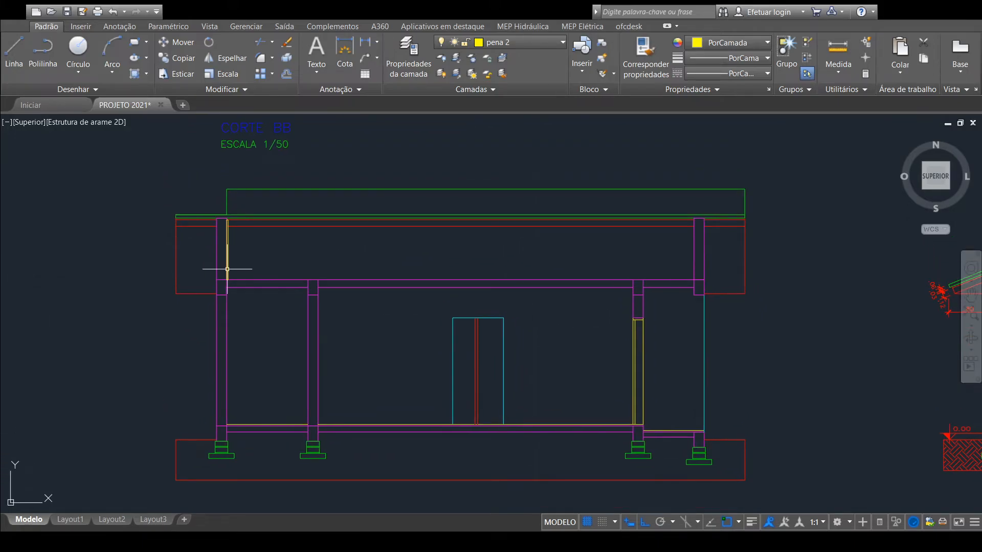
scroll(228, 224, up, 8)
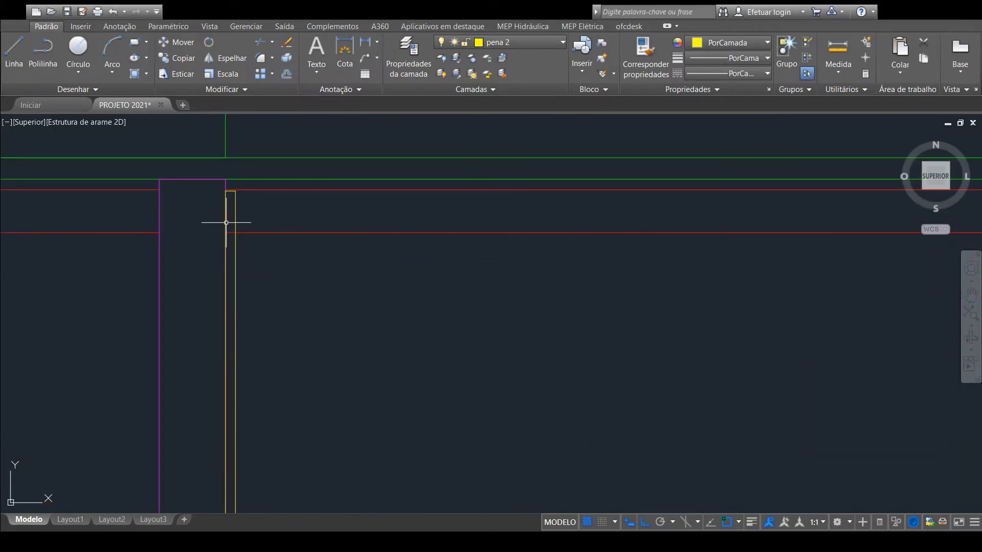
click(219, 214)
middle_drag(244, 172, 238, 214)
scroll(230, 195, up, 5)
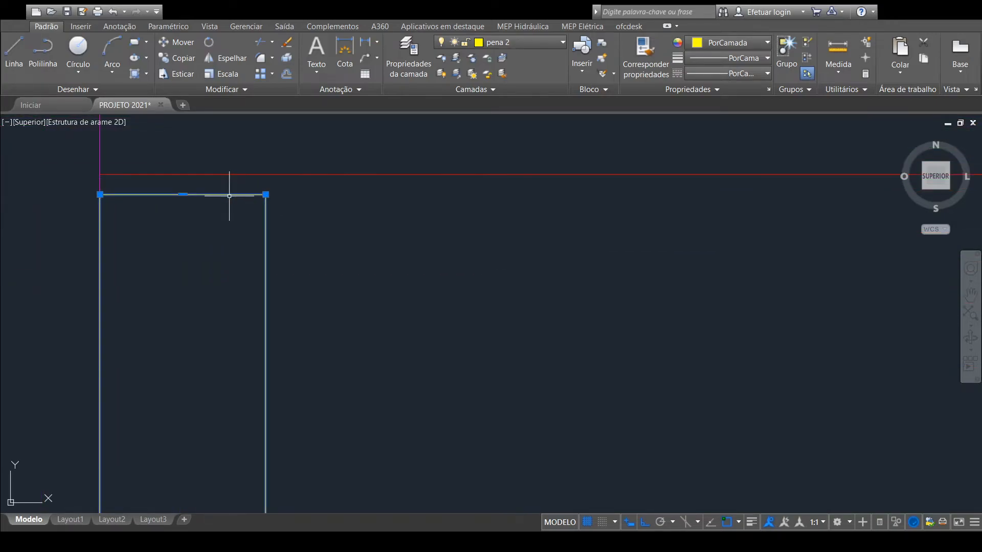
click(182, 194)
click(182, 175)
scroll(506, 343, down, 5)
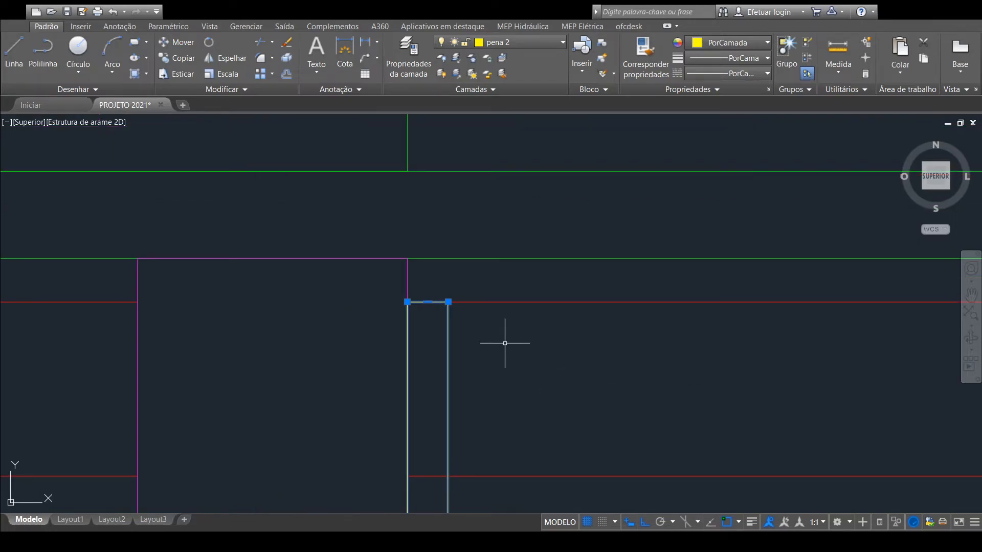
key(Escape)
Step: Copy the yellow post toward the interior, leaving a gap equal to its own width to form a pair
scroll(512, 344, down, 8)
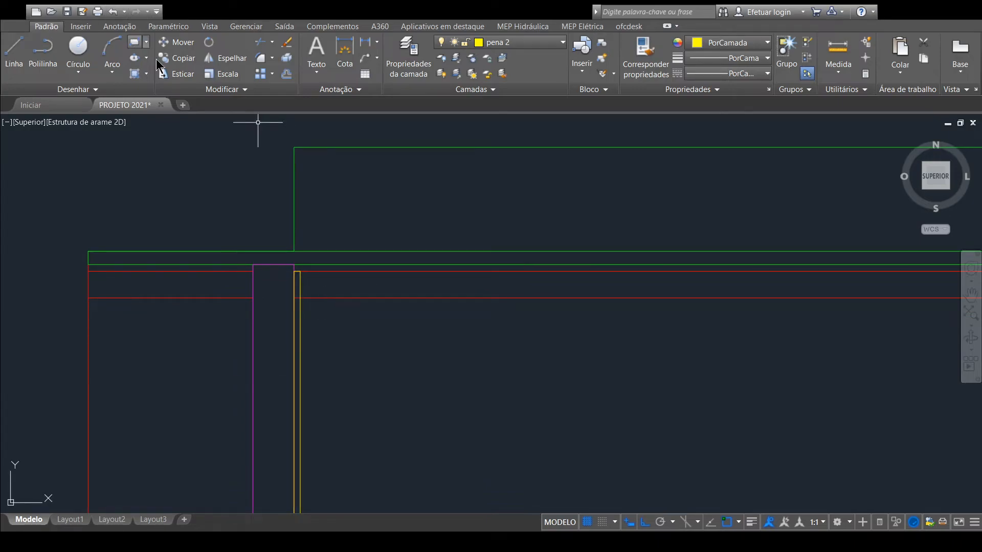
click(208, 43)
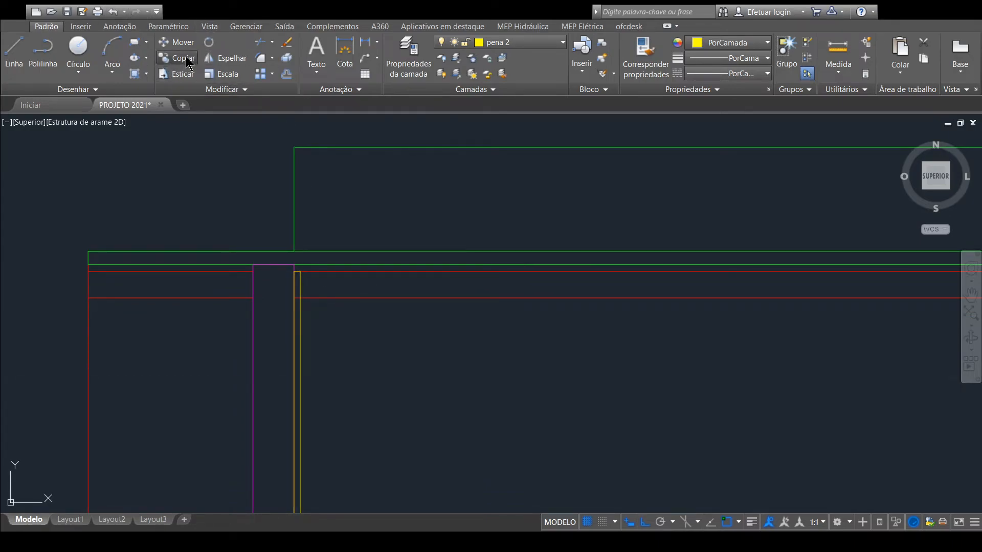
click(301, 356)
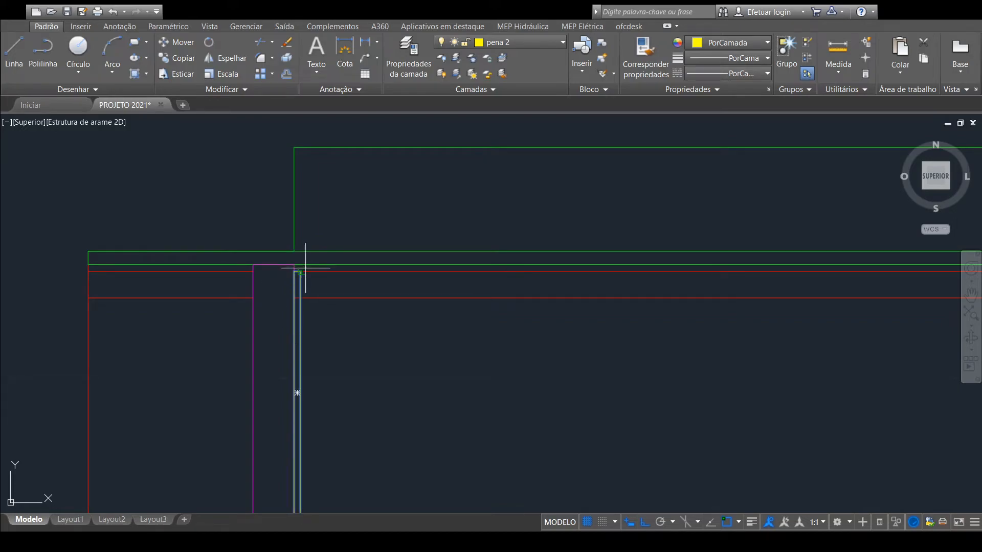
scroll(307, 268, up, 4)
click(283, 279)
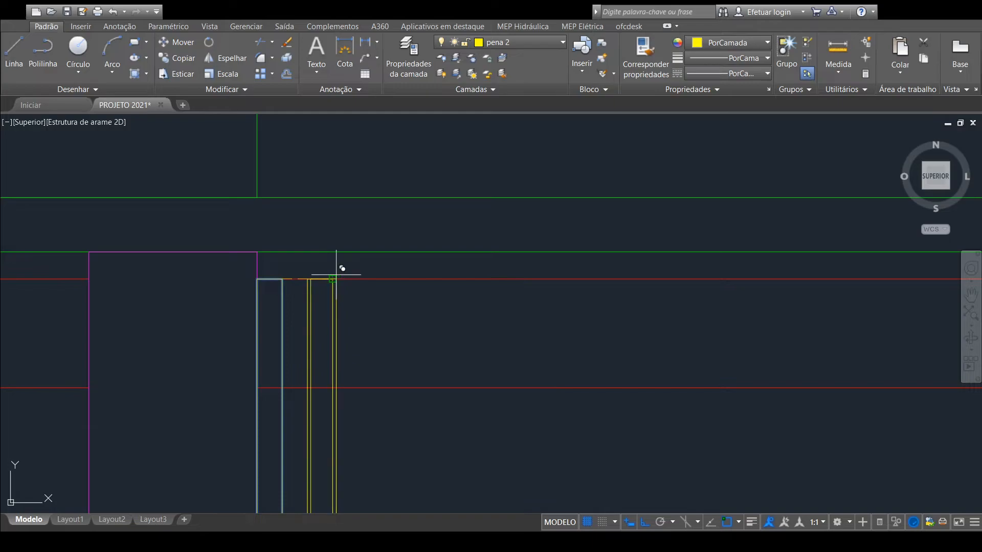
click(336, 275)
scroll(419, 261, down, 6)
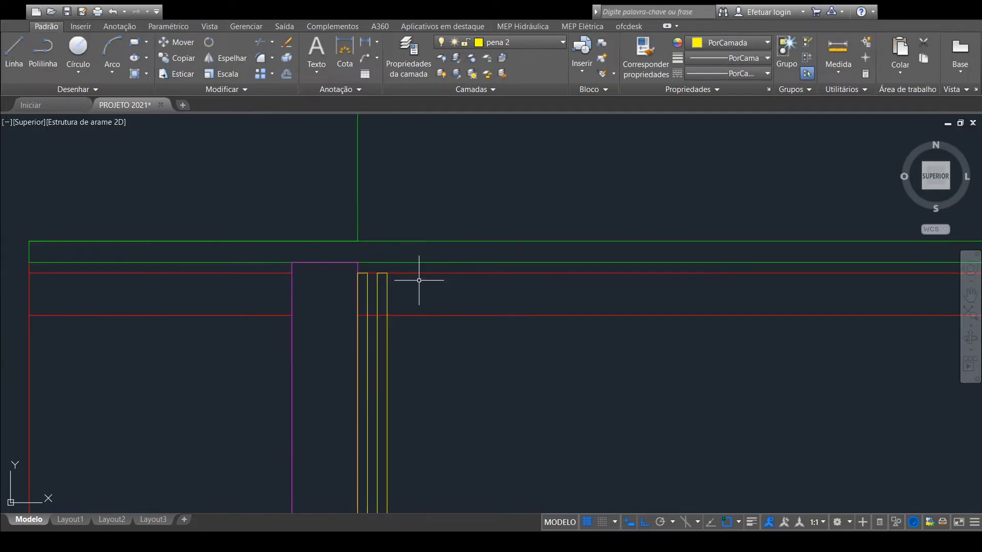
Step: Copy the pair of yellow posts to the veranda end, aligning its outer edge with the end wall's inner face
middle_drag(493, 334, 325, 331)
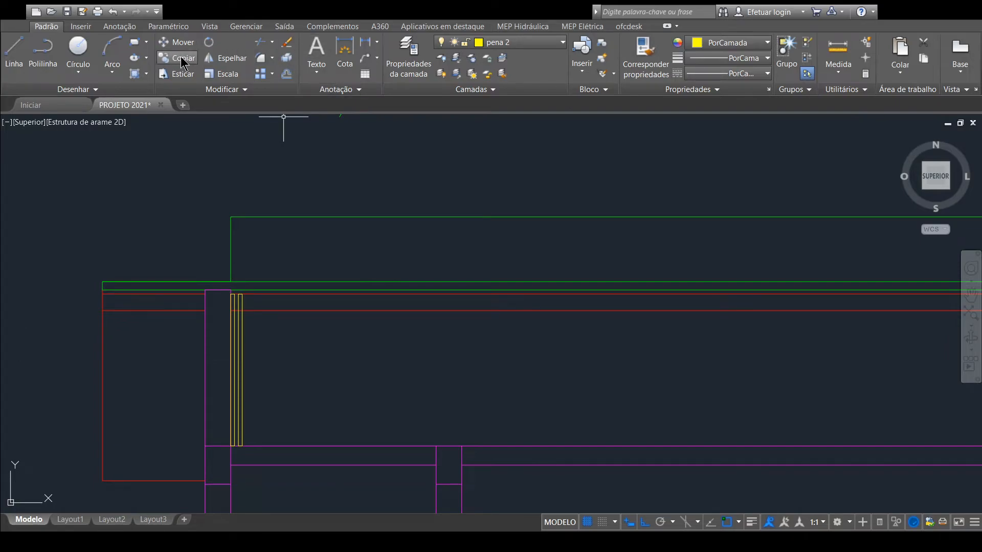
scroll(251, 399, up, 5)
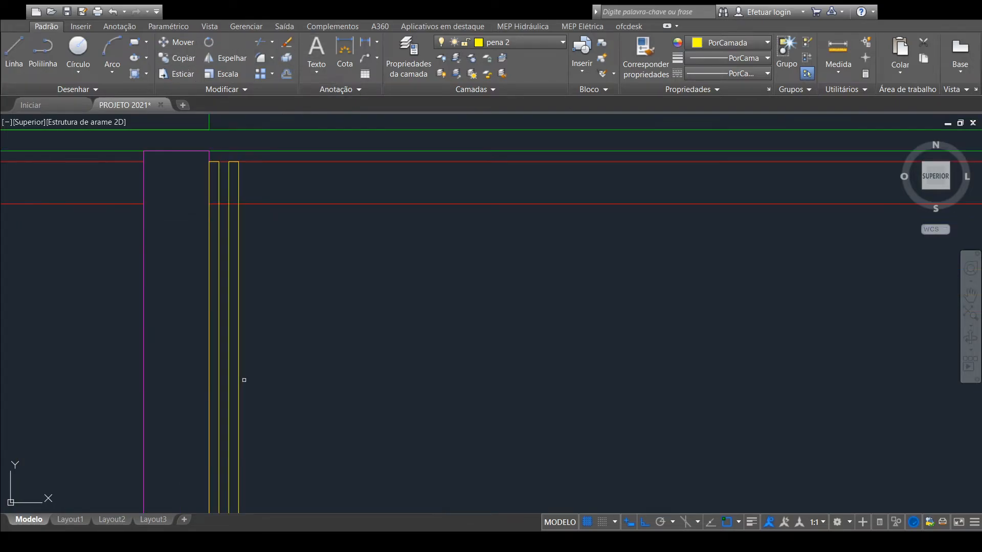
click(249, 353)
click(197, 381)
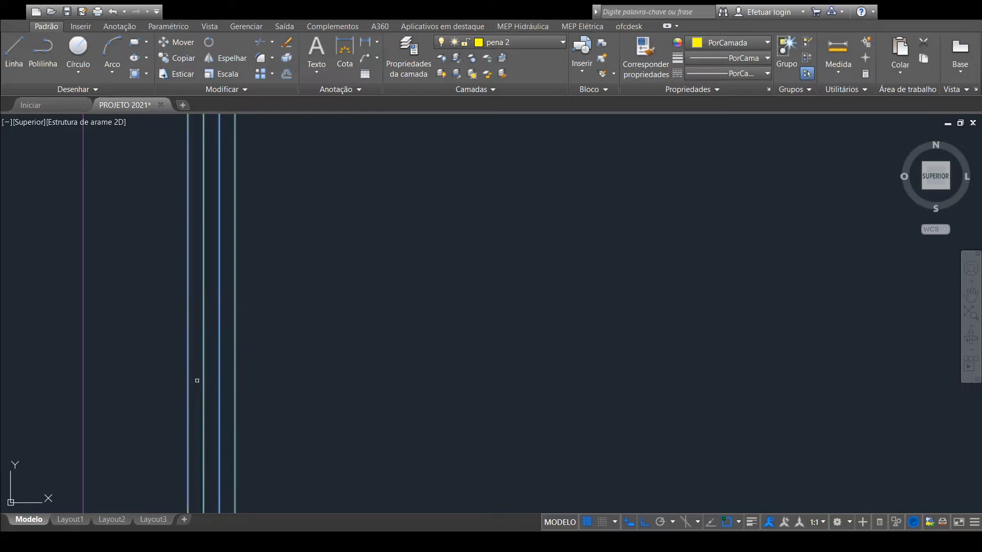
scroll(310, 290, down, 4)
mouse_move(312, 291)
middle_down()
mouse_move(239, 259)
mouse_move(246, 268)
middle_up()
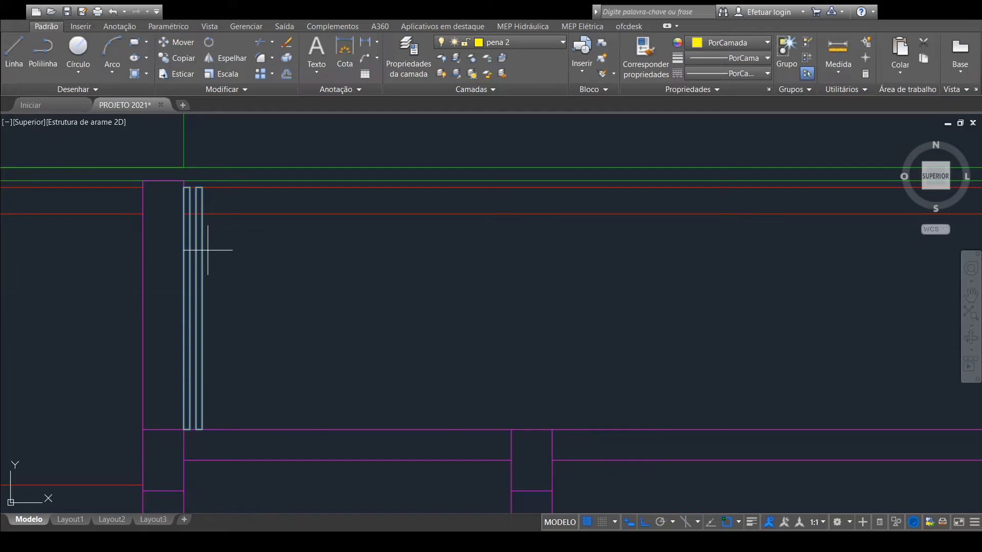
click(204, 320)
scroll(548, 303, down, 3)
middle_drag(562, 303, 100, 313)
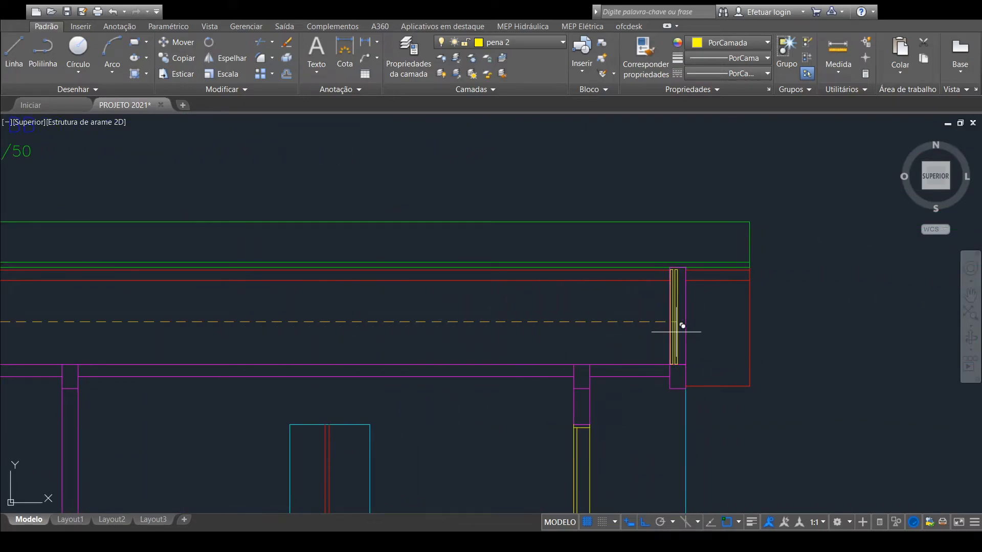
scroll(684, 324, up, 5)
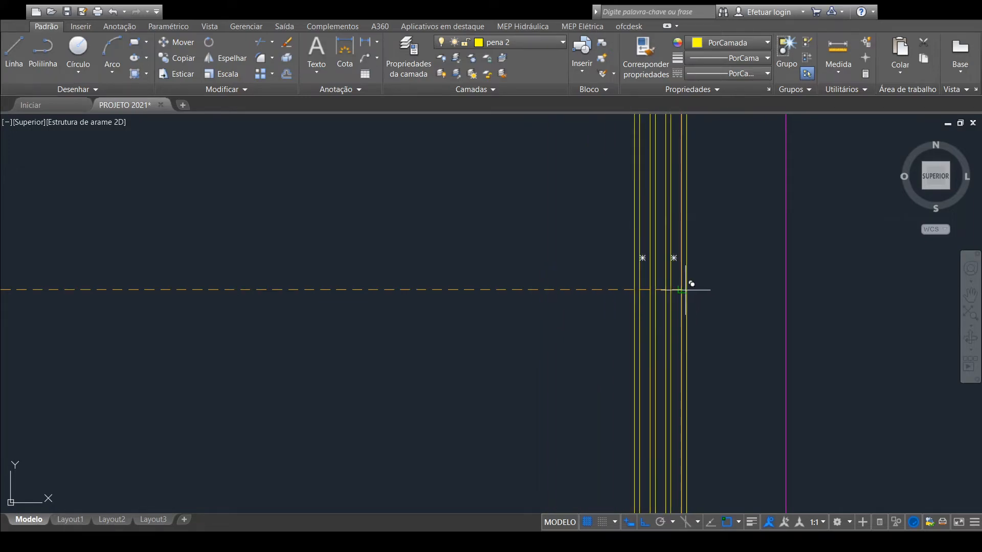
scroll(666, 366, down, 2)
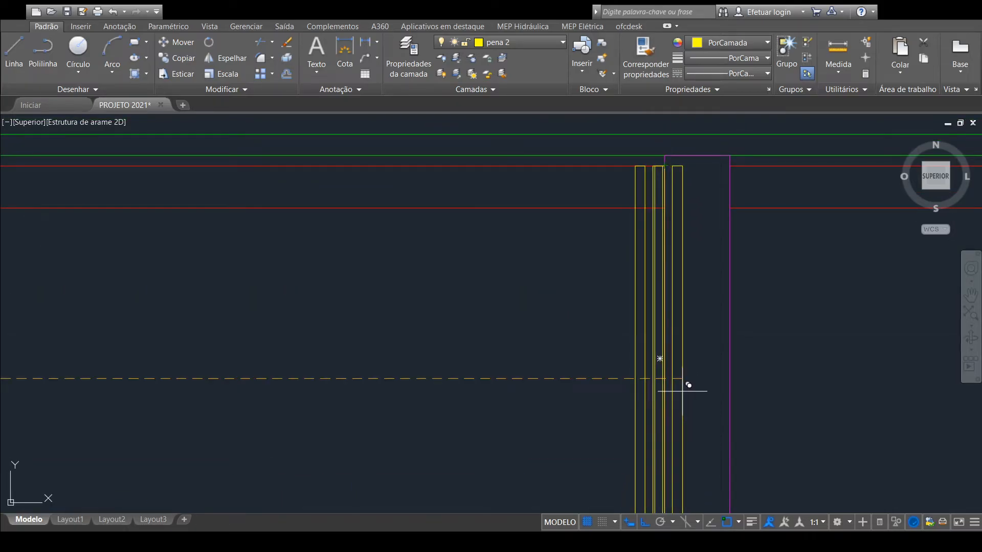
key(Escape)
scroll(678, 387, down, 6)
middle_drag(590, 416, 695, 348)
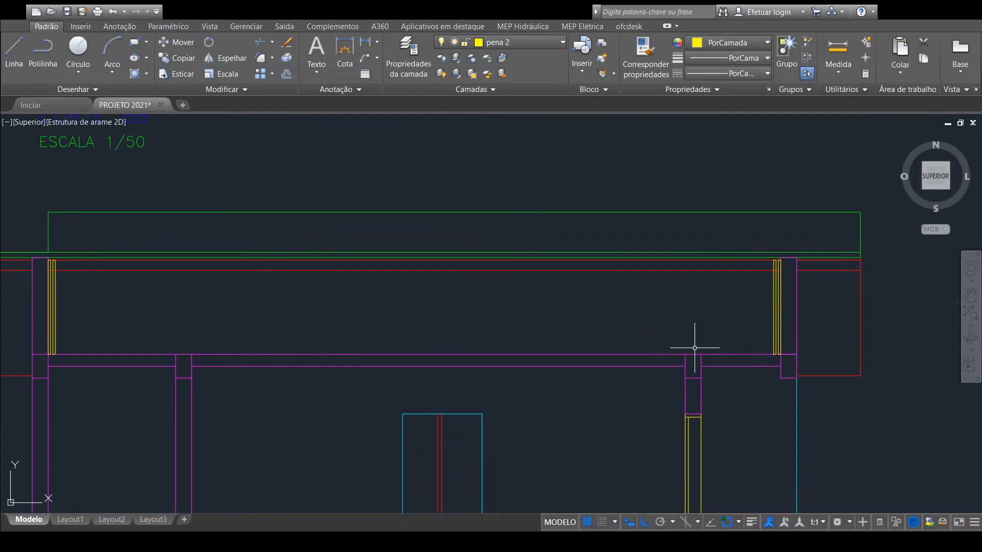
Step: Measure the distance between the inner top corners of the laundry-side and veranda-side post pairs
click(847, 74)
scroll(41, 287, up, 4)
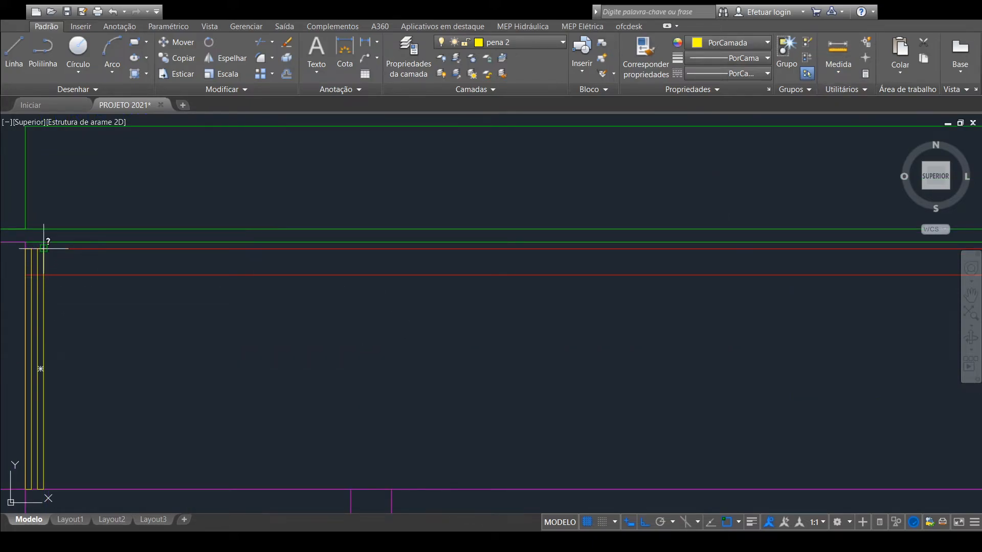
scroll(409, 276, down, 2)
middle_drag(581, 261, 189, 280)
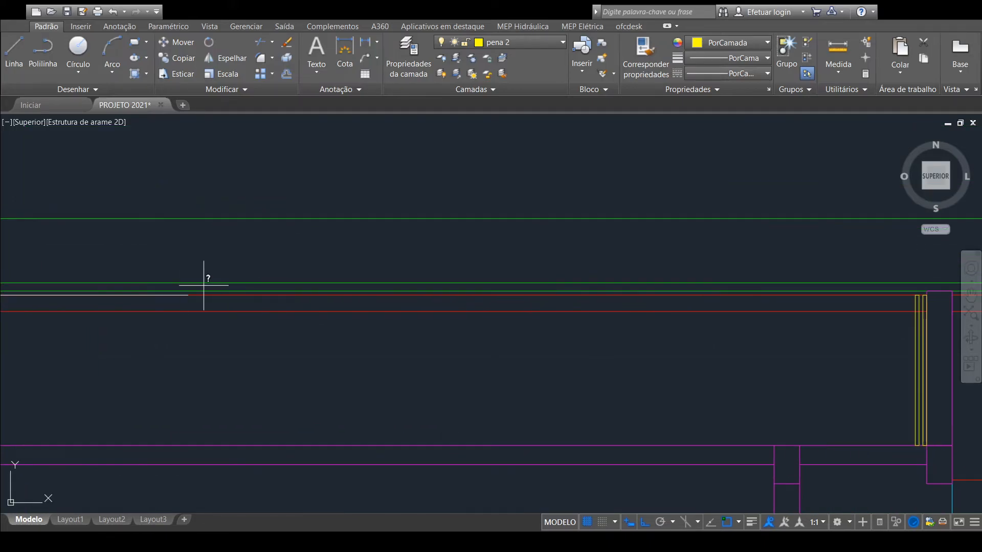
scroll(532, 329, down, 2)
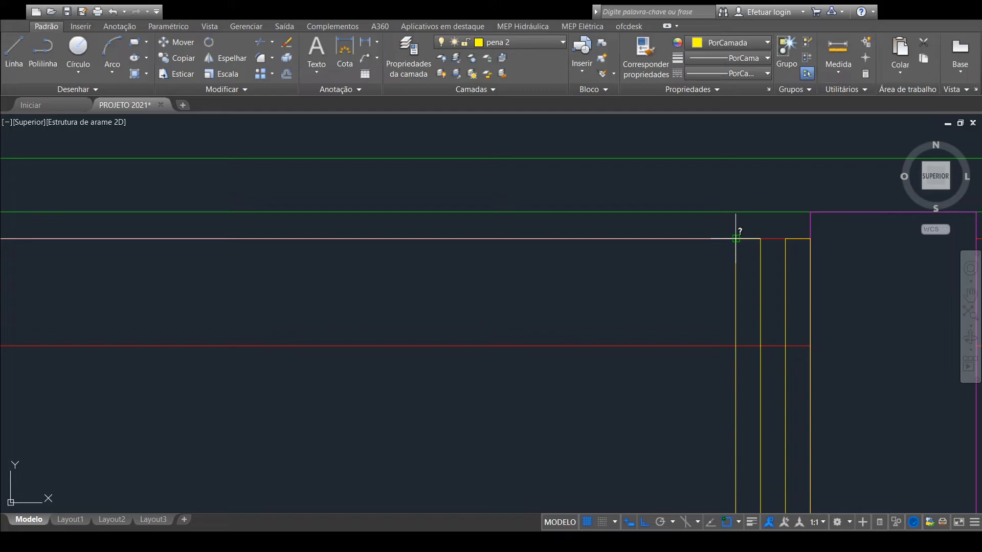
scroll(668, 305, down, 6)
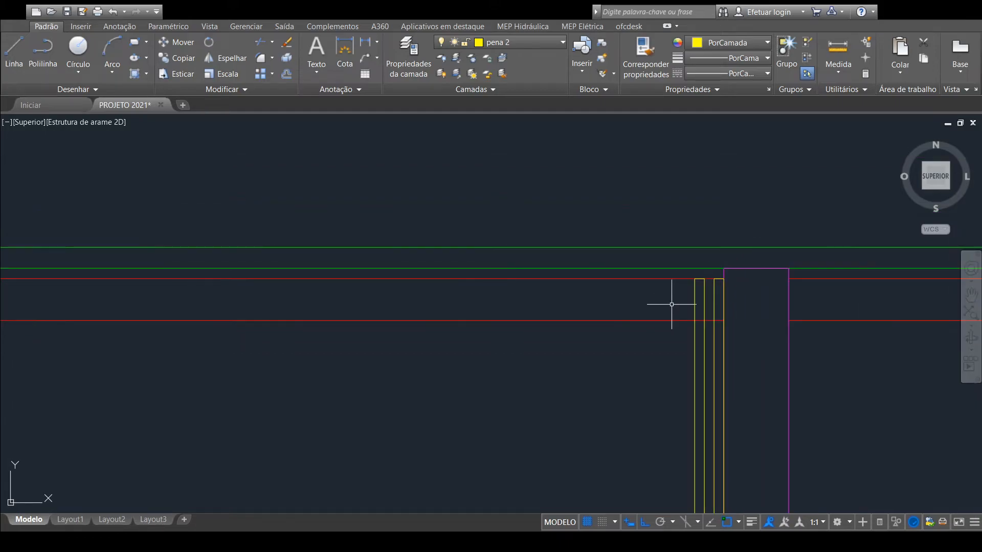
middle_drag(604, 337, 791, 324)
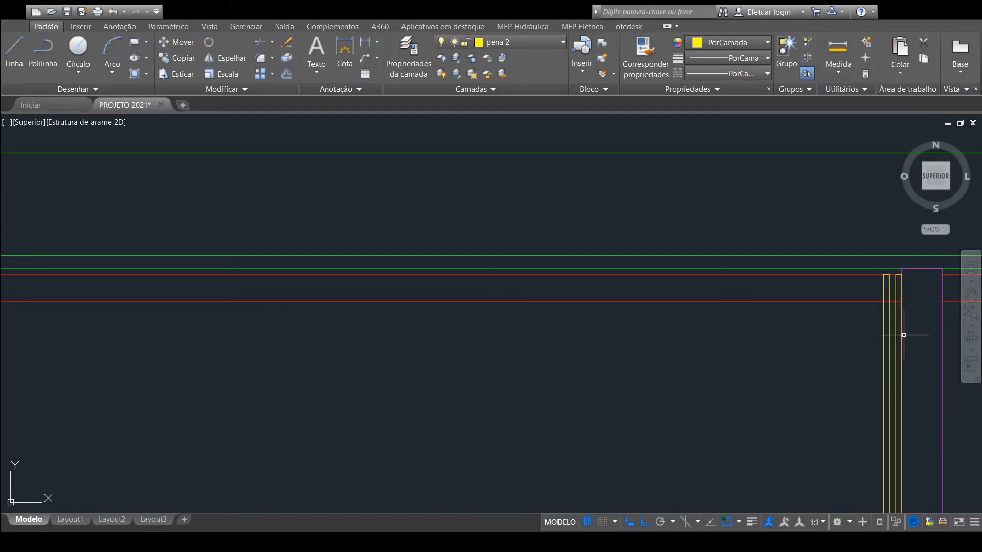
Step: Measure the clear gap between the first two yellow post pairs at the laundry end of the finished section BB
scroll(816, 372, down, 4)
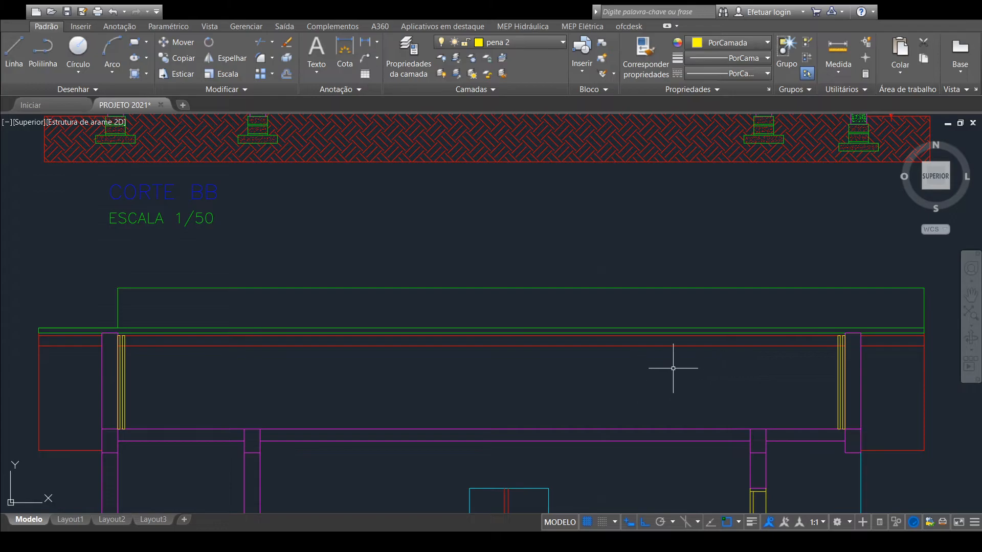
middle_drag(584, 359, 621, 373)
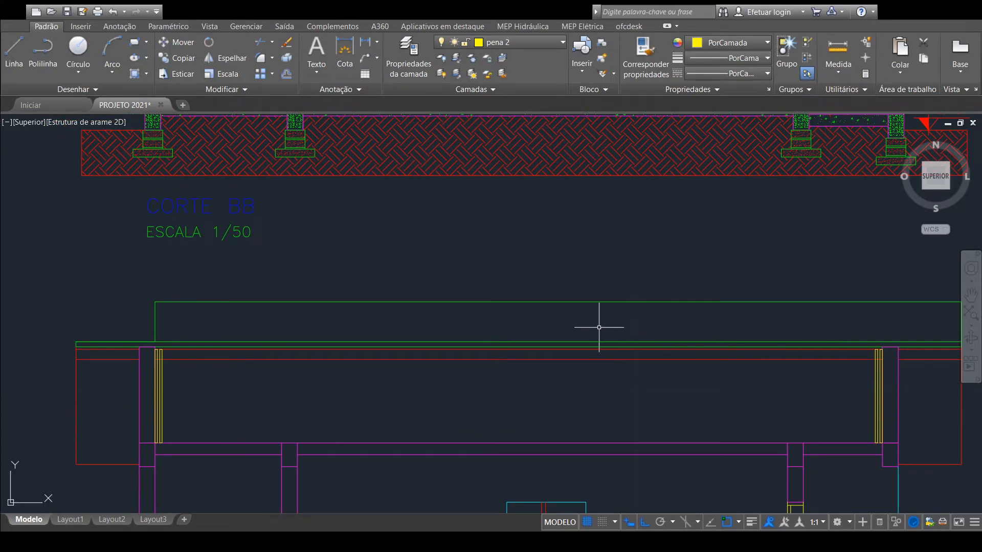
scroll(586, 294, down, 4)
mouse_move(597, 281)
middle_down()
mouse_move(591, 344)
mouse_move(596, 329)
middle_up()
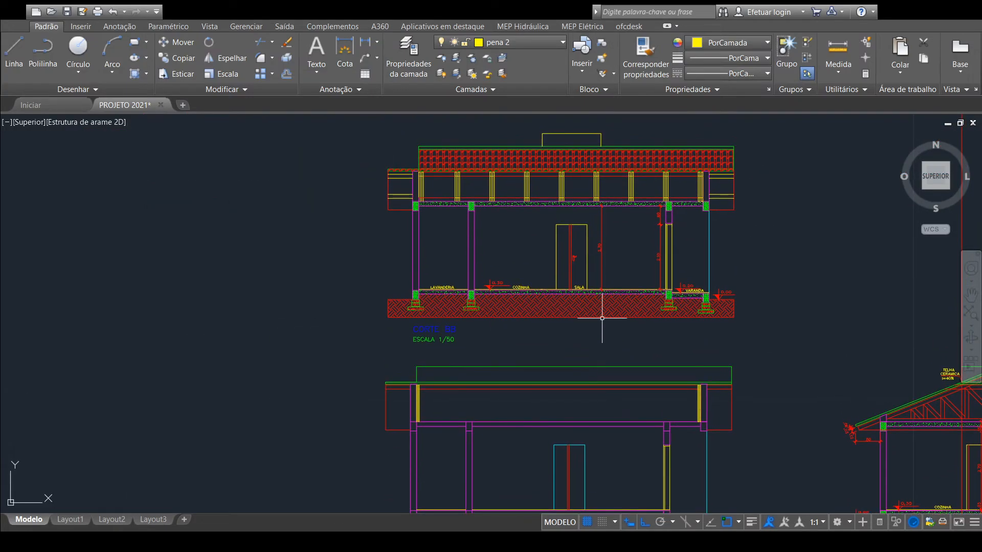
scroll(617, 292, up, 4)
scroll(625, 292, down, 4)
middle_drag(621, 274, 623, 365)
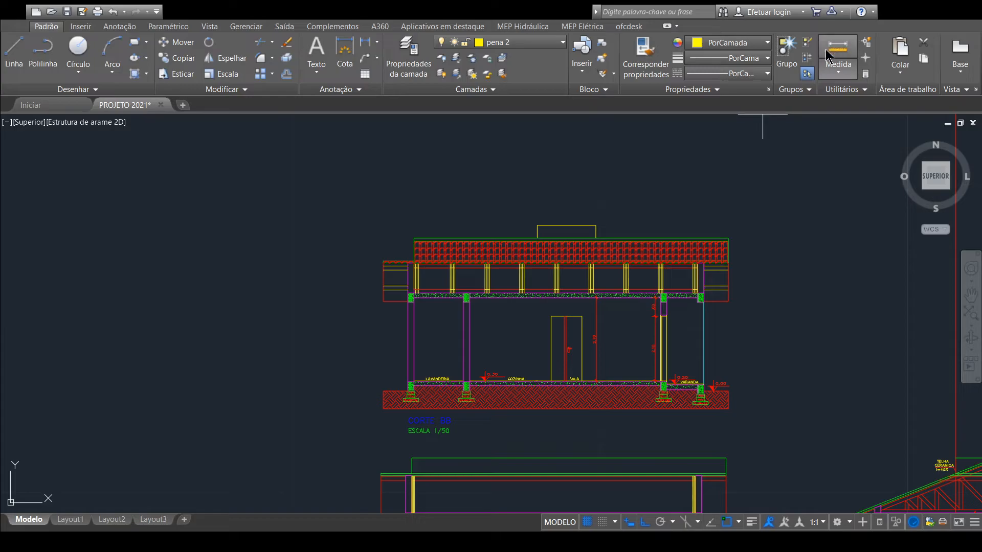
scroll(499, 282, up, 5)
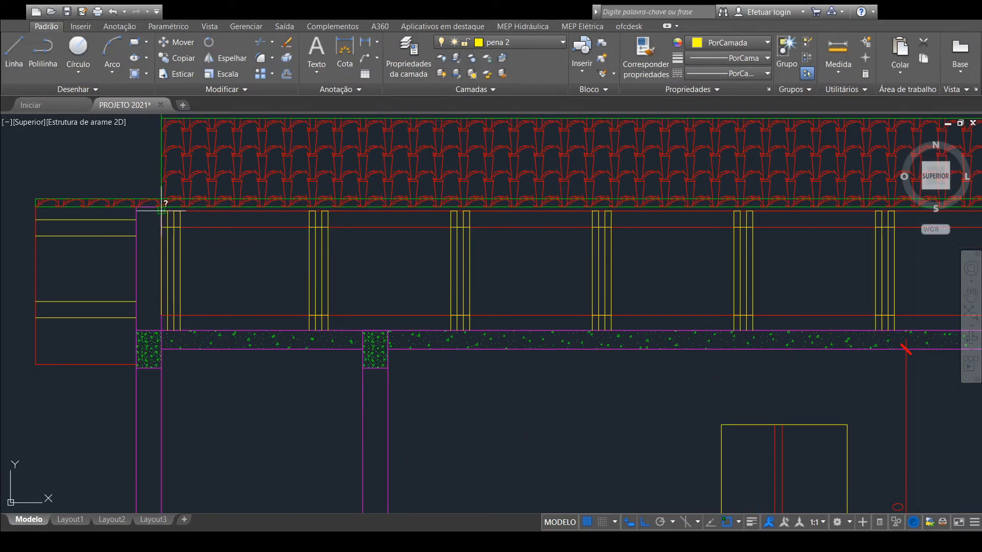
click(180, 210)
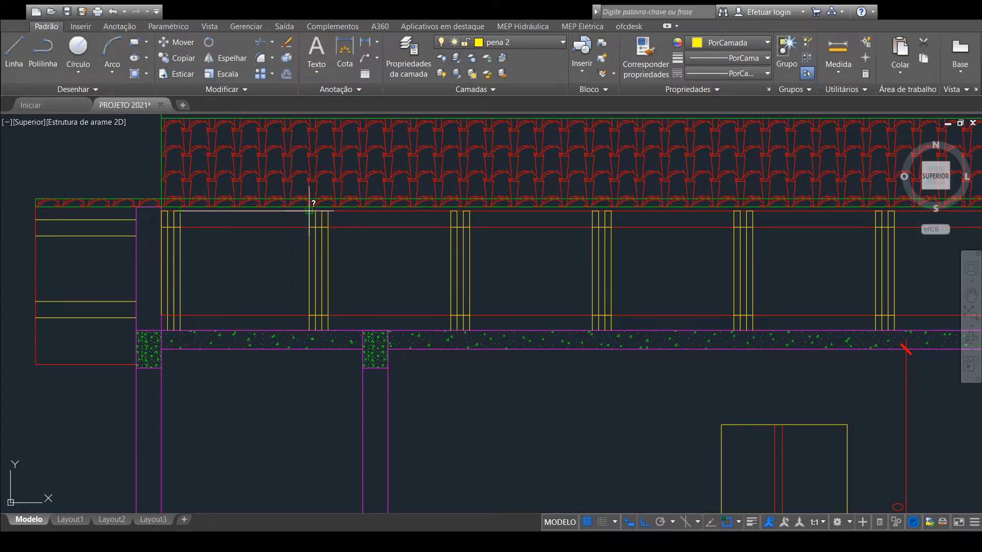
scroll(309, 208, down, 4)
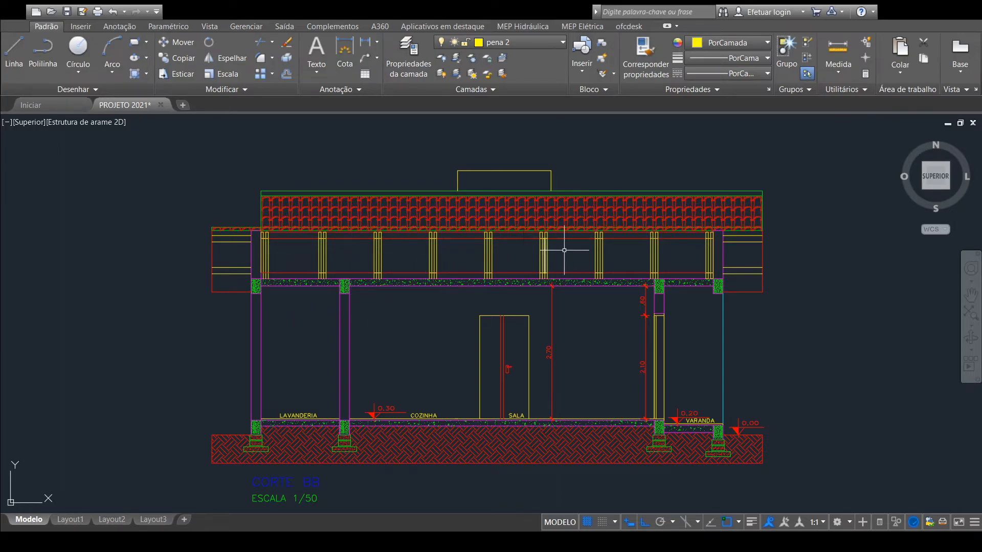
Step: Copy the laundry-side yellow post pair in the working section horizontally inward to the first intermediate position
scroll(601, 329, down, 4)
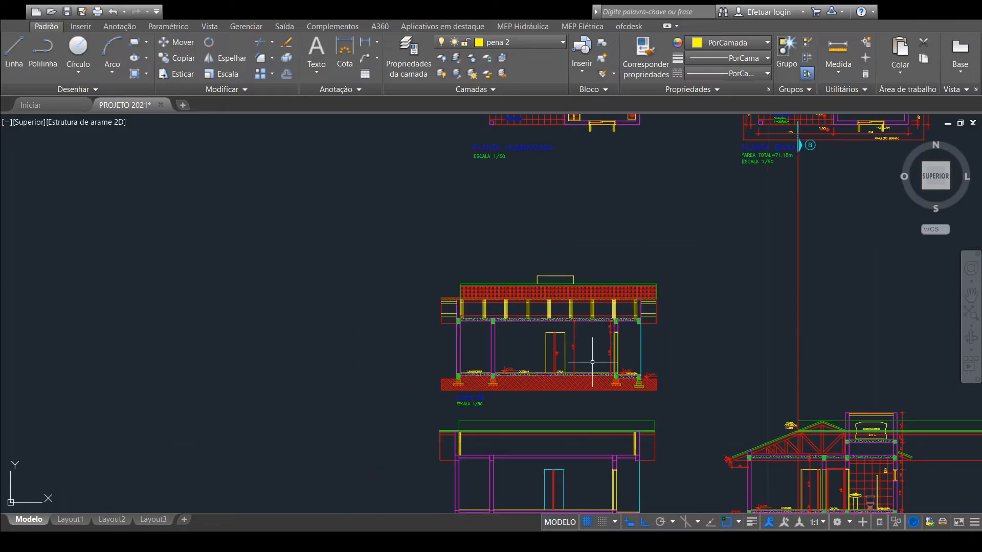
middle_drag(600, 328, 534, 247)
scroll(431, 339, up, 6)
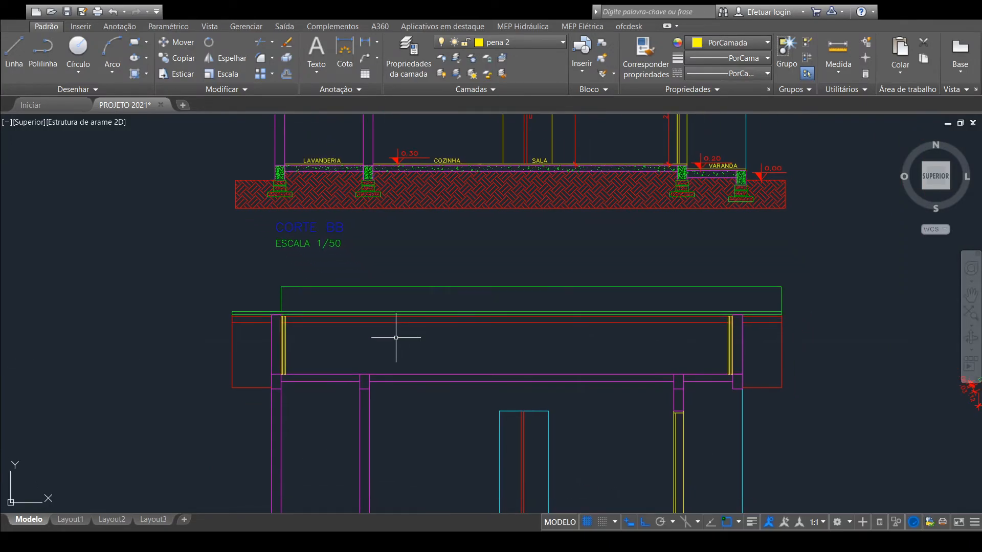
scroll(340, 353, down, 2)
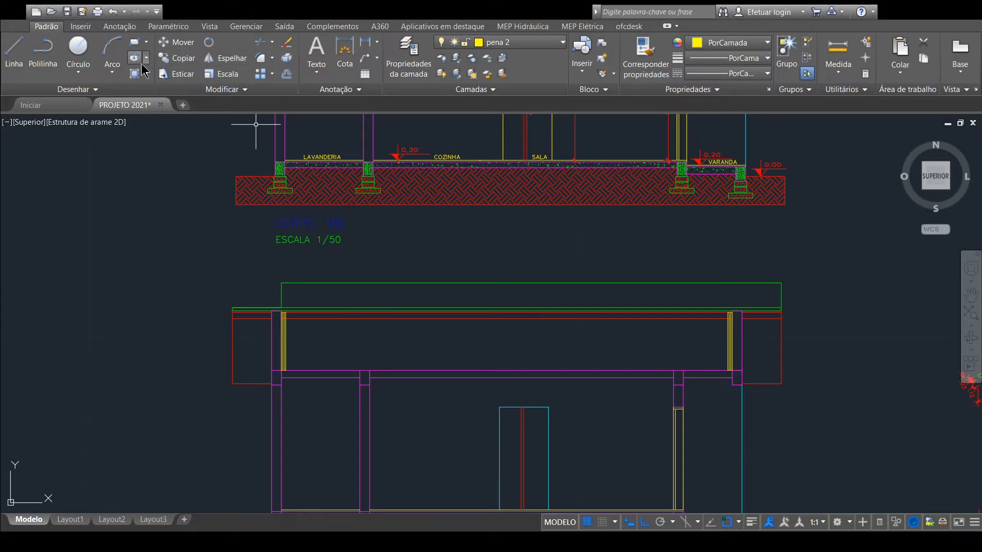
click(176, 59)
scroll(289, 339, up, 8)
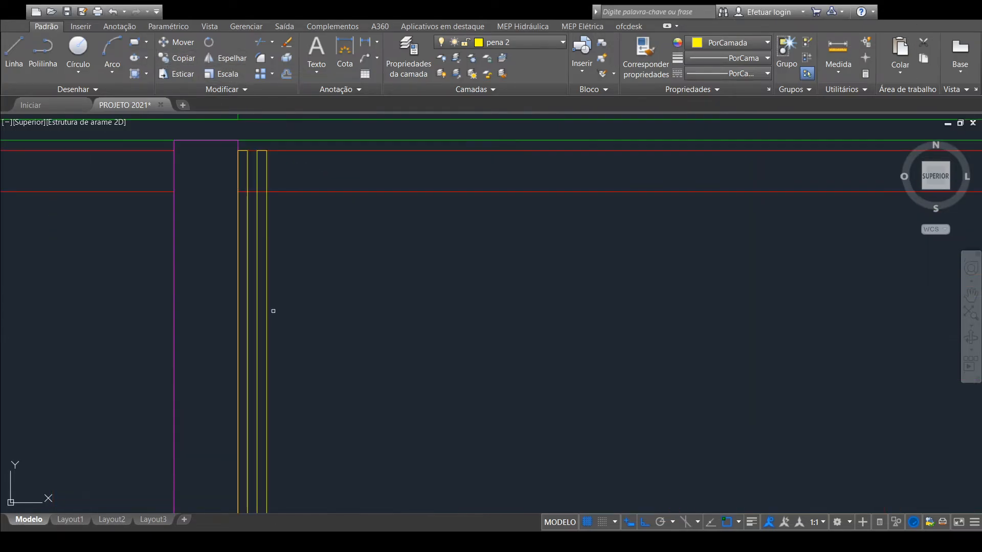
click(293, 276)
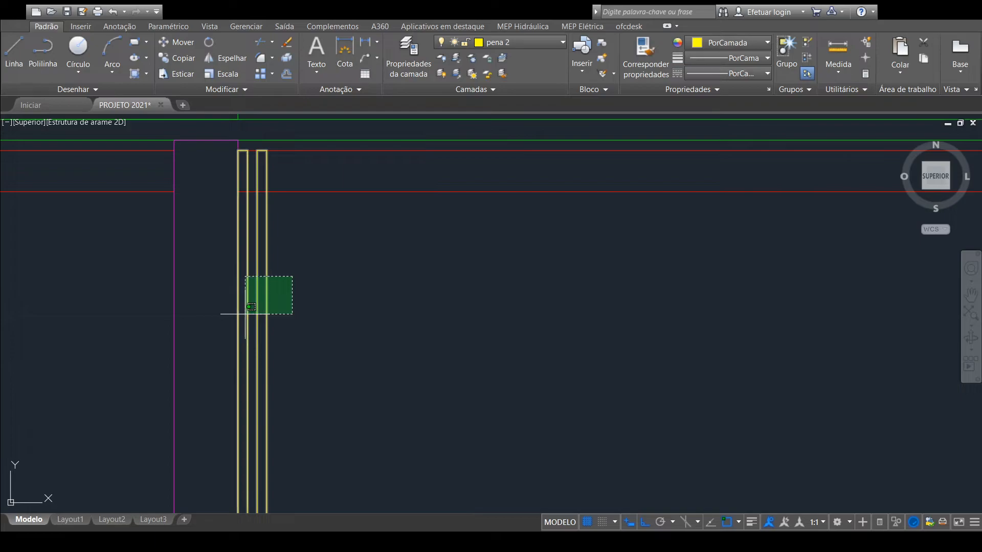
click(246, 314)
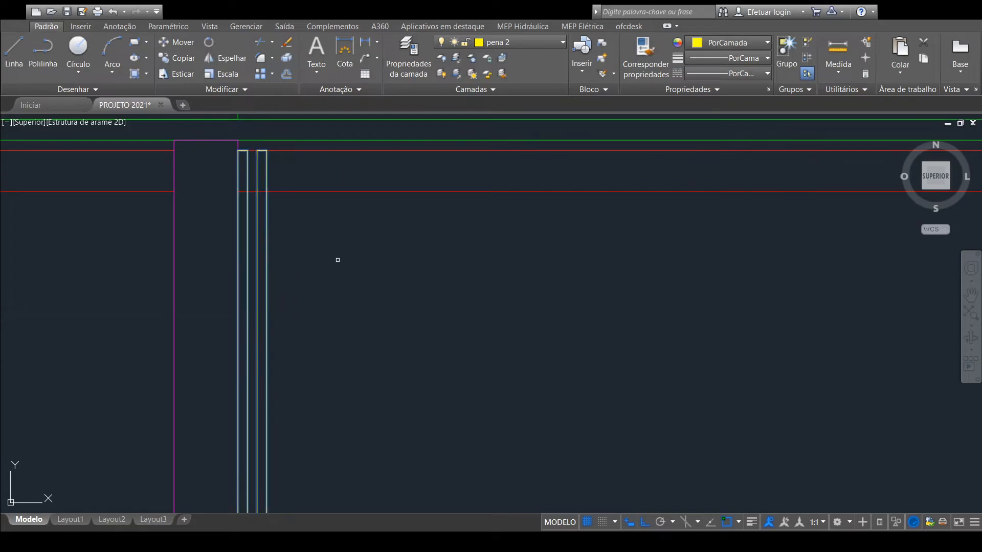
key(Return)
click(270, 293)
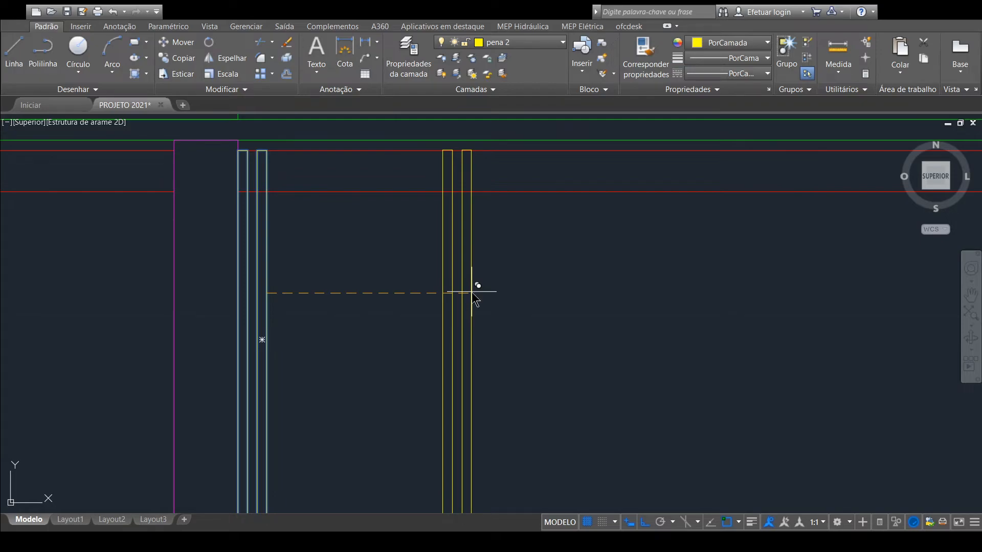
key(Return)
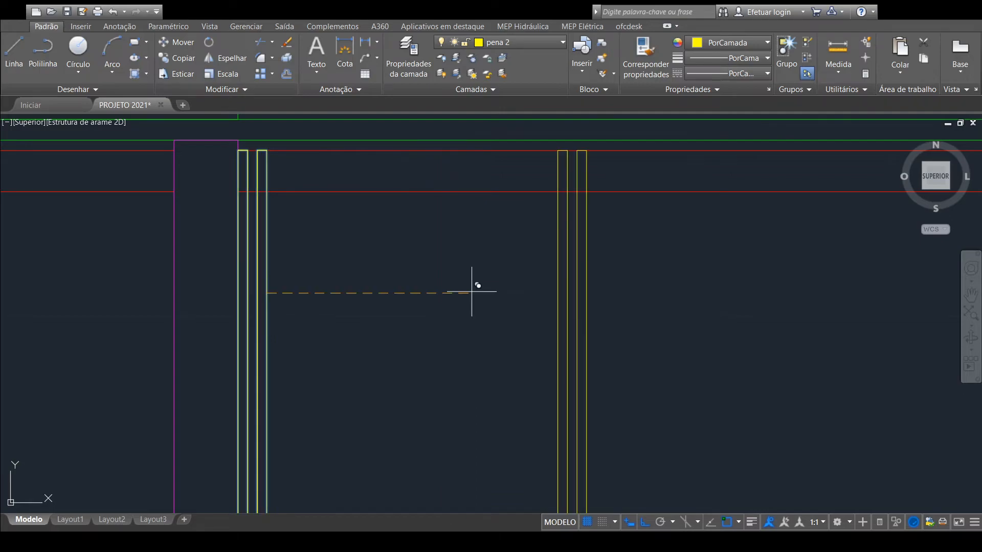
Step: Place four more copies of the post pair toward the veranda, keeping the same spacing between pairs
scroll(619, 304, down, 4)
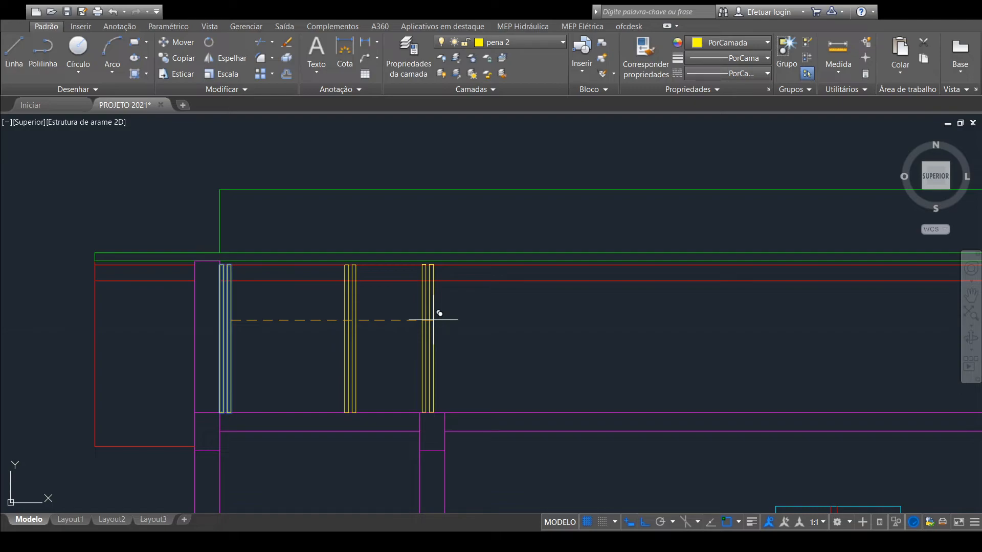
key(Return)
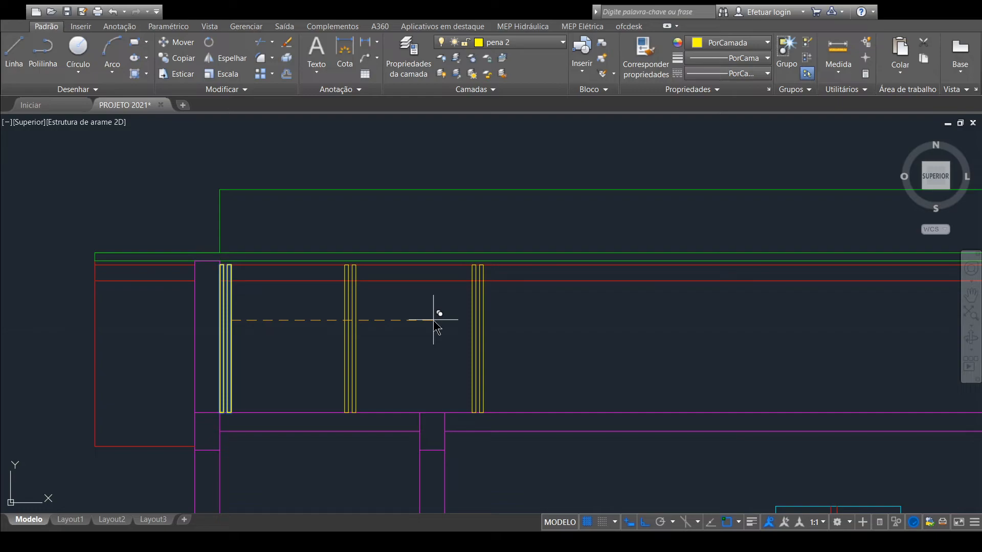
key(Return)
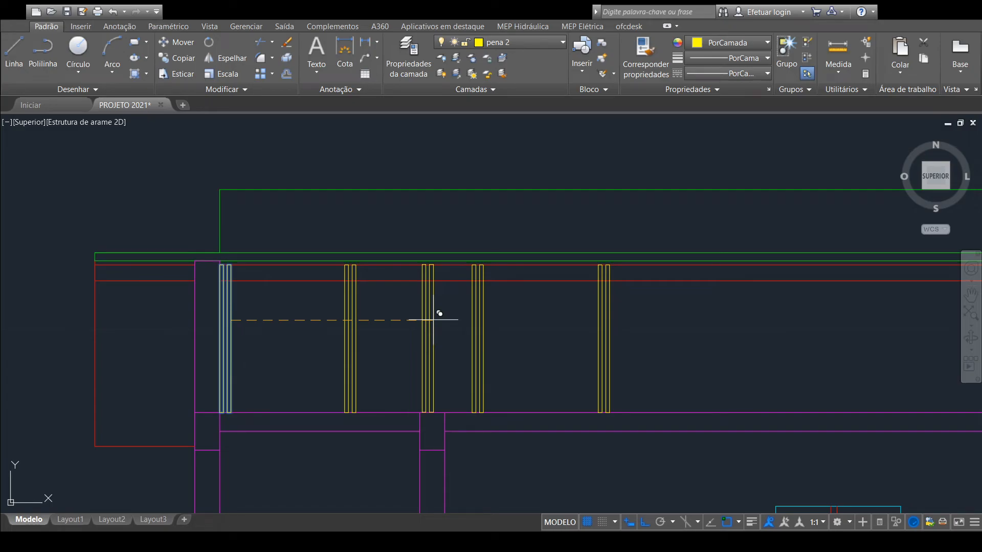
middle_drag(774, 323, 478, 320)
scroll(499, 318, down, 5)
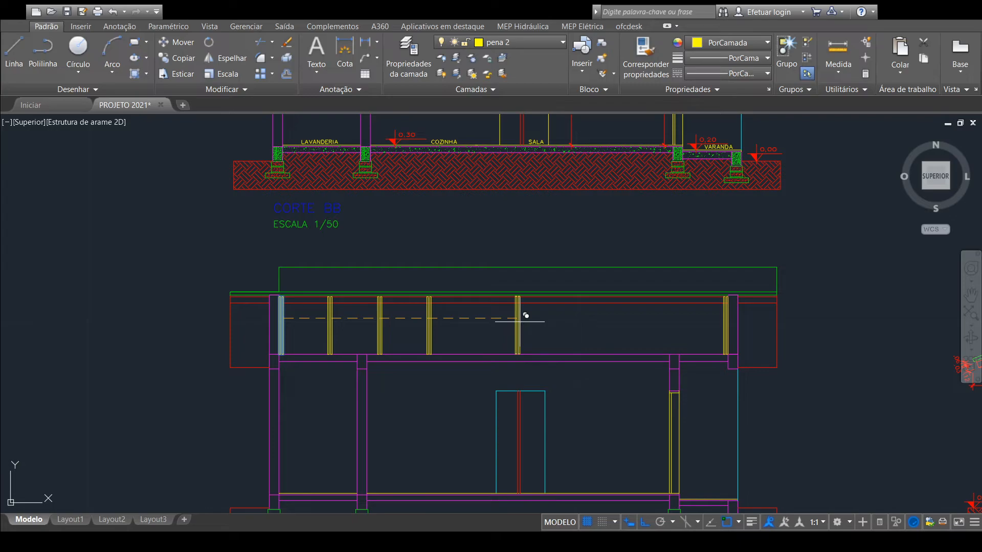
key(Return)
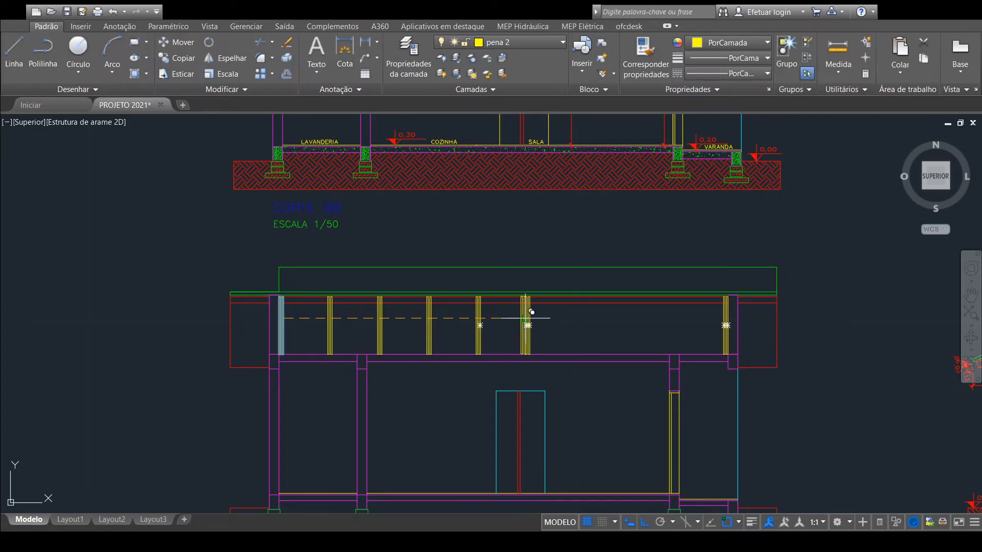
Step: Place the last three post pair copies at equal spacing up to the veranda-side pair and finish copying
scroll(527, 319, up, 4)
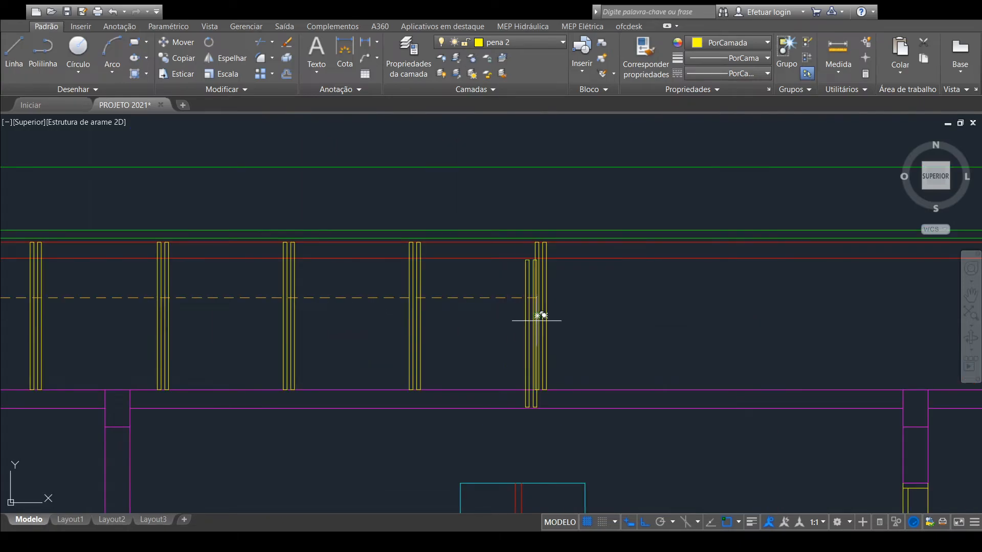
scroll(532, 319, up, 3)
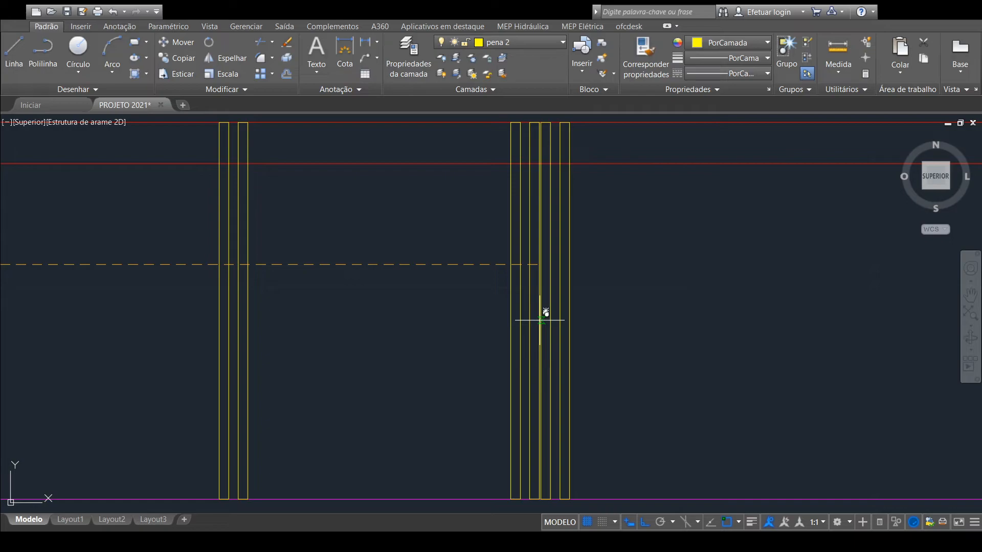
scroll(610, 296, down, 6)
middle_drag(706, 300, 644, 318)
scroll(670, 318, down, 5)
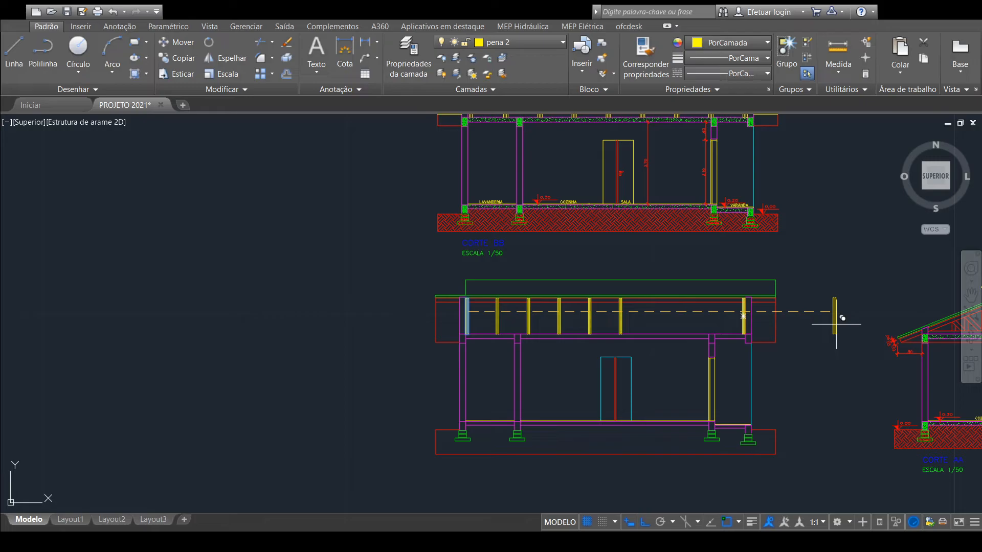
text(6)
key(Return)
text(7)
key(Return)
key(Return)
key(Escape)
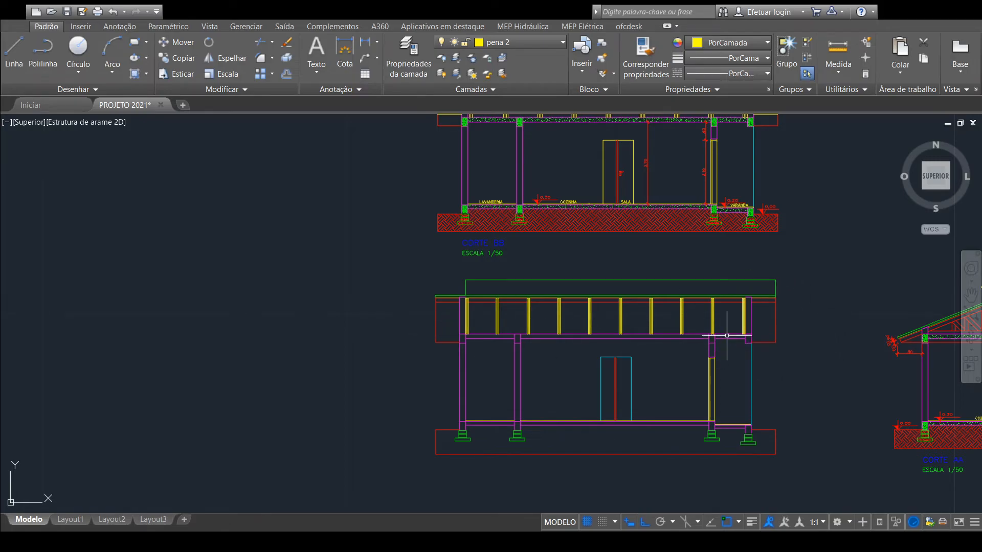
Step: Compare the completed row of post pairs with the roof structure of the finished section BB above
scroll(727, 336, down, 2)
middle_drag(740, 330, 686, 330)
scroll(712, 301, up, 6)
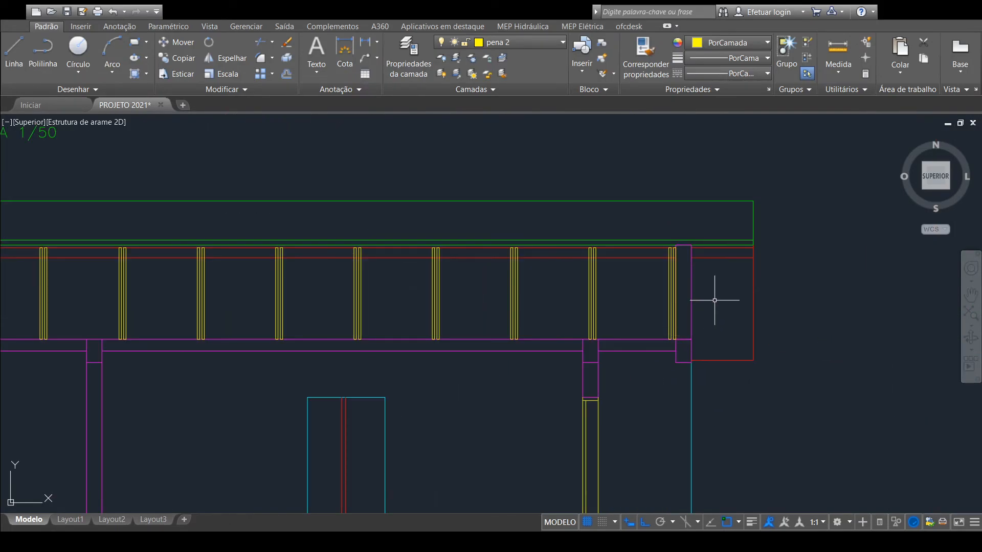
mouse_move(563, 279)
middle_down()
mouse_move(648, 280)
mouse_move(642, 404)
middle_up()
scroll(607, 308, down, 4)
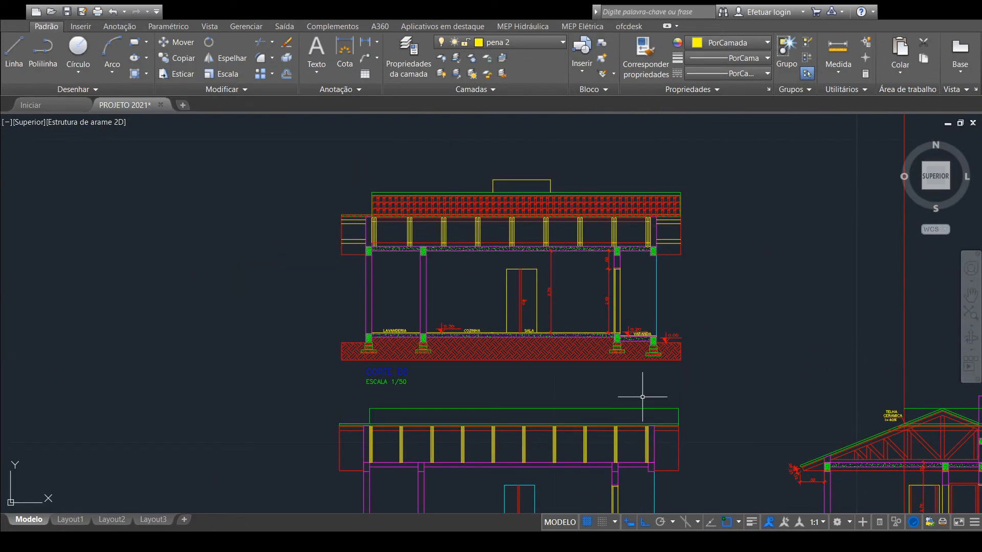
middle_drag(626, 282, 653, 184)
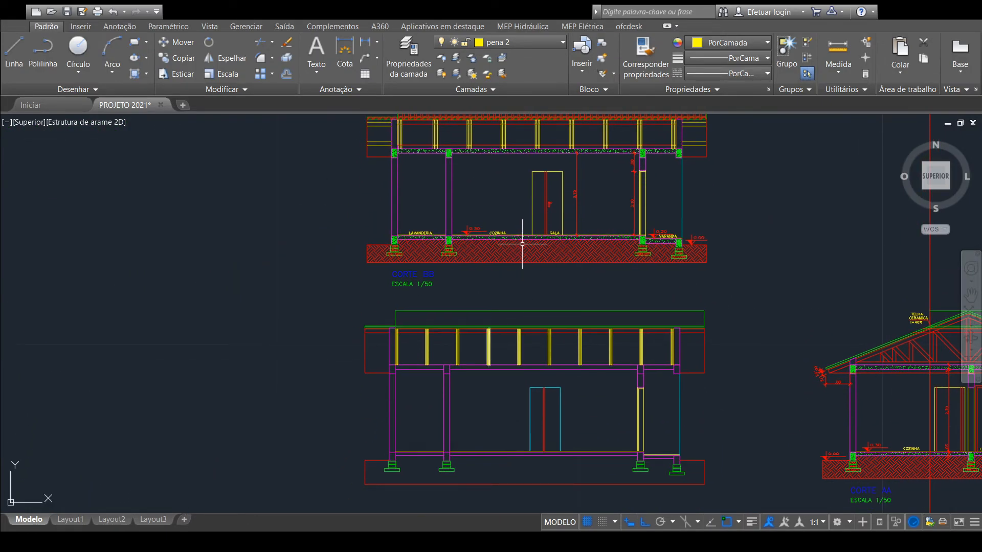
scroll(492, 153, up, 4)
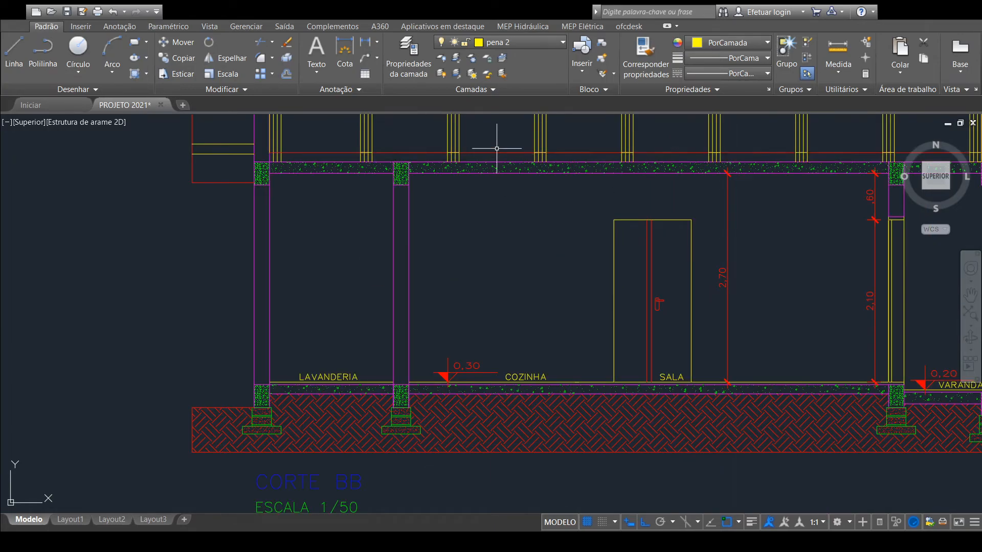
scroll(503, 156, down, 2)
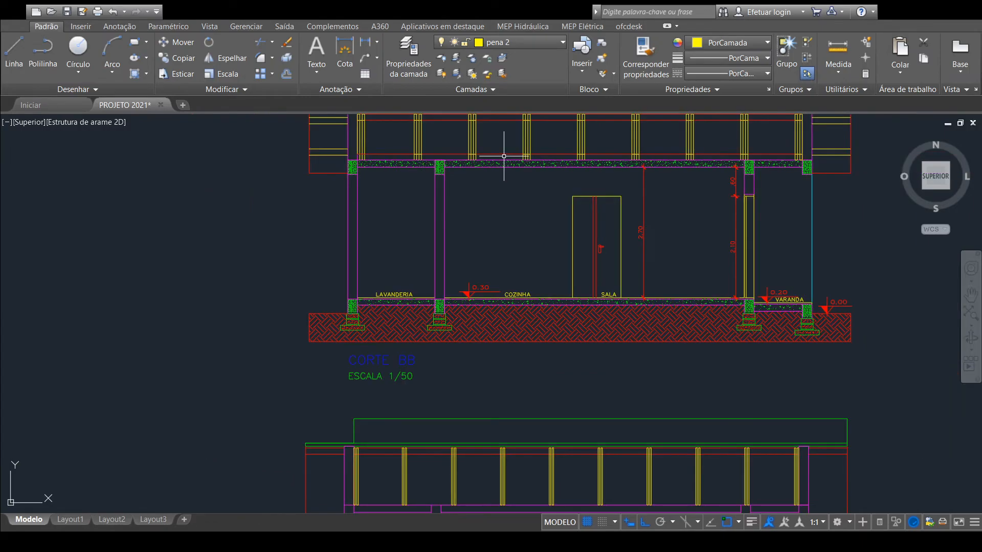
scroll(516, 157, down, 2)
scroll(522, 161, up, 4)
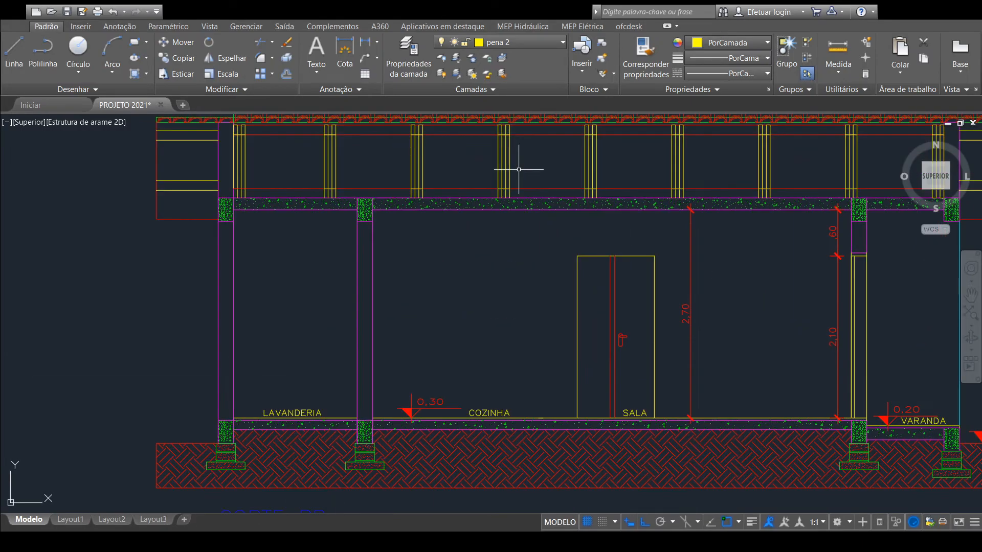
scroll(518, 179, down, 2)
middle_drag(575, 231, 550, 201)
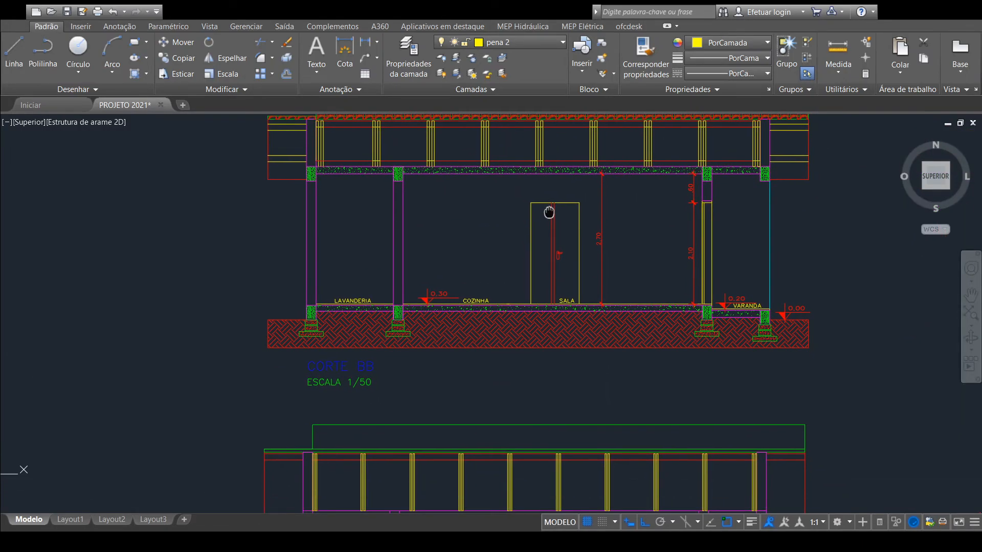
scroll(583, 243, down, 2)
middle_drag(646, 334, 619, 297)
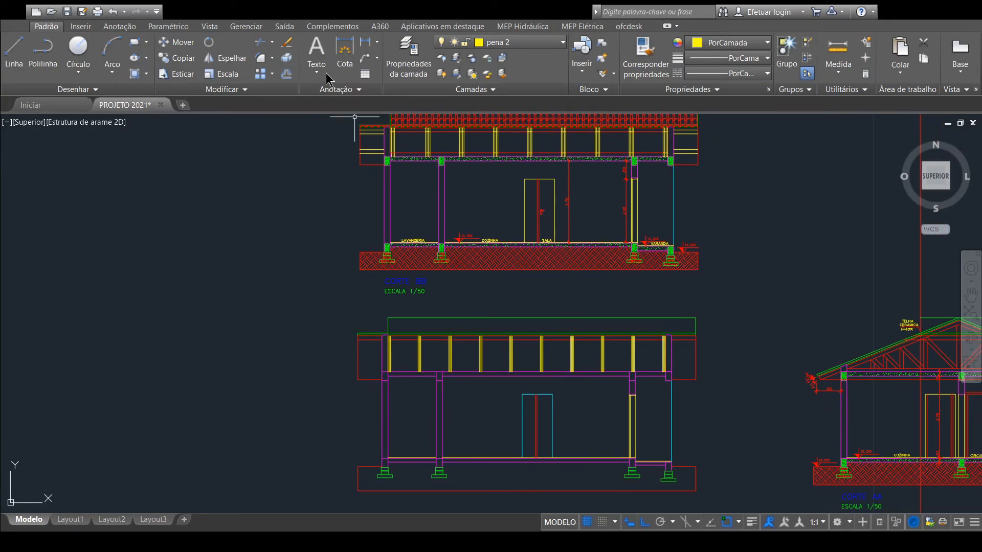
Step: Make pena 1 the current layer and check the truss timbers in the adjacent cross section against the post area
scroll(581, 358, up, 4)
middle_drag(453, 317, 581, 313)
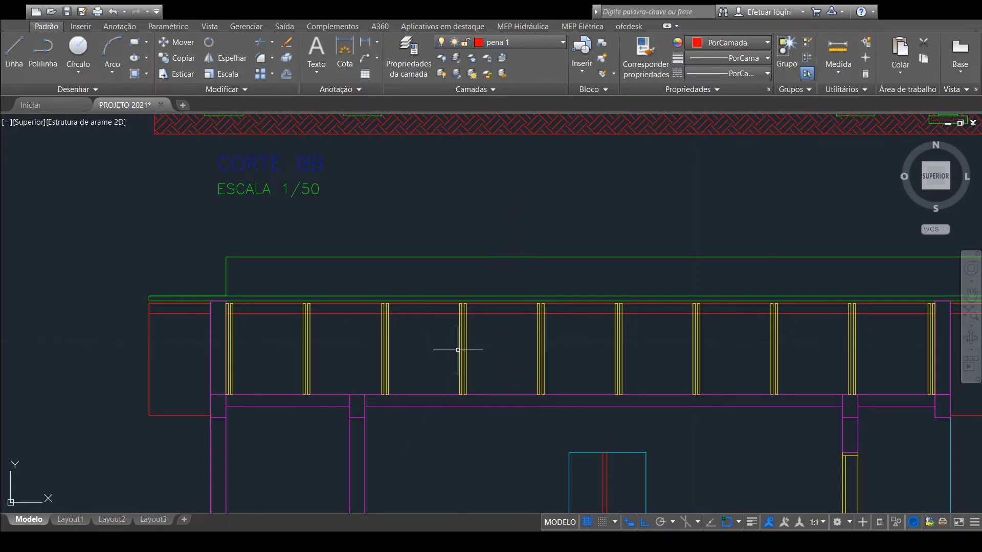
scroll(454, 361, down, 3)
scroll(476, 342, up, 1)
mouse_move(476, 342)
middle_down()
mouse_move(369, 354)
mouse_move(211, 343)
middle_up()
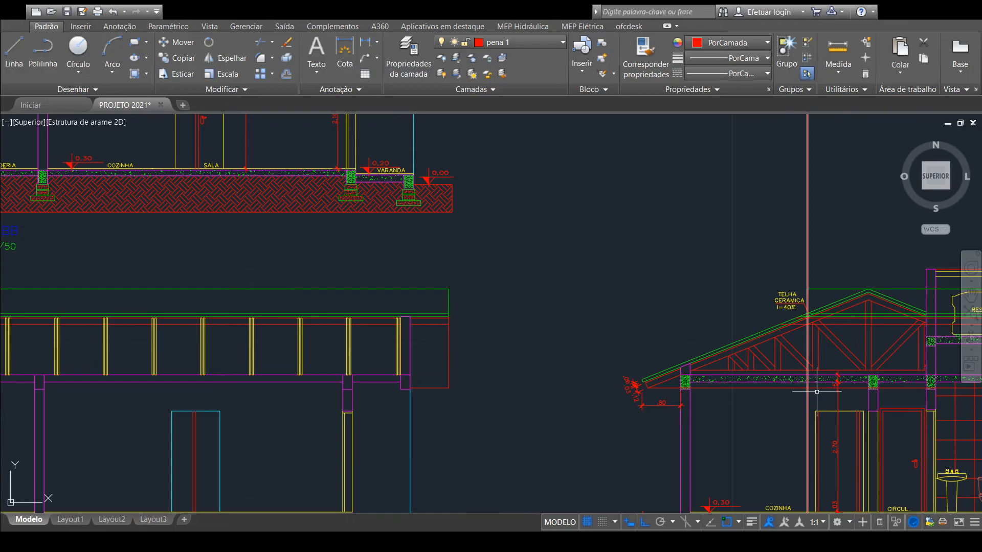
mouse_move(359, 361)
middle_down()
mouse_move(522, 367)
mouse_move(703, 354)
middle_up()
scroll(295, 369, up, 6)
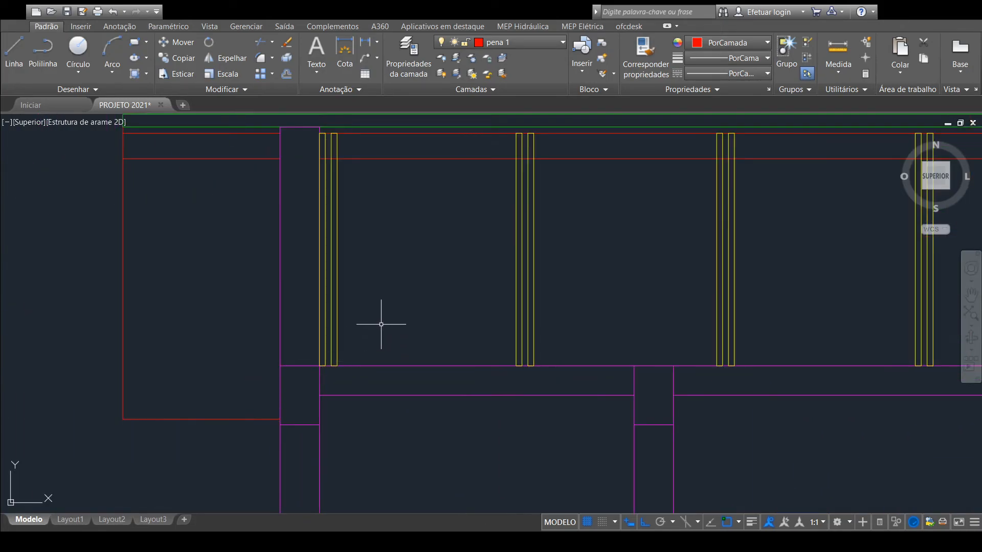
Step: Draw the red line of the bottom roof timber along the slab top up to the veranda-side column
click(44, 62)
scroll(812, 345, down, 5)
middle_drag(812, 344, 229, 318)
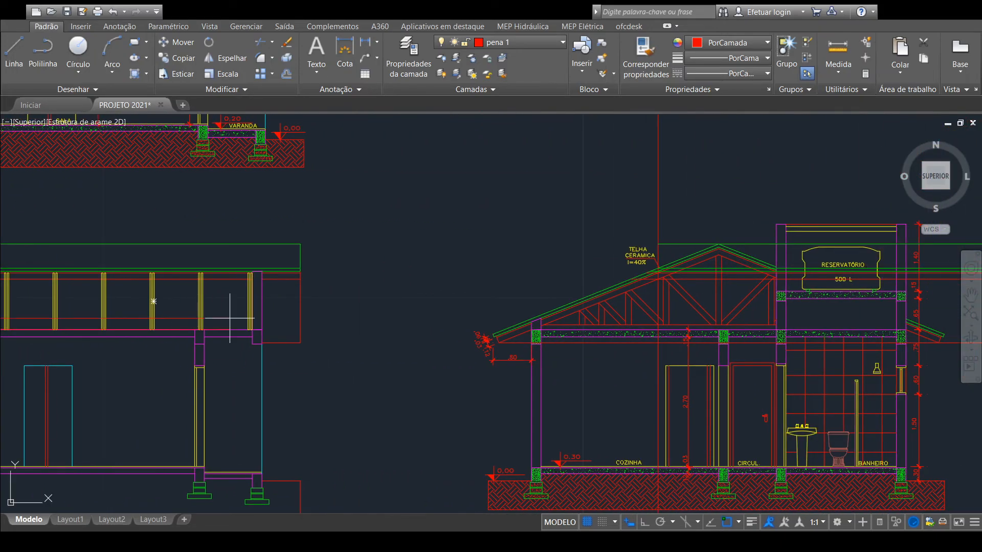
scroll(230, 318, up, 5)
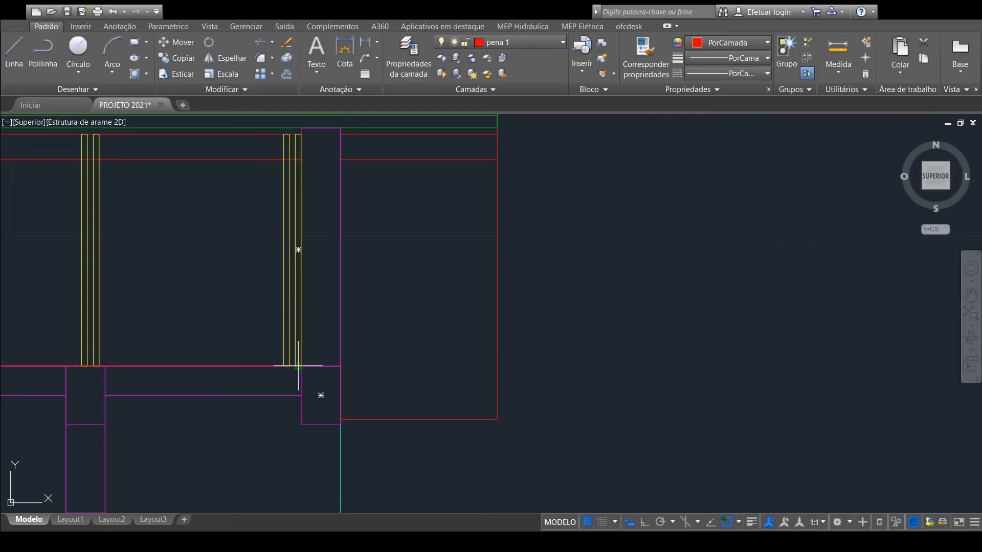
scroll(298, 365, up, 5)
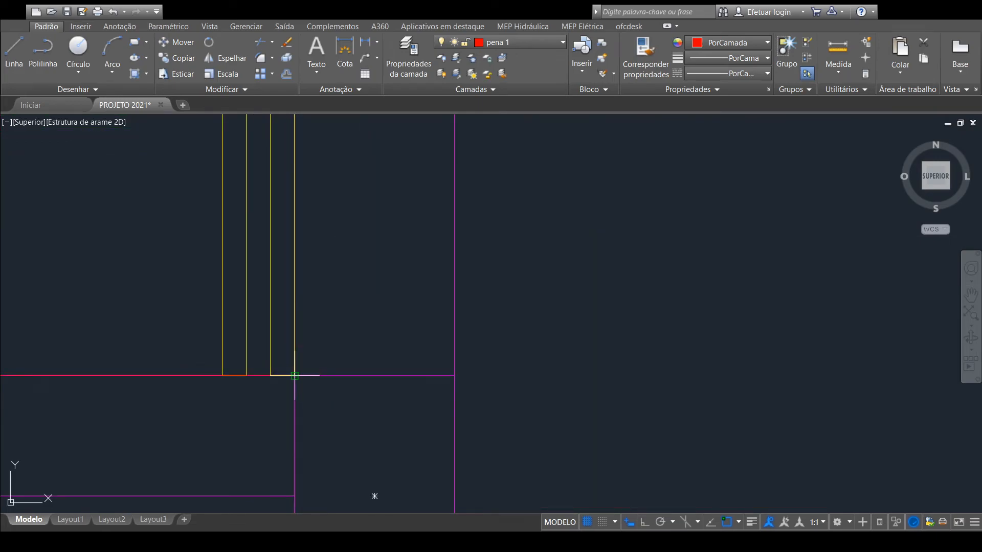
click(295, 376)
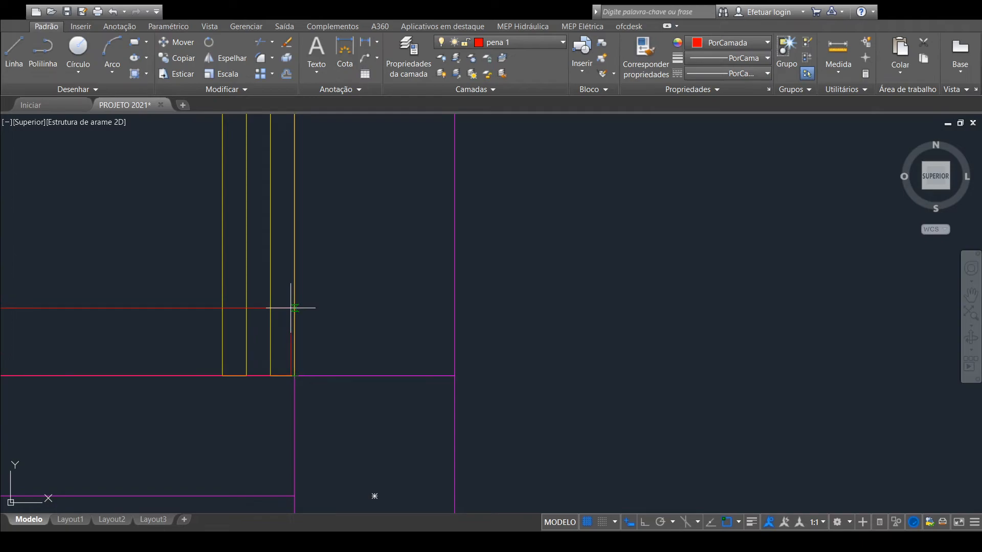
Step: Undo the misplaced outline and complete the bottom timber as a narrow red band just above the slab between the outer columns
scroll(309, 302, down, 3)
scroll(318, 307, down, 1)
scroll(452, 307, down, 3)
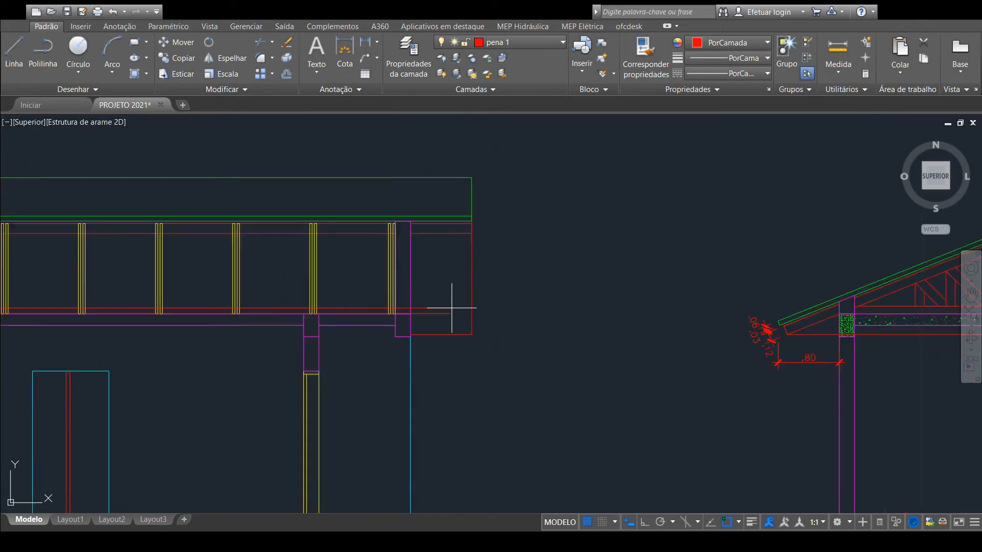
scroll(452, 308, down, 3)
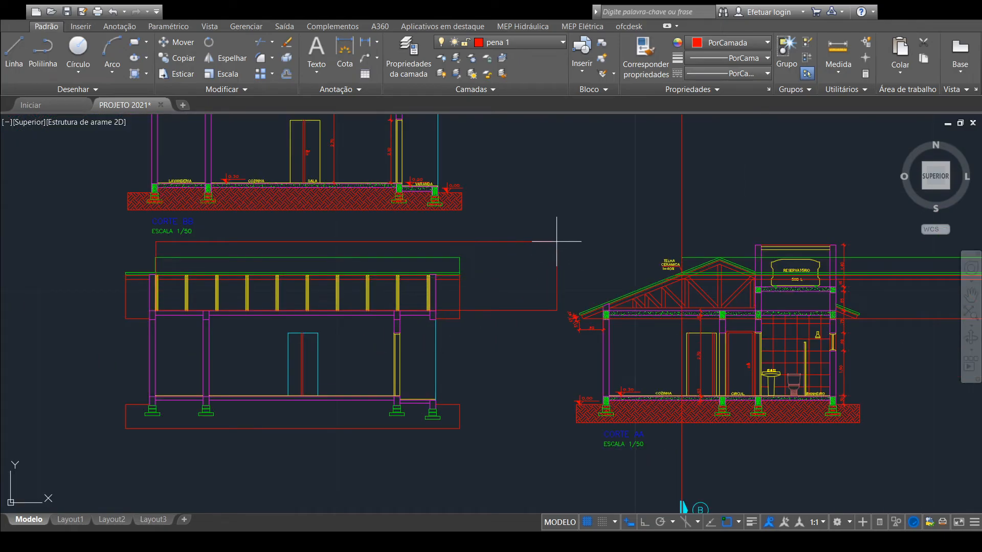
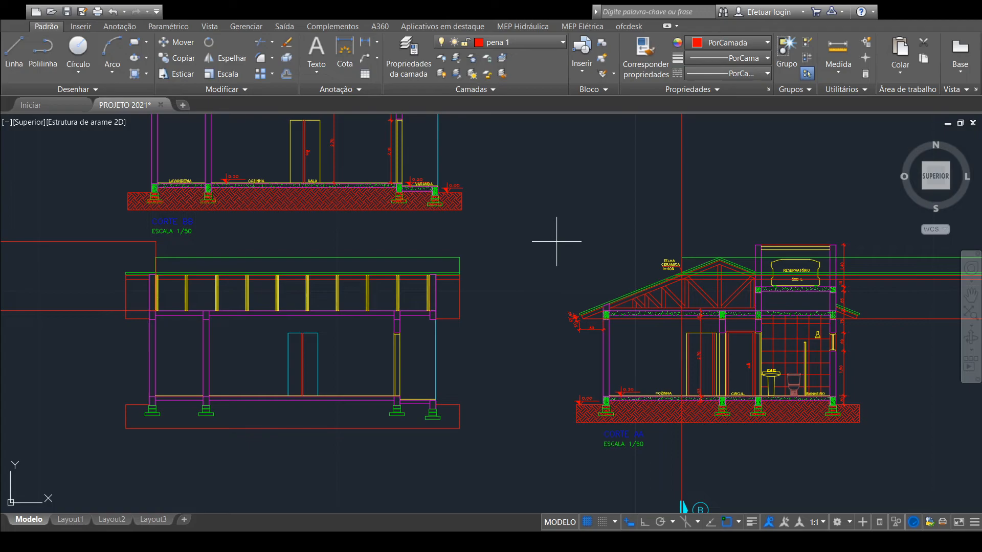
key(ctrl+z)
key(F8)
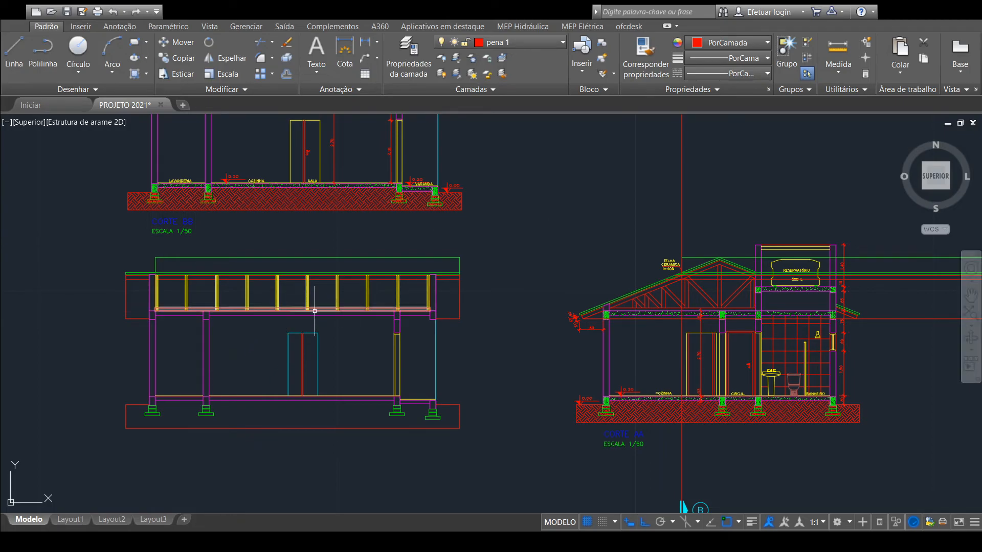
scroll(307, 312, up, 4)
middle_drag(409, 292, 554, 293)
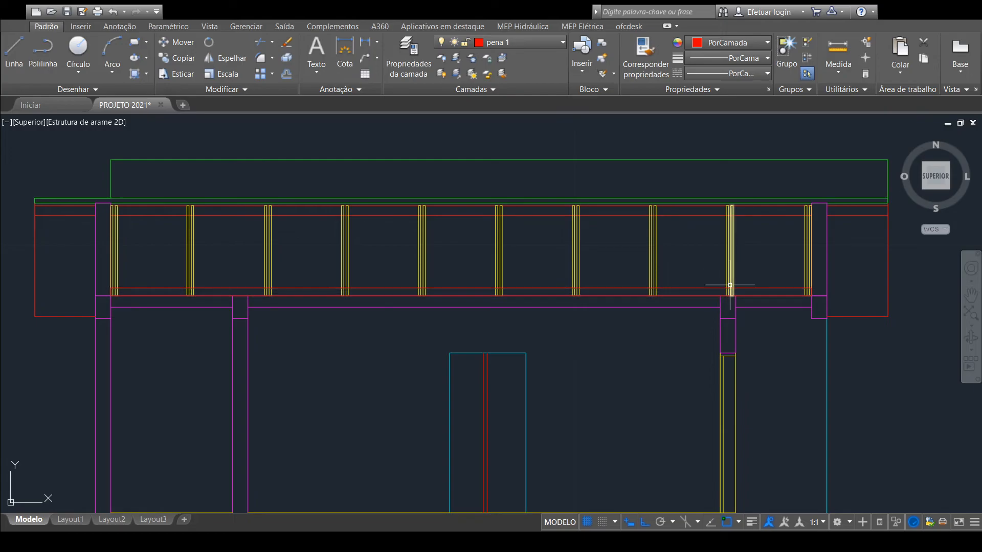
Step: Compare the roof structure with the finished section BB above and examine the tile lines at the cross section's ridge
scroll(715, 323, down, 2)
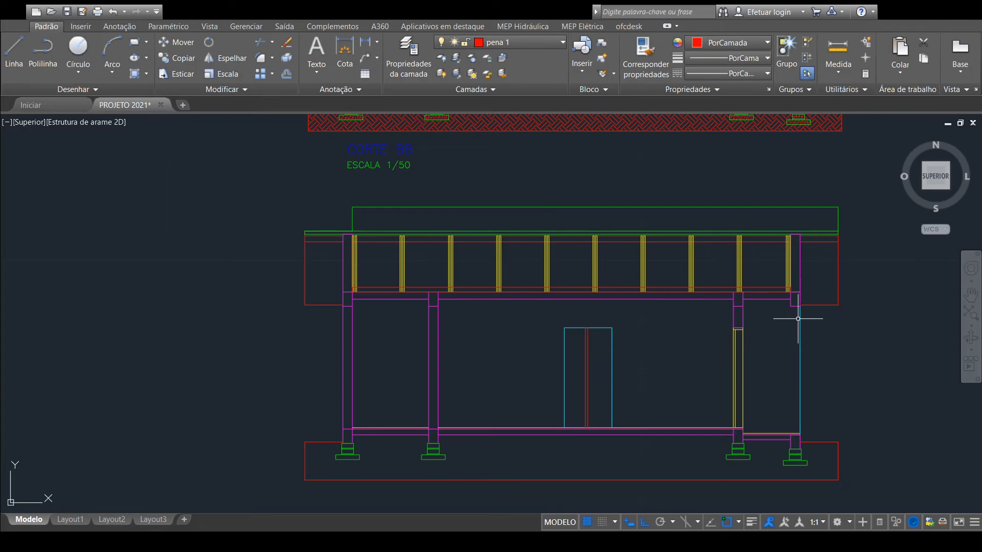
scroll(782, 329, down, 2)
mouse_move(813, 292)
middle_down()
mouse_move(685, 352)
mouse_move(668, 317)
mouse_move(614, 327)
middle_up()
scroll(690, 337, down, 2)
scroll(654, 317, up, 2)
mouse_move(767, 322)
middle_down()
mouse_move(665, 340)
mouse_move(661, 378)
middle_up()
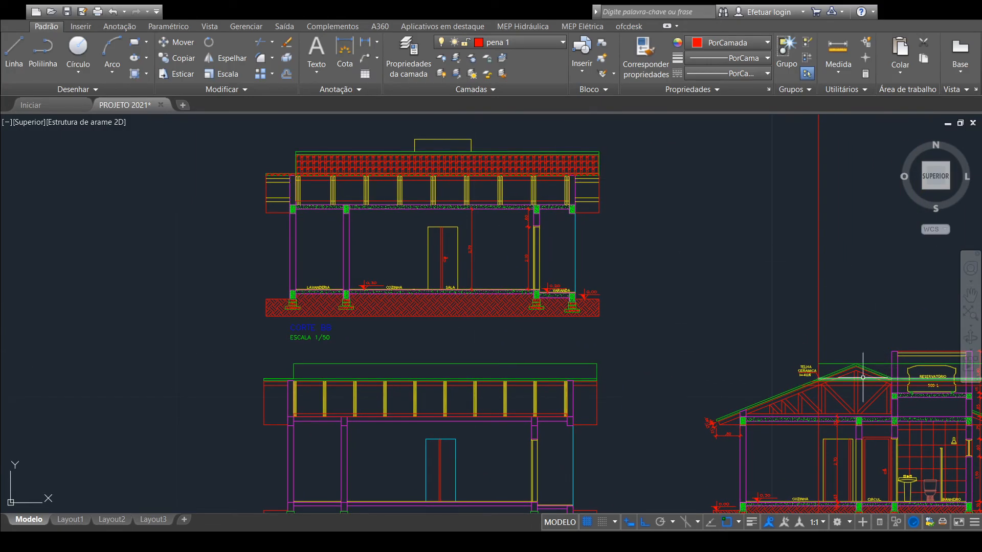
scroll(861, 370, up, 8)
scroll(832, 332, down, 5)
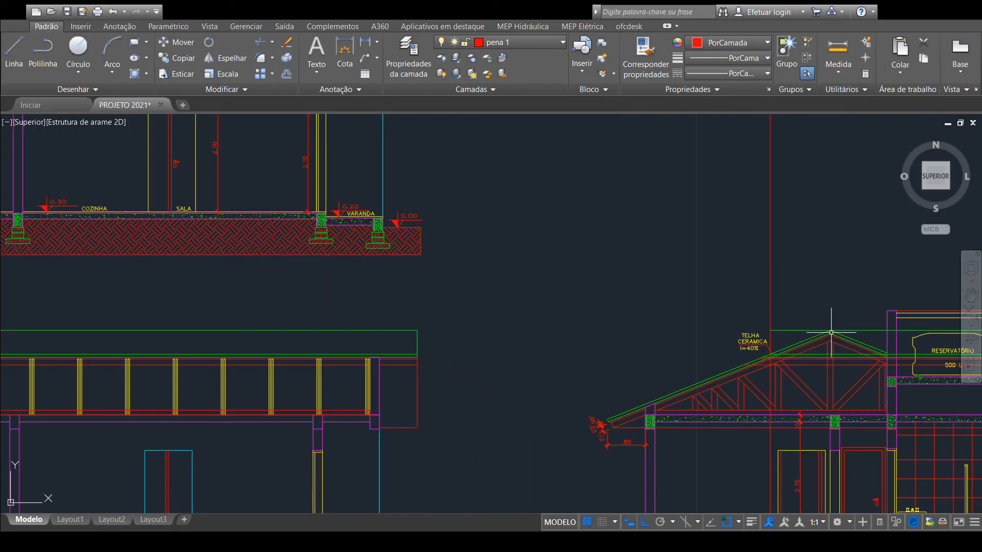
scroll(844, 318, up, 8)
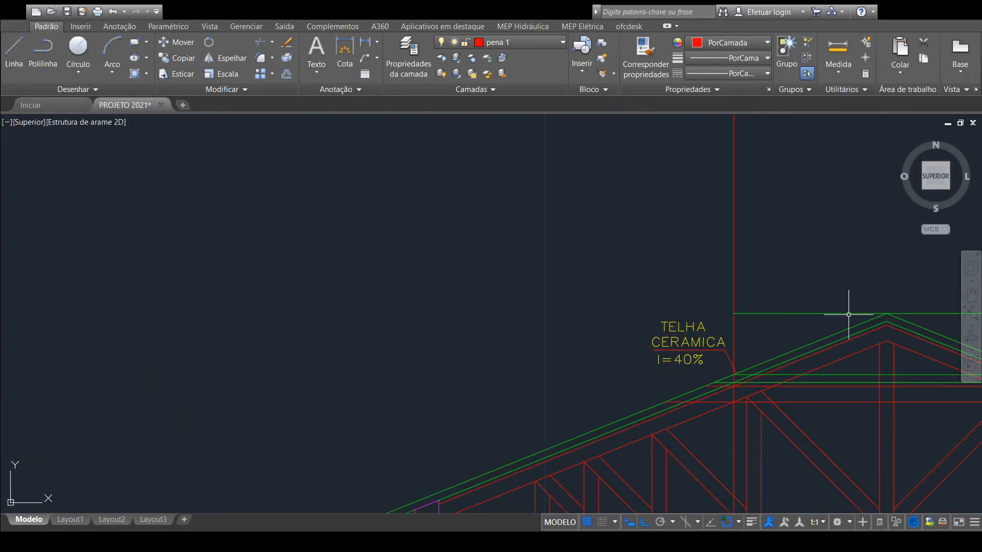
scroll(889, 310, up, 3)
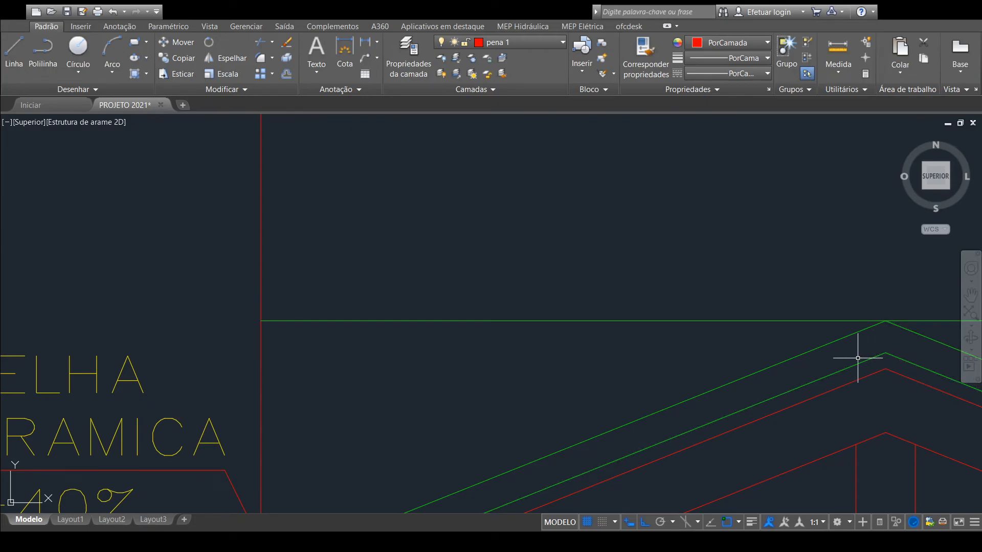
scroll(885, 353, down, 6)
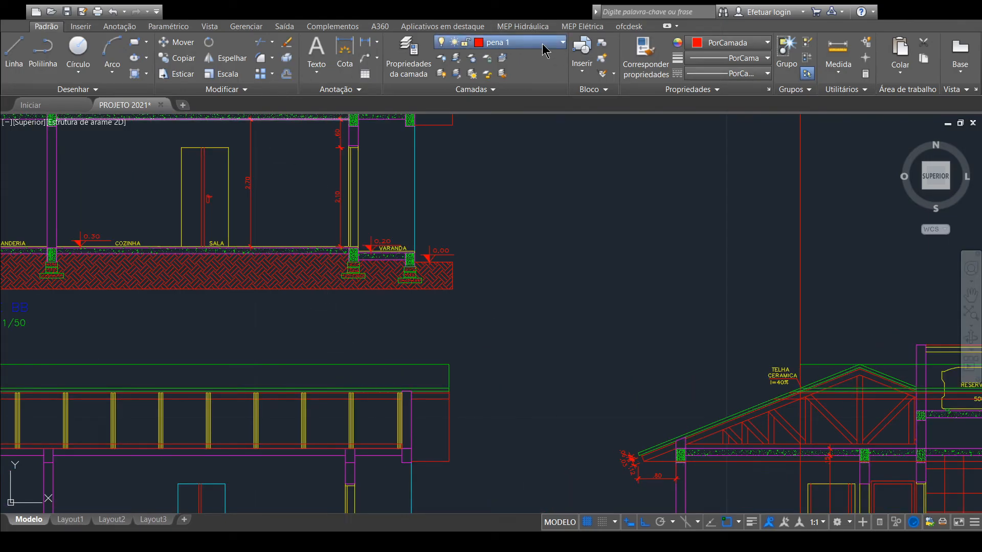
Step: Make pena 3 the current layer and project a horizontal construction line from the underside of the cross section's ridge tiles across section BB
key(Escape)
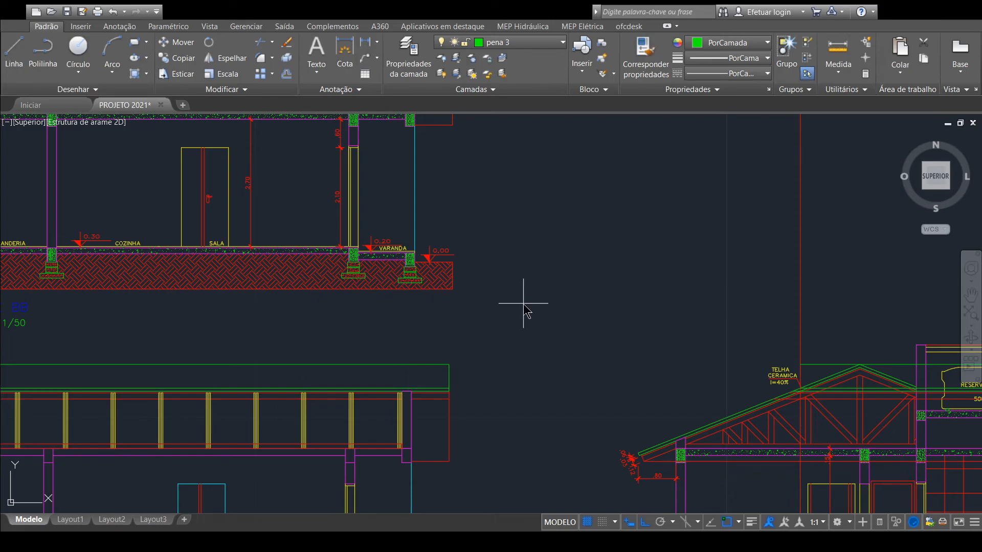
scroll(891, 370, up, 2)
scroll(887, 368, up, 3)
mouse_move(886, 367)
middle_down()
mouse_move(837, 344)
mouse_move(752, 211)
mouse_move(751, 220)
middle_up()
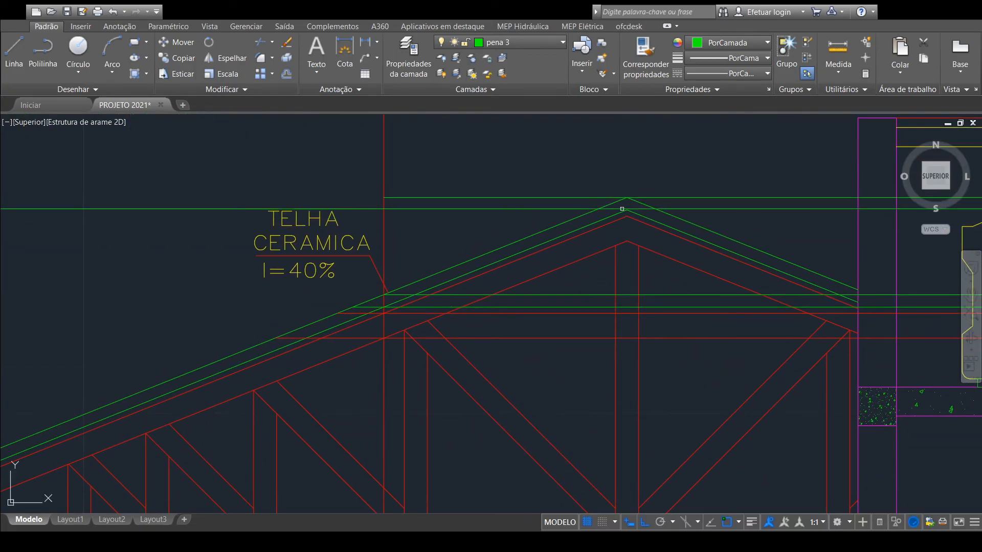
scroll(627, 209, up, 3)
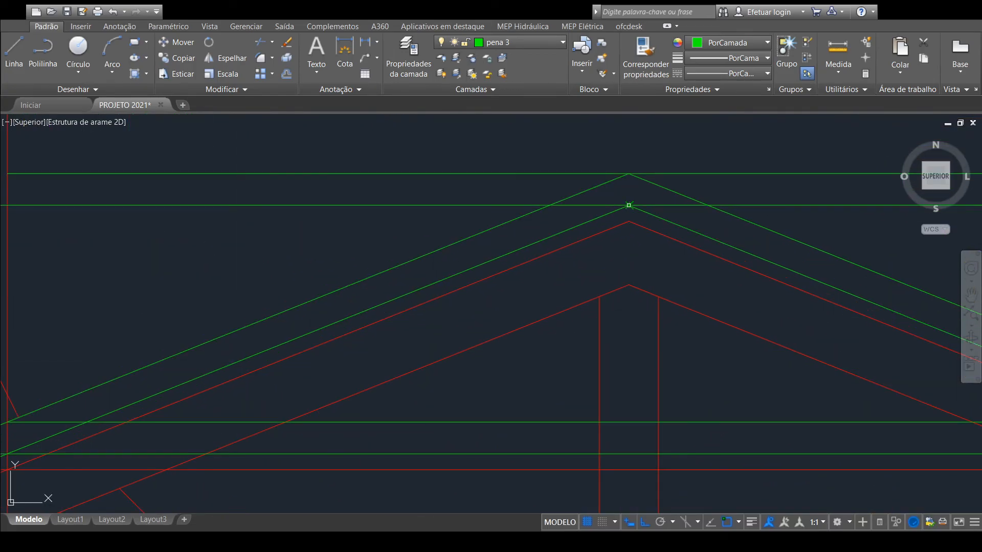
scroll(629, 206, down, 6)
mouse_move(501, 227)
middle_down()
mouse_move(579, 286)
mouse_move(962, 288)
middle_up()
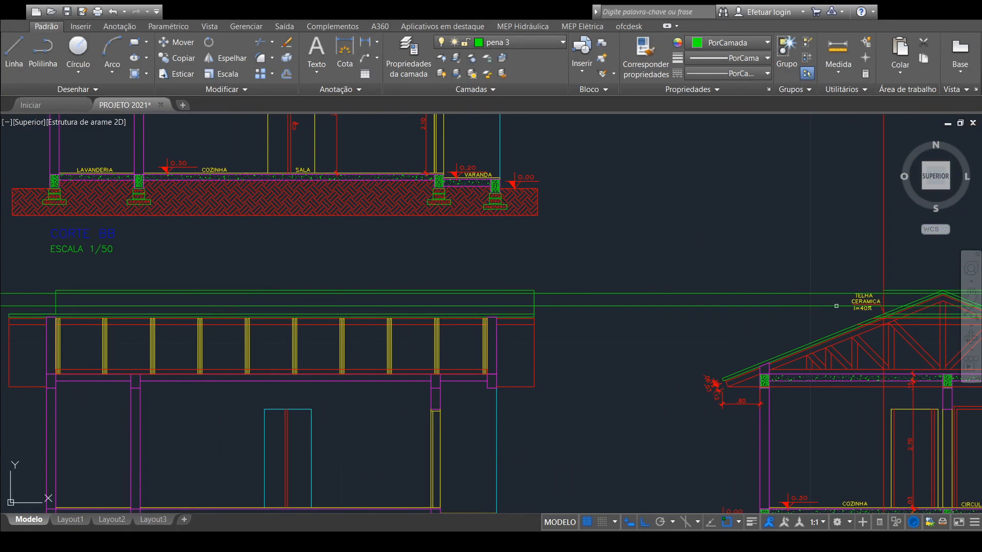
mouse_move(680, 274)
middle_down()
mouse_move(765, 247)
mouse_move(762, 228)
middle_up()
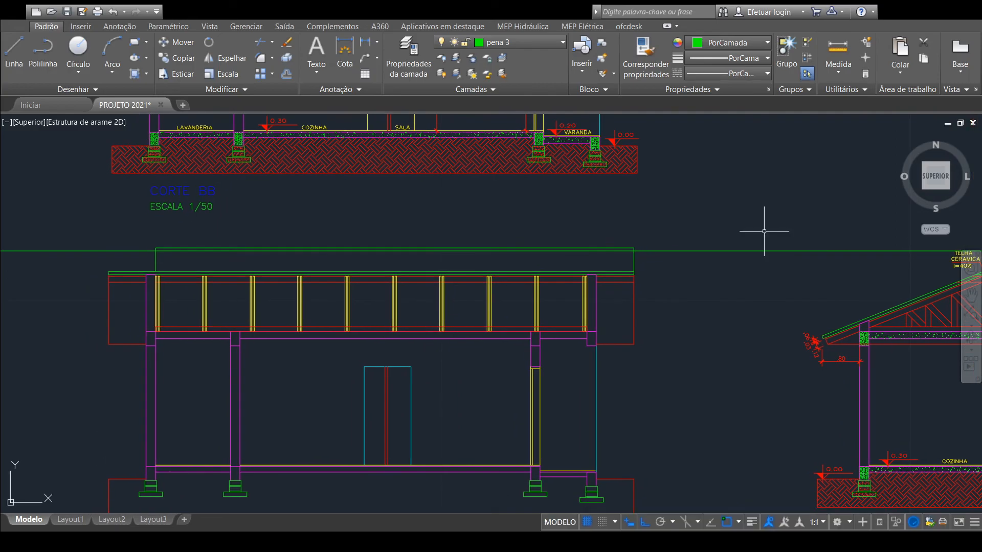
Step: Trim the projected green line outside both ends of section BB's raised roof outline
click(260, 43)
click(701, 226)
click(660, 301)
click(74, 229)
click(23, 316)
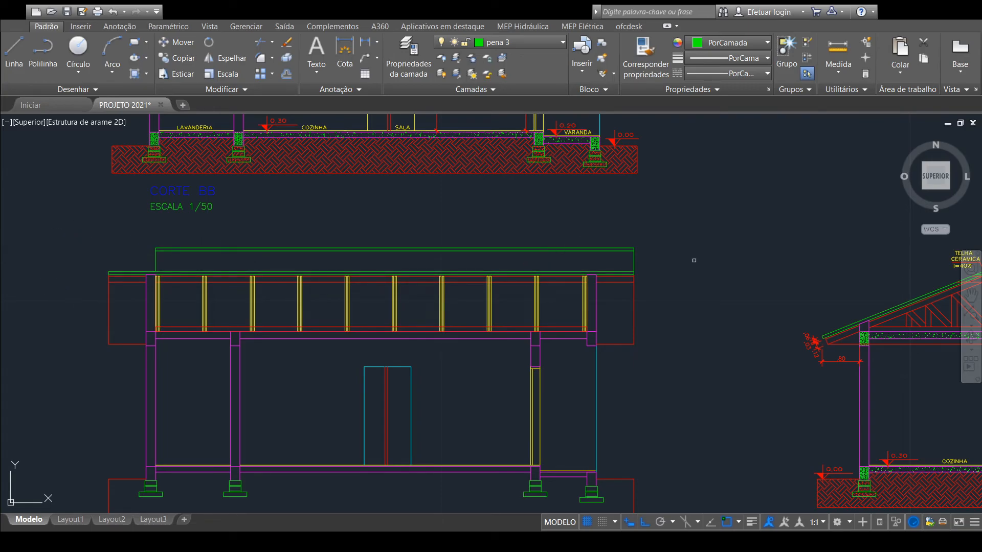
Step: Erase the horizontal projection lines running from the cross section and the vertical section line through it
middle_drag(686, 319, 565, 270)
scroll(638, 289, down, 2)
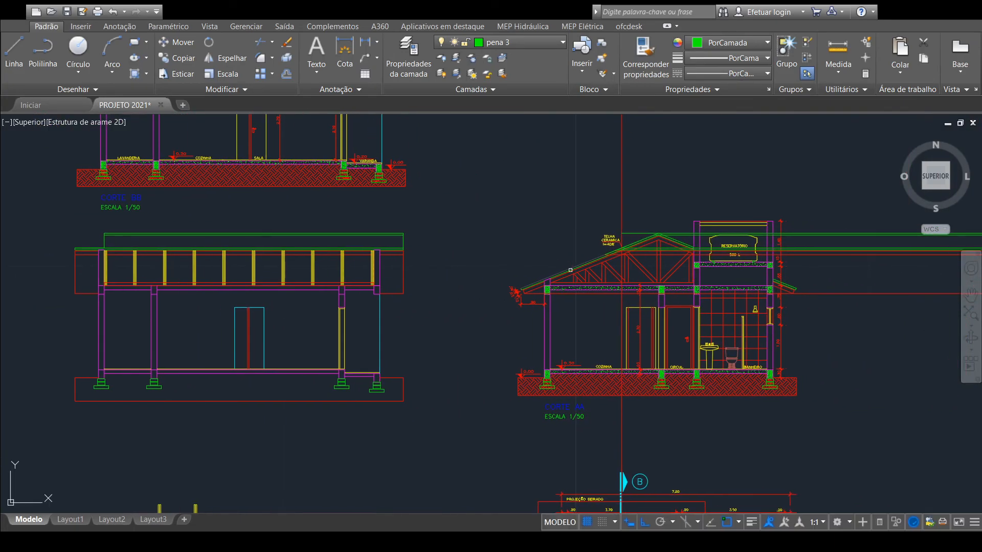
scroll(877, 212, down, 2)
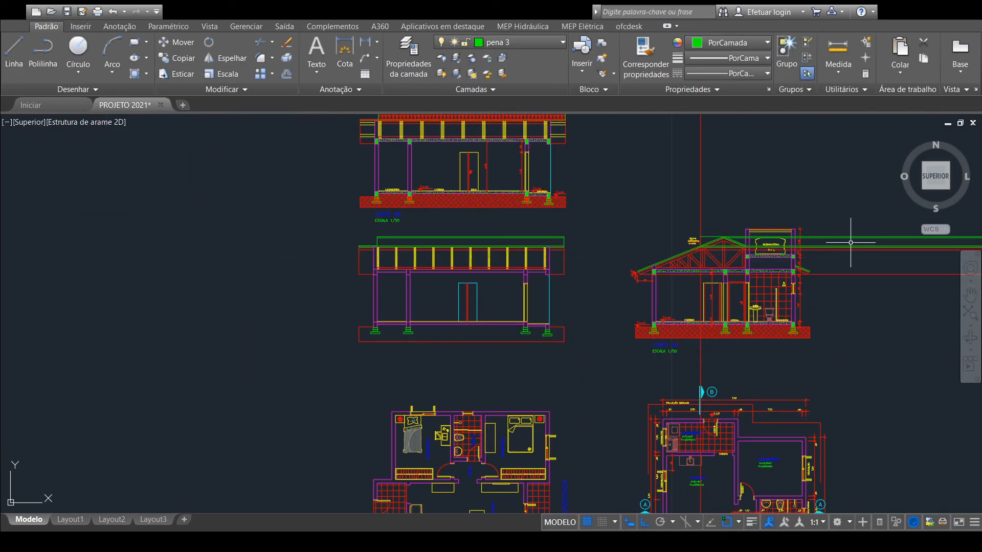
middle_drag(890, 219, 660, 215)
click(712, 203)
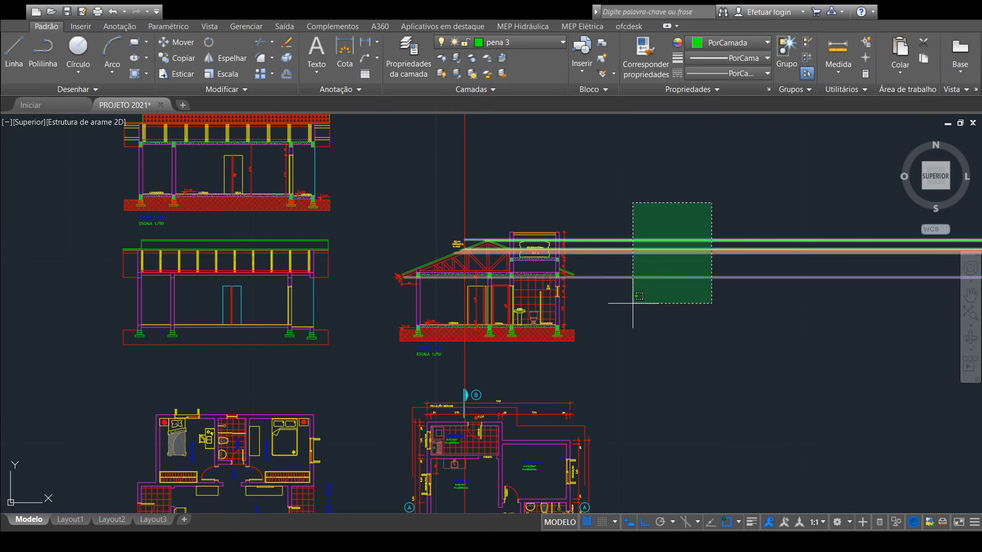
click(633, 303)
click(515, 176)
click(439, 209)
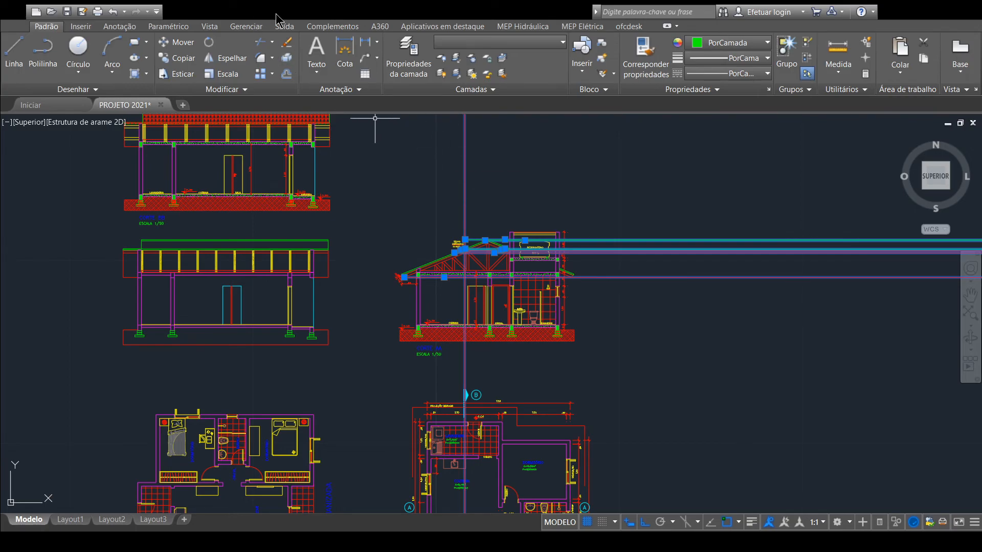
click(288, 44)
middle_drag(486, 314, 734, 320)
middle_drag(593, 192, 605, 225)
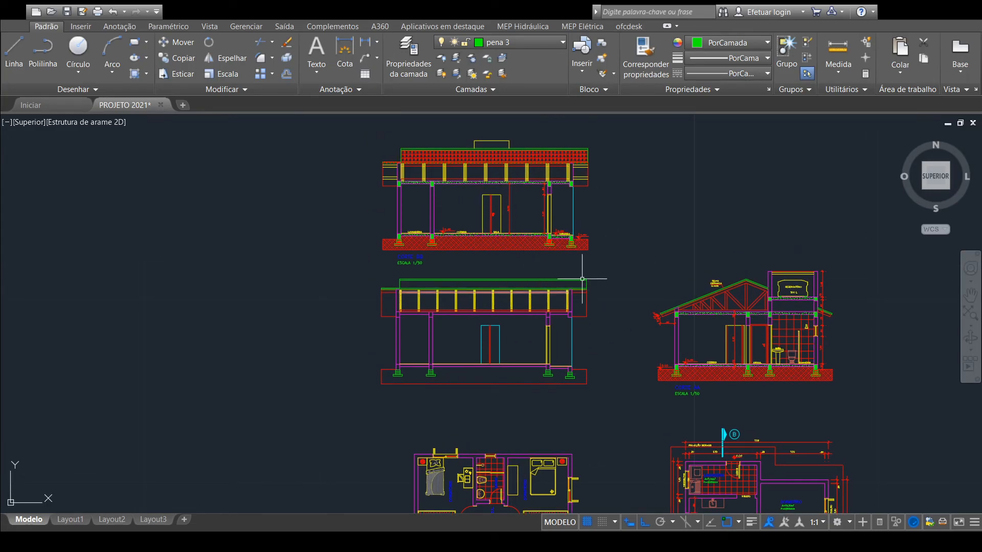
Step: Draw a short green vertical line between the two lower tile lines where the roof steps up beside the laundry-side column
scroll(400, 289, up, 2)
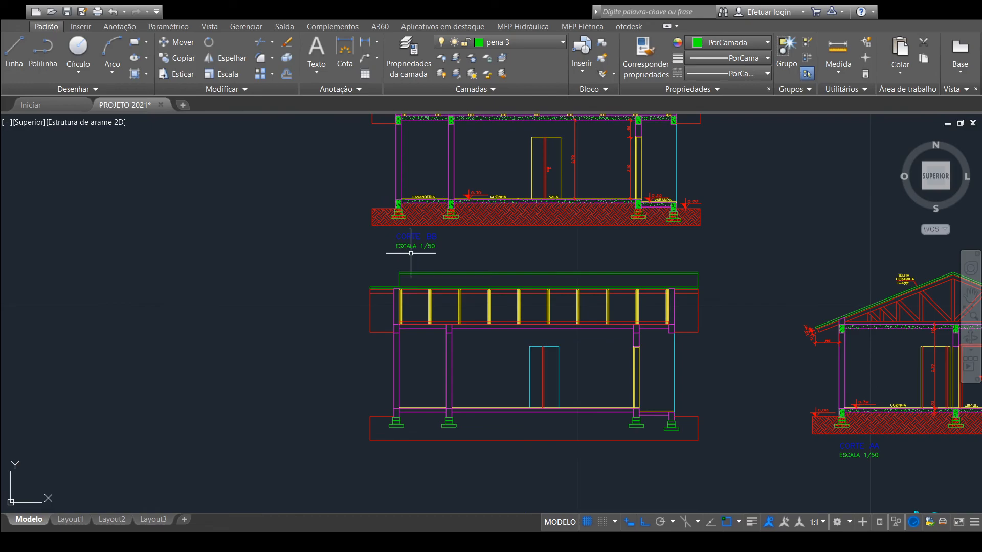
scroll(389, 289, up, 6)
scroll(424, 268, down, 4)
mouse_move(429, 261)
middle_down()
mouse_move(443, 265)
mouse_move(453, 305)
mouse_move(454, 421)
mouse_move(435, 194)
mouse_move(404, 184)
middle_up()
scroll(403, 217, up, 6)
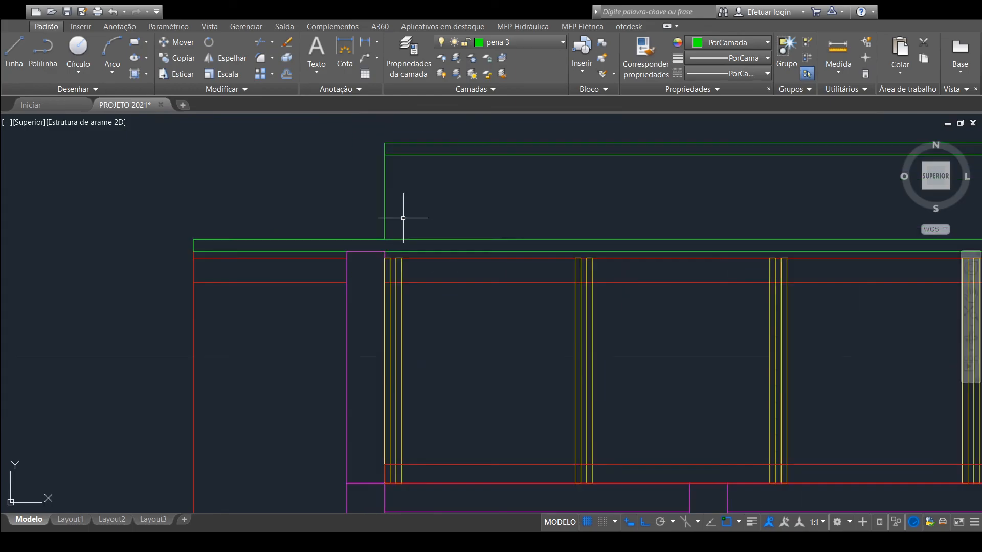
click(385, 209)
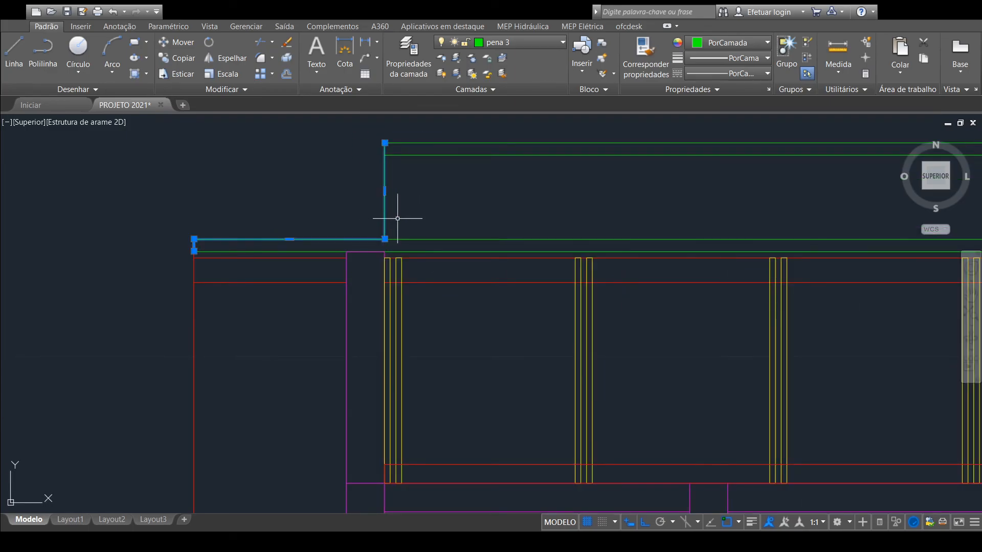
scroll(388, 240, up, 4)
click(377, 236)
key(Escape)
key(Escape)
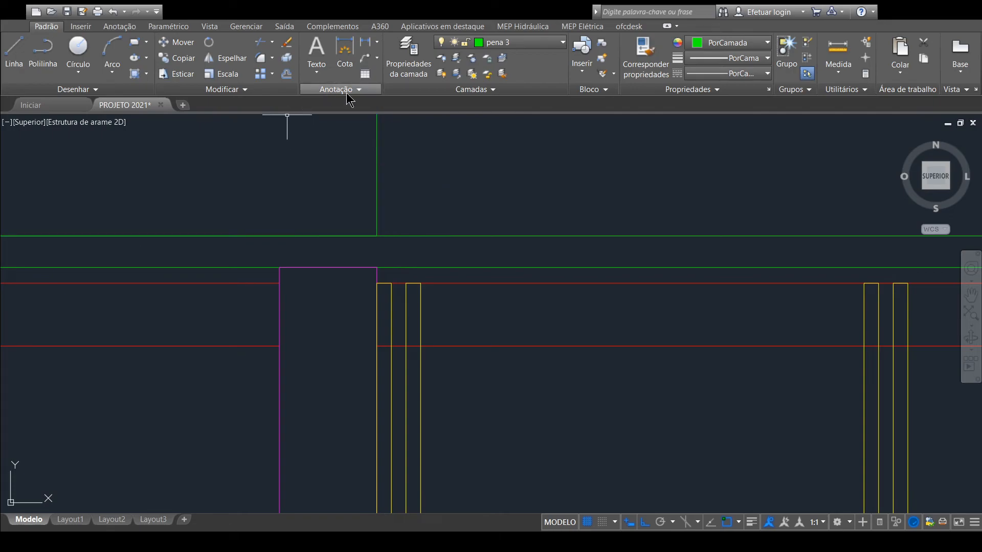
click(42, 62)
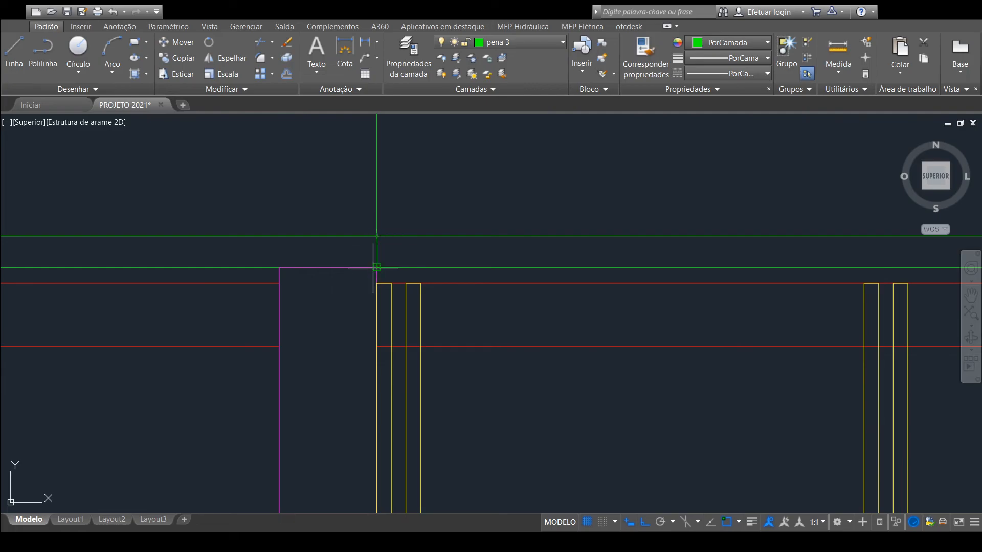
Step: Examine the roof tile hatch and the yellow outline above the ridge in the finished section BB
scroll(377, 236, down, 6)
middle_drag(620, 274, 447, 294)
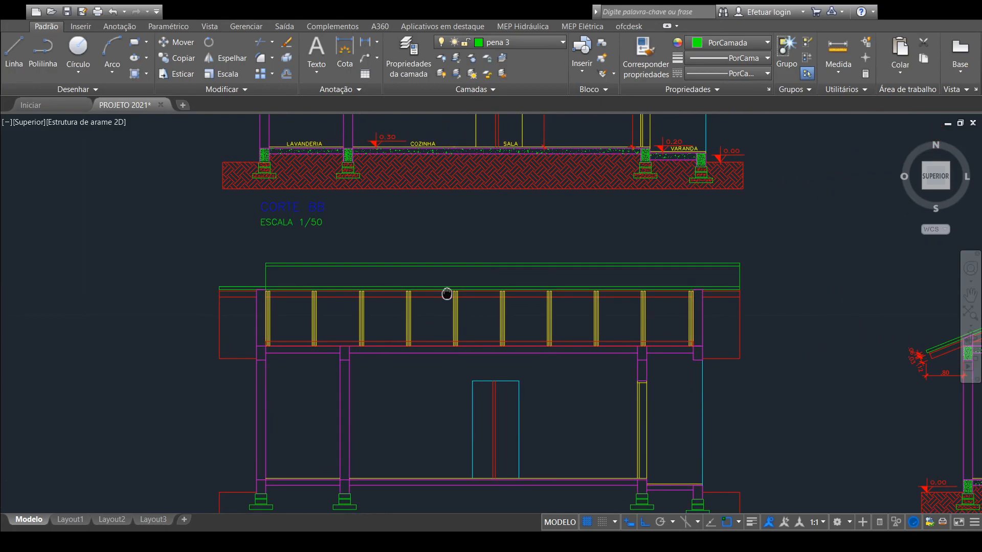
mouse_move(543, 244)
middle_down()
mouse_move(545, 271)
mouse_move(559, 272)
mouse_move(484, 238)
mouse_move(505, 306)
mouse_move(522, 287)
mouse_move(508, 215)
mouse_move(532, 351)
mouse_move(532, 339)
mouse_move(498, 322)
mouse_move(456, 314)
mouse_move(470, 335)
middle_up()
scroll(541, 278, down, 2)
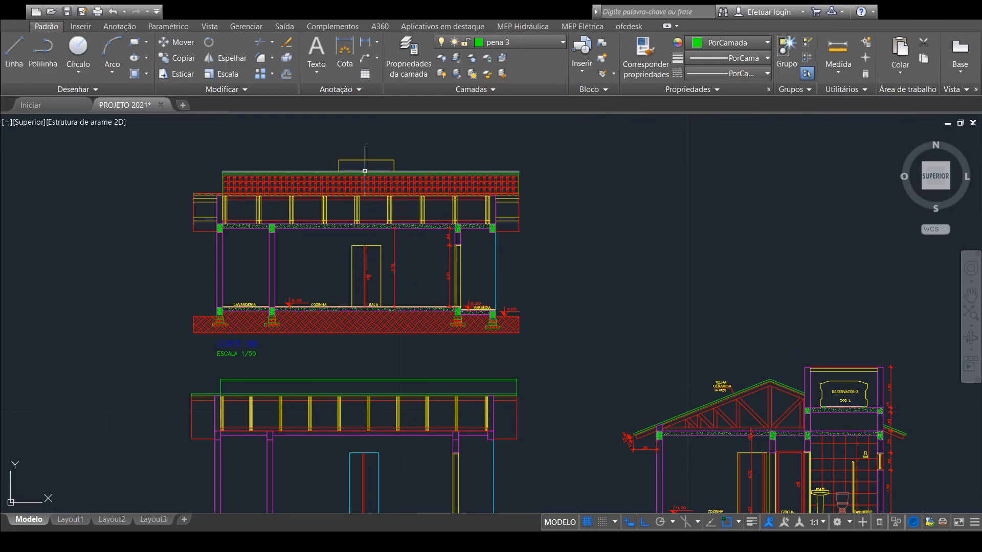
scroll(622, 304, up, 5)
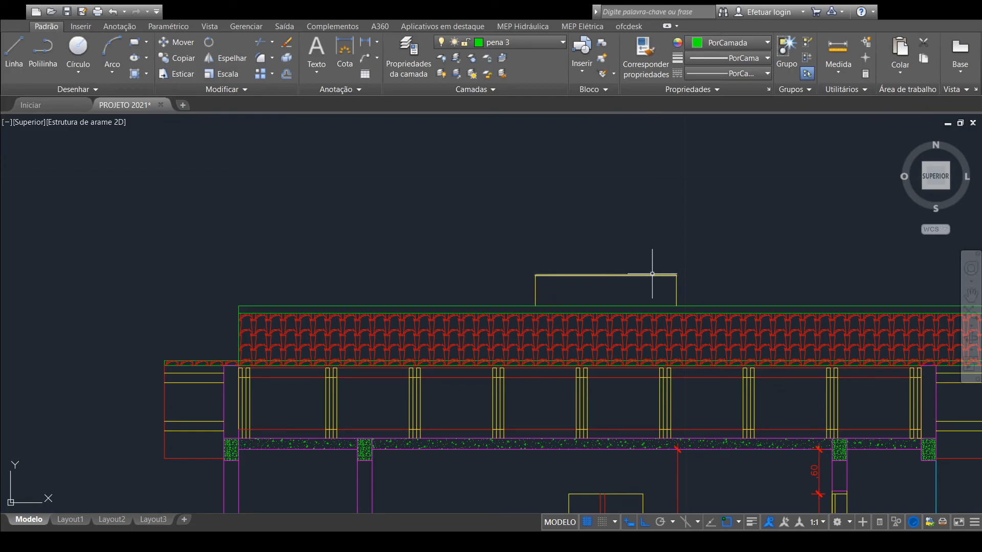
scroll(674, 285, down, 2)
middle_drag(691, 282, 598, 265)
middle_drag(764, 285, 633, 254)
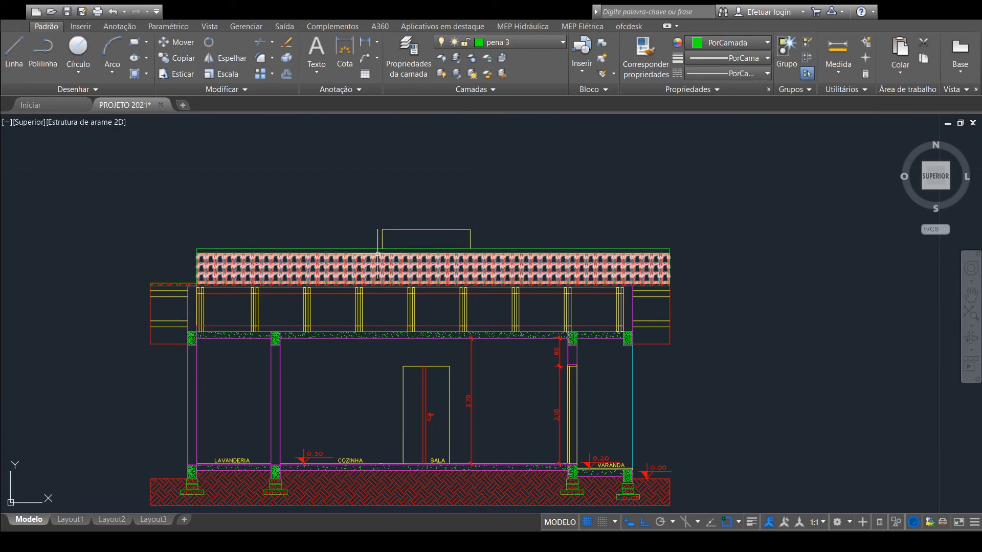
Step: Compare the unfinished section BB with the finished reference section, section AA's water tank enclosure and the floor plans
scroll(475, 220, down, 4)
middle_drag(662, 228, 527, 252)
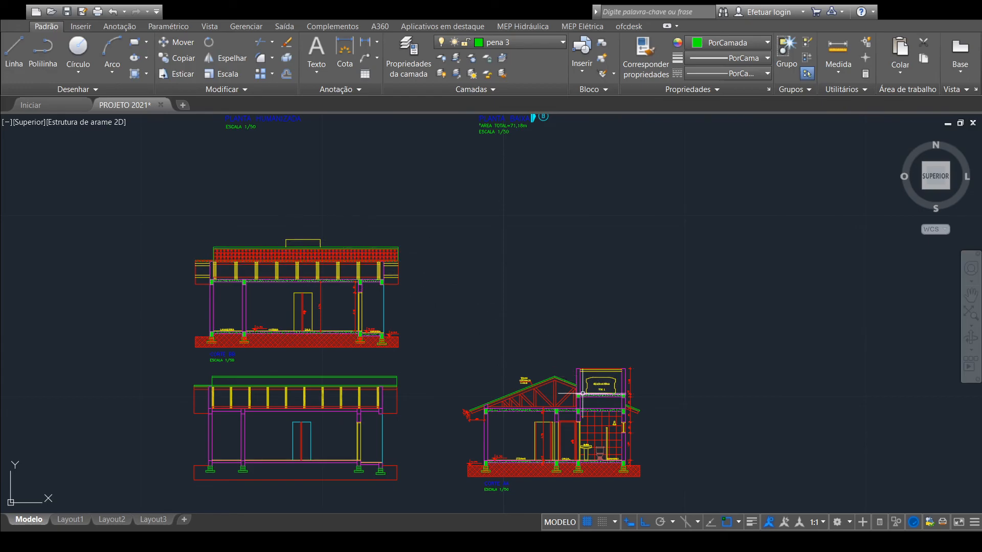
scroll(583, 394, up, 4)
scroll(399, 325, down, 4)
middle_drag(377, 314, 560, 302)
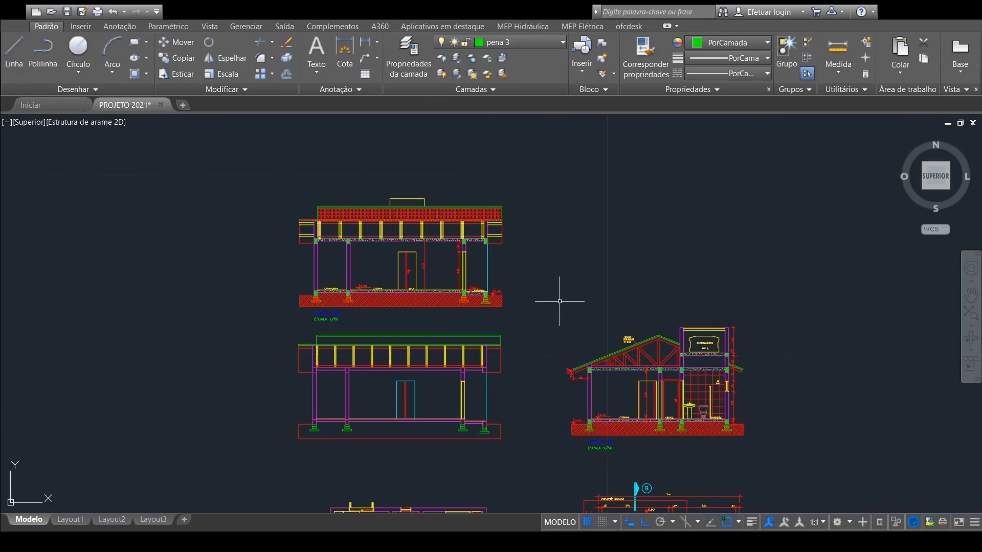
scroll(435, 295, up, 2)
mouse_move(533, 438)
middle_down()
mouse_move(536, 296)
mouse_move(523, 290)
middle_up()
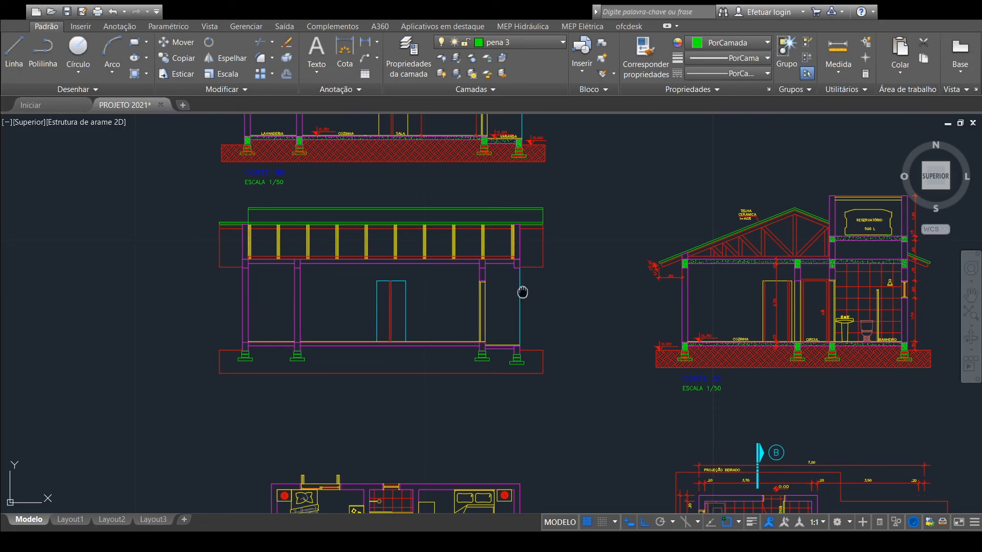
middle_drag(525, 287, 520, 318)
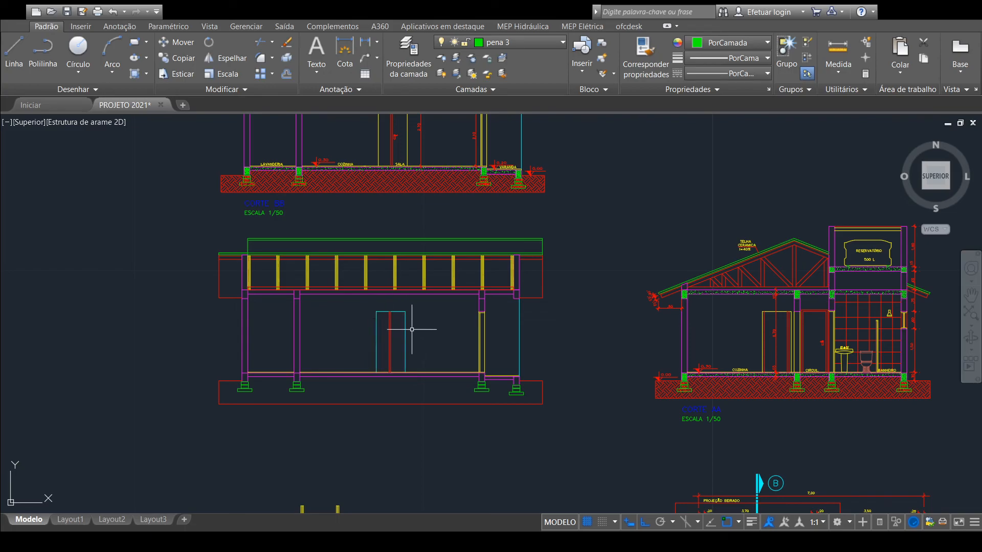
middle_drag(563, 259, 512, 320)
scroll(515, 323, down, 4)
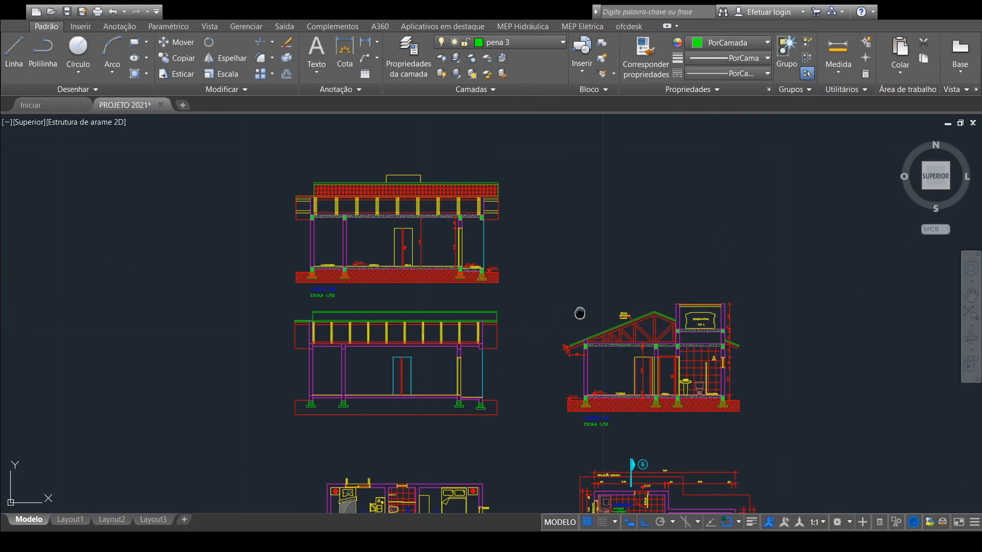
middle_drag(678, 320, 665, 274)
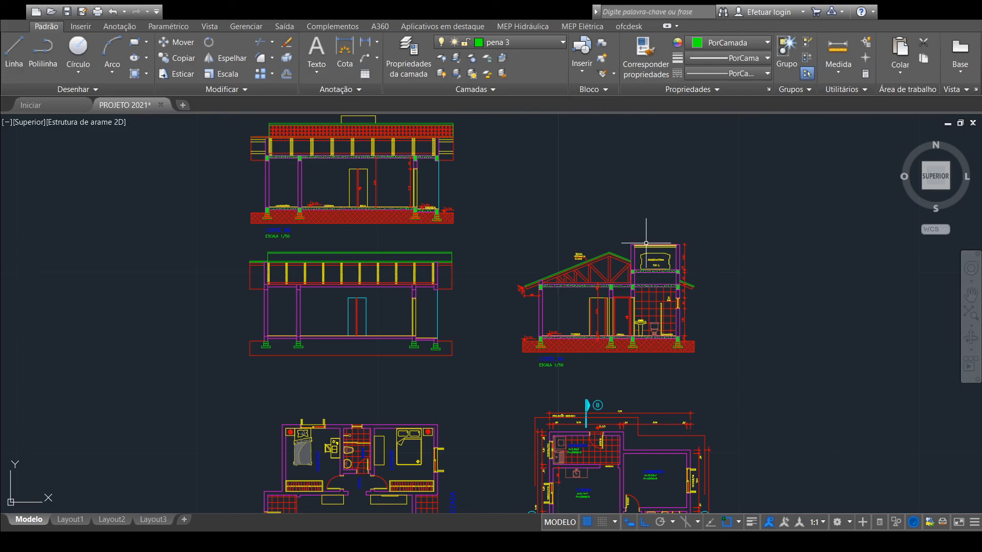
scroll(406, 470, down, 2)
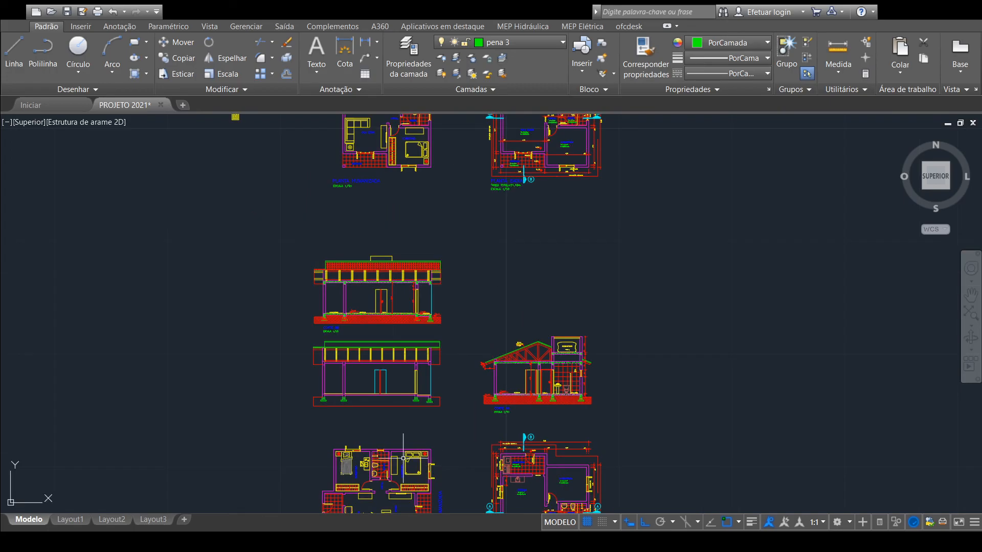
Step: On layer pena 2, place a horizontal construction line through the top of section AA's water tank walls, extending across section BB
scroll(421, 423, up, 2)
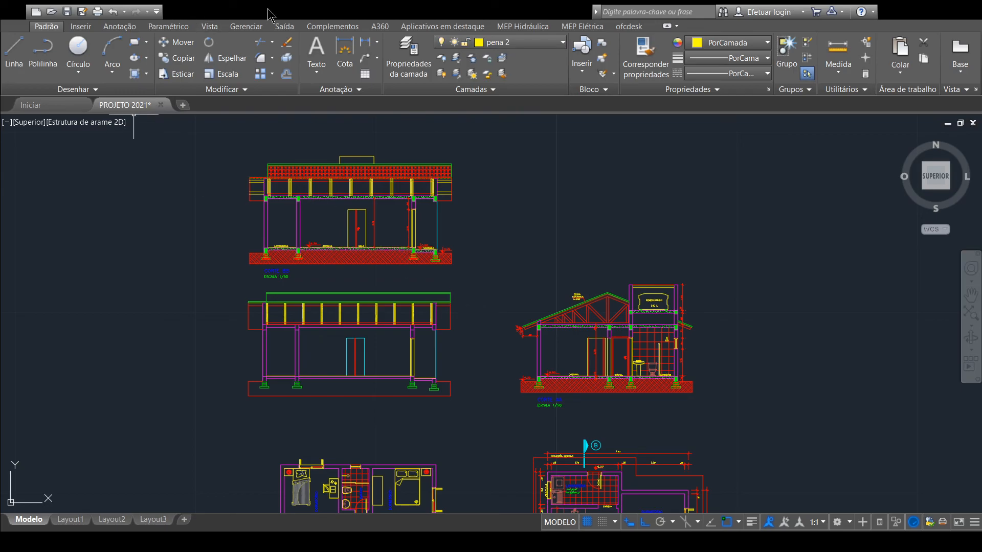
click(90, 91)
scroll(624, 285, up, 5)
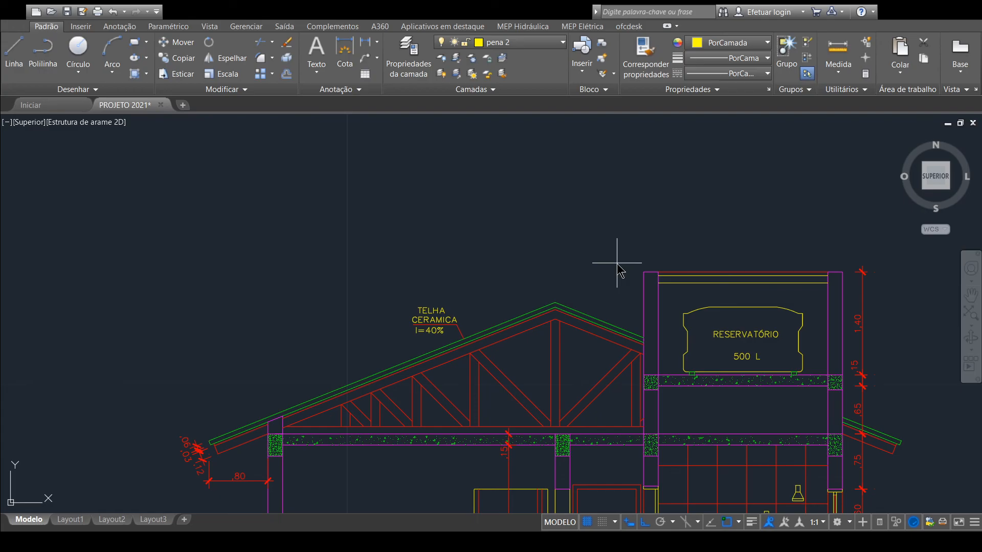
text(h)
key(Return)
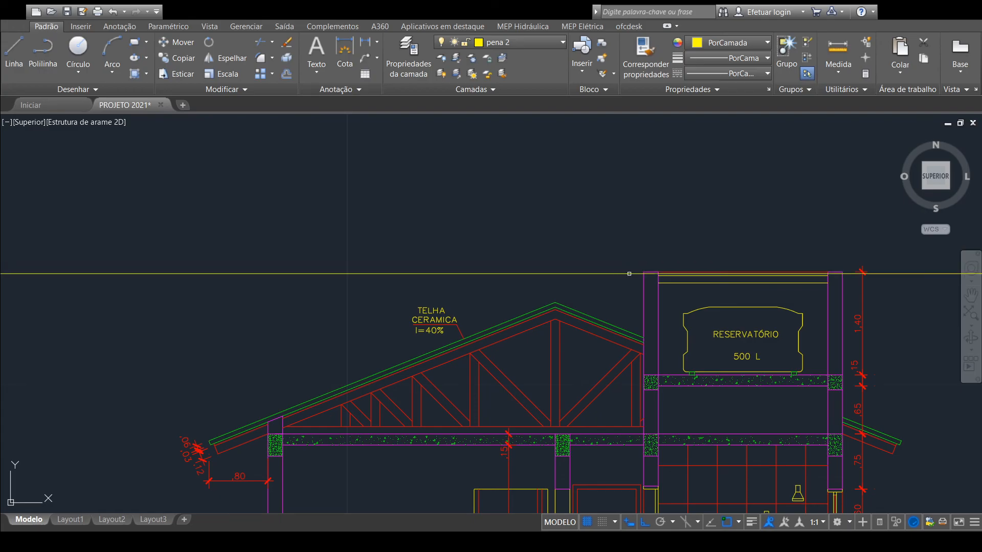
click(644, 271)
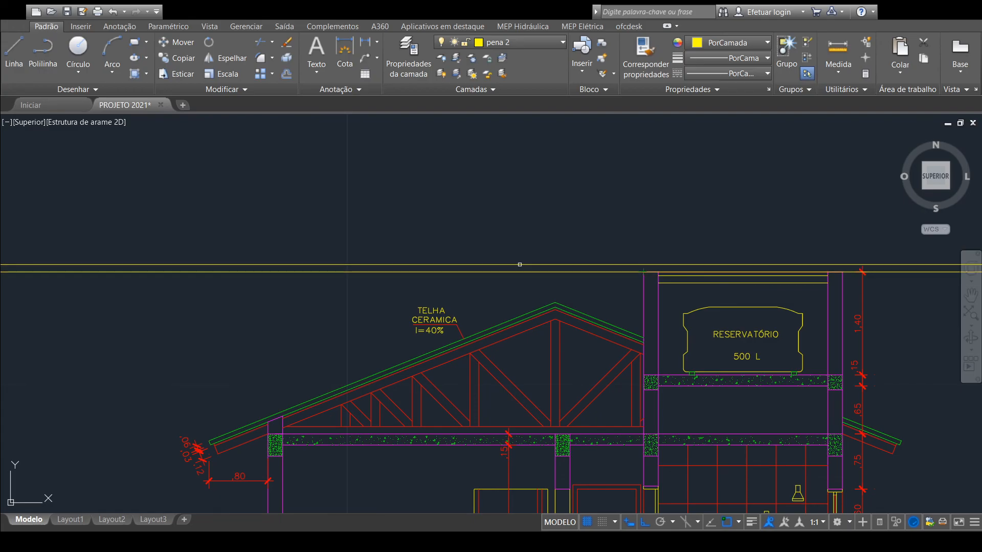
scroll(517, 264, down, 4)
middle_drag(392, 278, 521, 251)
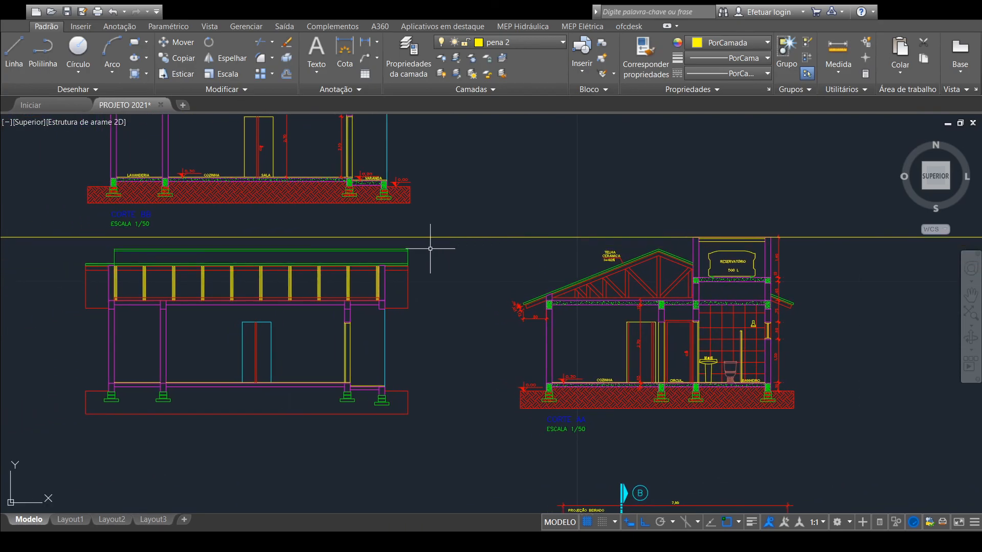
middle_drag(438, 248, 685, 241)
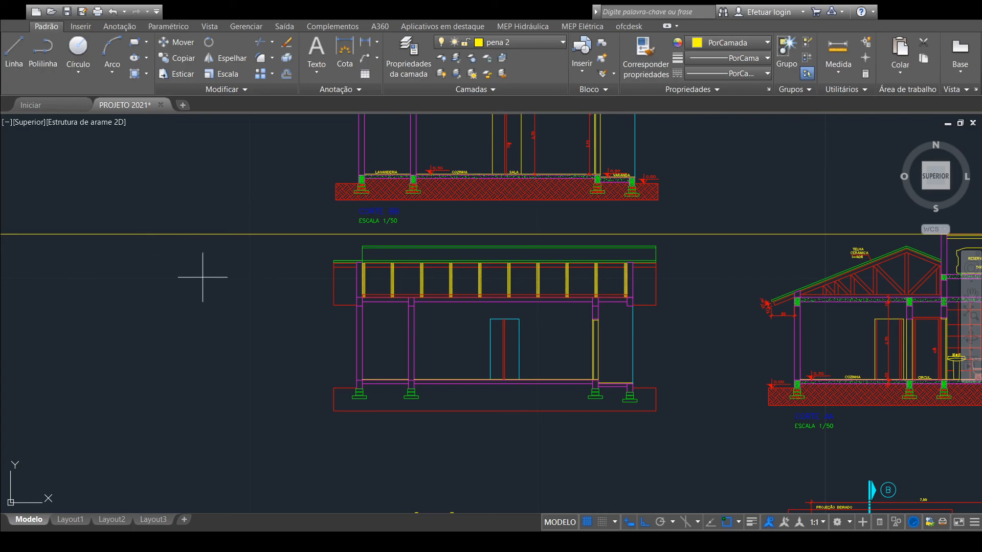
Step: Place two vertical construction lines through the bedroom-side faces of the walls flanking the bathroom in the rotated floor plan
text(v)
key(Return)
scroll(462, 355, down, 2)
middle_drag(468, 358, 444, 244)
middle_drag(437, 349, 441, 319)
scroll(452, 320, up, 4)
scroll(451, 319, down, 4)
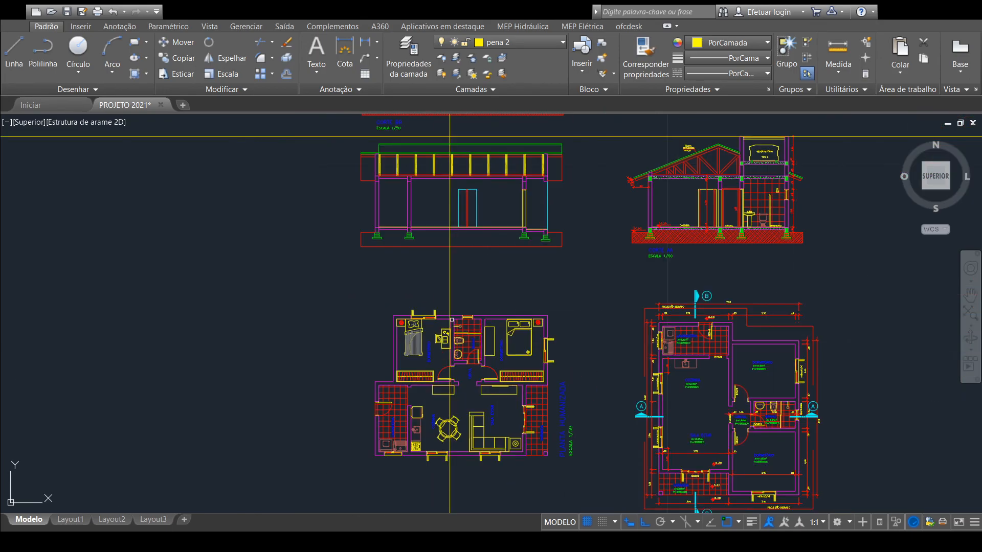
scroll(706, 252, up, 3)
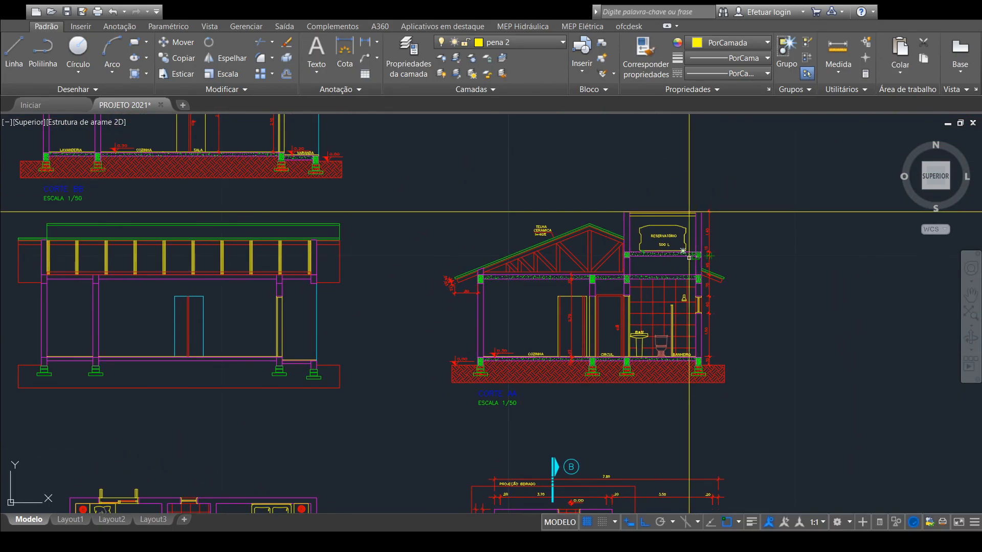
scroll(689, 257, up, 2)
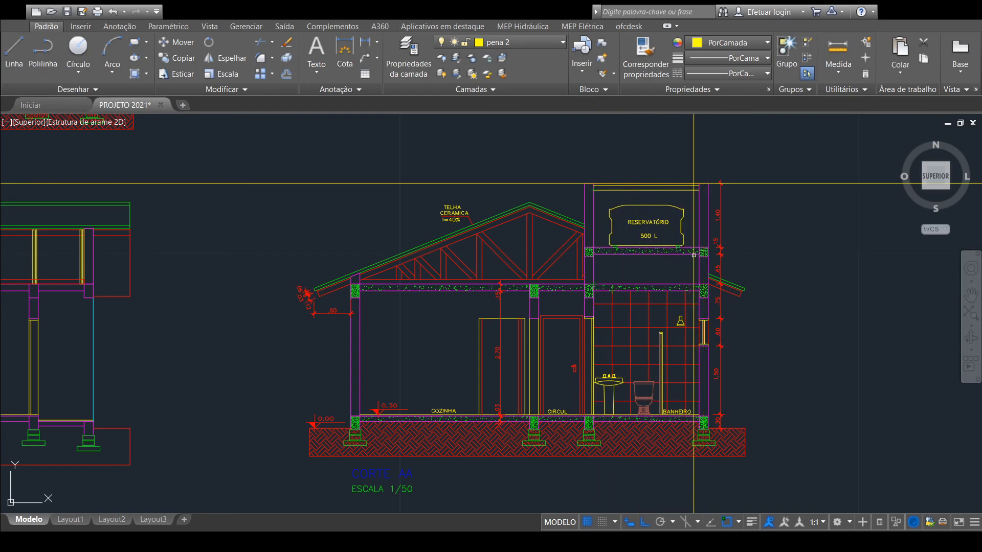
scroll(580, 291, down, 2)
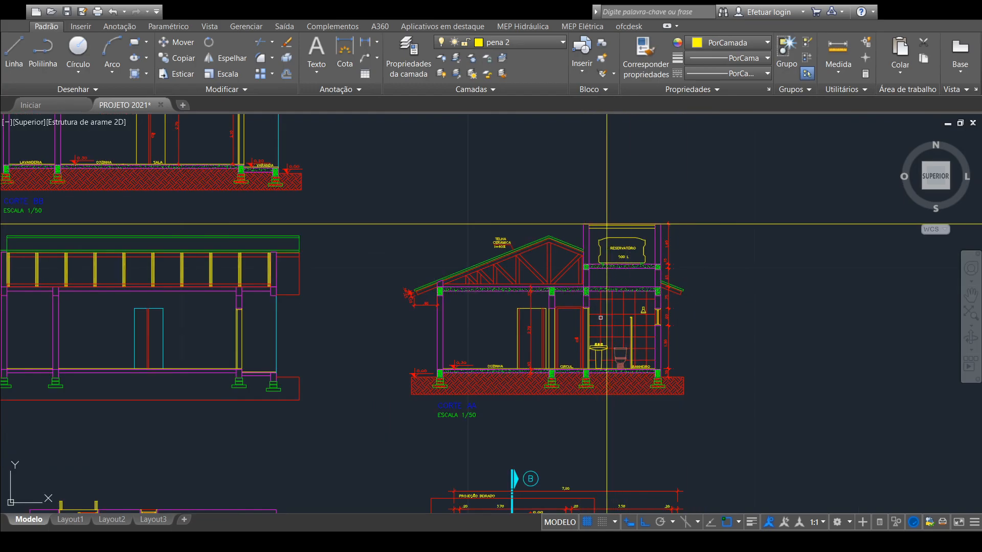
middle_drag(577, 340, 804, 152)
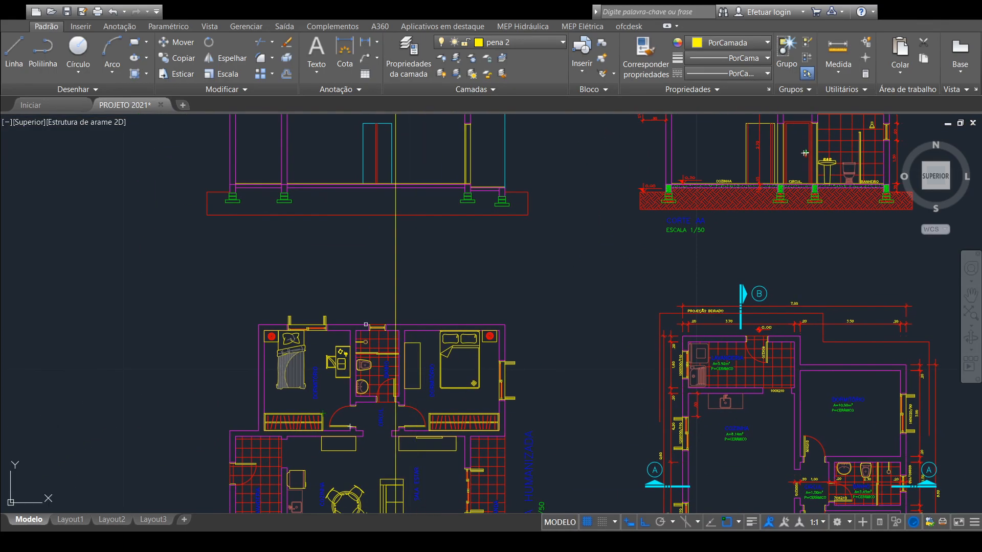
scroll(395, 325, up, 6)
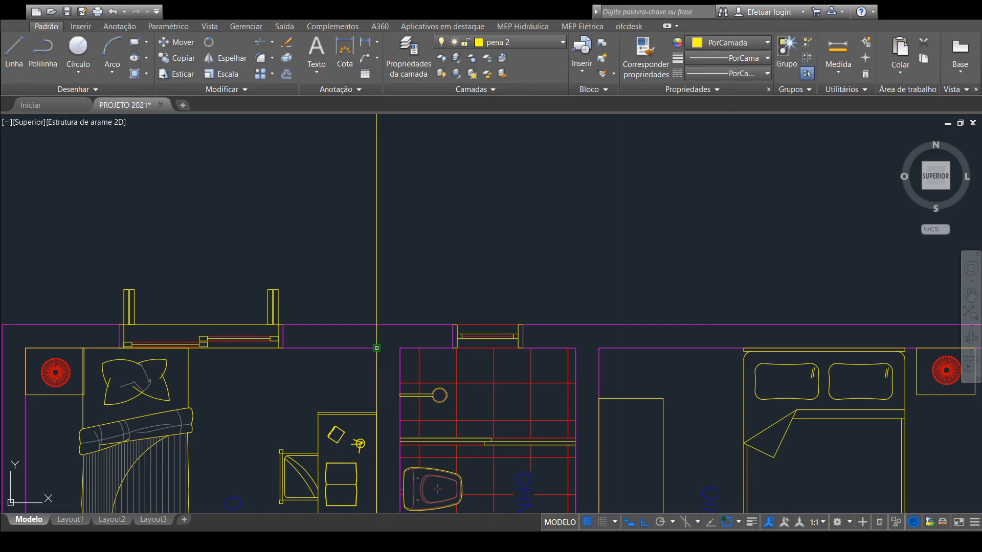
click(377, 348)
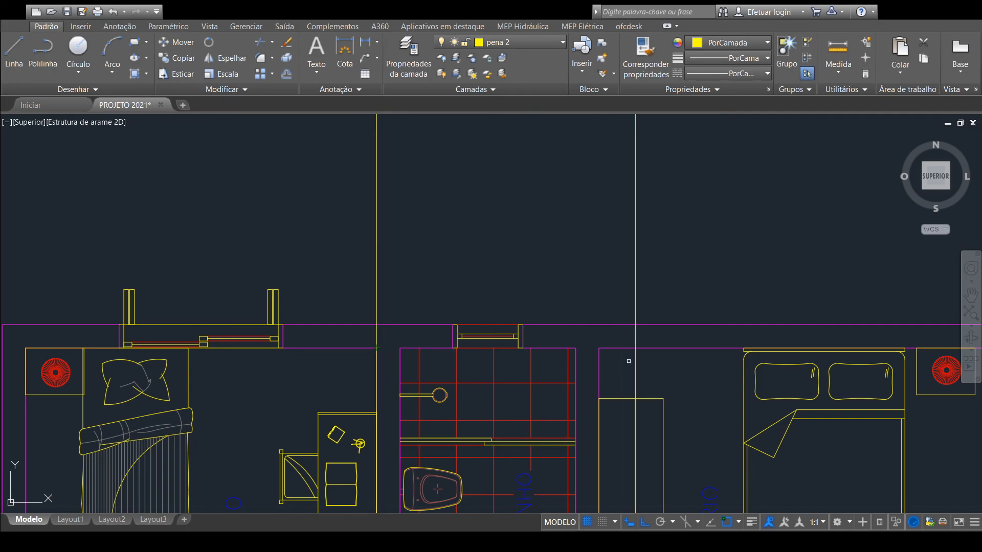
click(599, 348)
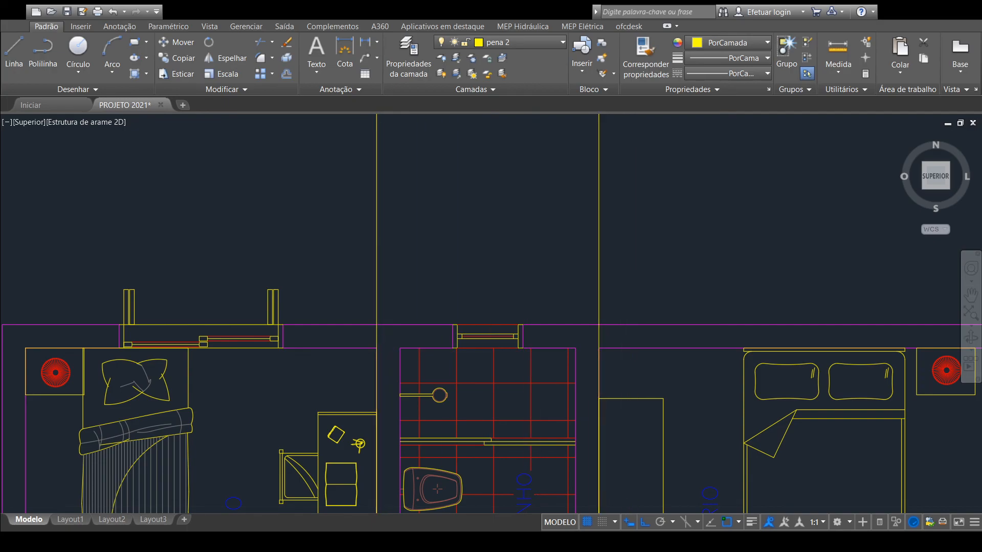
scroll(599, 345, down, 7)
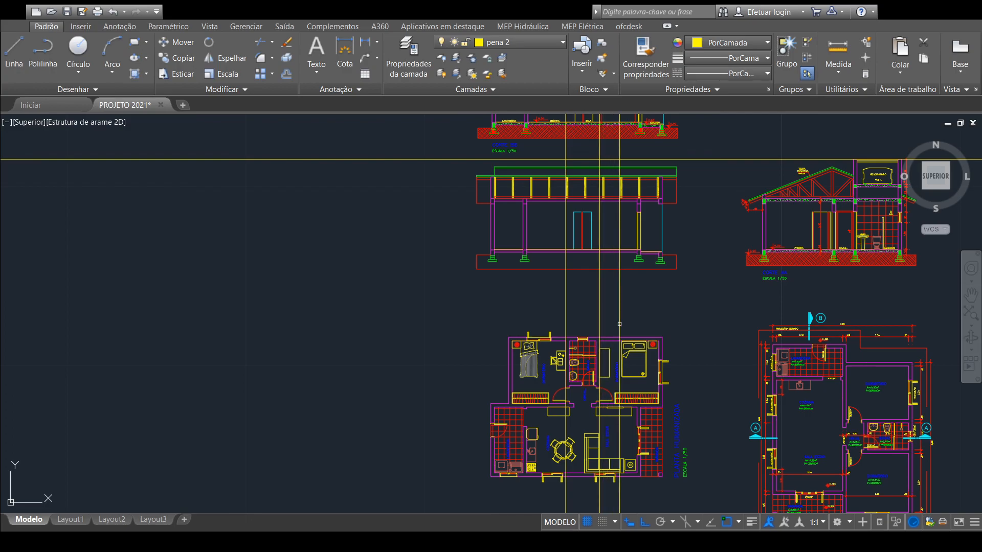
key(Escape)
Step: Trim the yellow horizontal line outside the two verticals and cut the verticals just above it to form the tank outline over section BB
middle_drag(606, 204, 525, 331)
scroll(511, 299, up, 4)
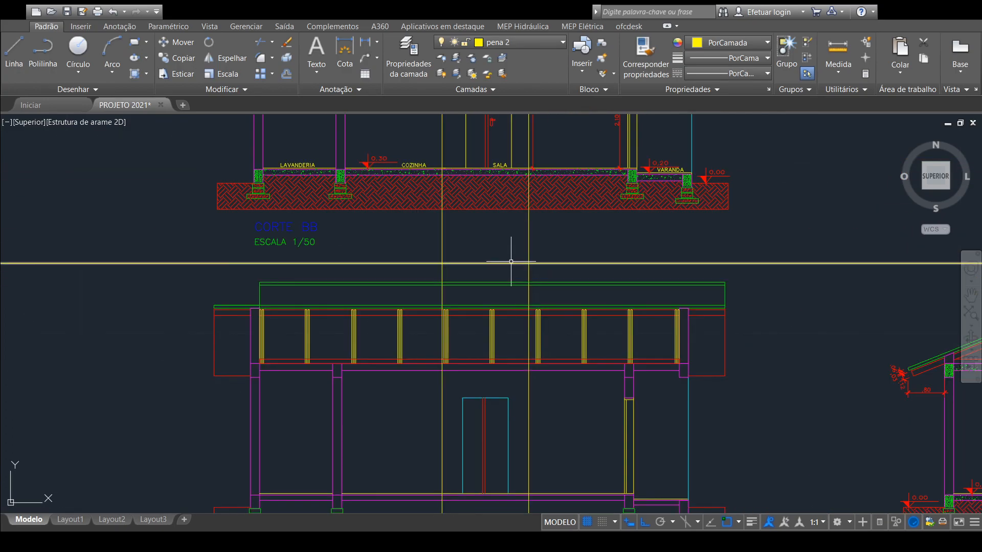
click(260, 45)
click(547, 228)
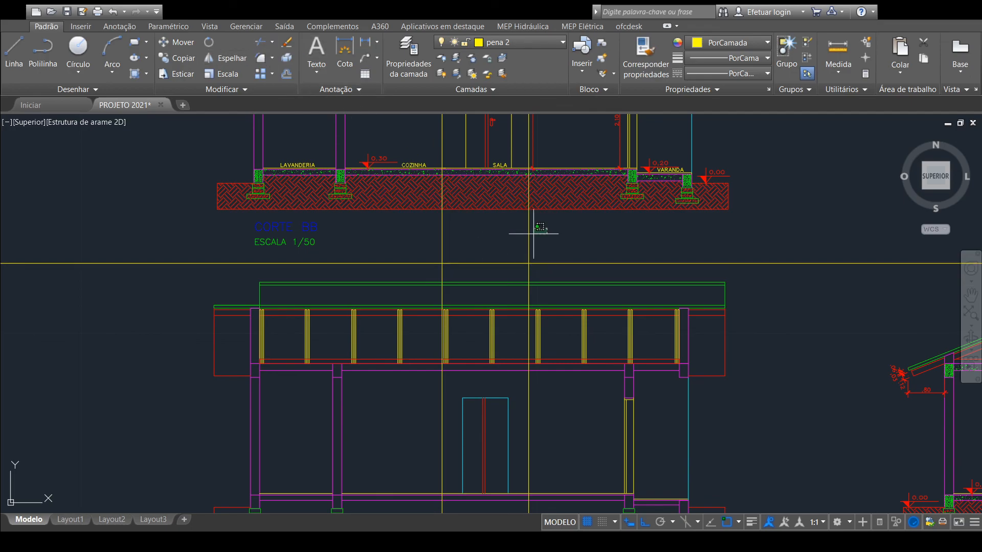
click(397, 247)
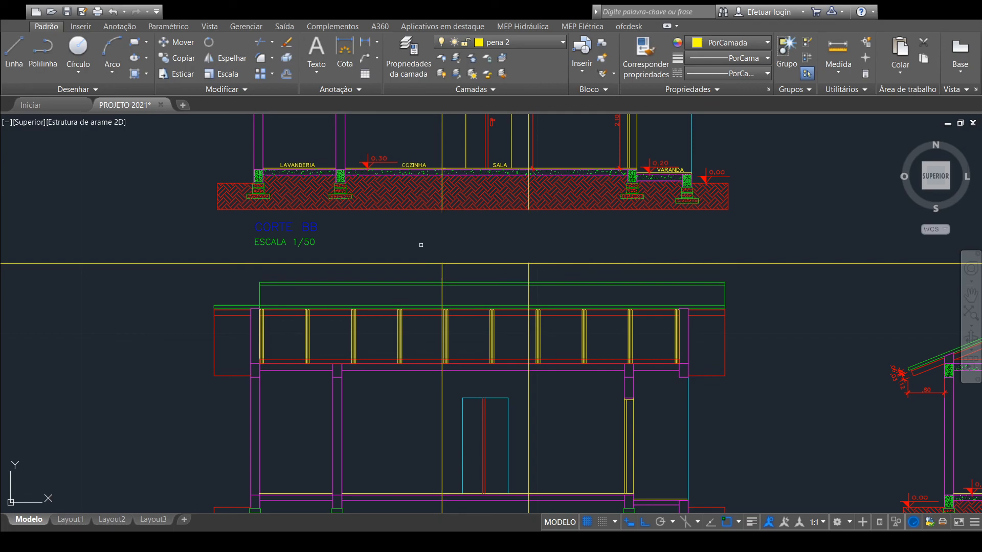
click(624, 244)
click(600, 275)
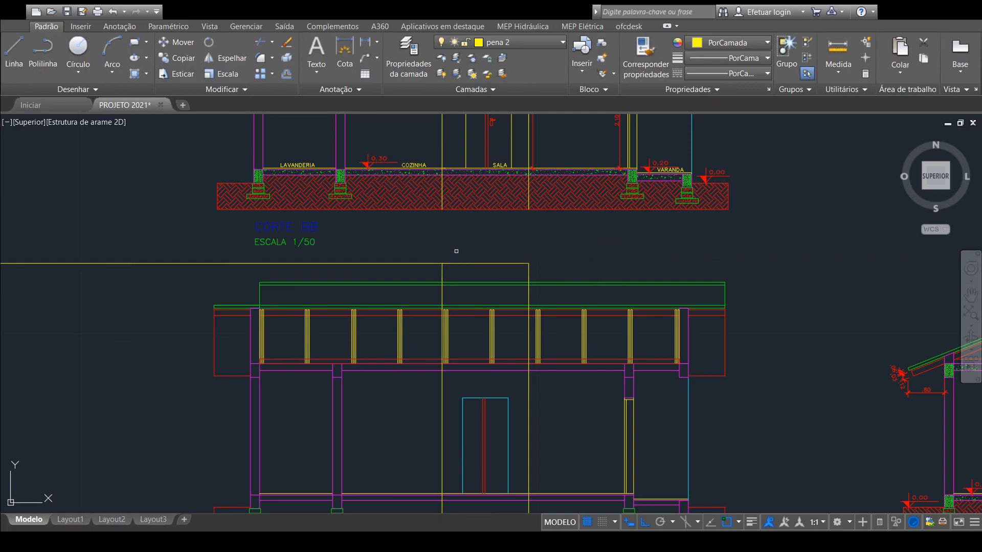
click(431, 246)
click(384, 295)
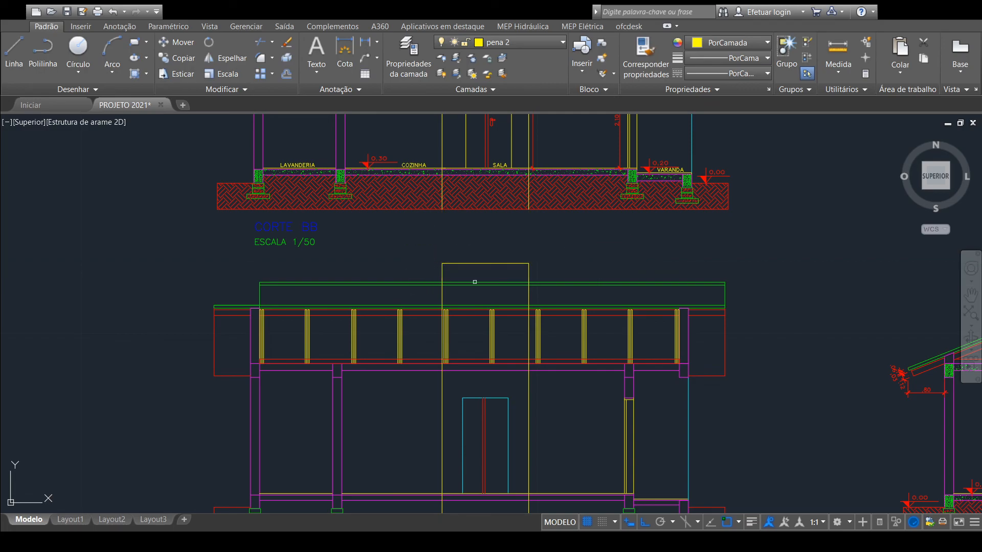
Step: Trim both yellow verticals between the two green ridge tile lines of section BB
scroll(489, 288, up, 6)
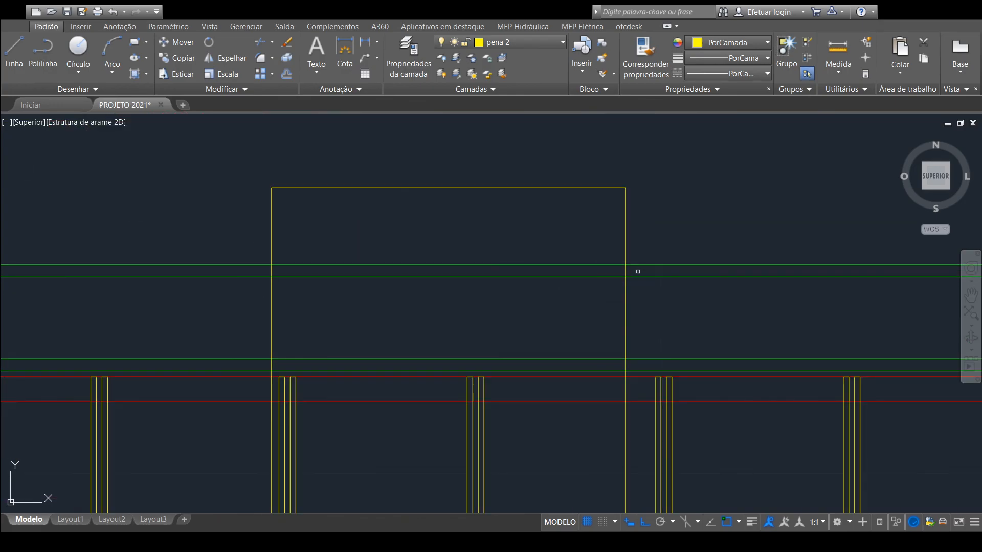
scroll(627, 272, up, 2)
click(634, 266)
scroll(479, 280, down, 2)
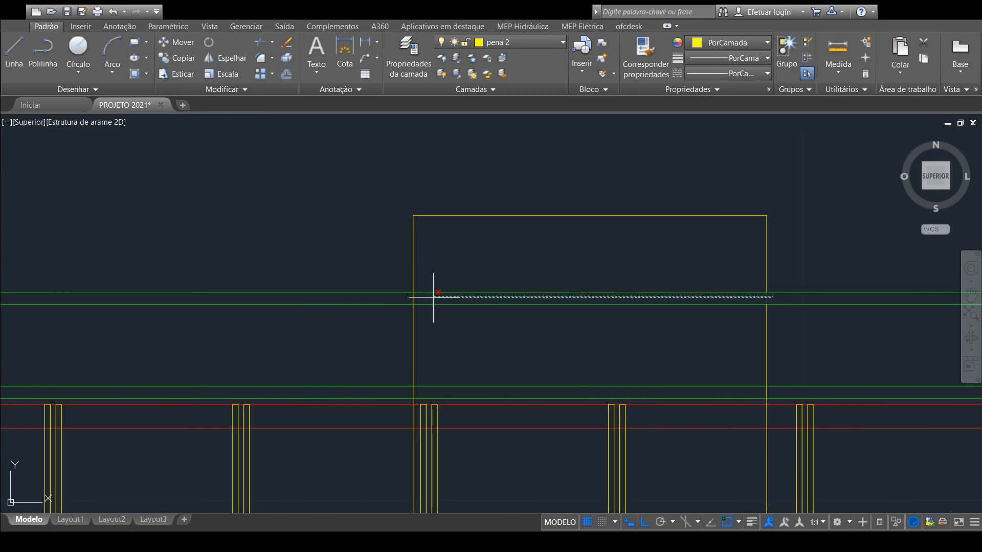
click(396, 300)
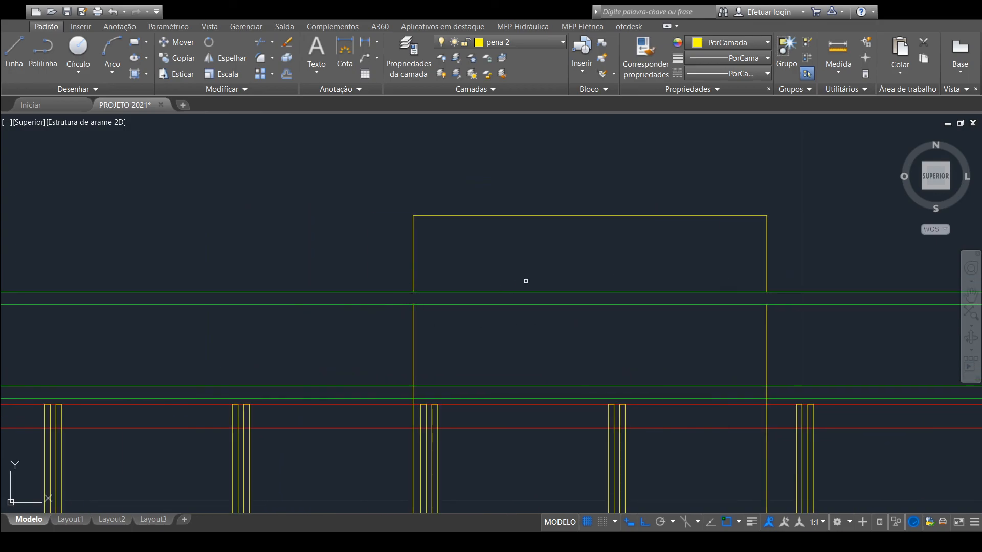
key(Escape)
Step: Erase the leftover yellow vertical lines below section BB's ridge and those crossing the finished reference section
scroll(680, 280, down, 6)
click(683, 352)
click(574, 373)
middle_drag(669, 283, 606, 411)
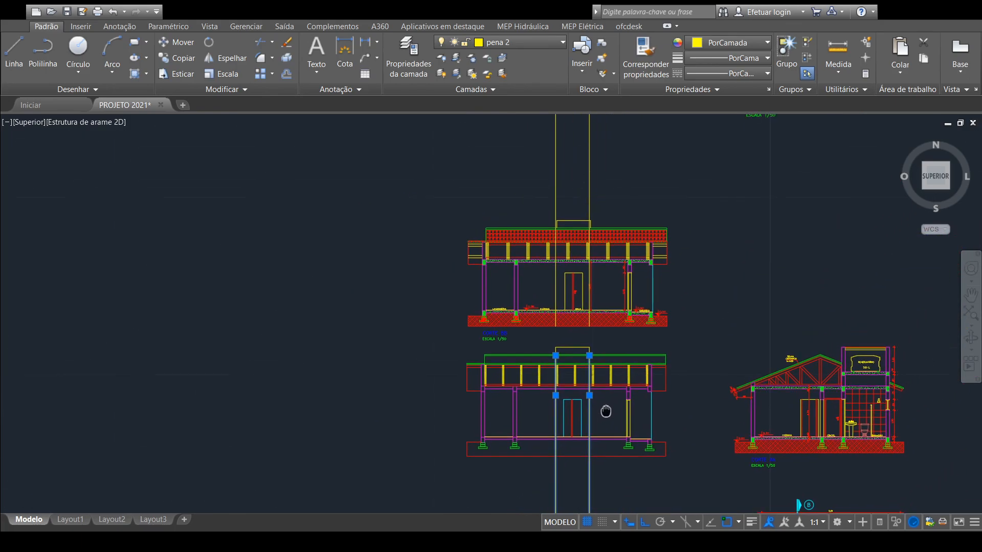
click(632, 155)
click(508, 189)
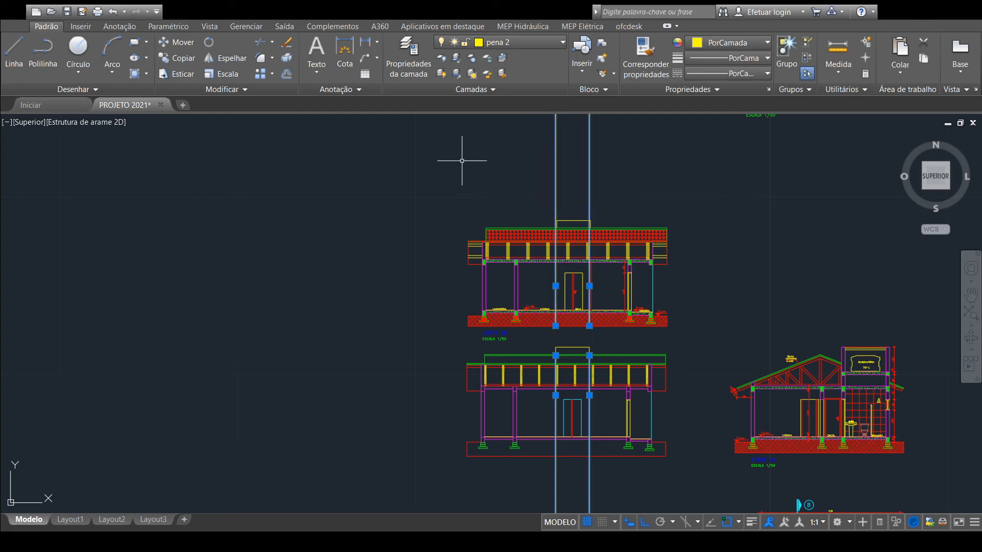
key(Delete)
middle_drag(692, 352, 665, 274)
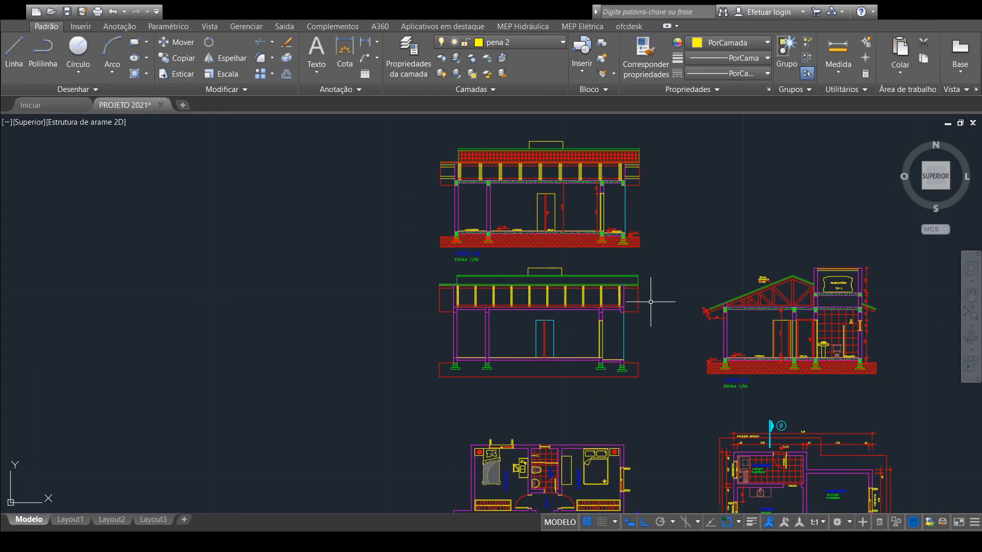
middle_drag(662, 319, 605, 332)
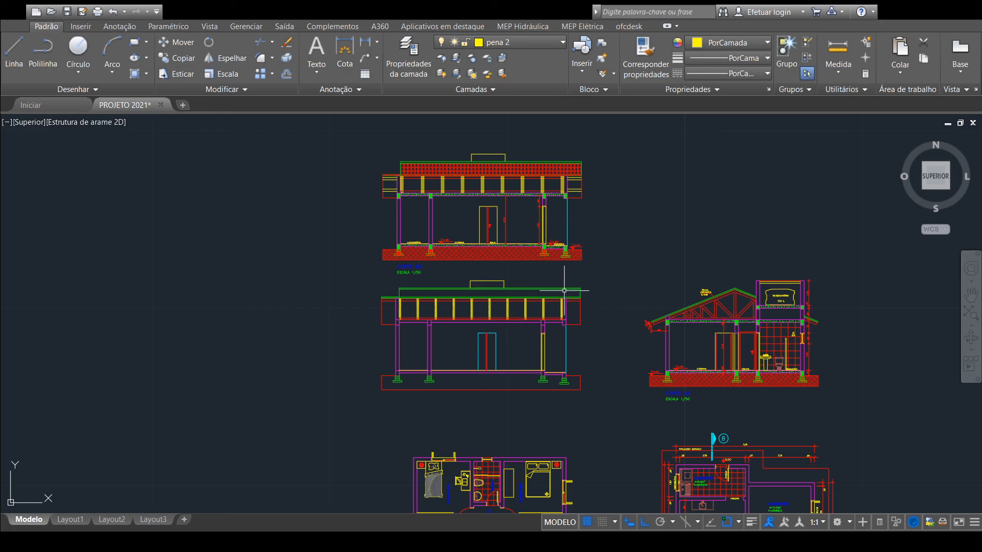
scroll(564, 291, up, 2)
middle_drag(603, 277, 616, 264)
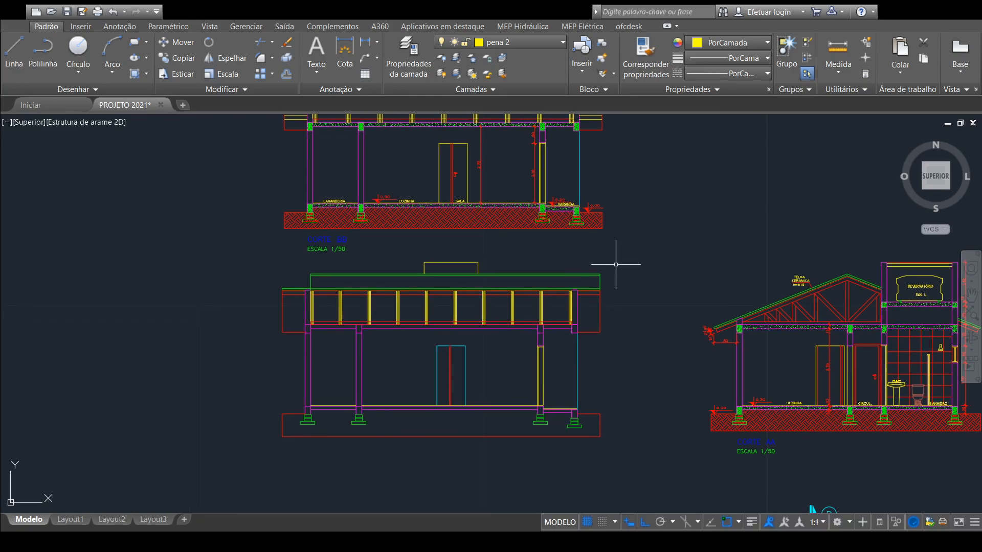